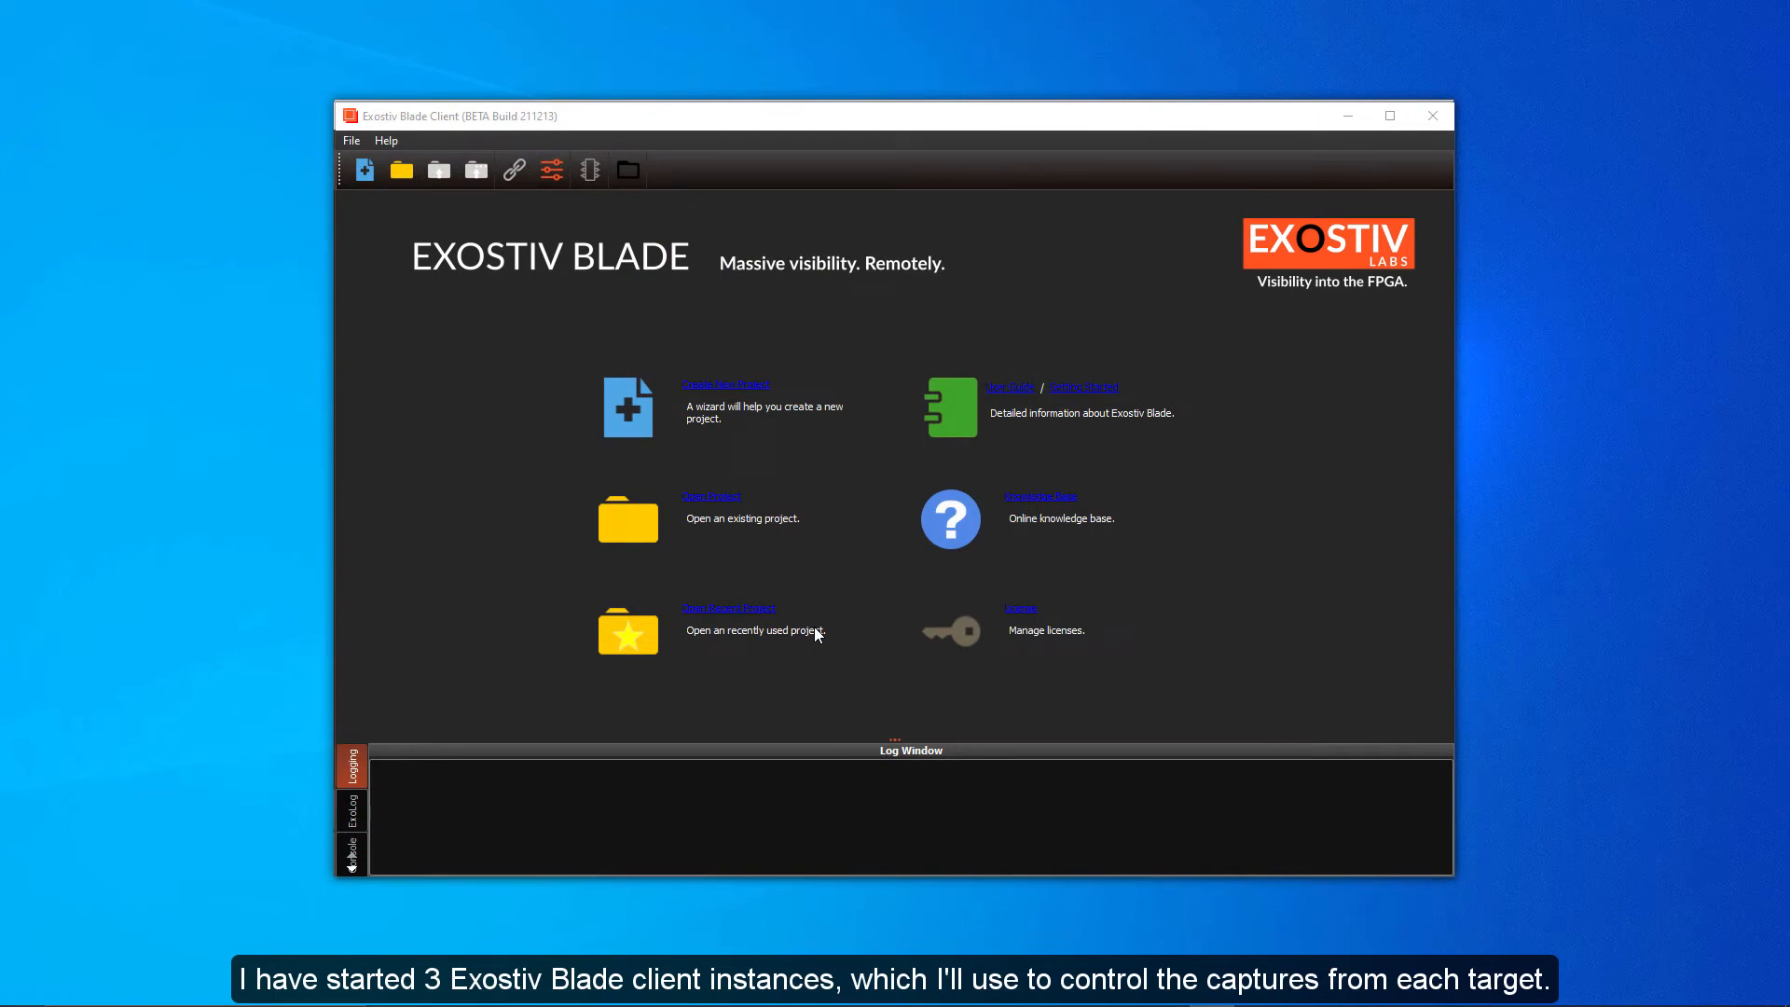
# Open the project KU3P-2Links-25G.epf in the first client instance and move its window to the desktop's upper-left corner
pyautogui.click(710, 496)
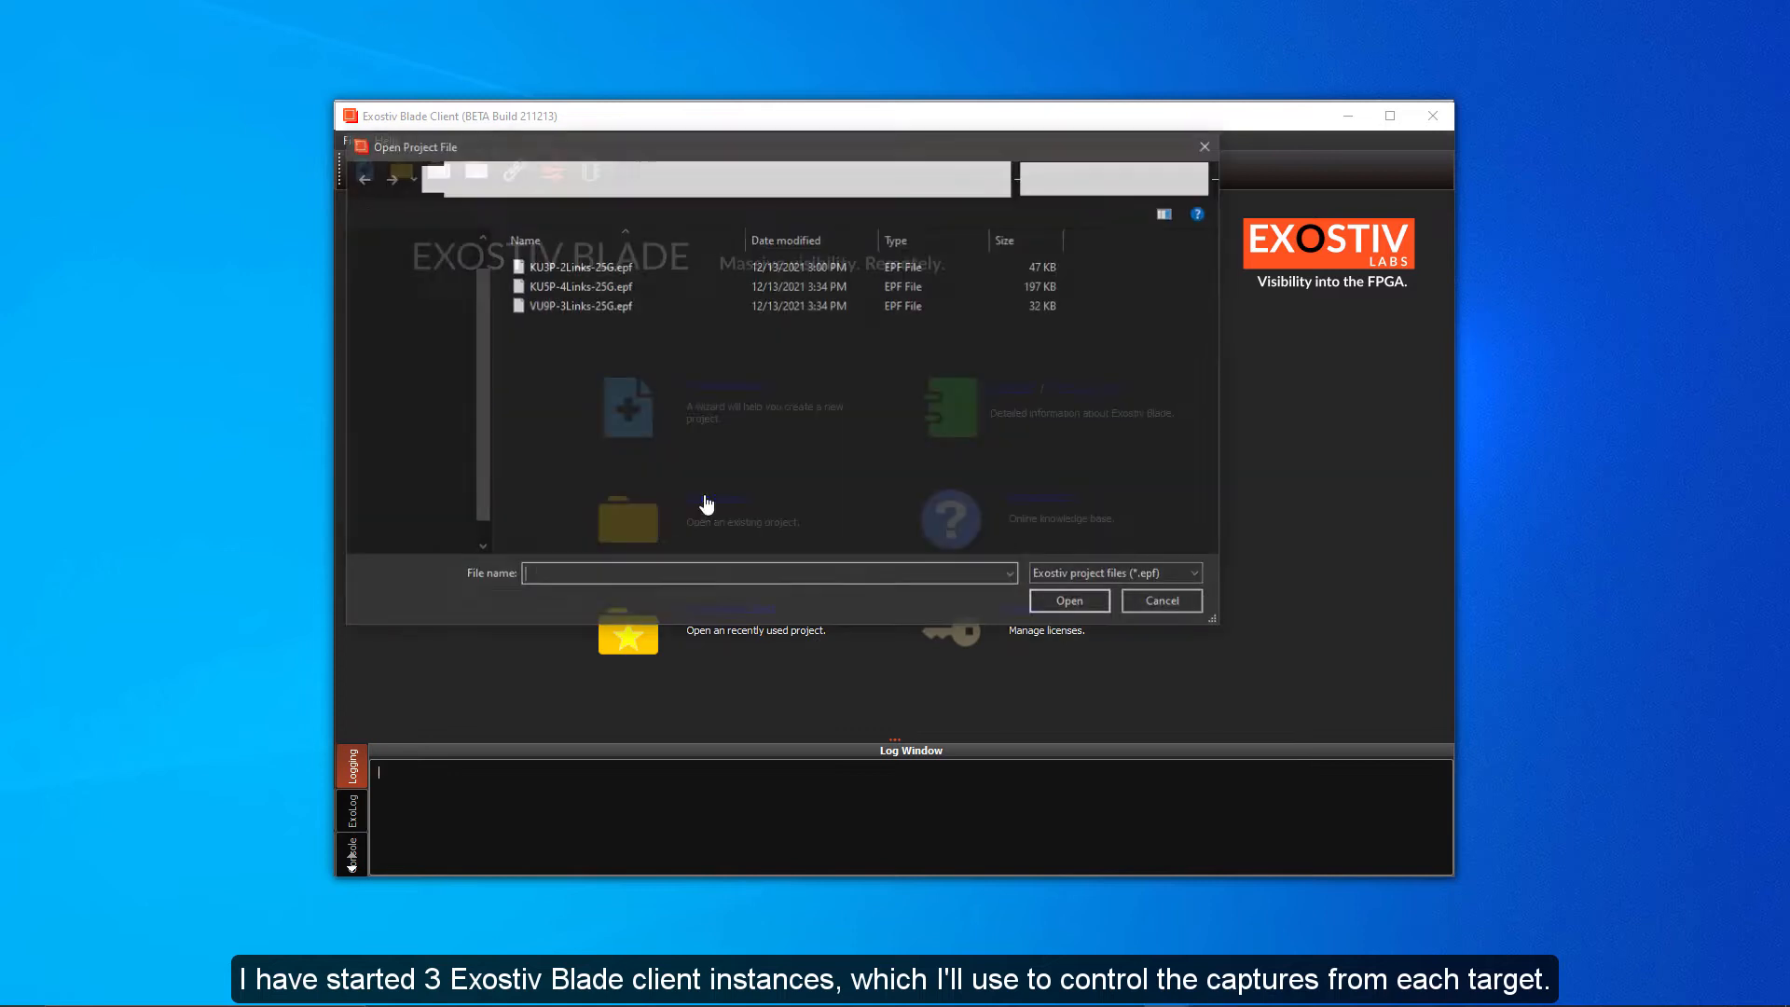
pyautogui.click(573, 267)
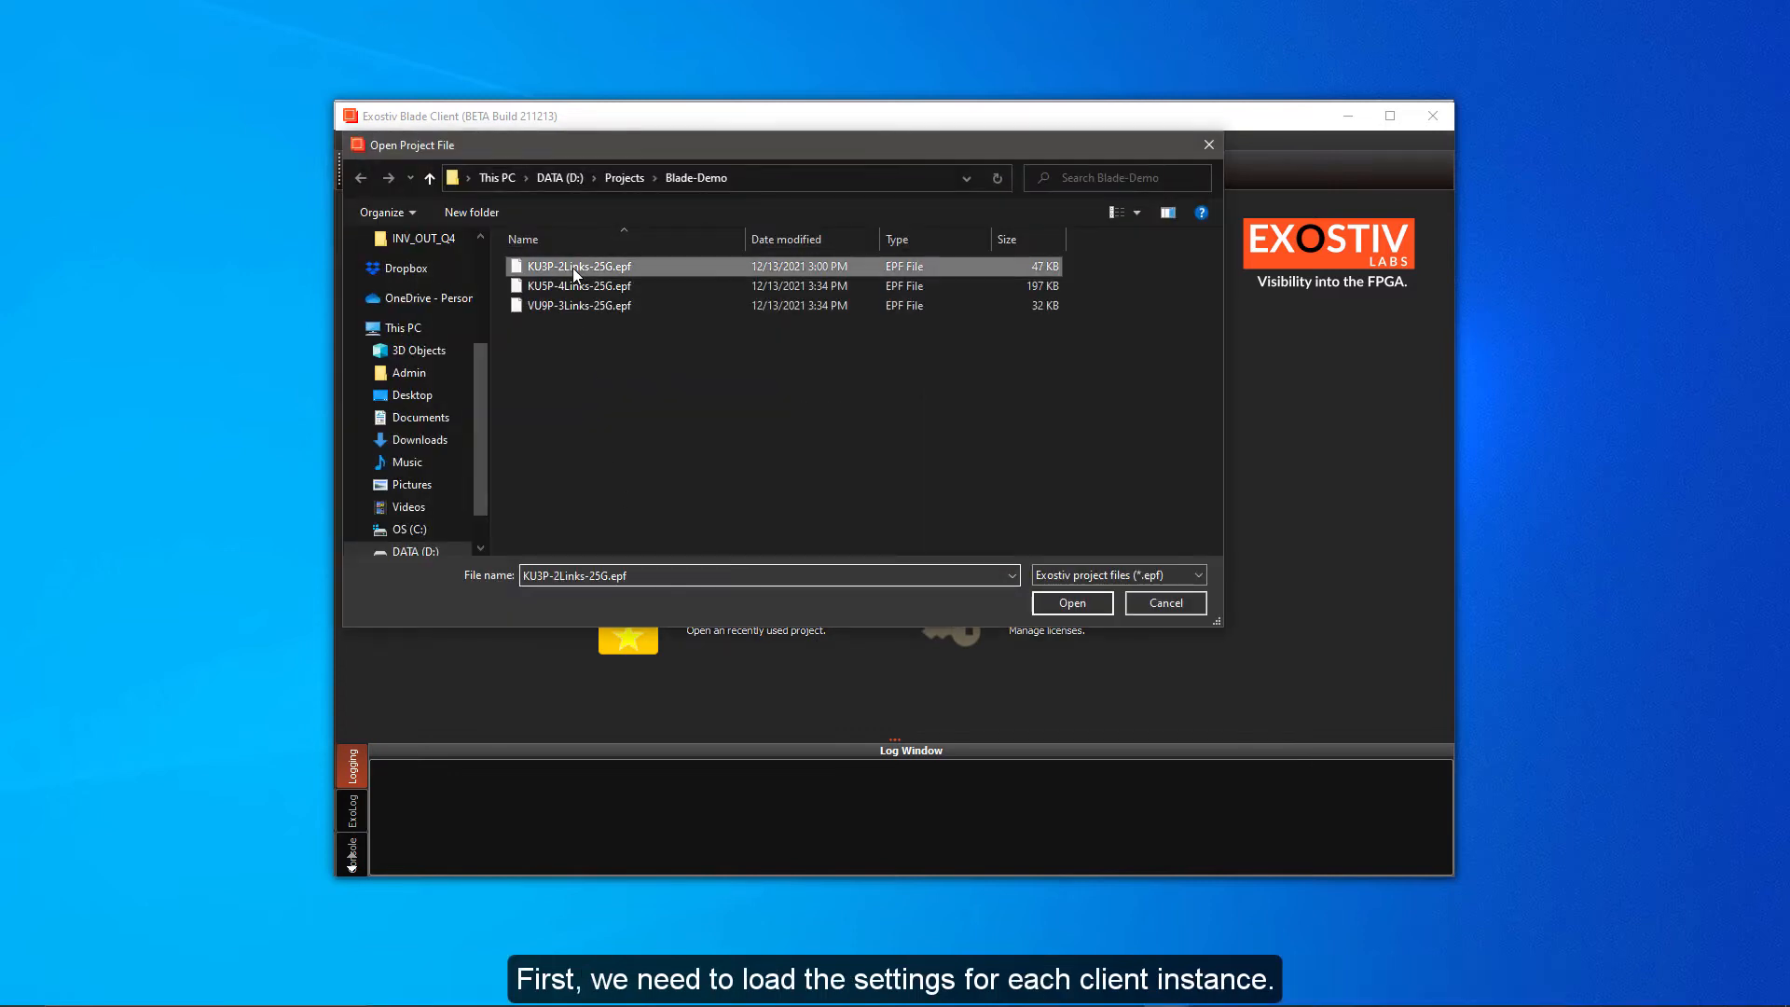
pyautogui.click(1072, 603)
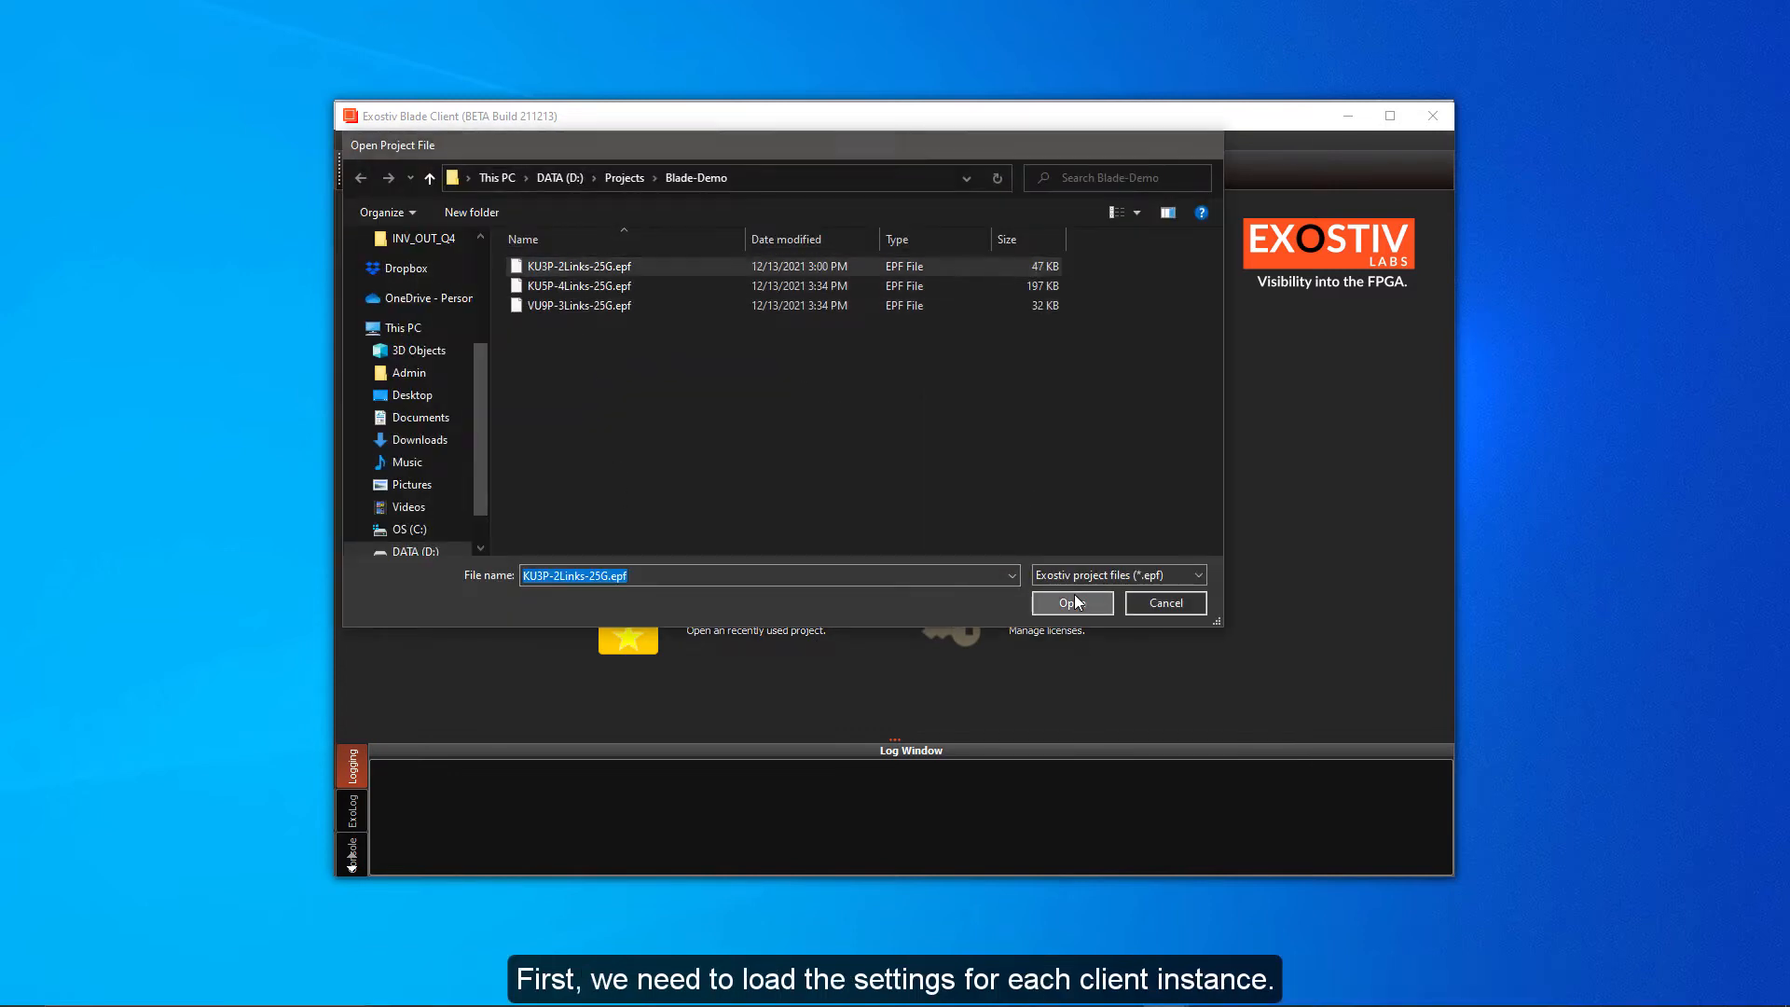
pyautogui.moveTo(886, 116); pyautogui.dragTo(560, 28)
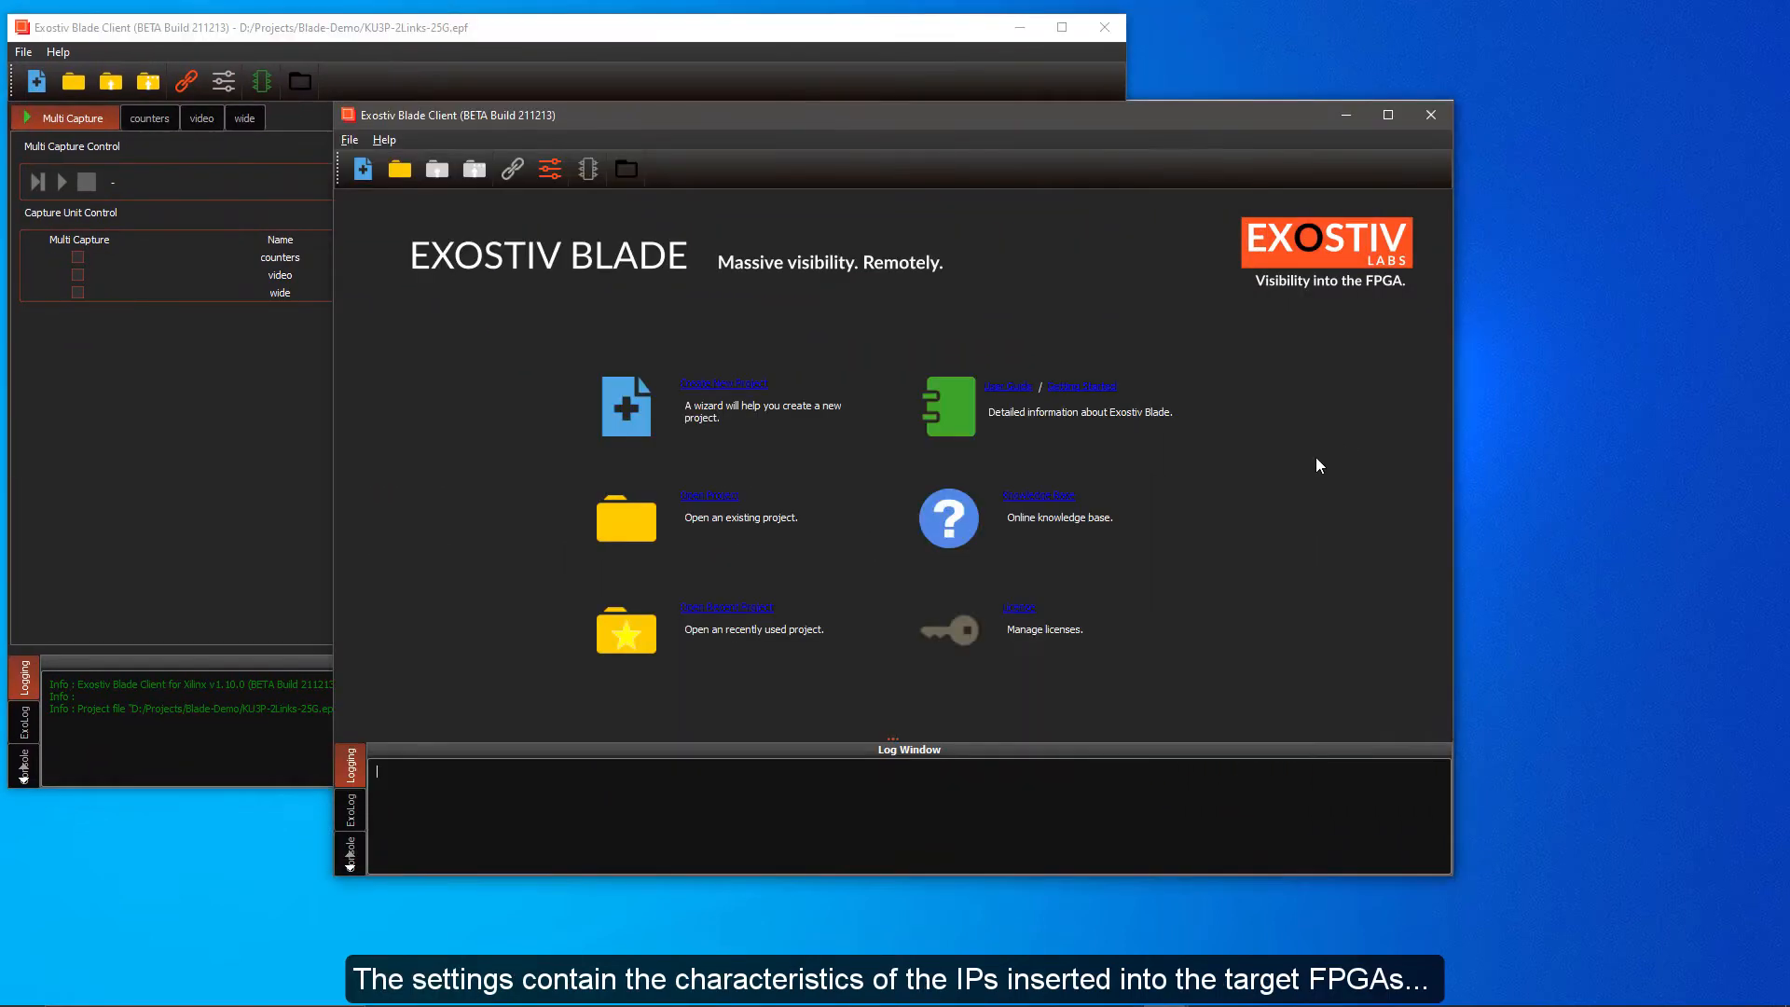
# Open the project VU9P-3Links-25G.epf in the second client instance and move its window clear of the third one
pyautogui.click(714, 495)
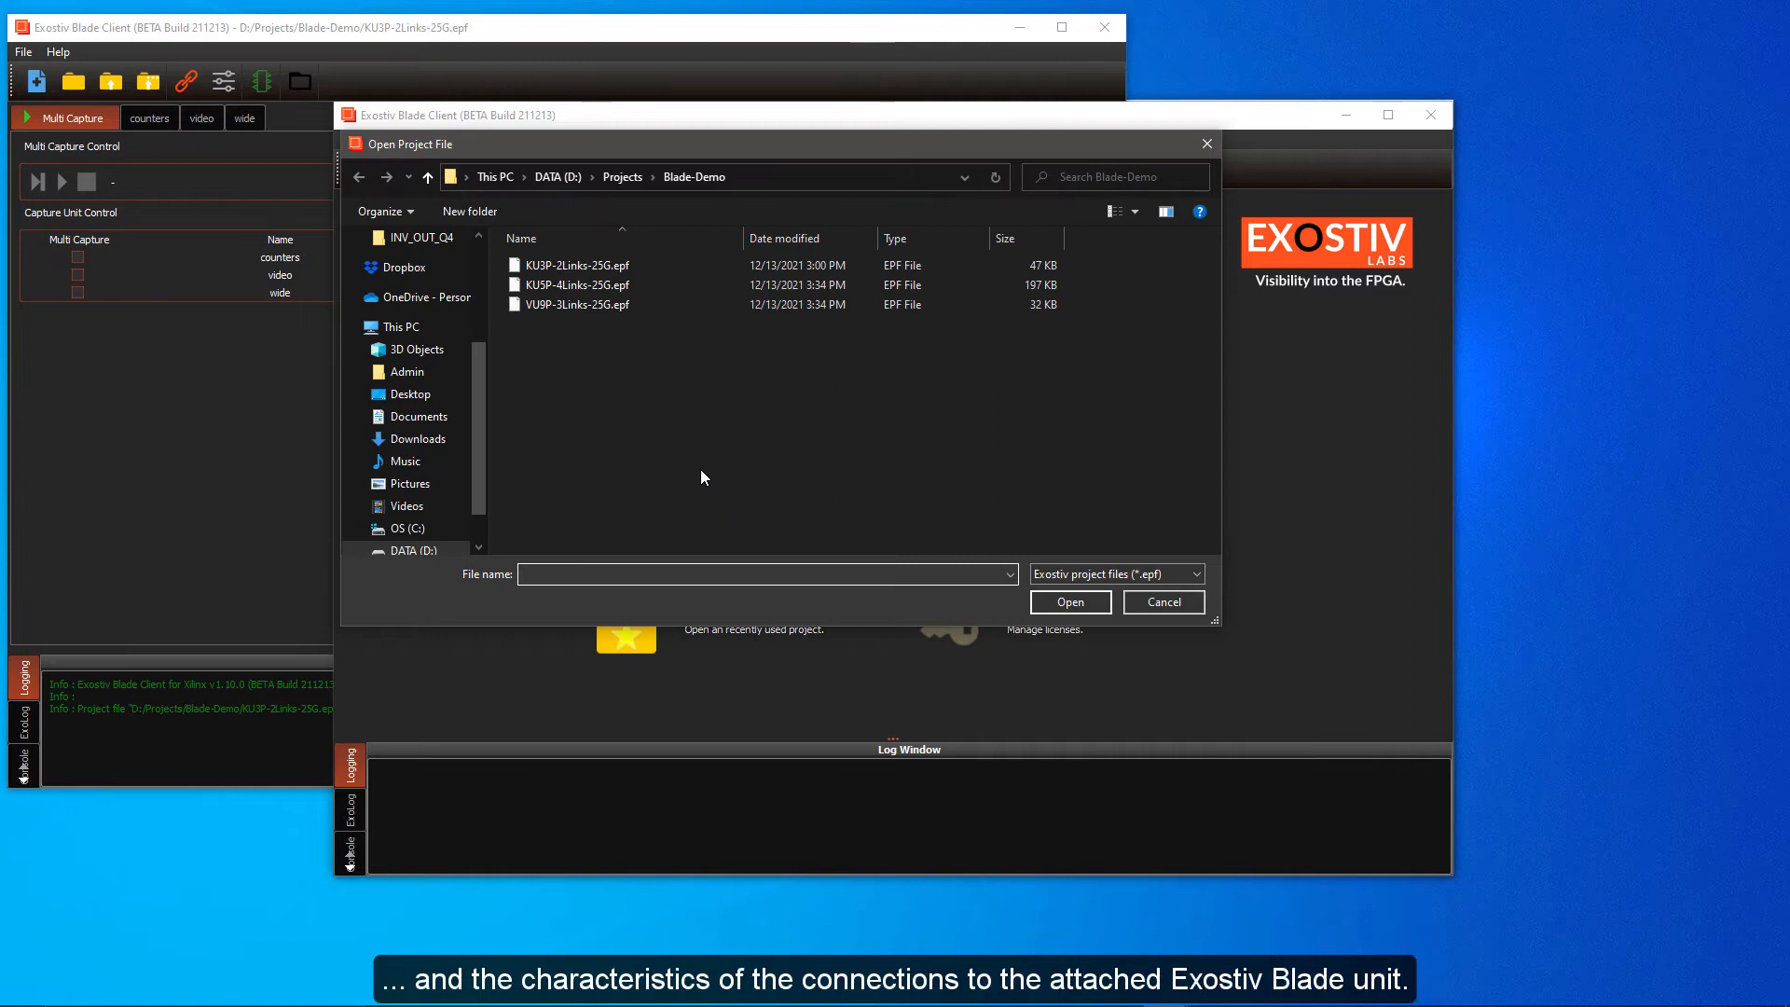
pyautogui.click(597, 304)
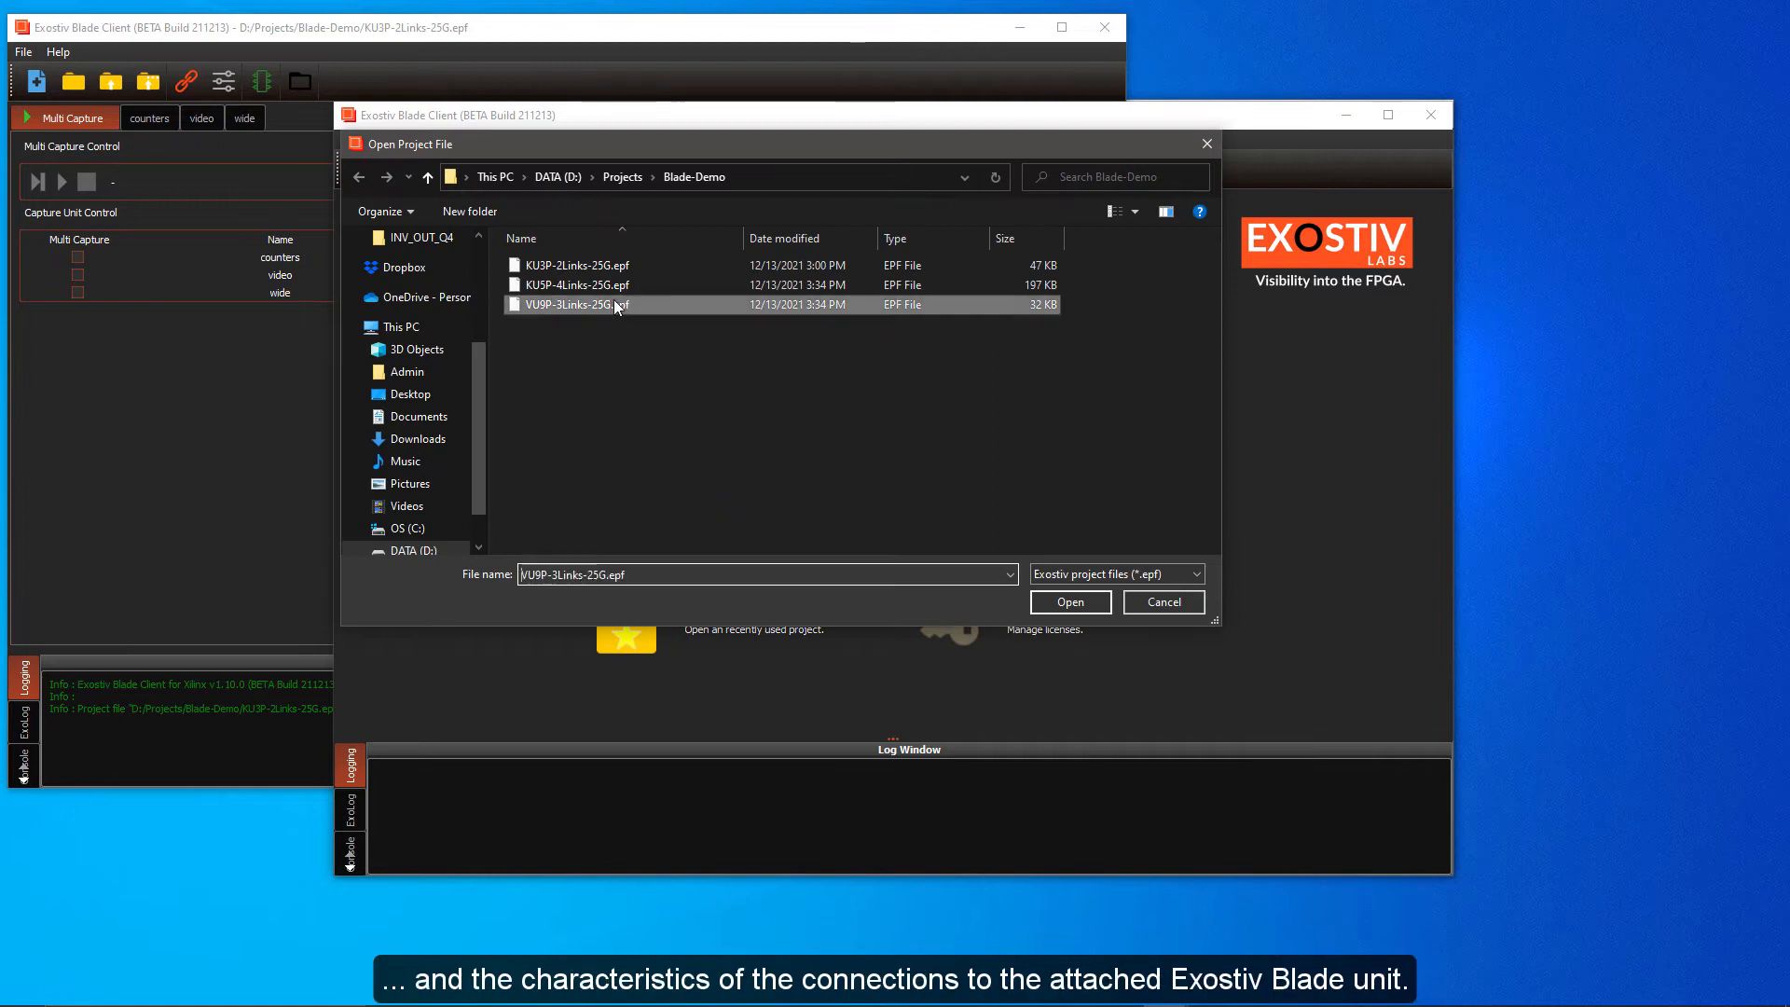
pyautogui.click(1070, 602)
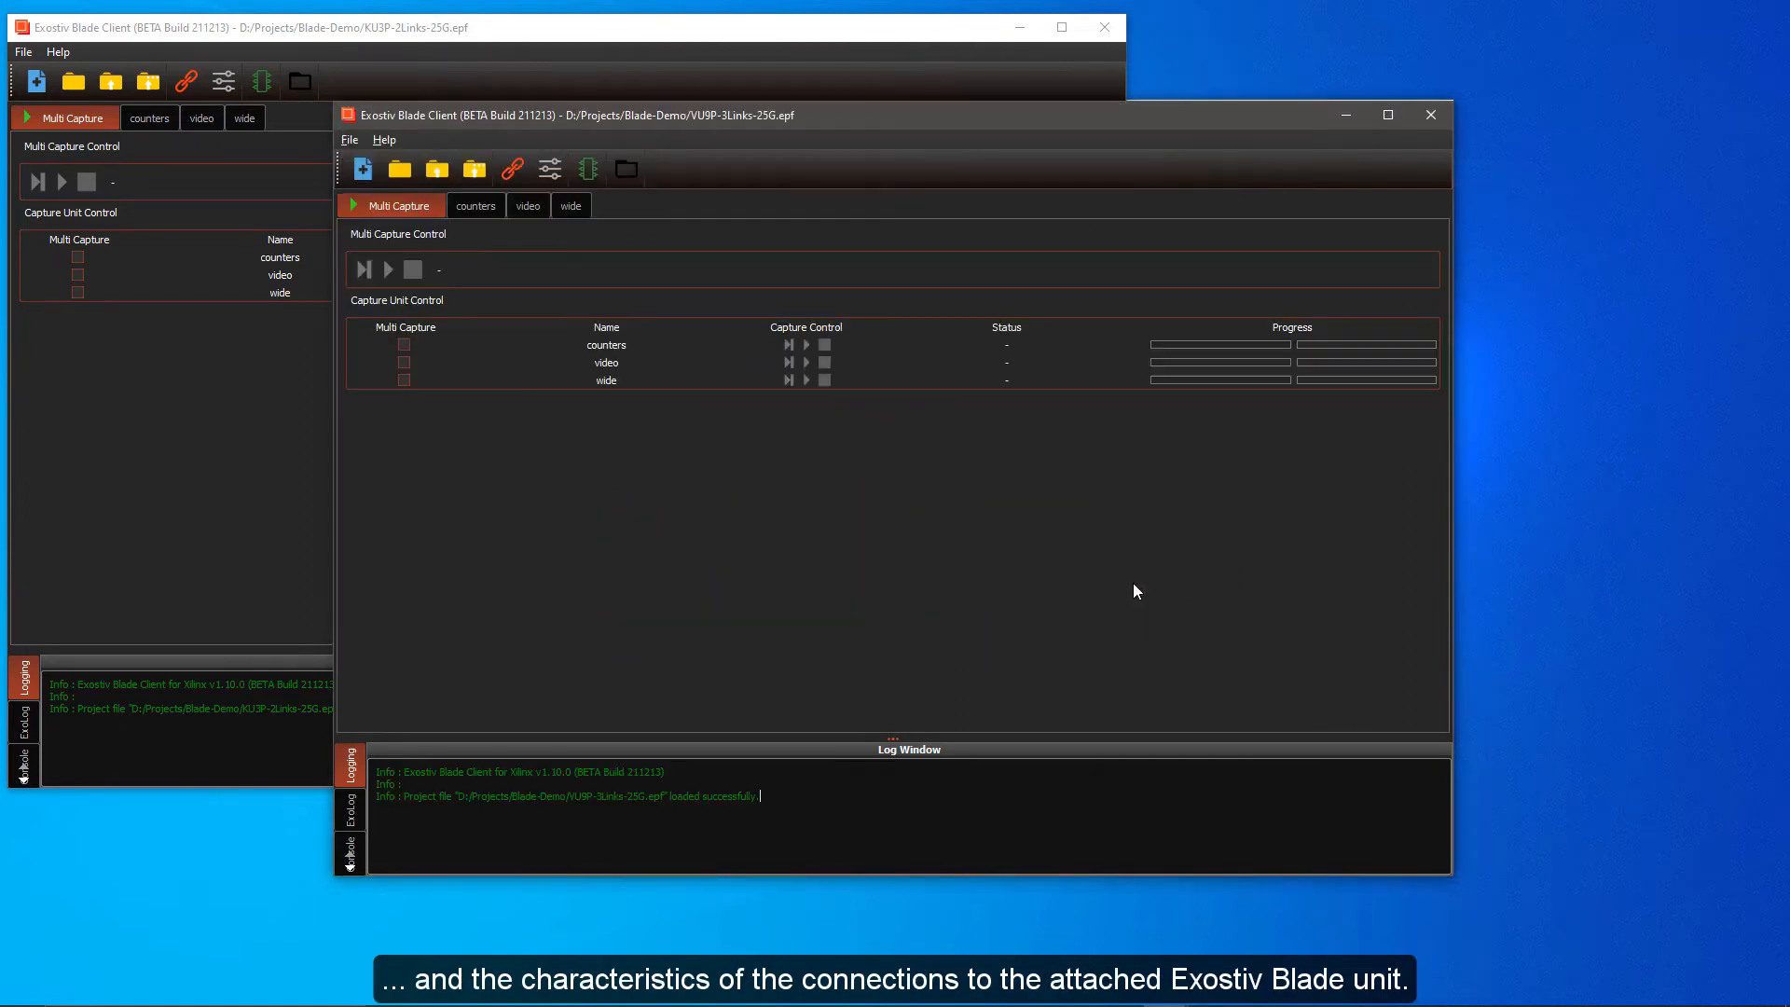
pyautogui.moveTo(830, 129); pyautogui.dragTo(546, 192)
# Open the project KU5P-4Links-25G.epf in the third client instance and place its window beside the other two
pyautogui.moveTo(1203, 128); pyautogui.dragTo(1454, 139)
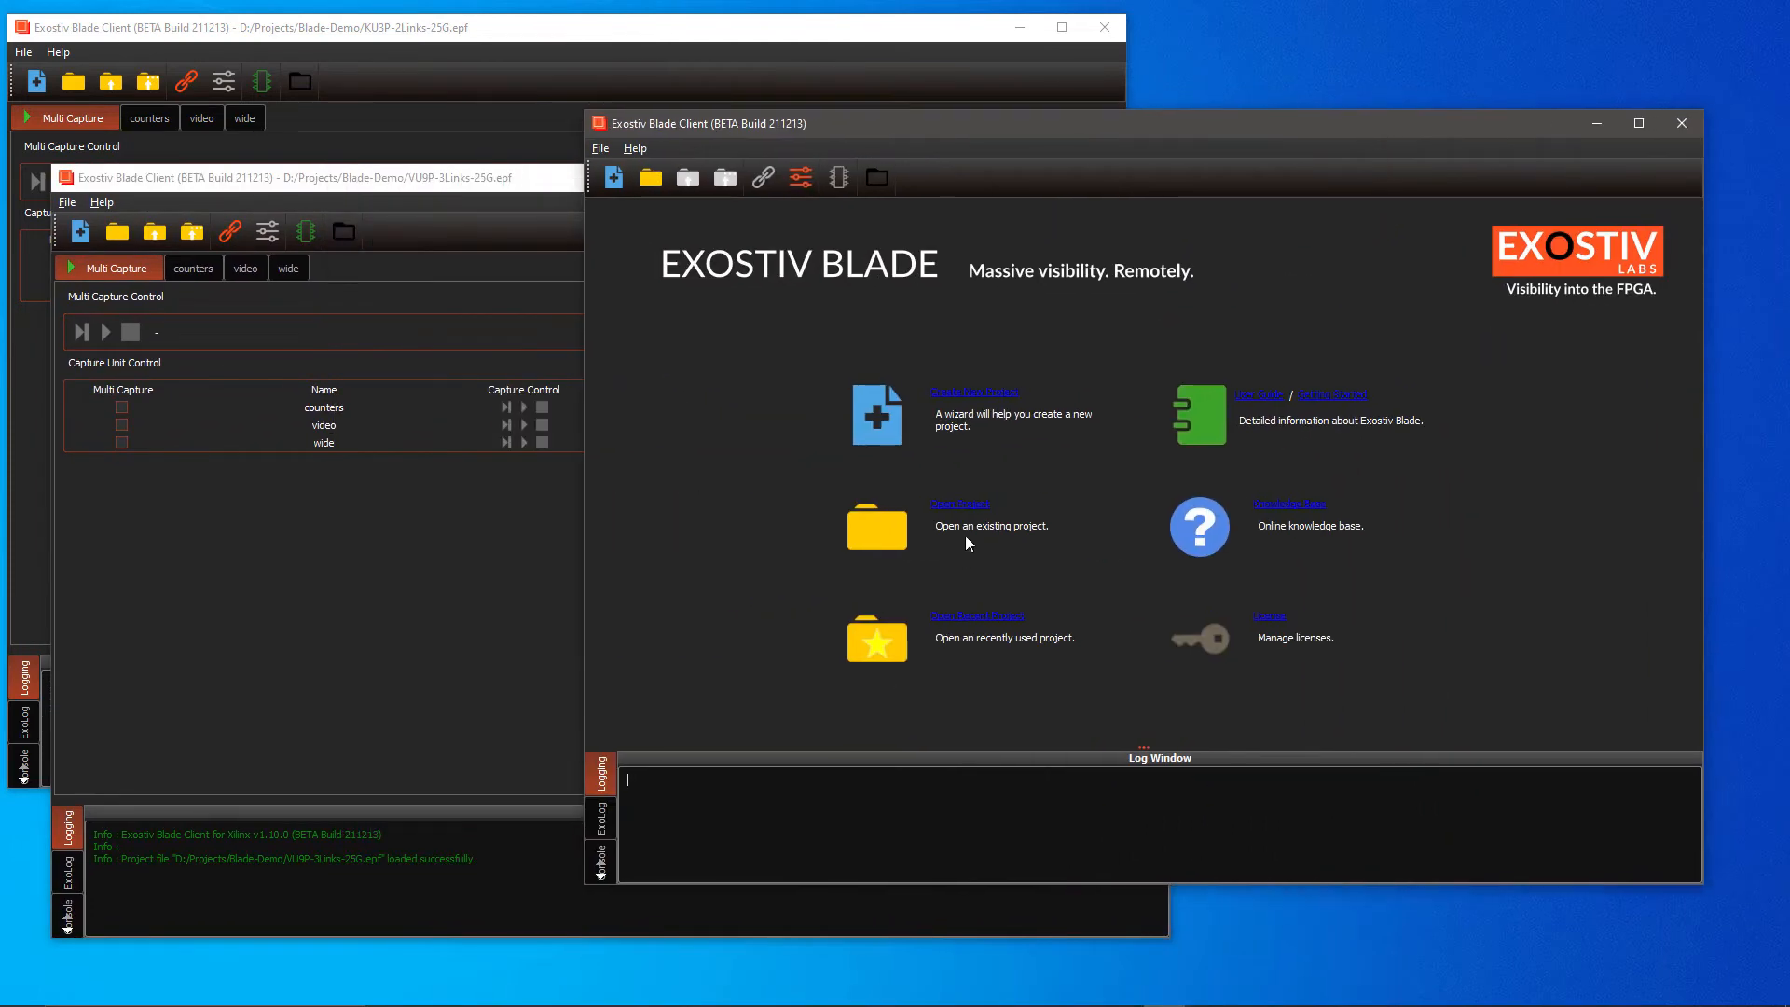
pyautogui.click(969, 508)
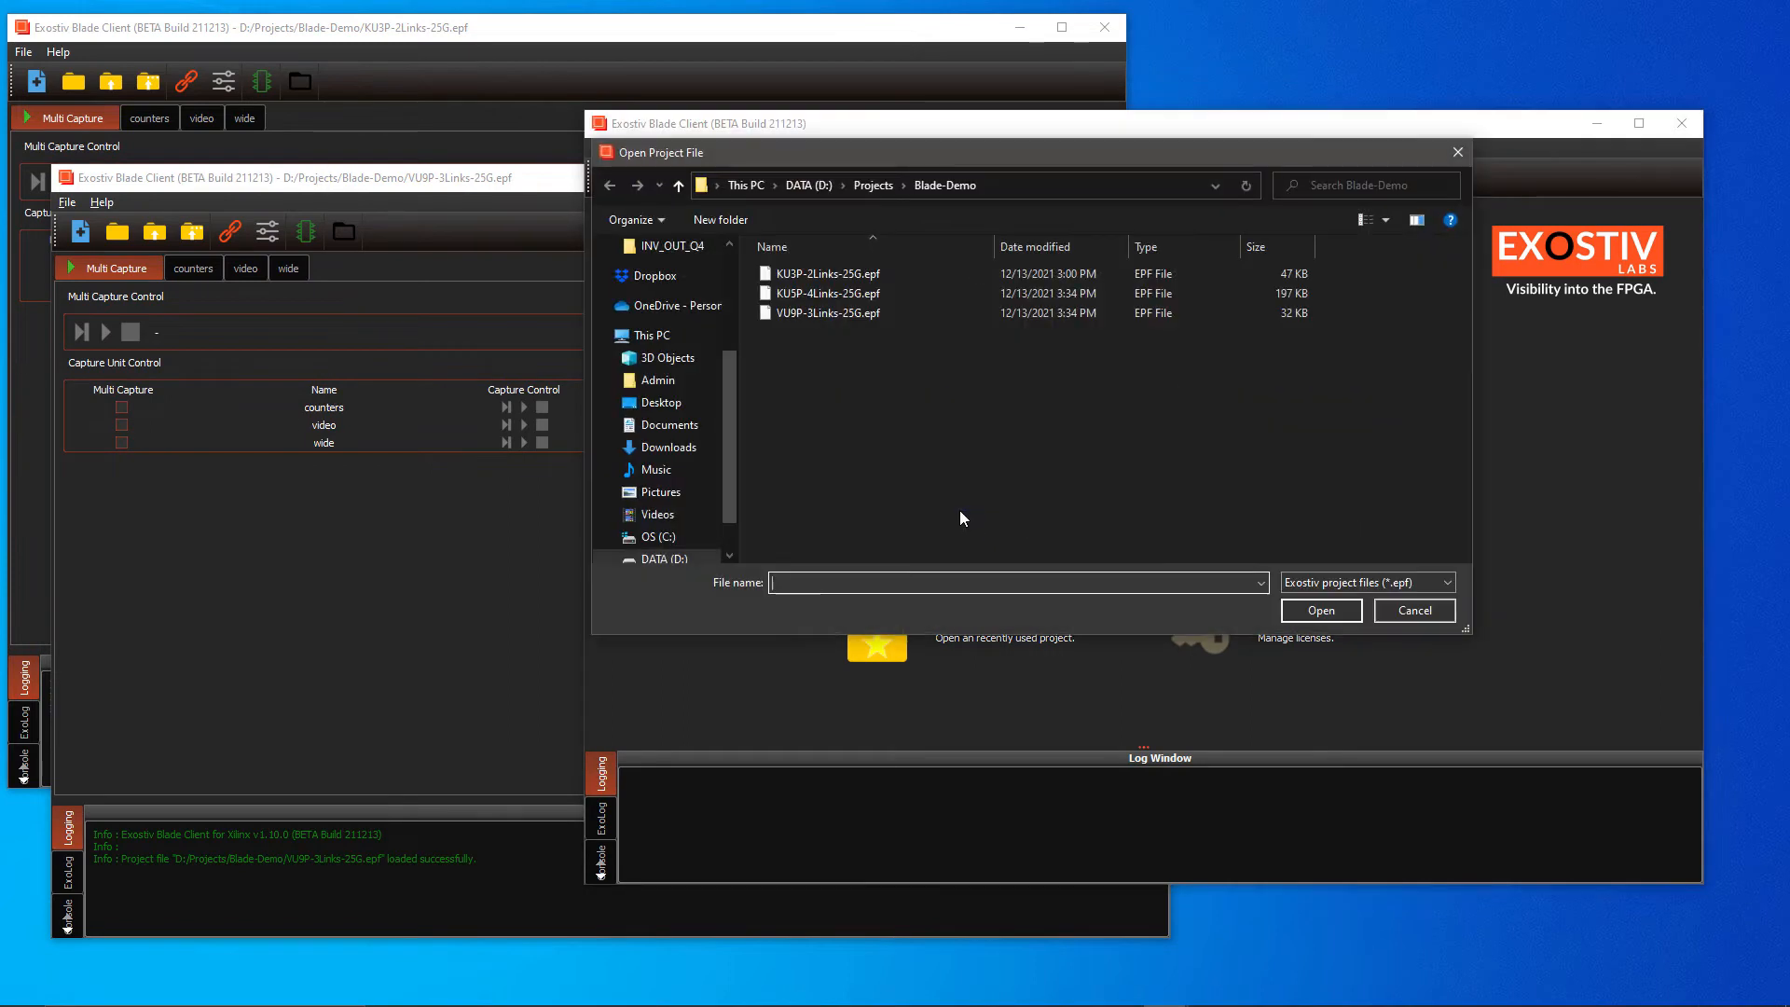
pyautogui.click(851, 294)
pyautogui.click(1321, 610)
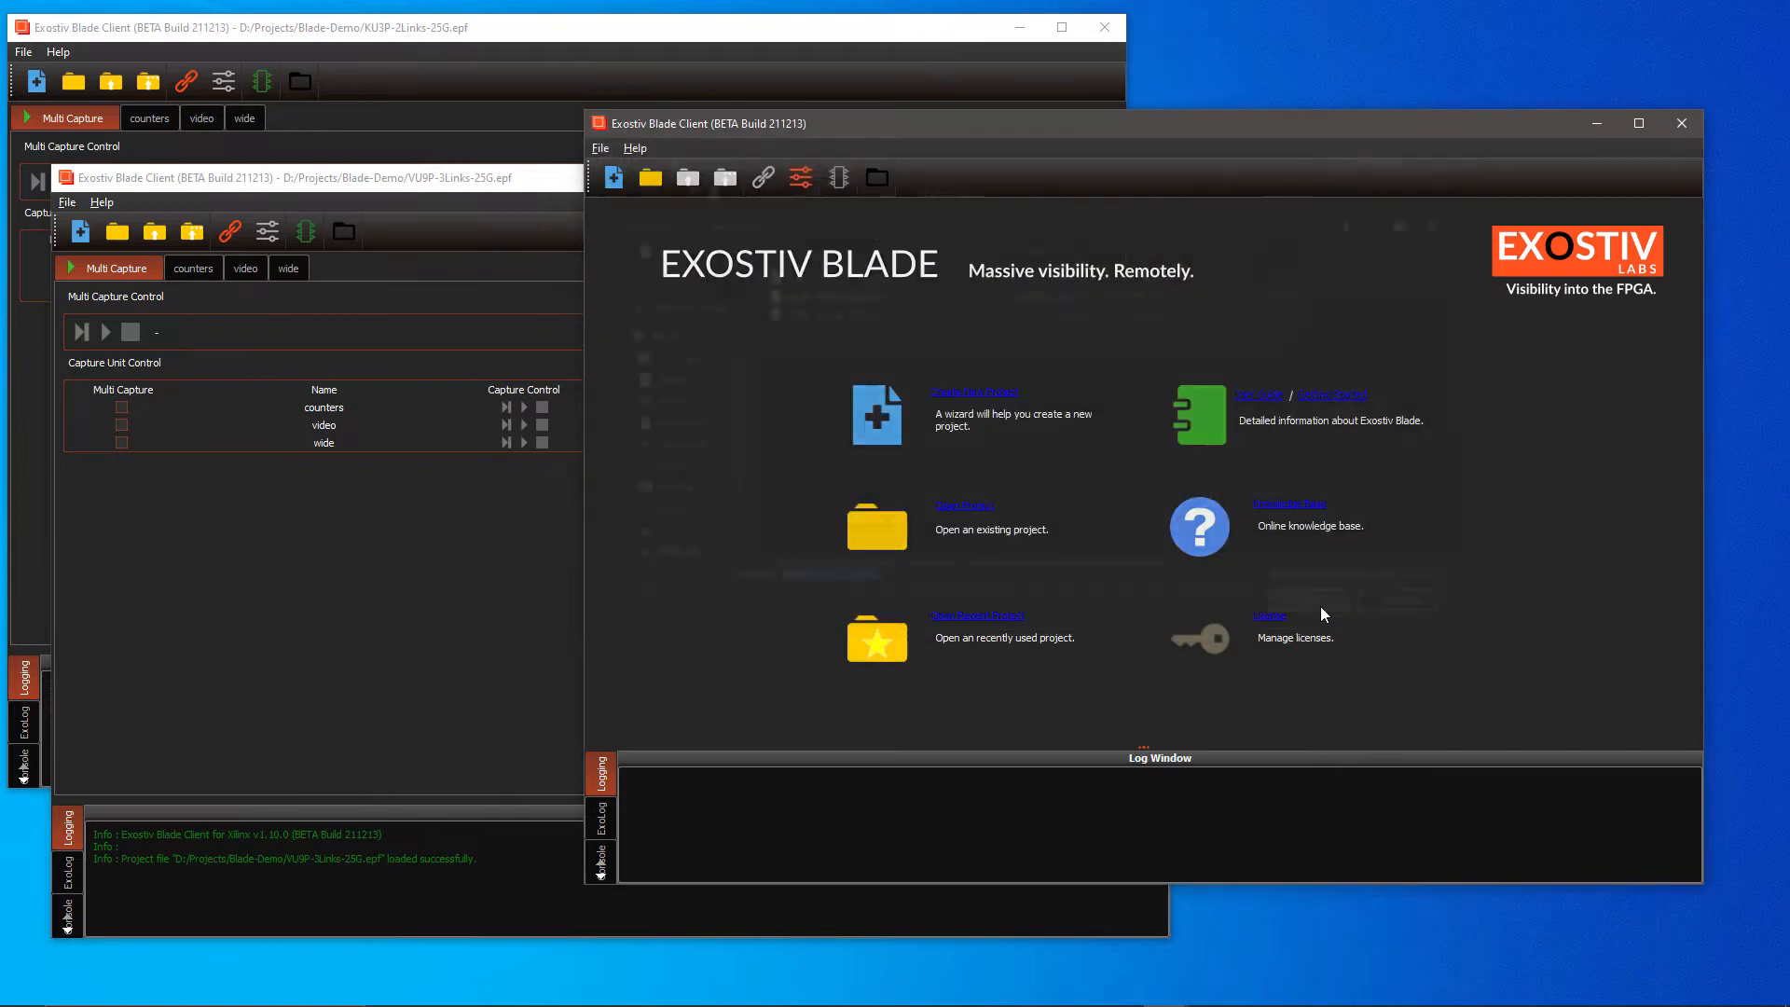
pyautogui.moveTo(1189, 163); pyautogui.dragTo(1261, 226)
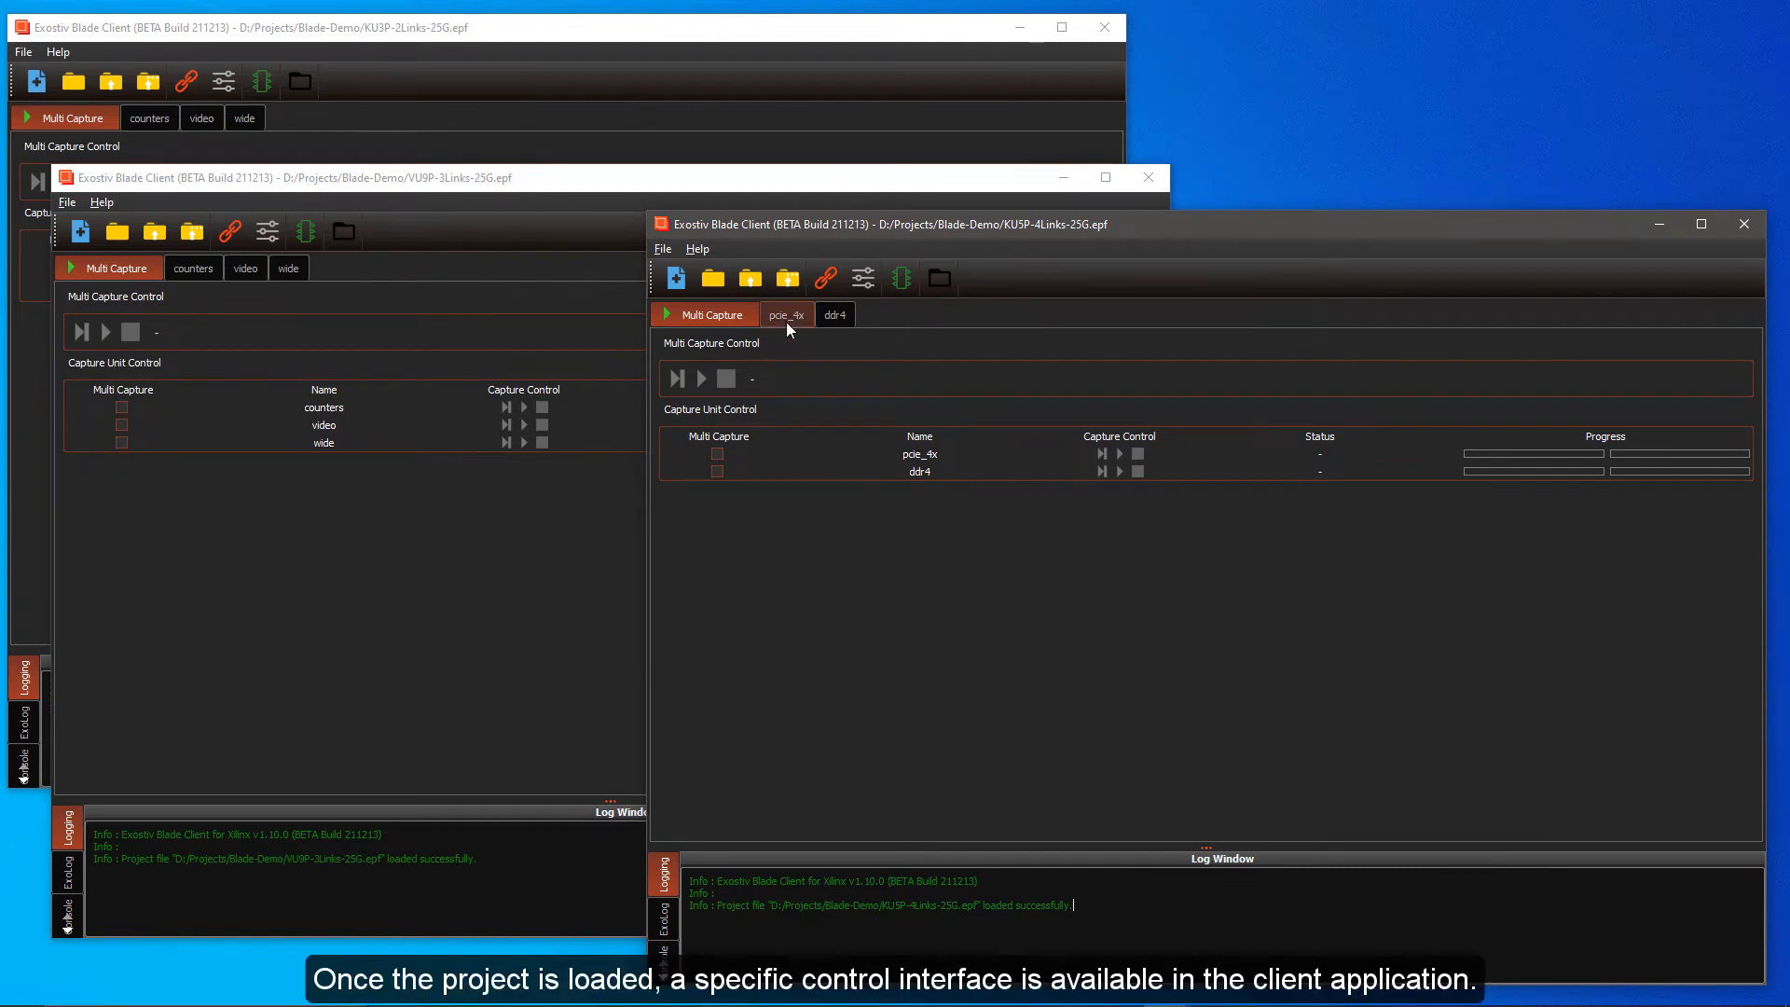
# Maximize the KU3P-2Links-25G client with its video capture unit shown, and enlarge the capture and trigger settings area
pyautogui.click(287, 316)
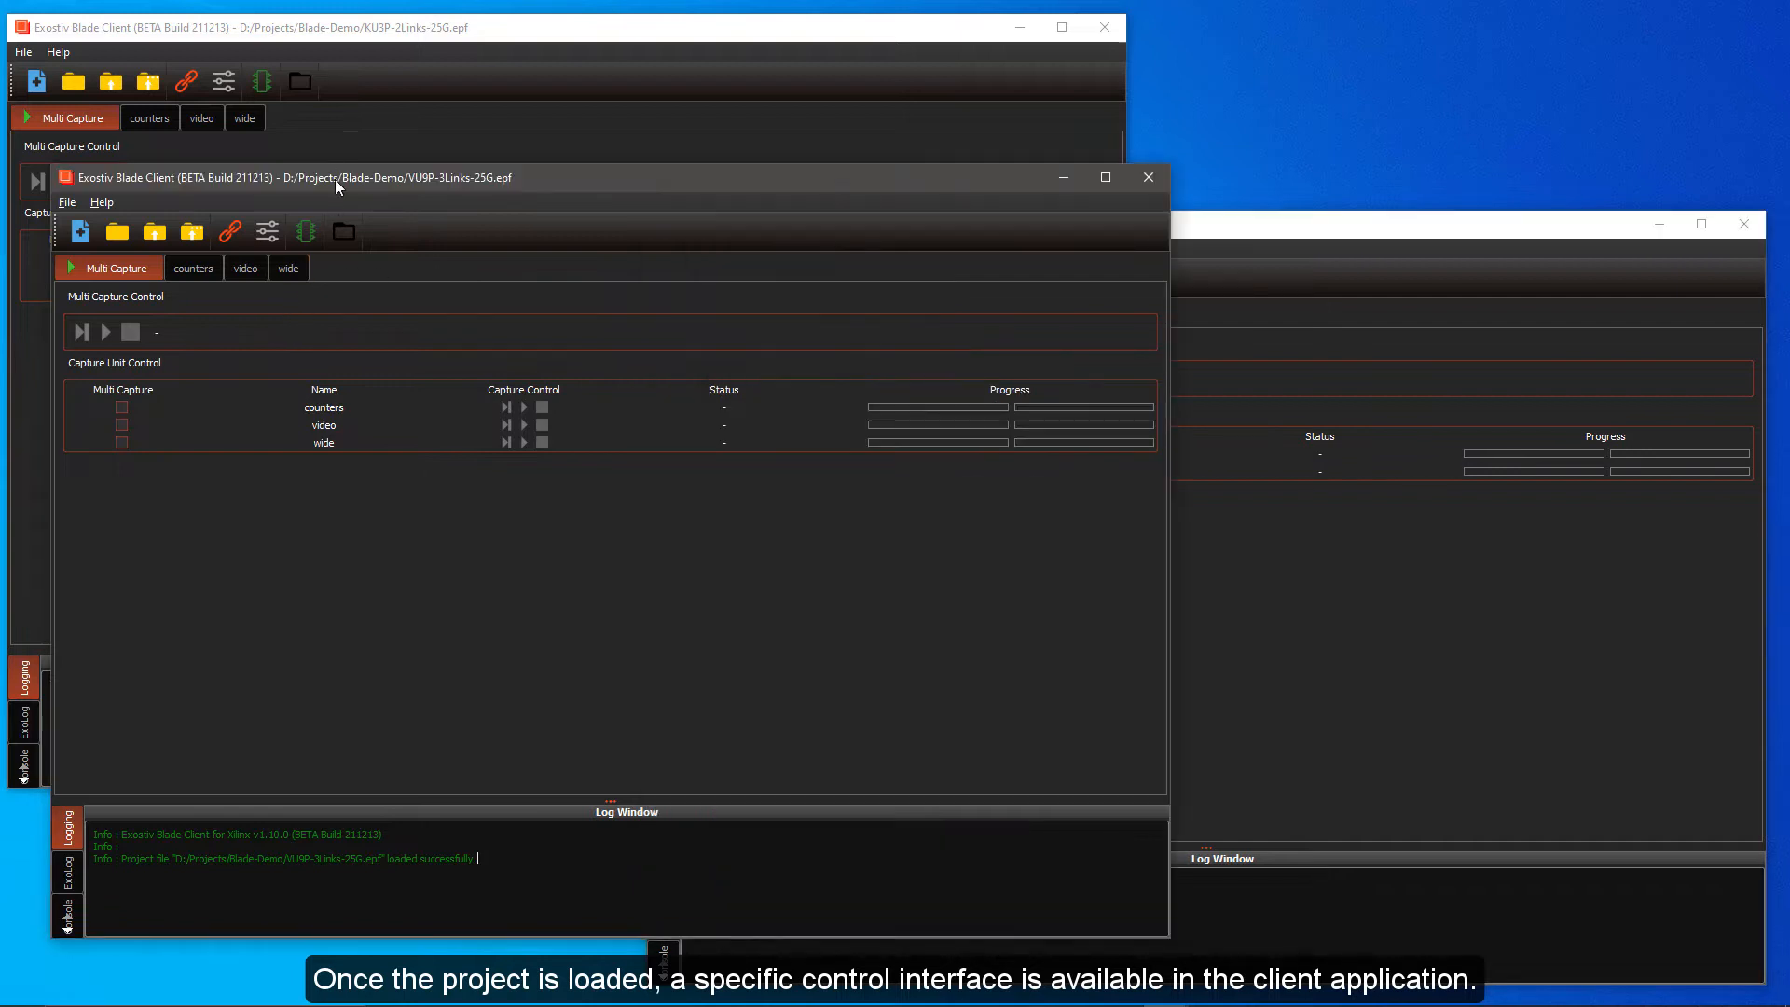
pyautogui.click(204, 123)
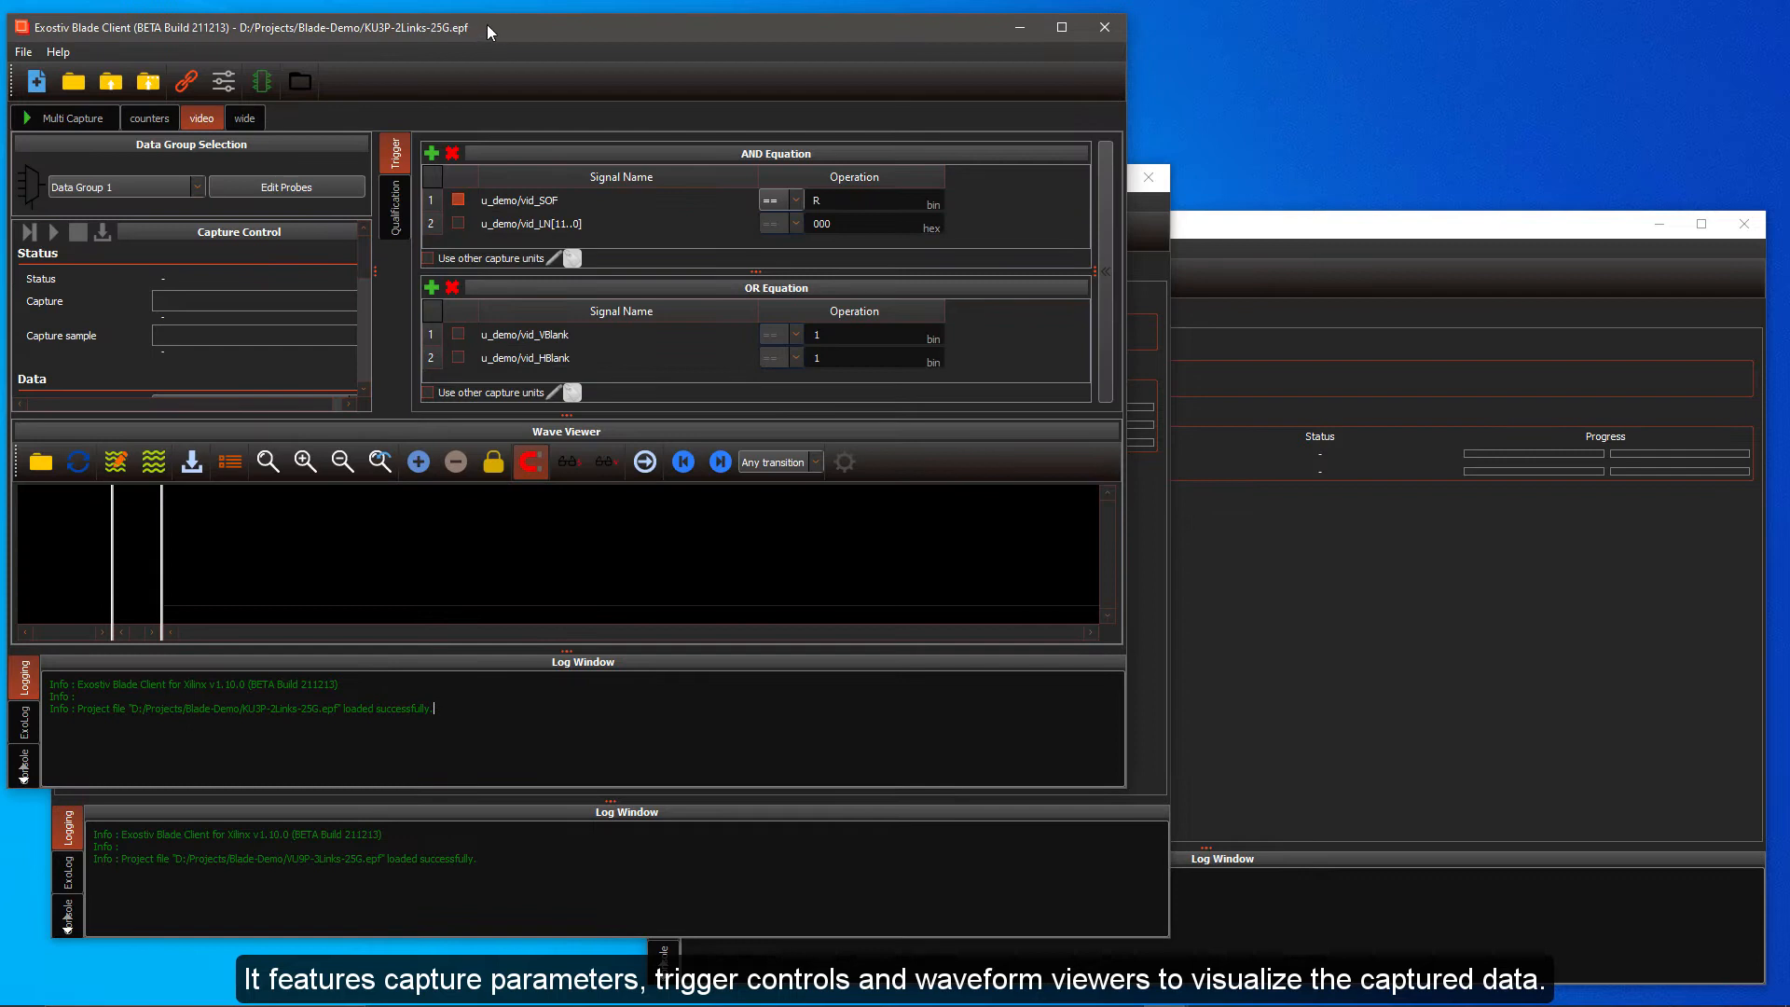
pyautogui.doubleClick(487, 24)
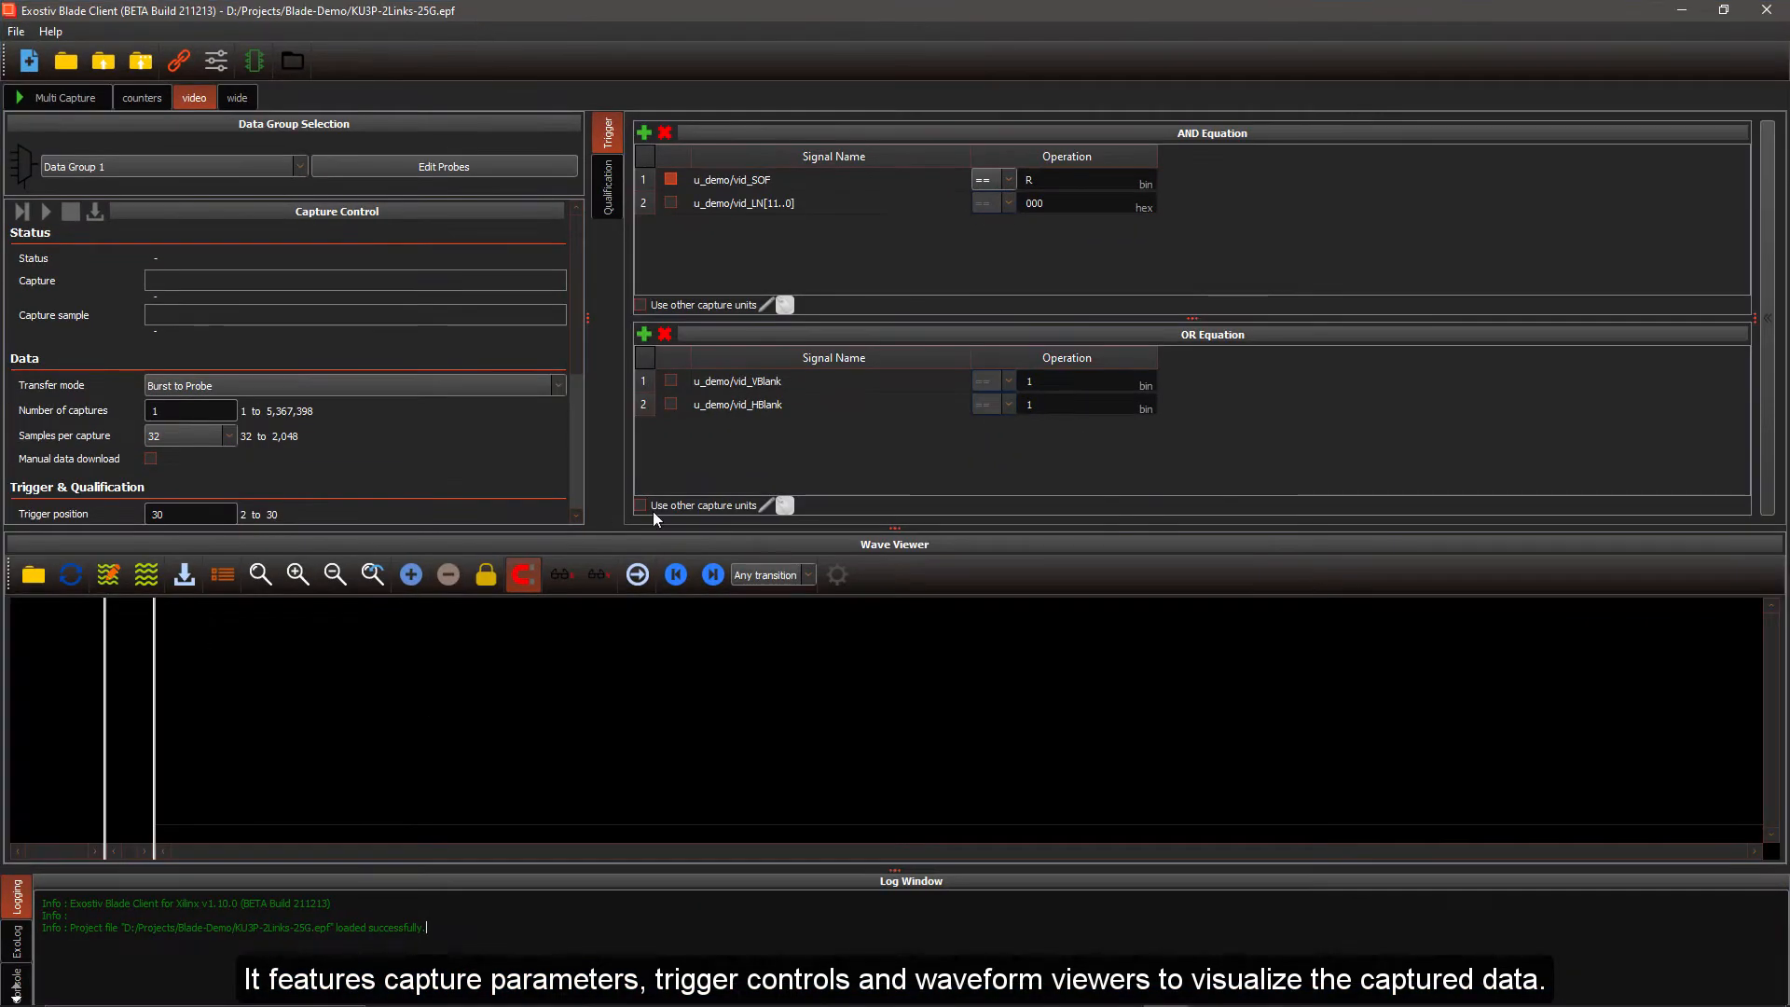
pyautogui.moveTo(748, 528); pyautogui.dragTo(747, 622)
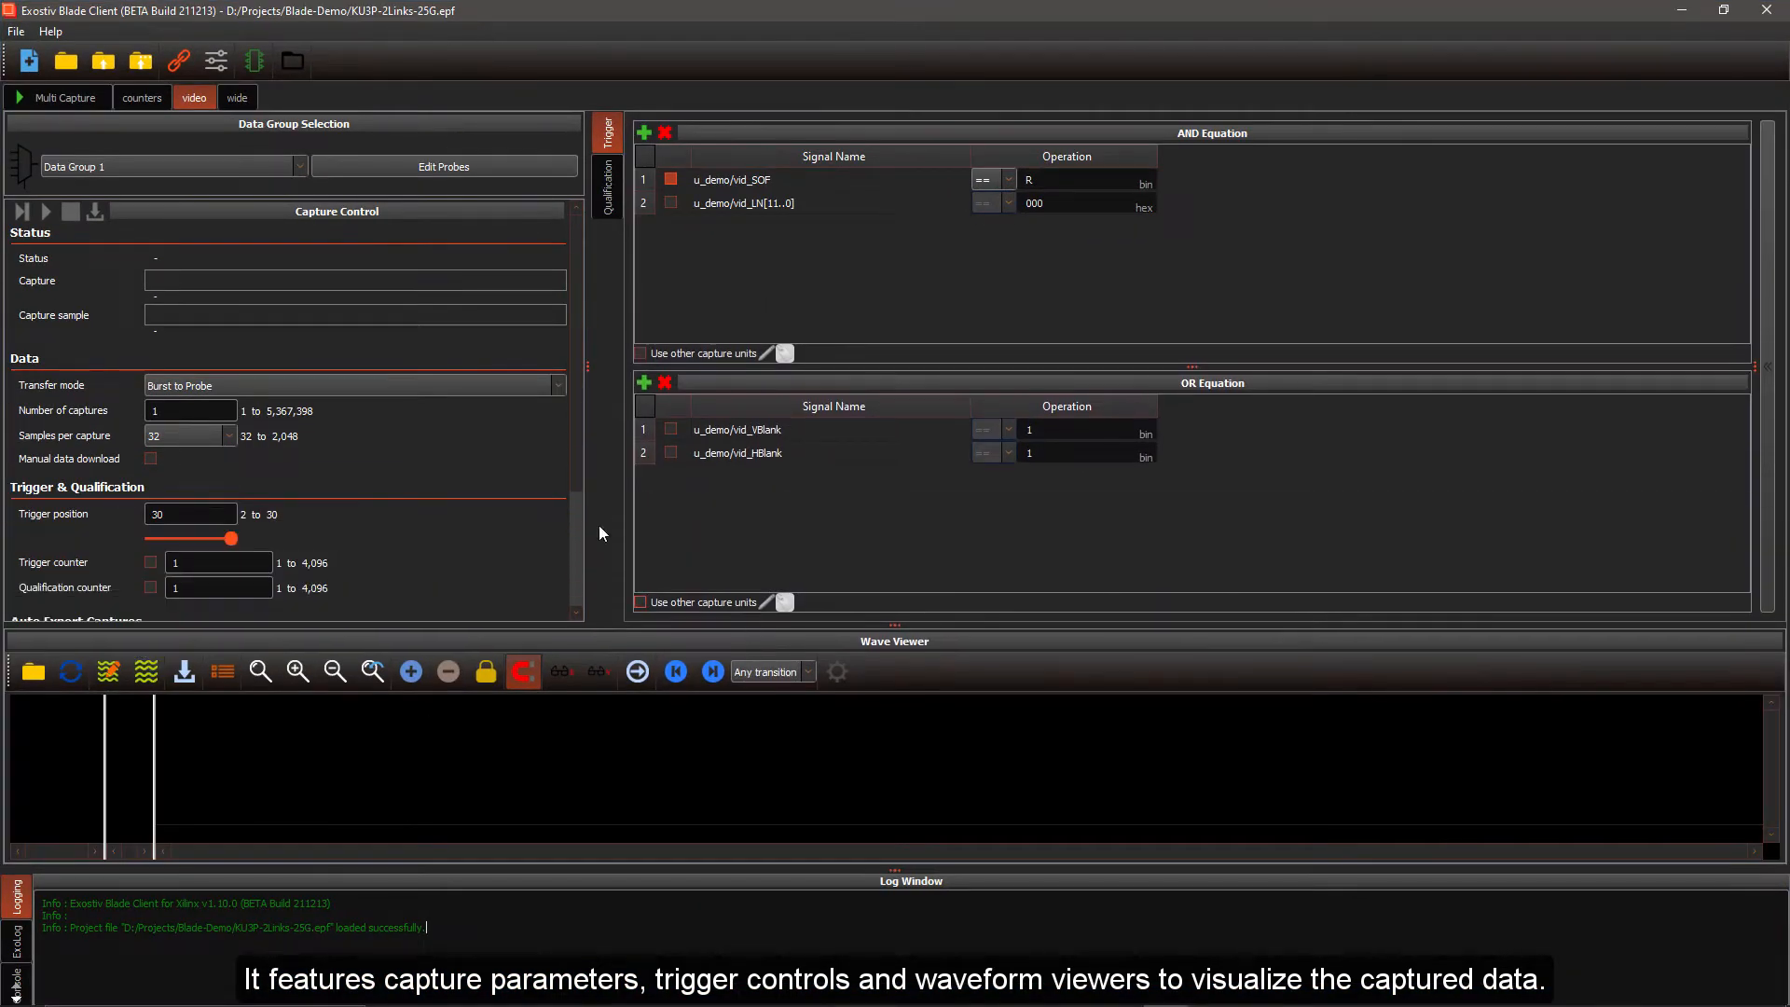
# Review the wide, video and counters capture units and the Multi Capture overview, ending on the counters unit
pyautogui.click(243, 97)
pyautogui.click(193, 99)
pyautogui.click(157, 104)
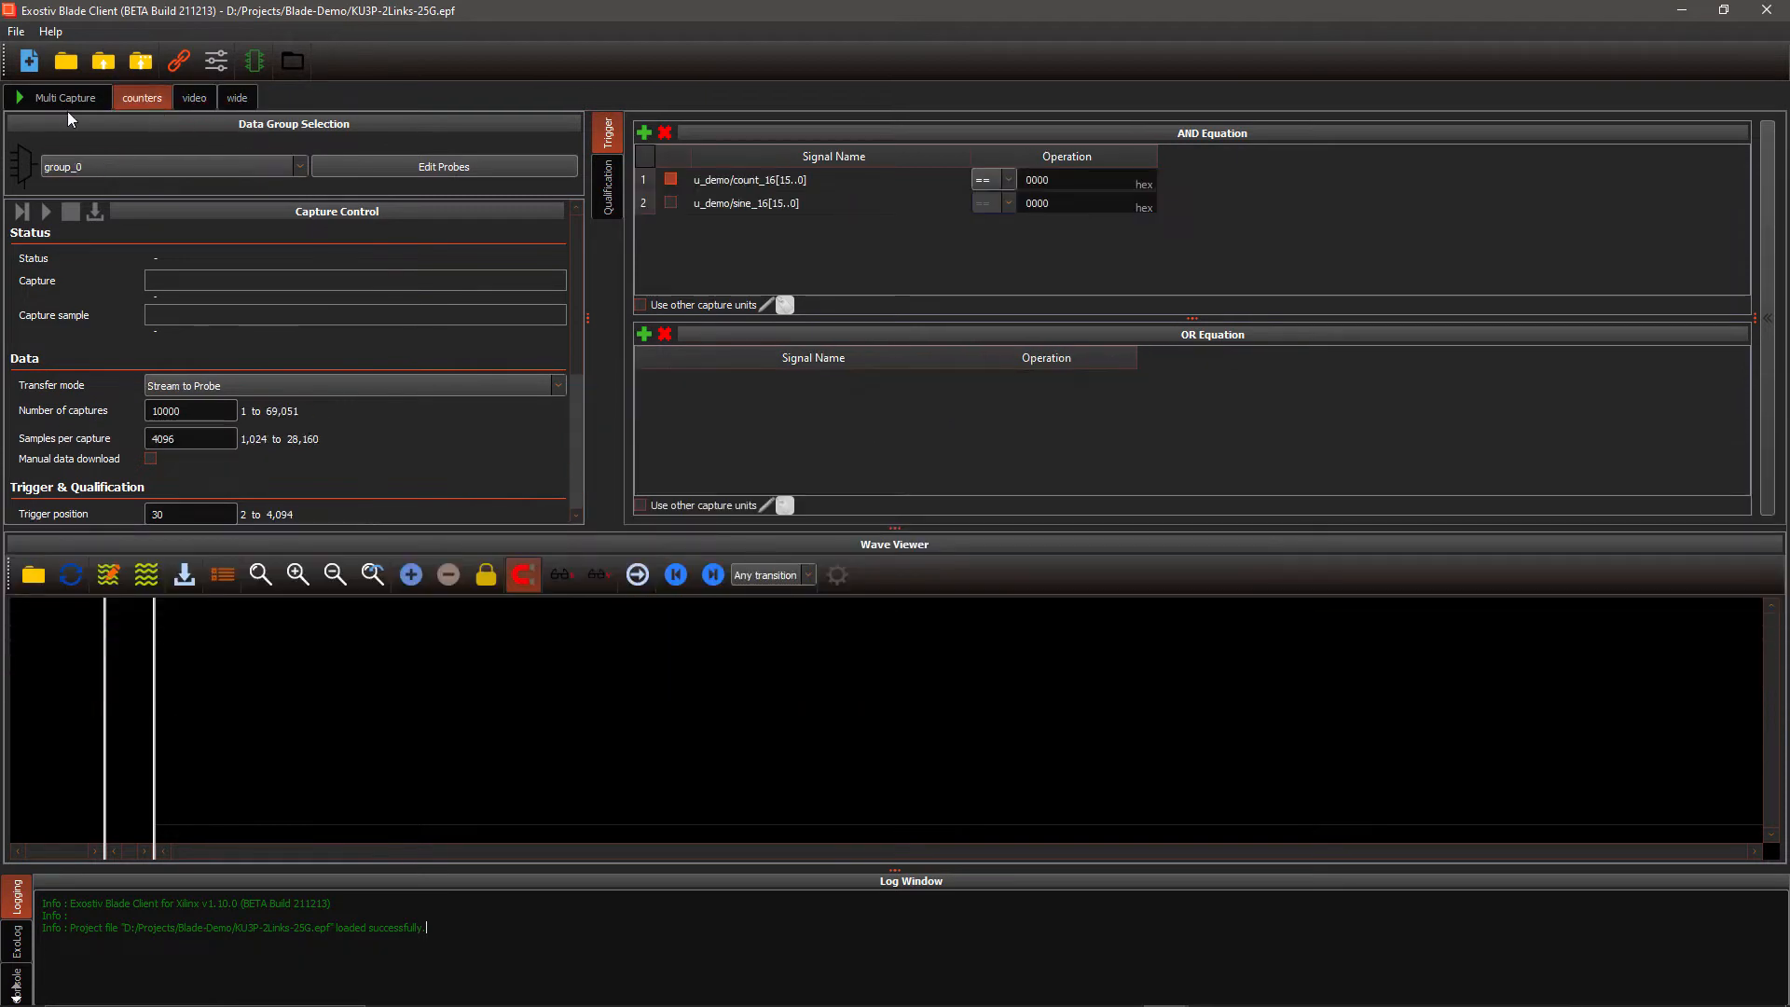
pyautogui.click(52, 101)
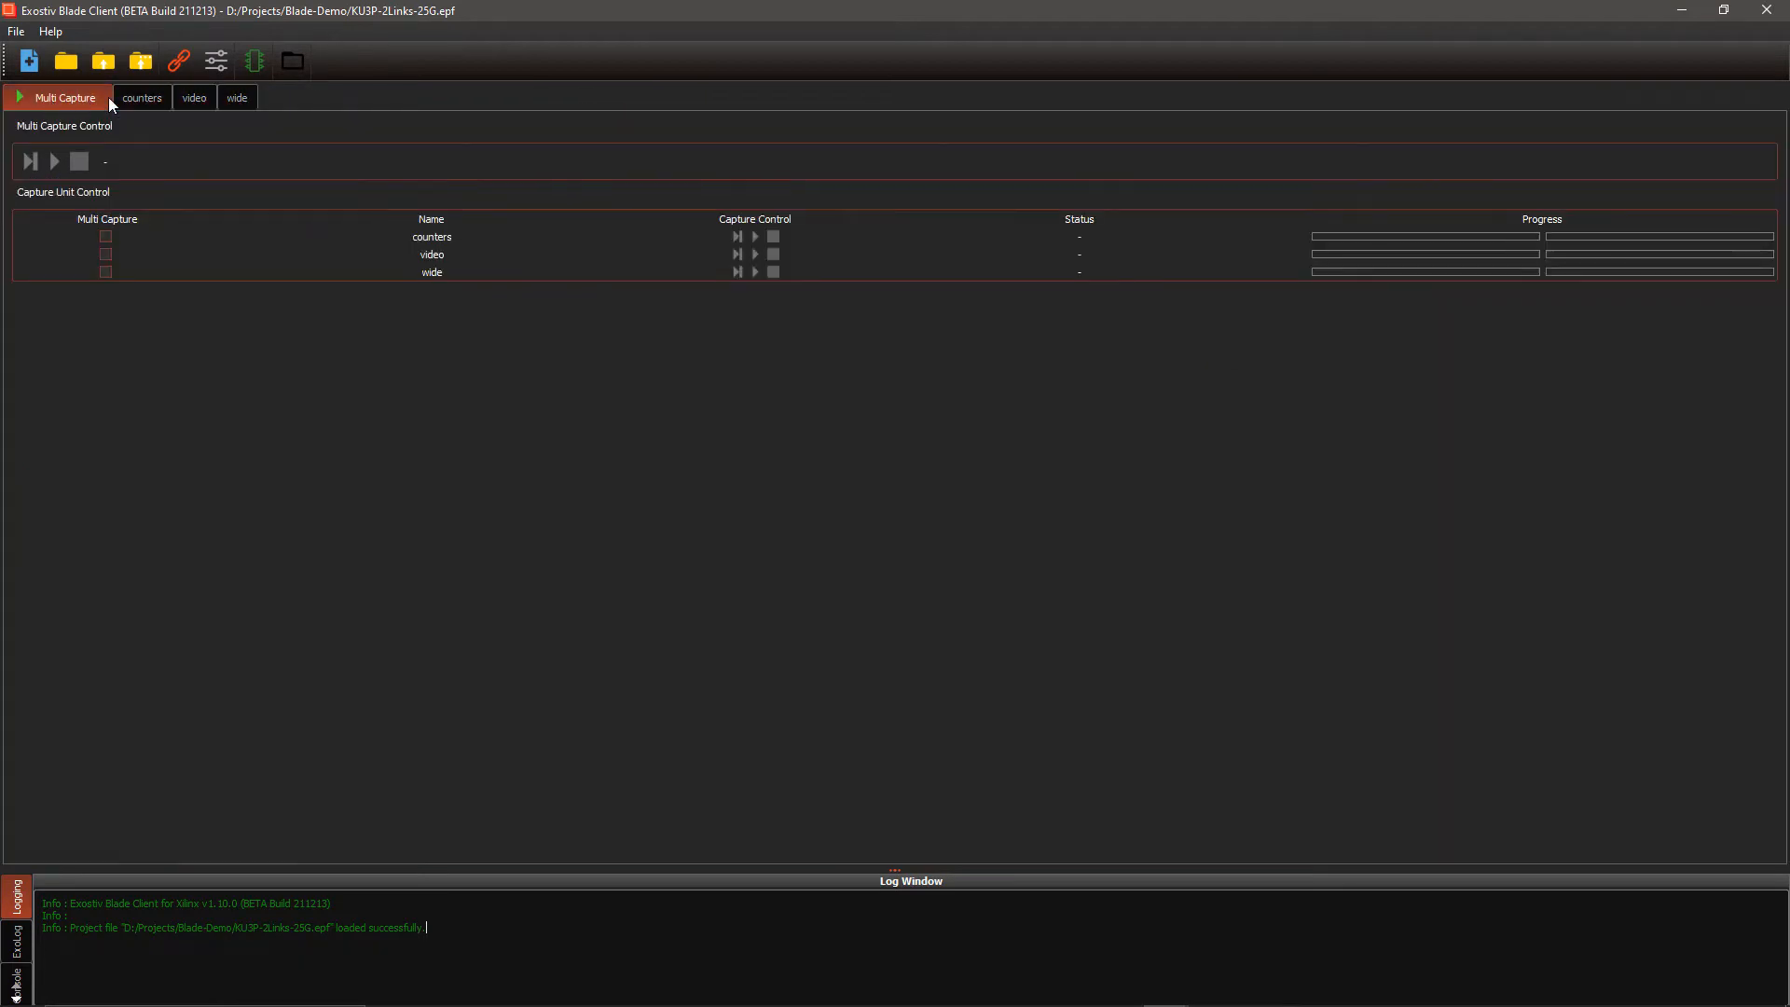
pyautogui.click(138, 97)
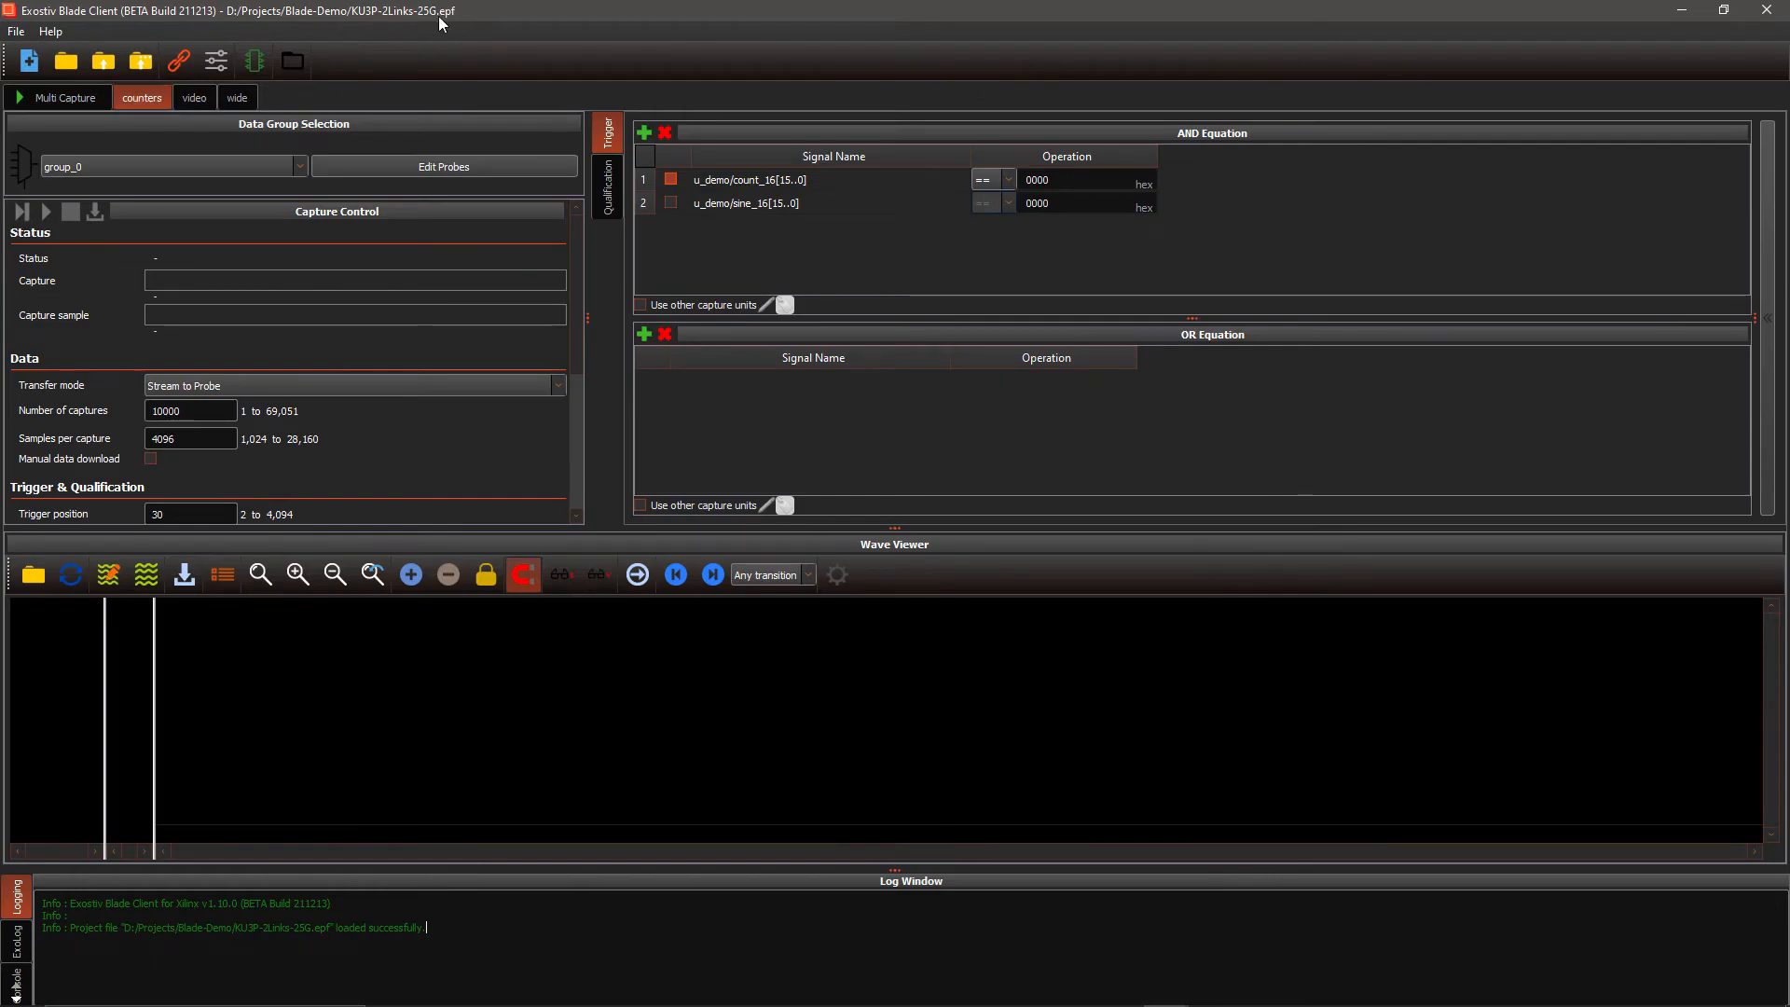
# Log on to Exostiv-Blade-001 at 172.27.207.36 with the prefilled login credentials
pyautogui.click(179, 64)
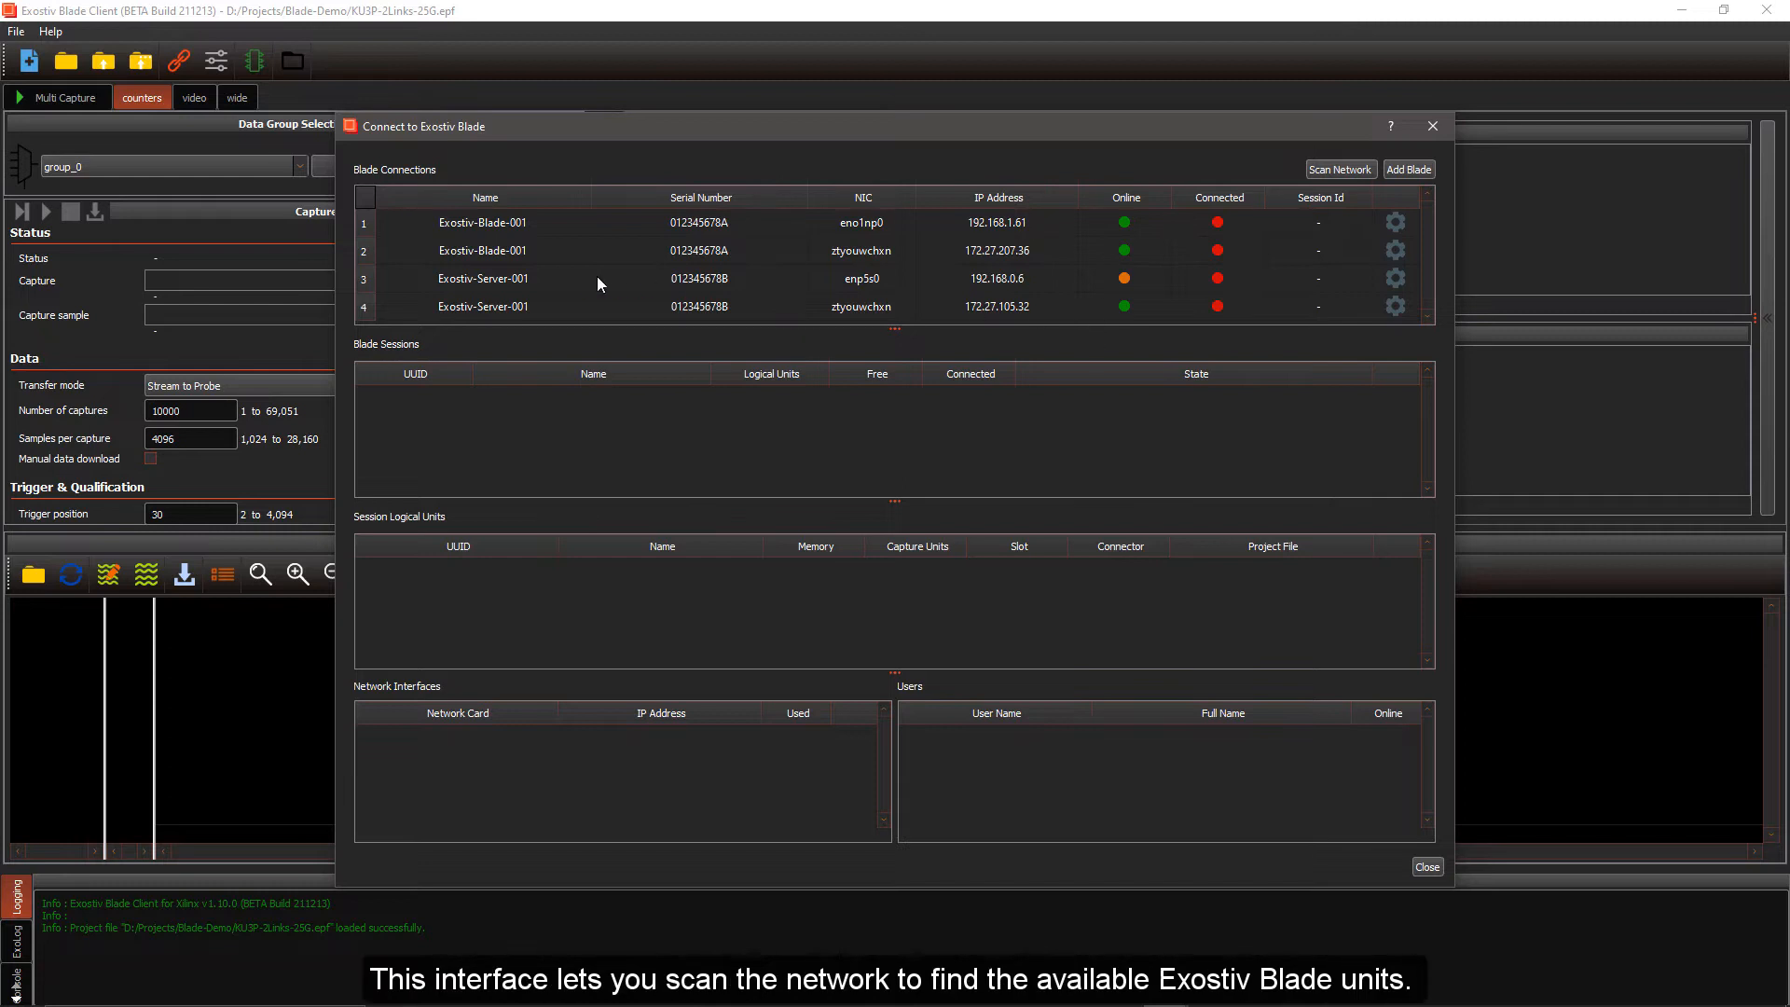
pyautogui.click(1398, 257)
pyautogui.click(1439, 265)
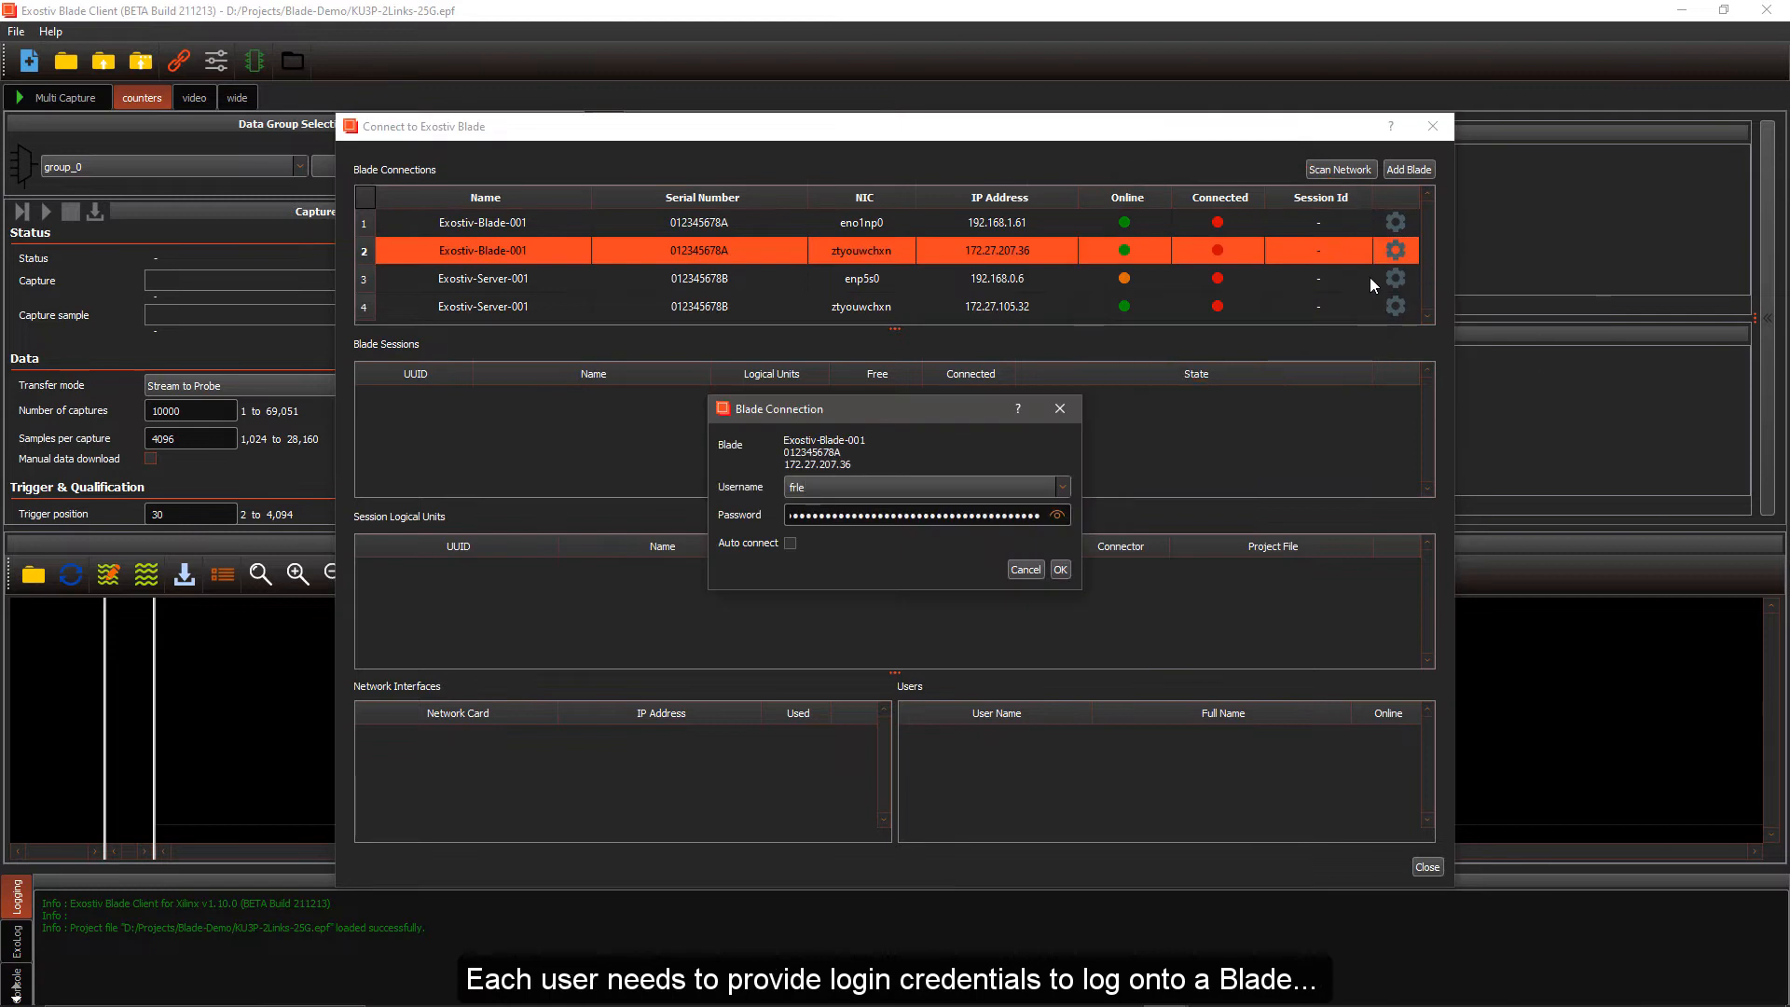
pyautogui.click(1056, 569)
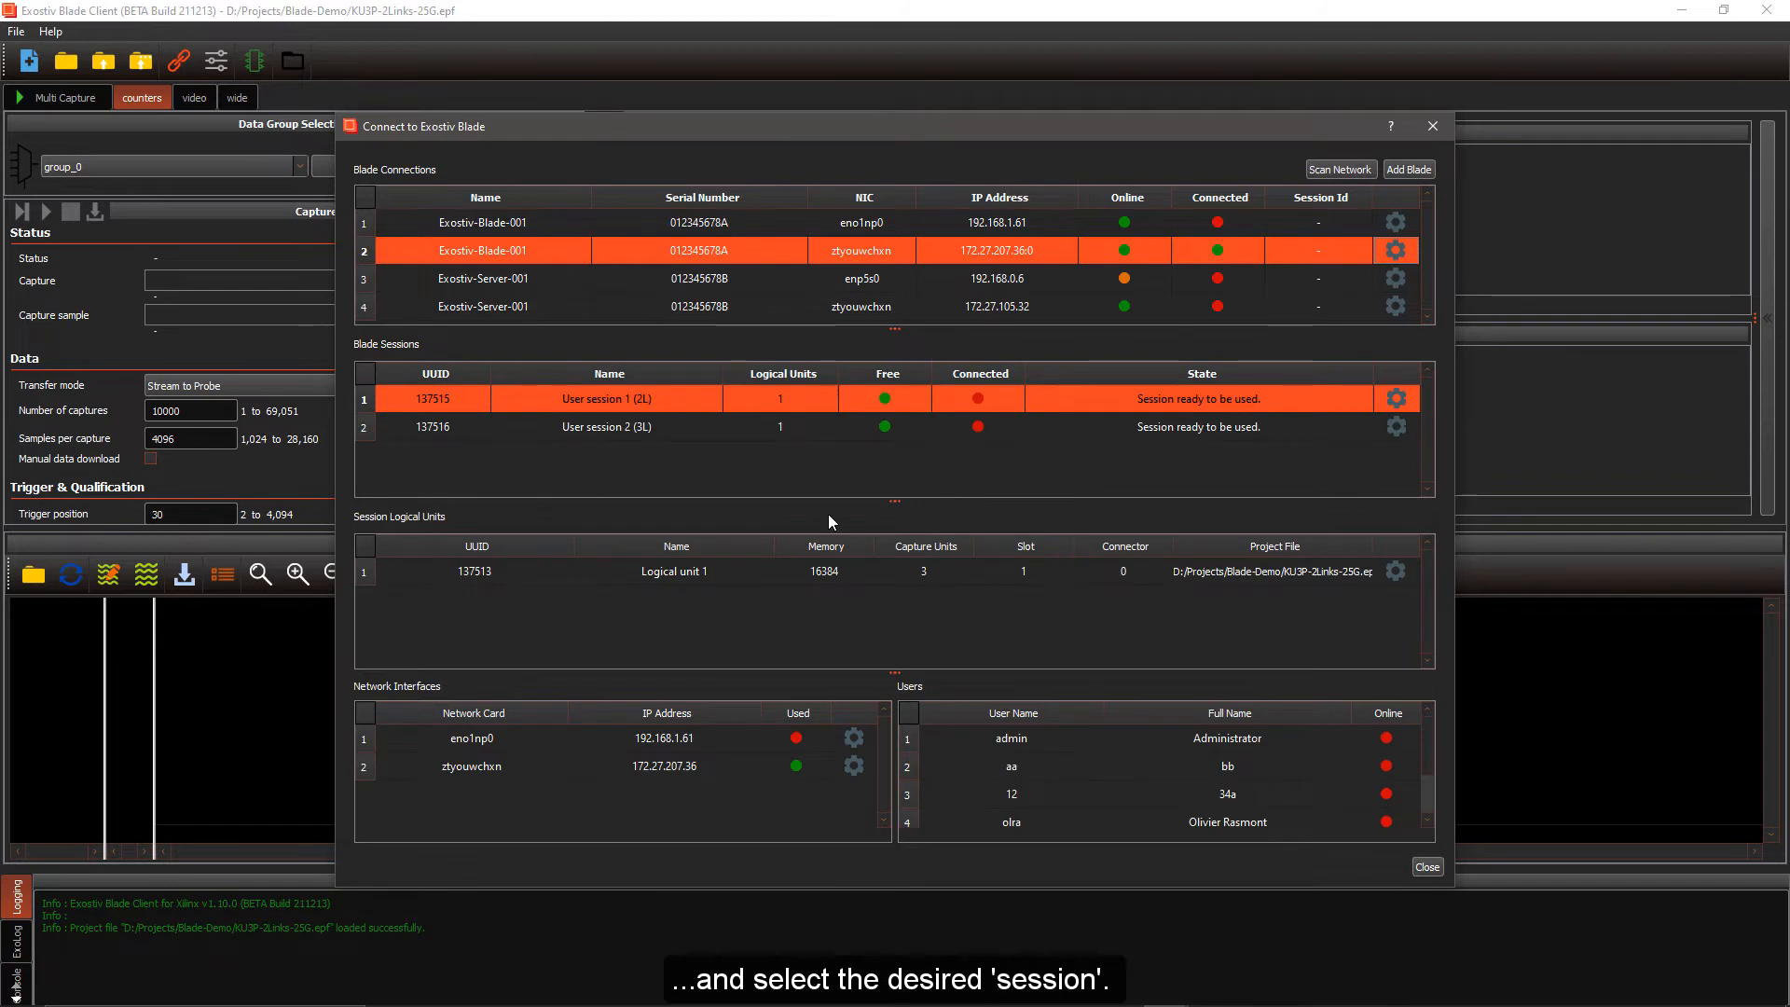
# Connect the client to the blade session User session 1 (2L) and close the blade connection dialog
pyautogui.click(1396, 400)
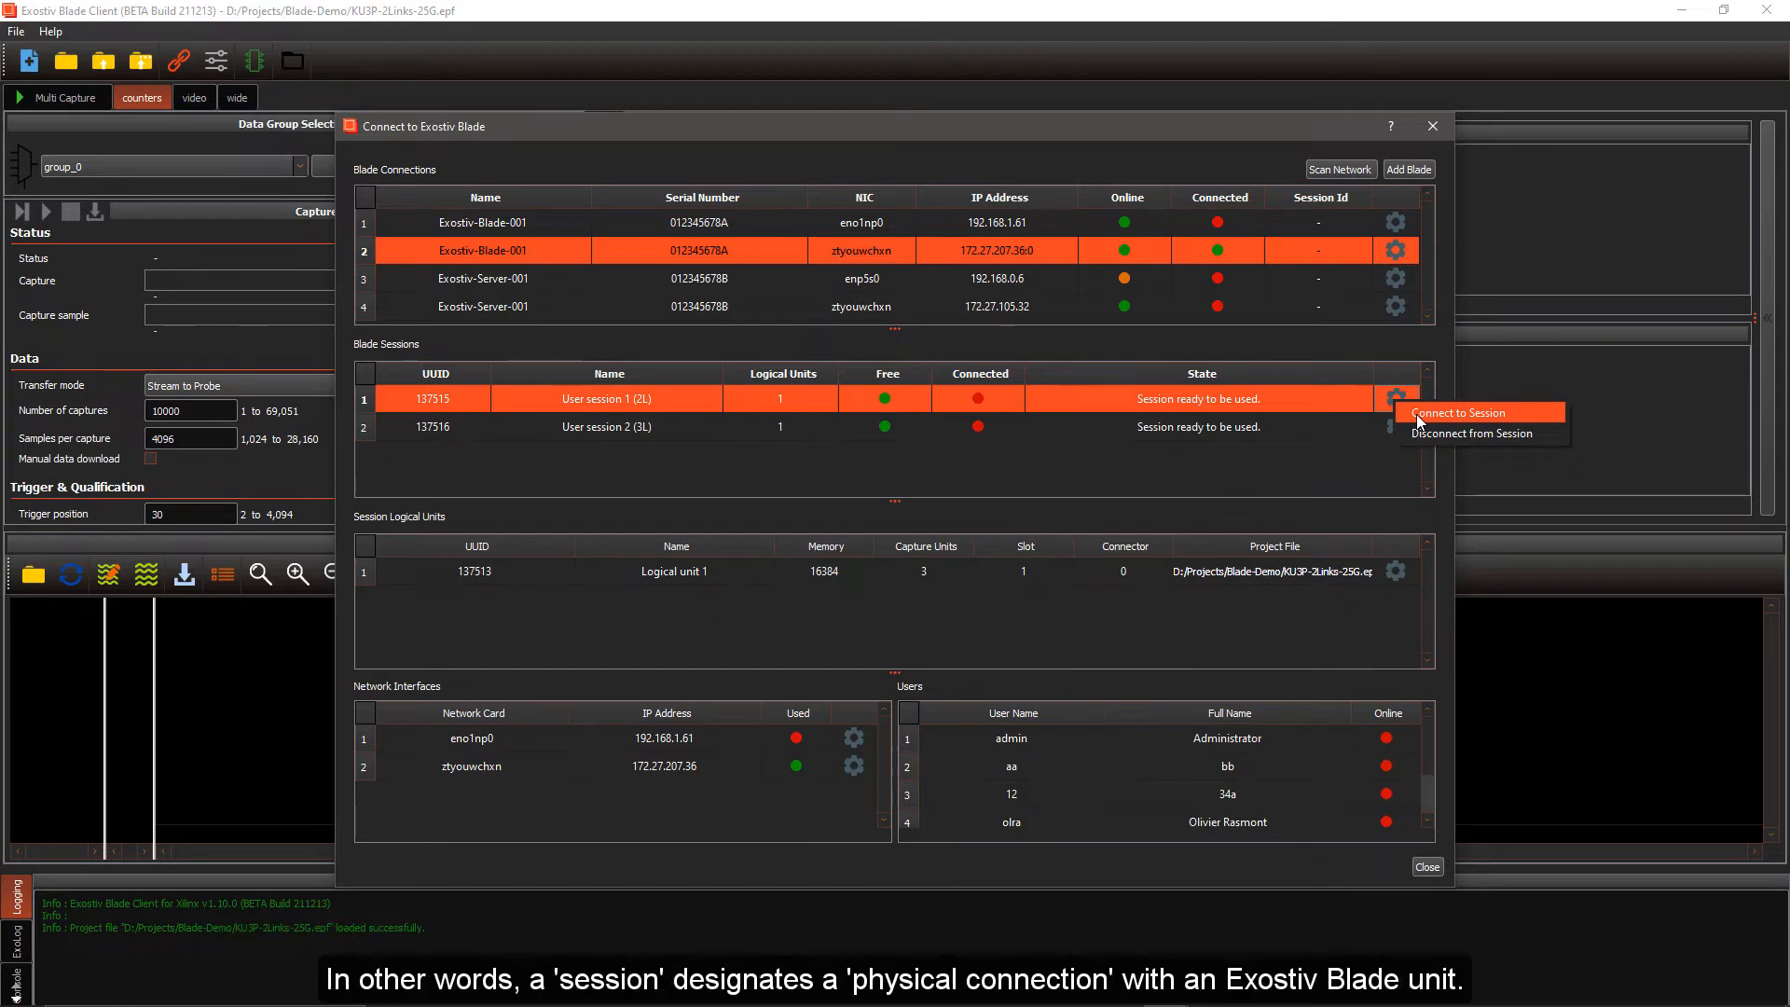
pyautogui.click(1417, 414)
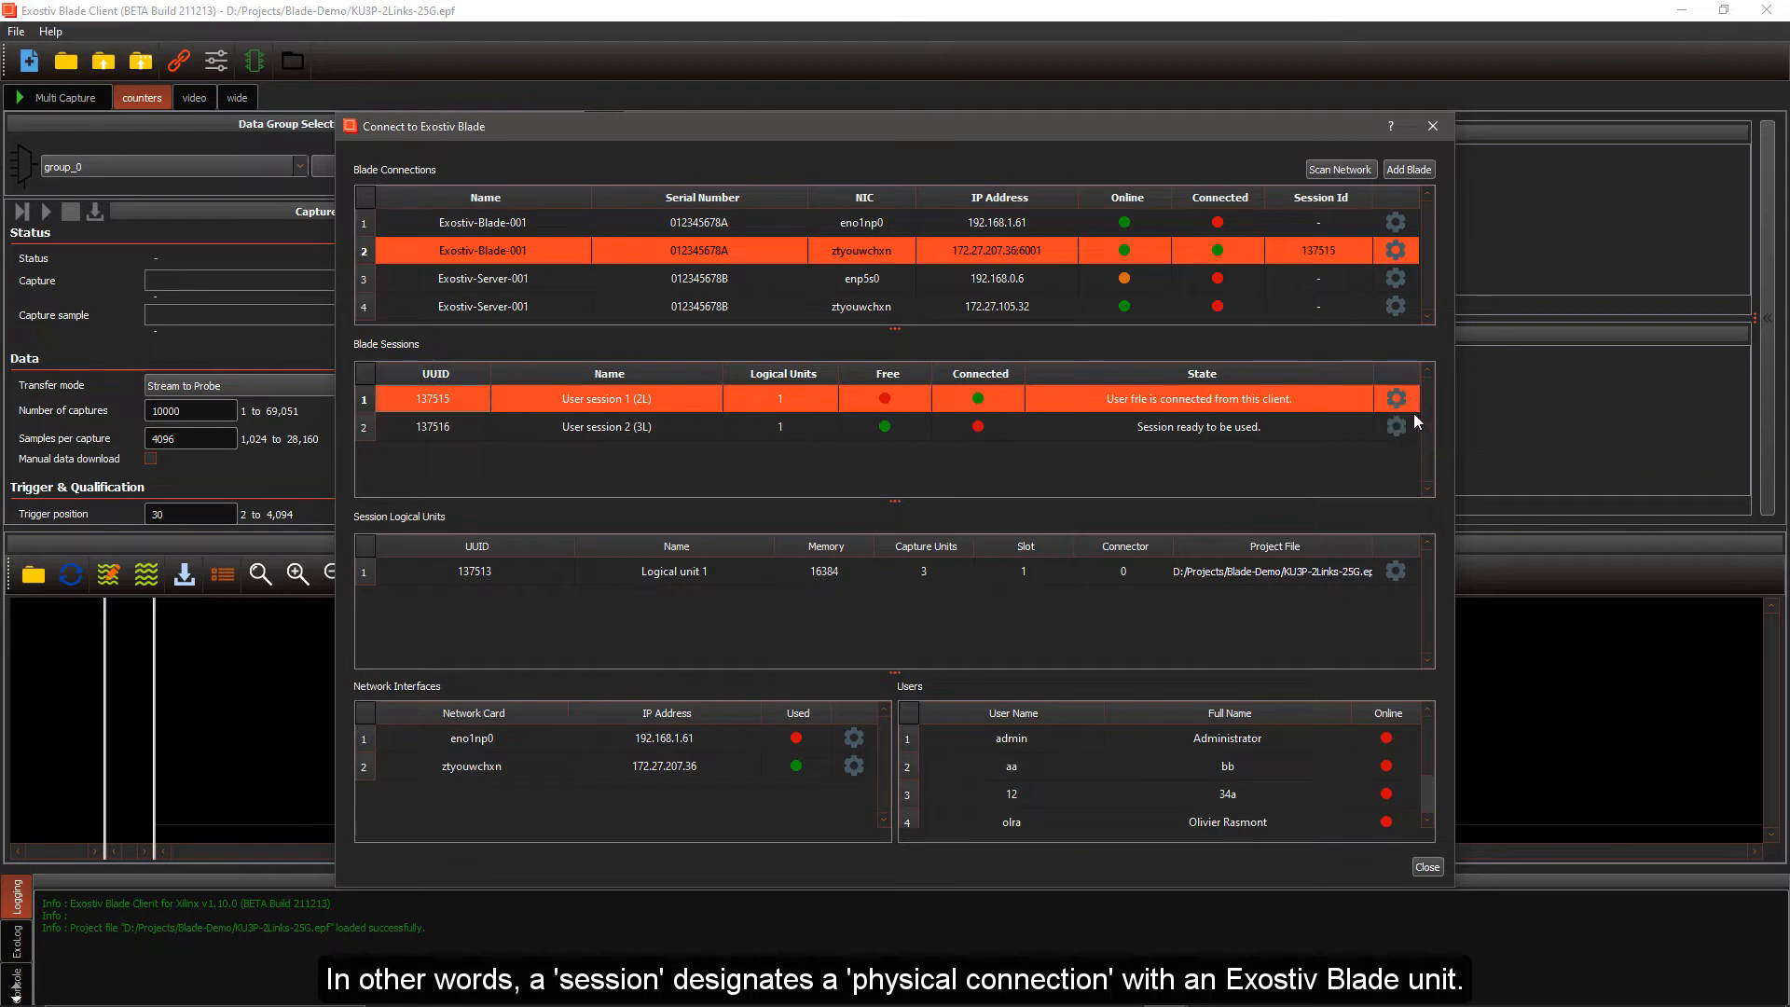
pyautogui.click(1428, 867)
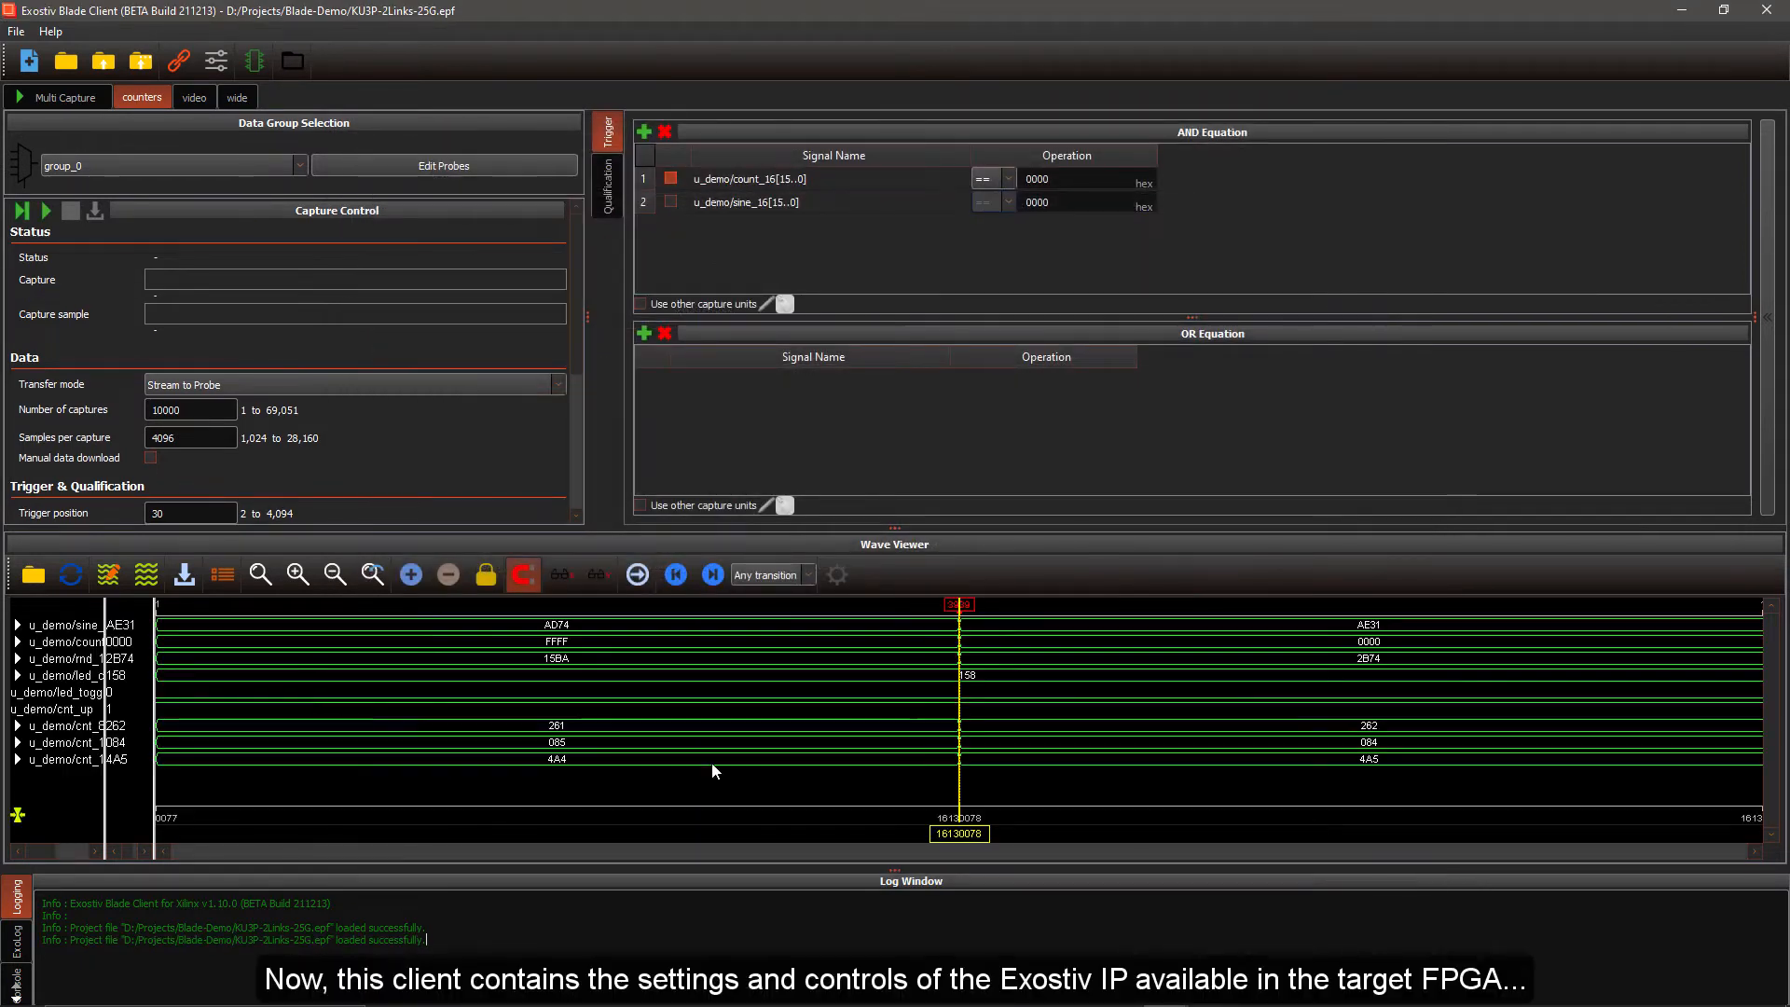
# Collapse the log area after viewing ExoLog, and widen the wave viewer's signal-name column to show the full names
pyautogui.click(19, 945)
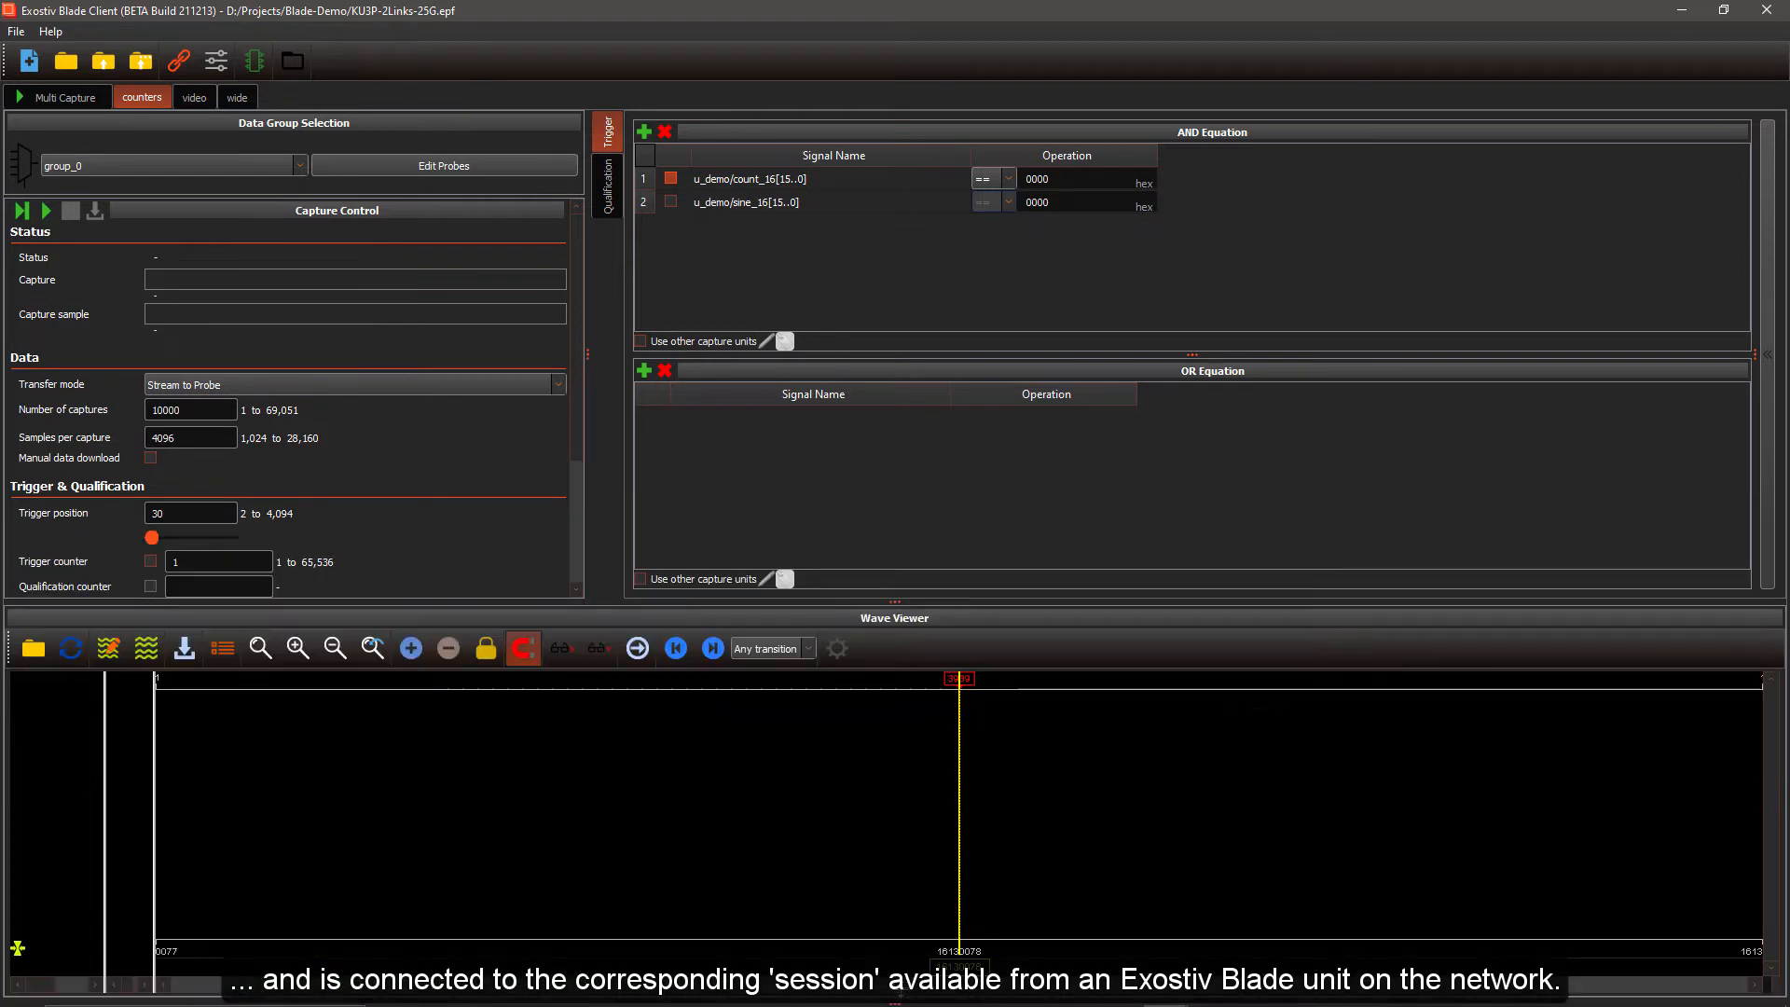
pyautogui.click(895, 871)
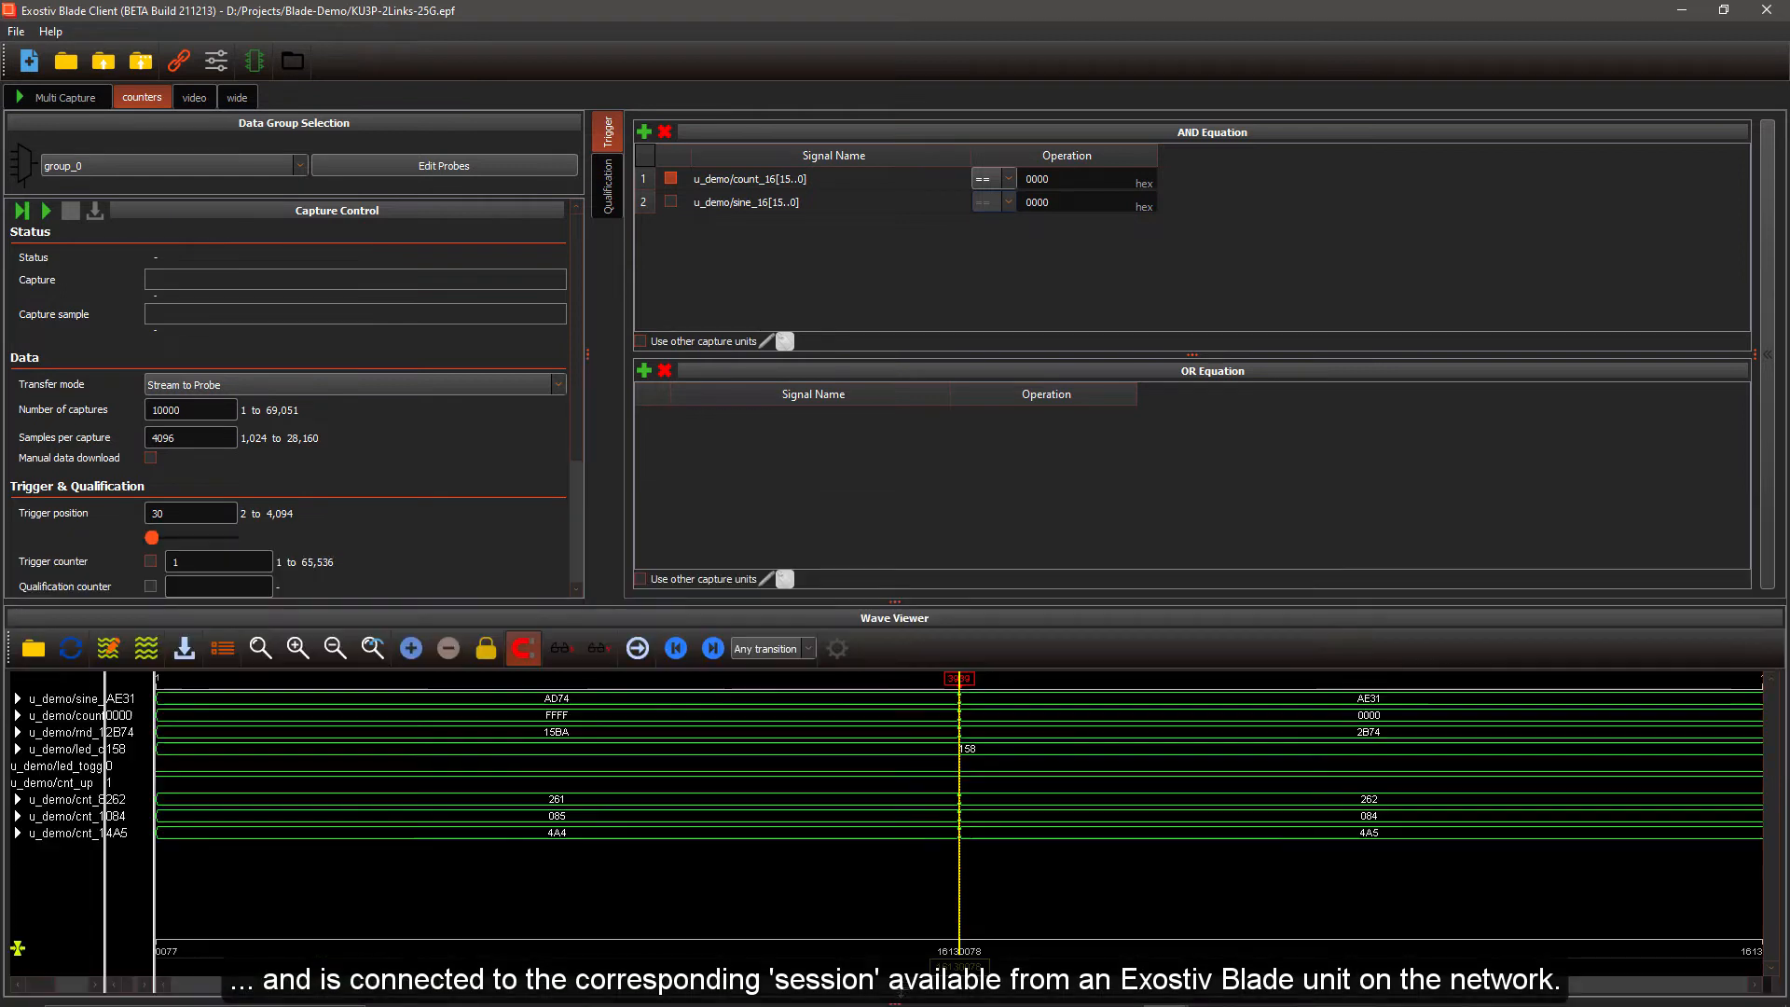
pyautogui.click(106, 737)
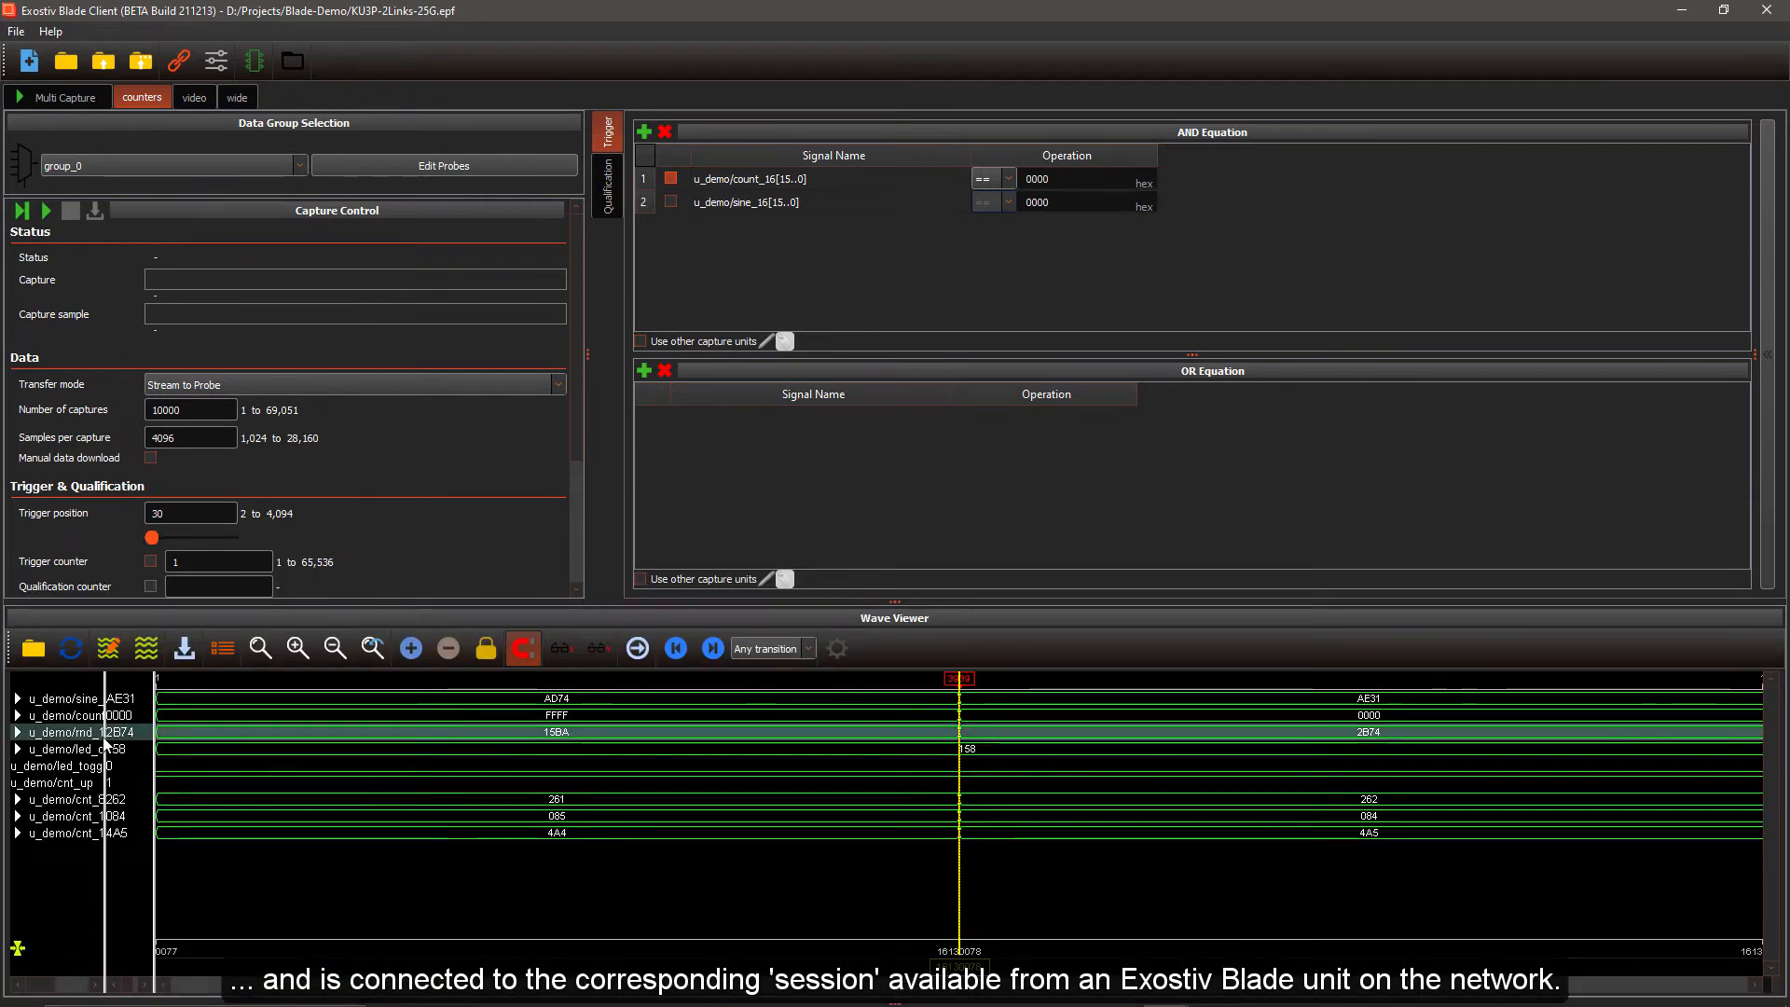
pyautogui.moveTo(105, 740); pyautogui.dragTo(236, 757)
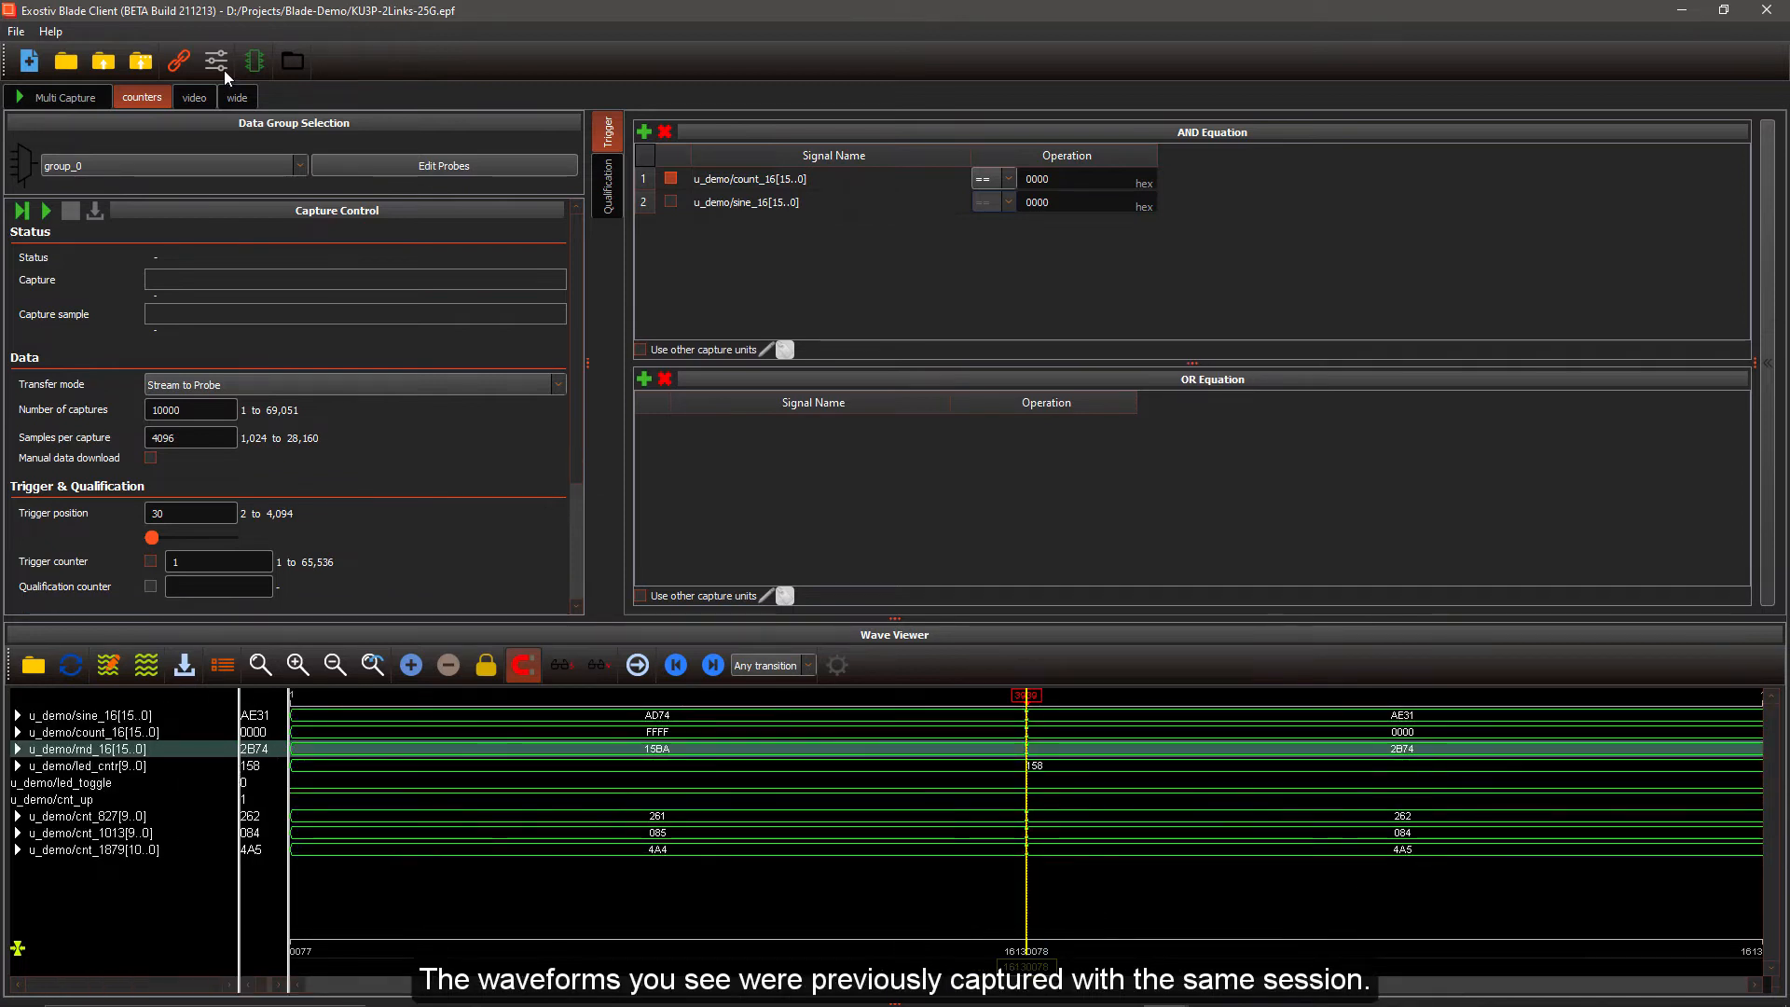
# Examine the memory allocation of the counters, video and wide capture units
pyautogui.click(253, 63)
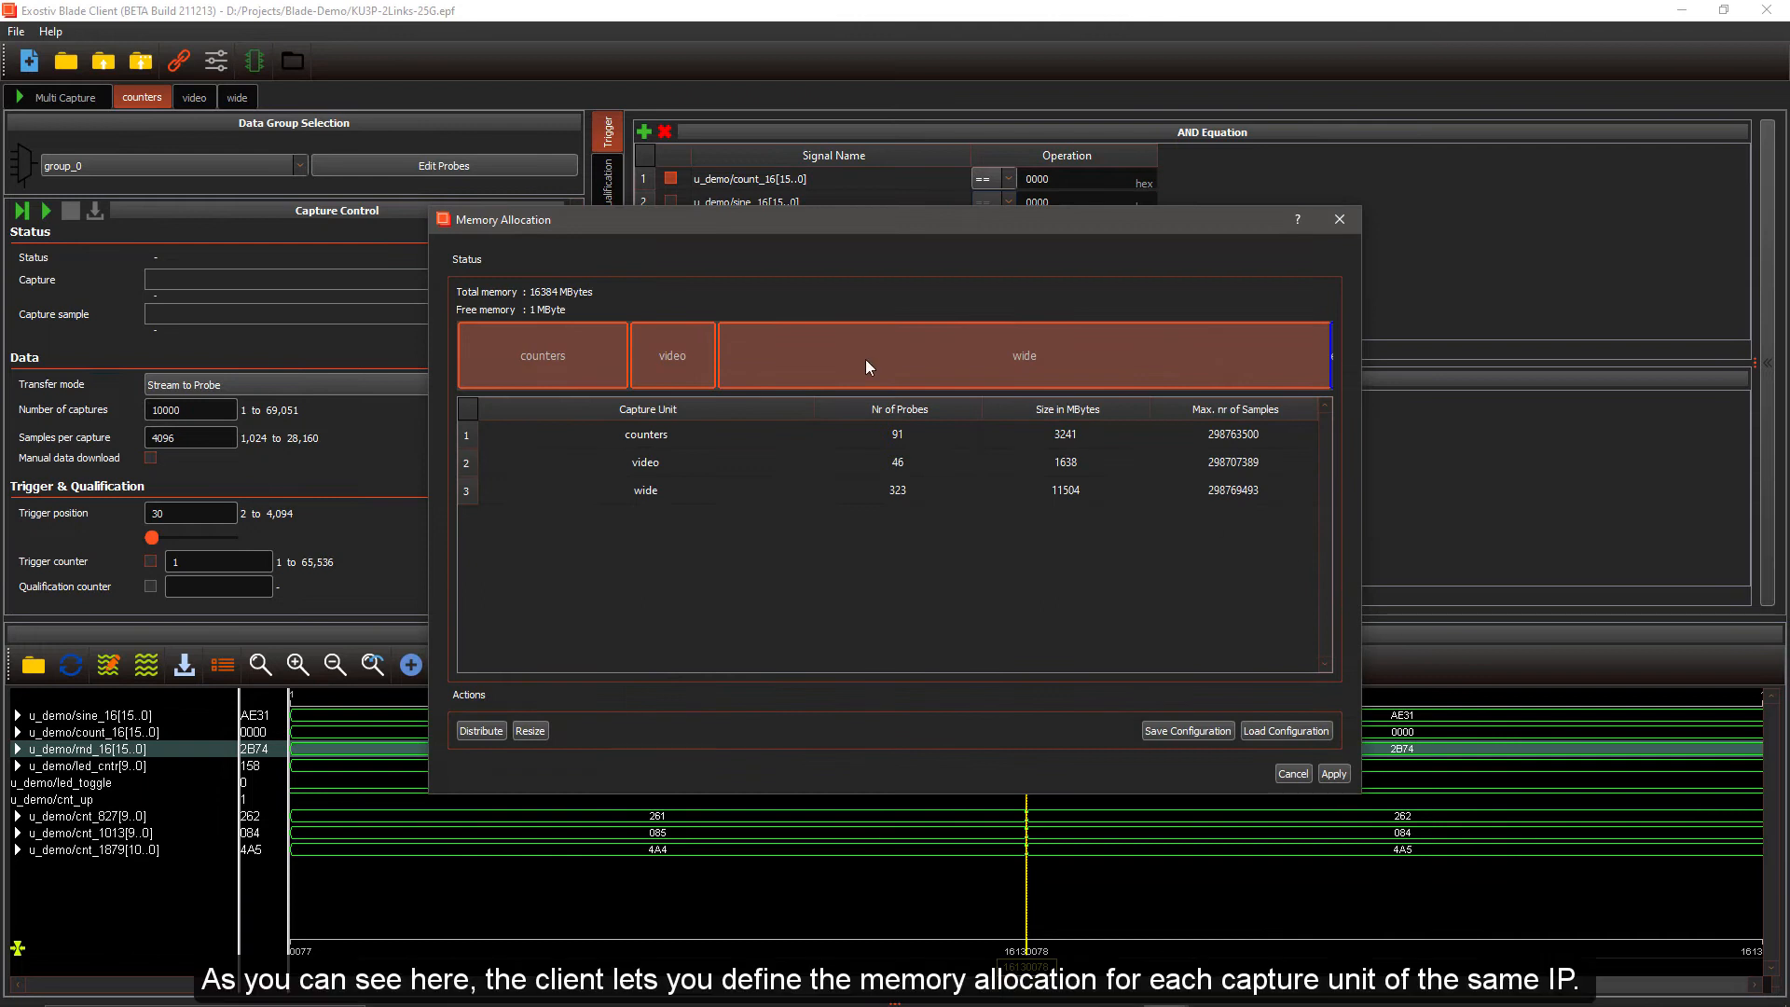
pyautogui.click(1110, 343)
pyautogui.click(909, 433)
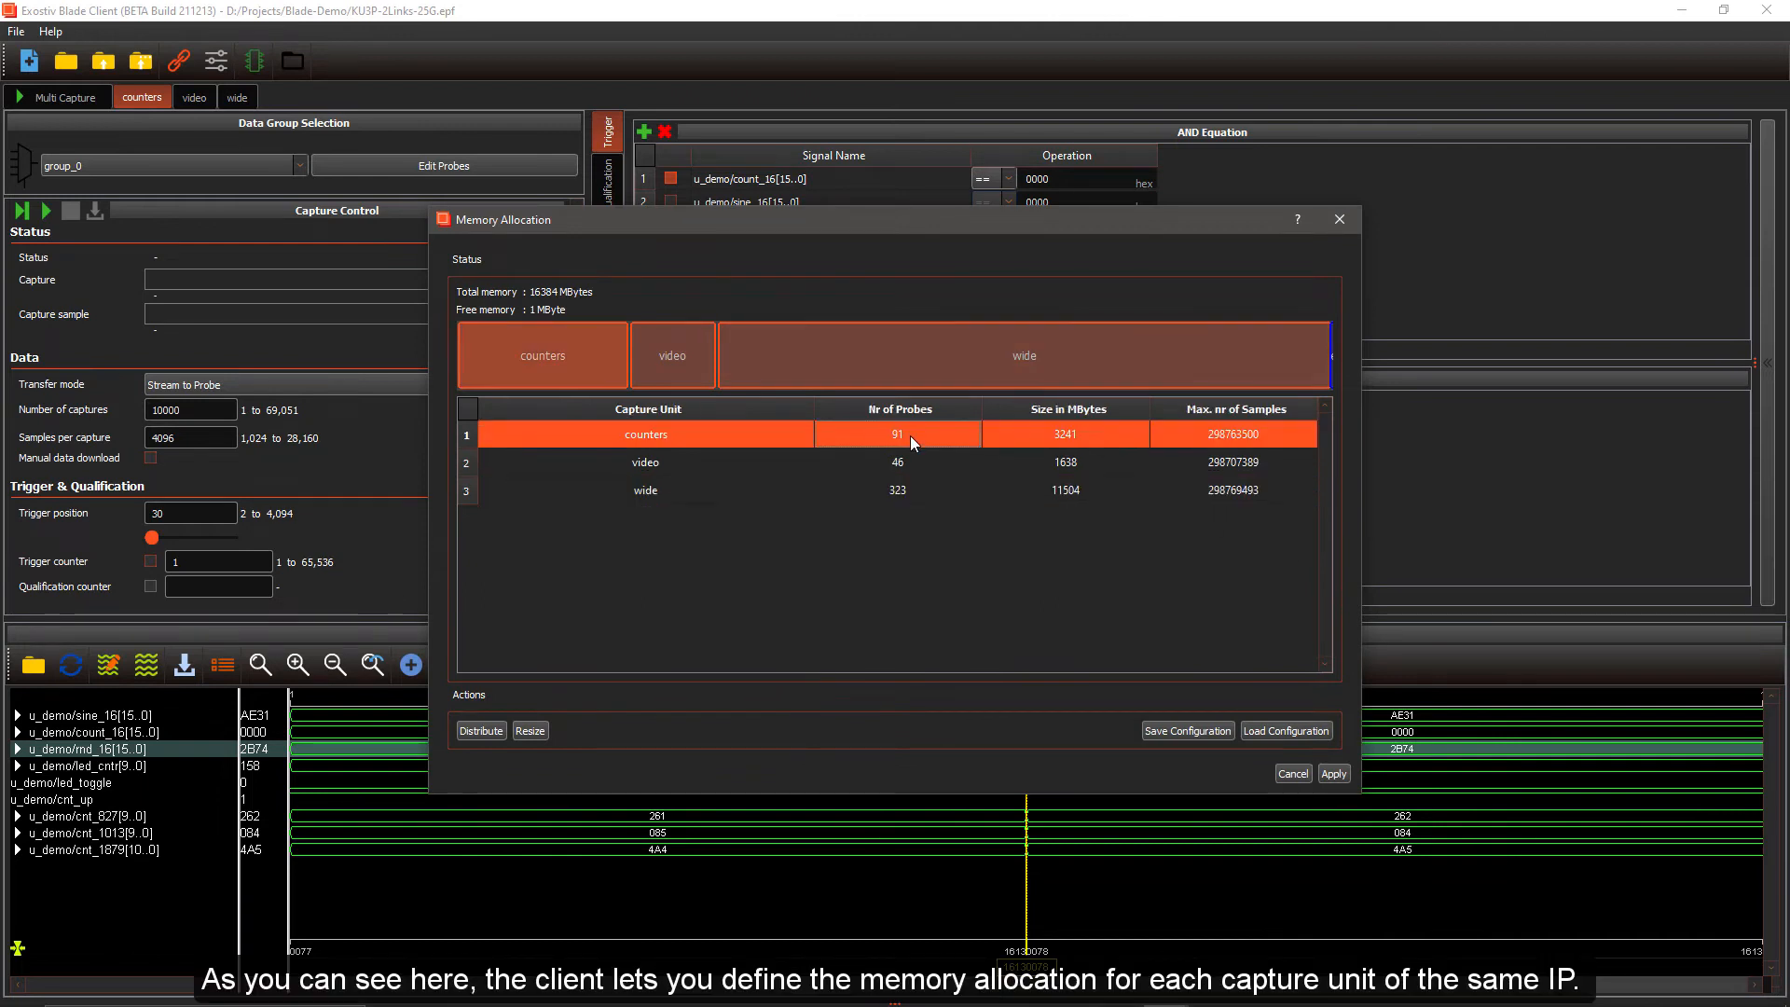
pyautogui.click(922, 462)
pyautogui.click(921, 489)
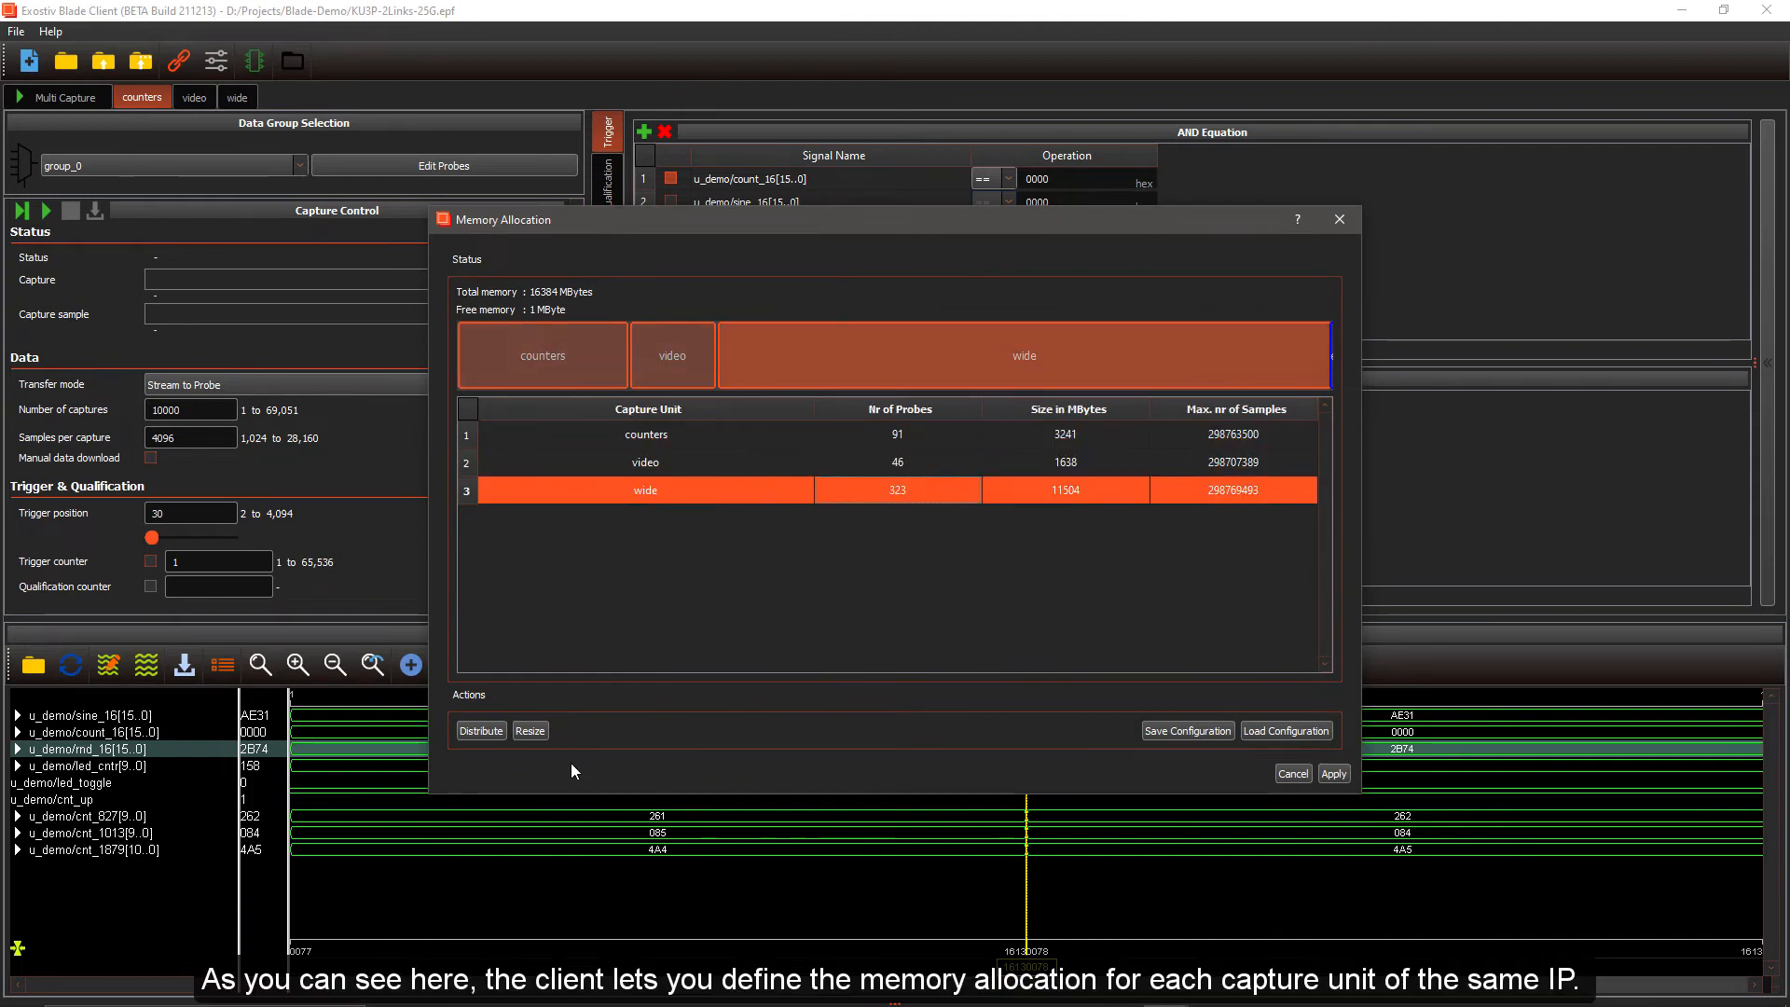
# Distribute the memory evenly across all capture units by size, and redistribute it by samples
pyautogui.click(479, 731)
pyautogui.click(1017, 557)
pyautogui.click(478, 729)
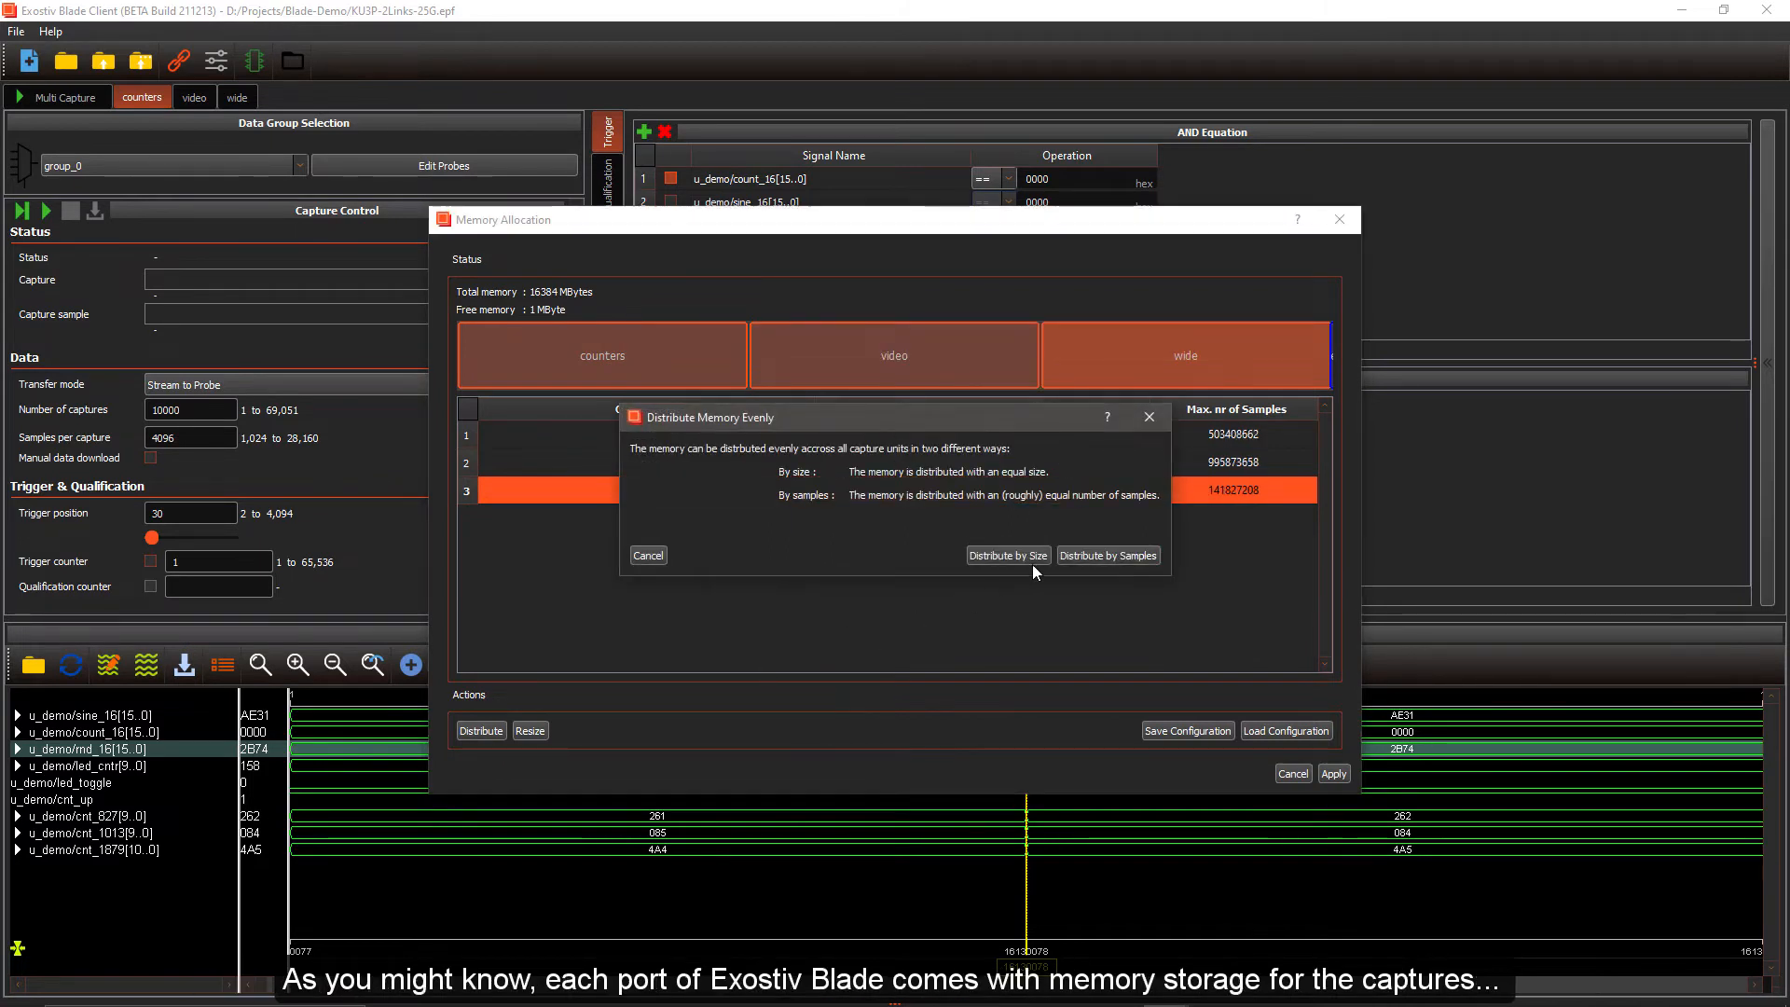
pyautogui.click(1096, 556)
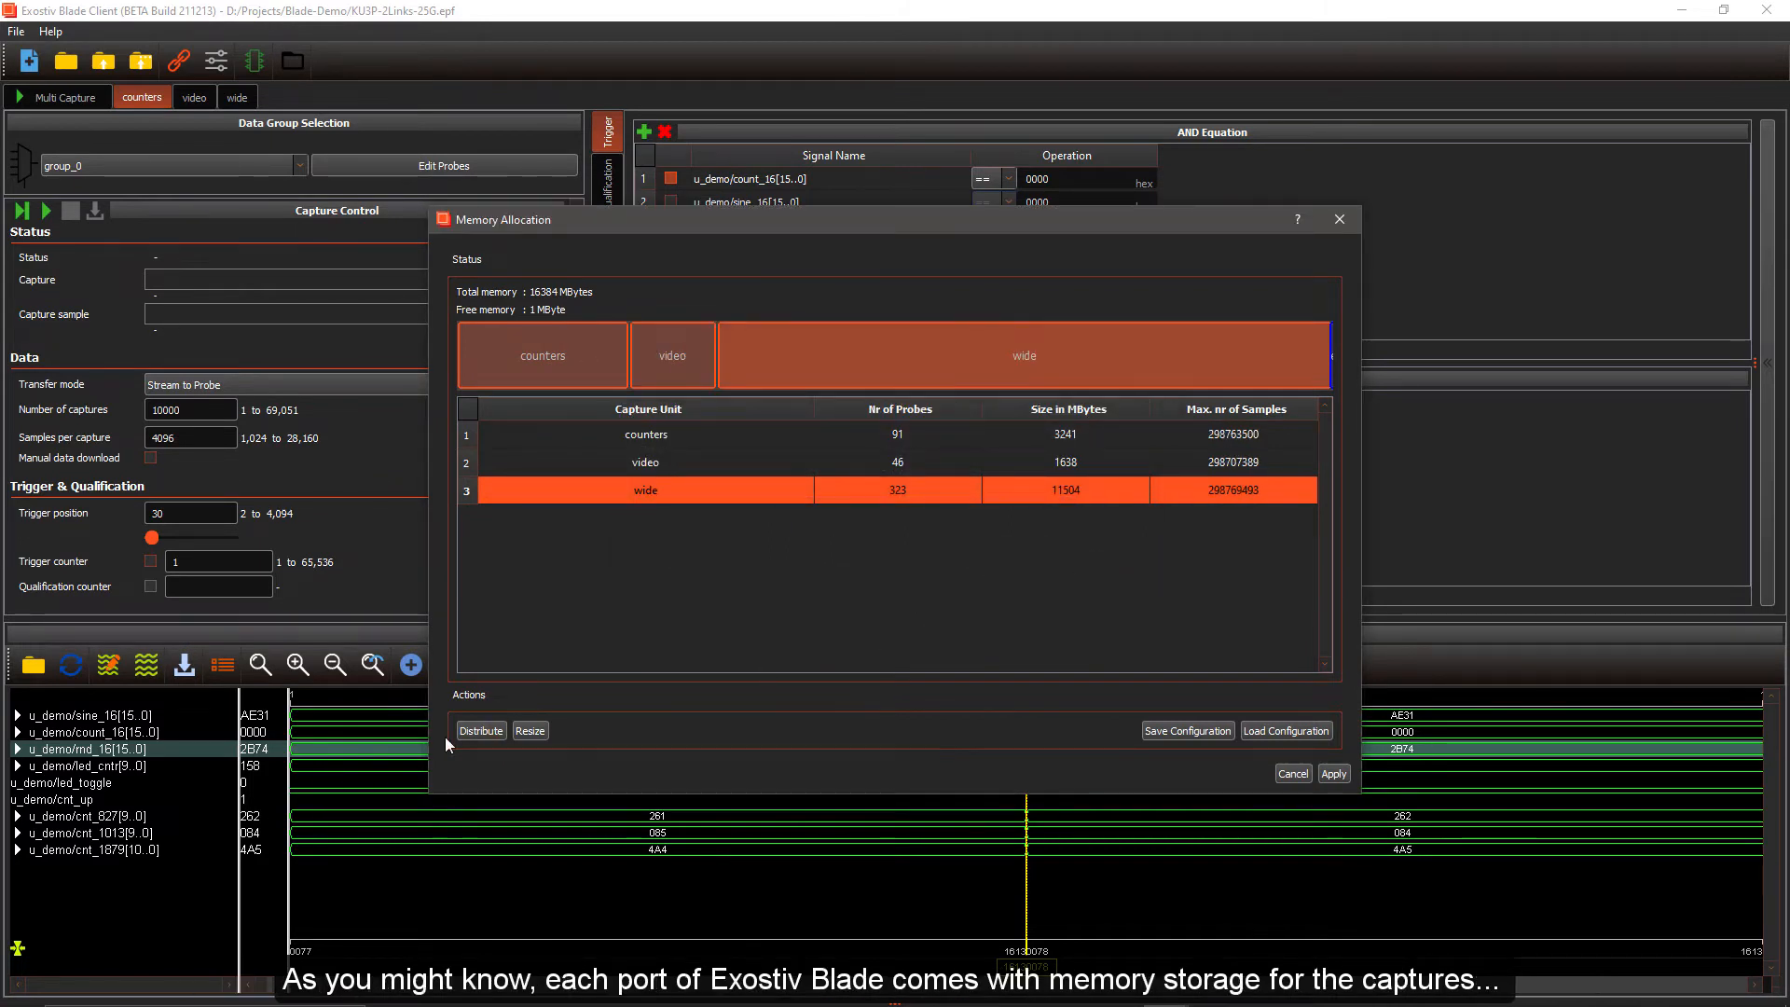
# View the memory resize settings of the wide capture unit and close them without entering a new size
pyautogui.click(530, 733)
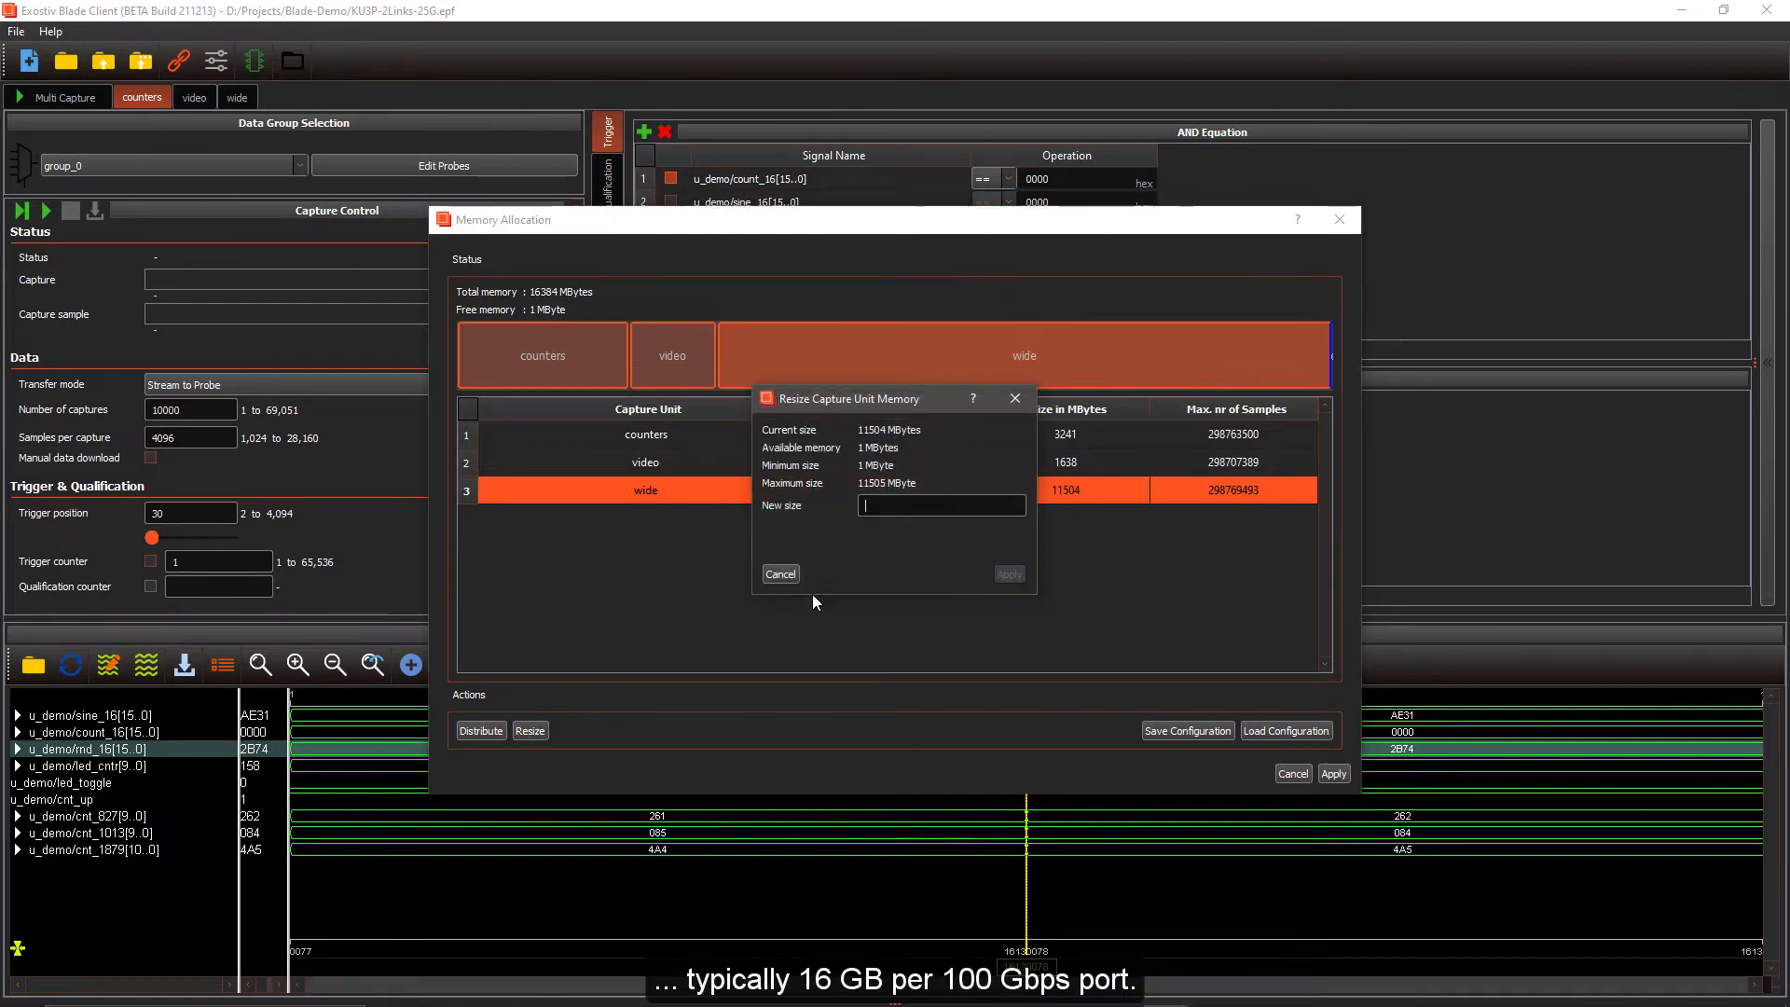
pyautogui.click(783, 574)
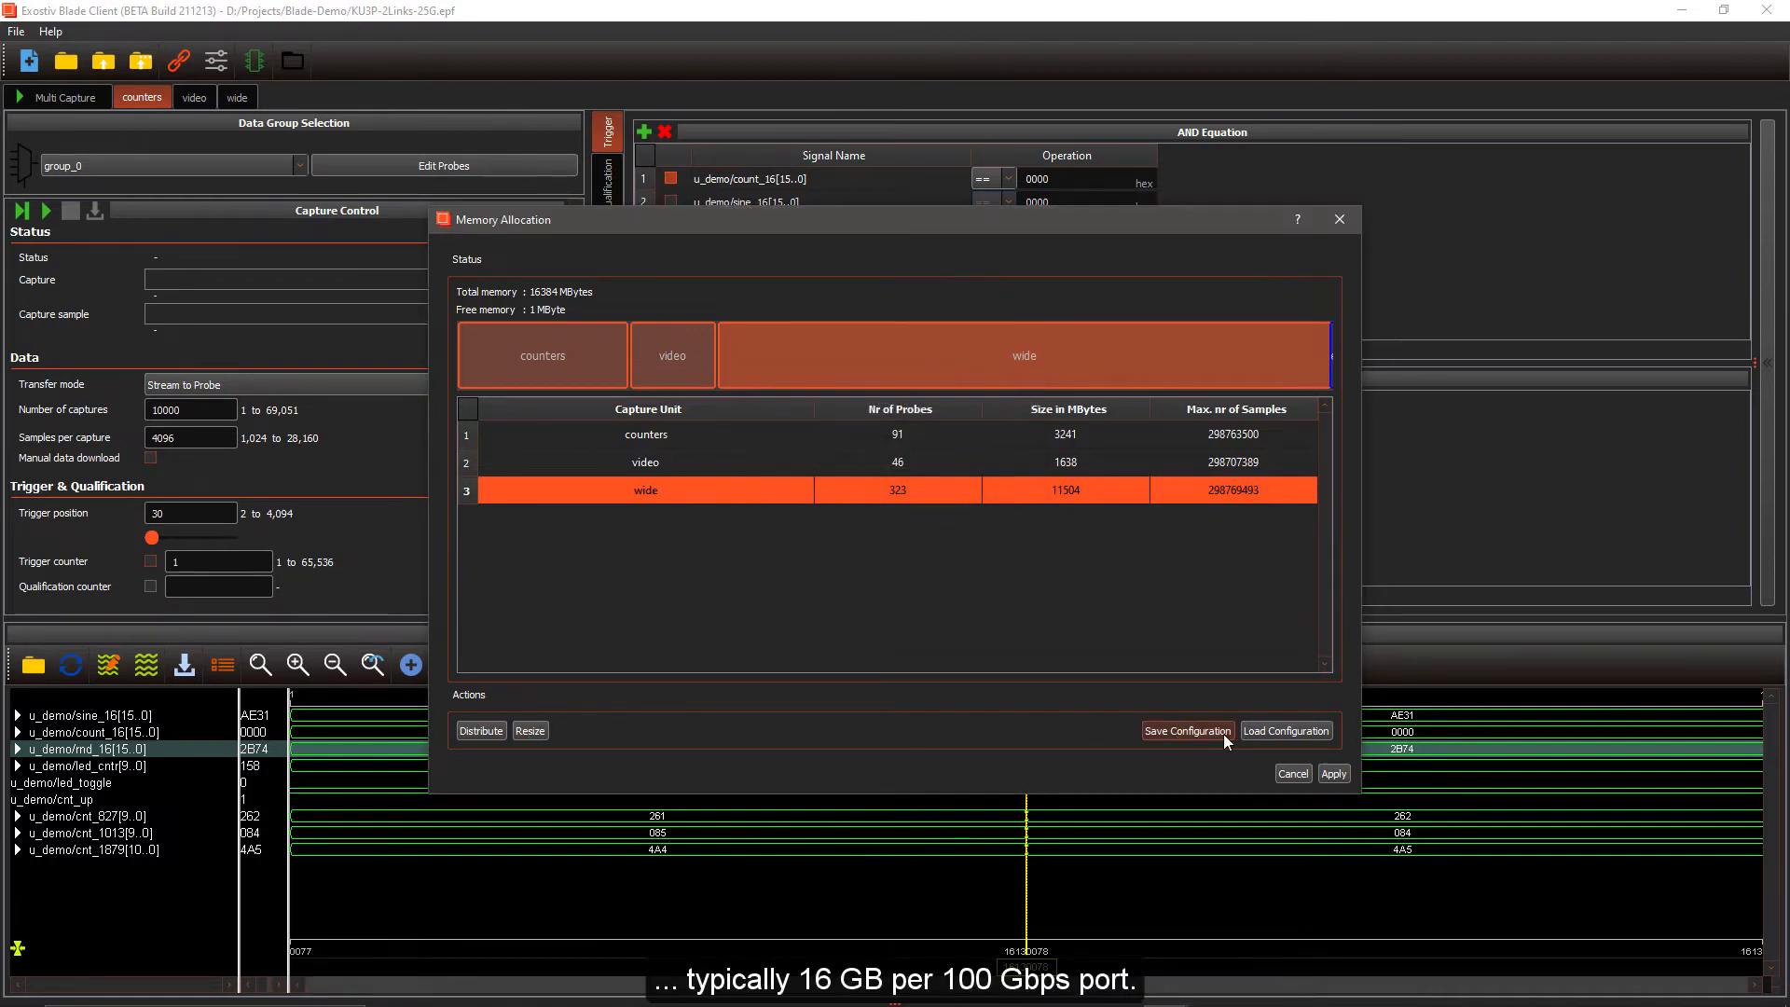
# Close the memory allocation without applying it, and bring the VU9P-3Links client forward, clear of the restored KU3P-2Links window
pyautogui.click(1289, 774)
pyautogui.doubleClick(611, 9)
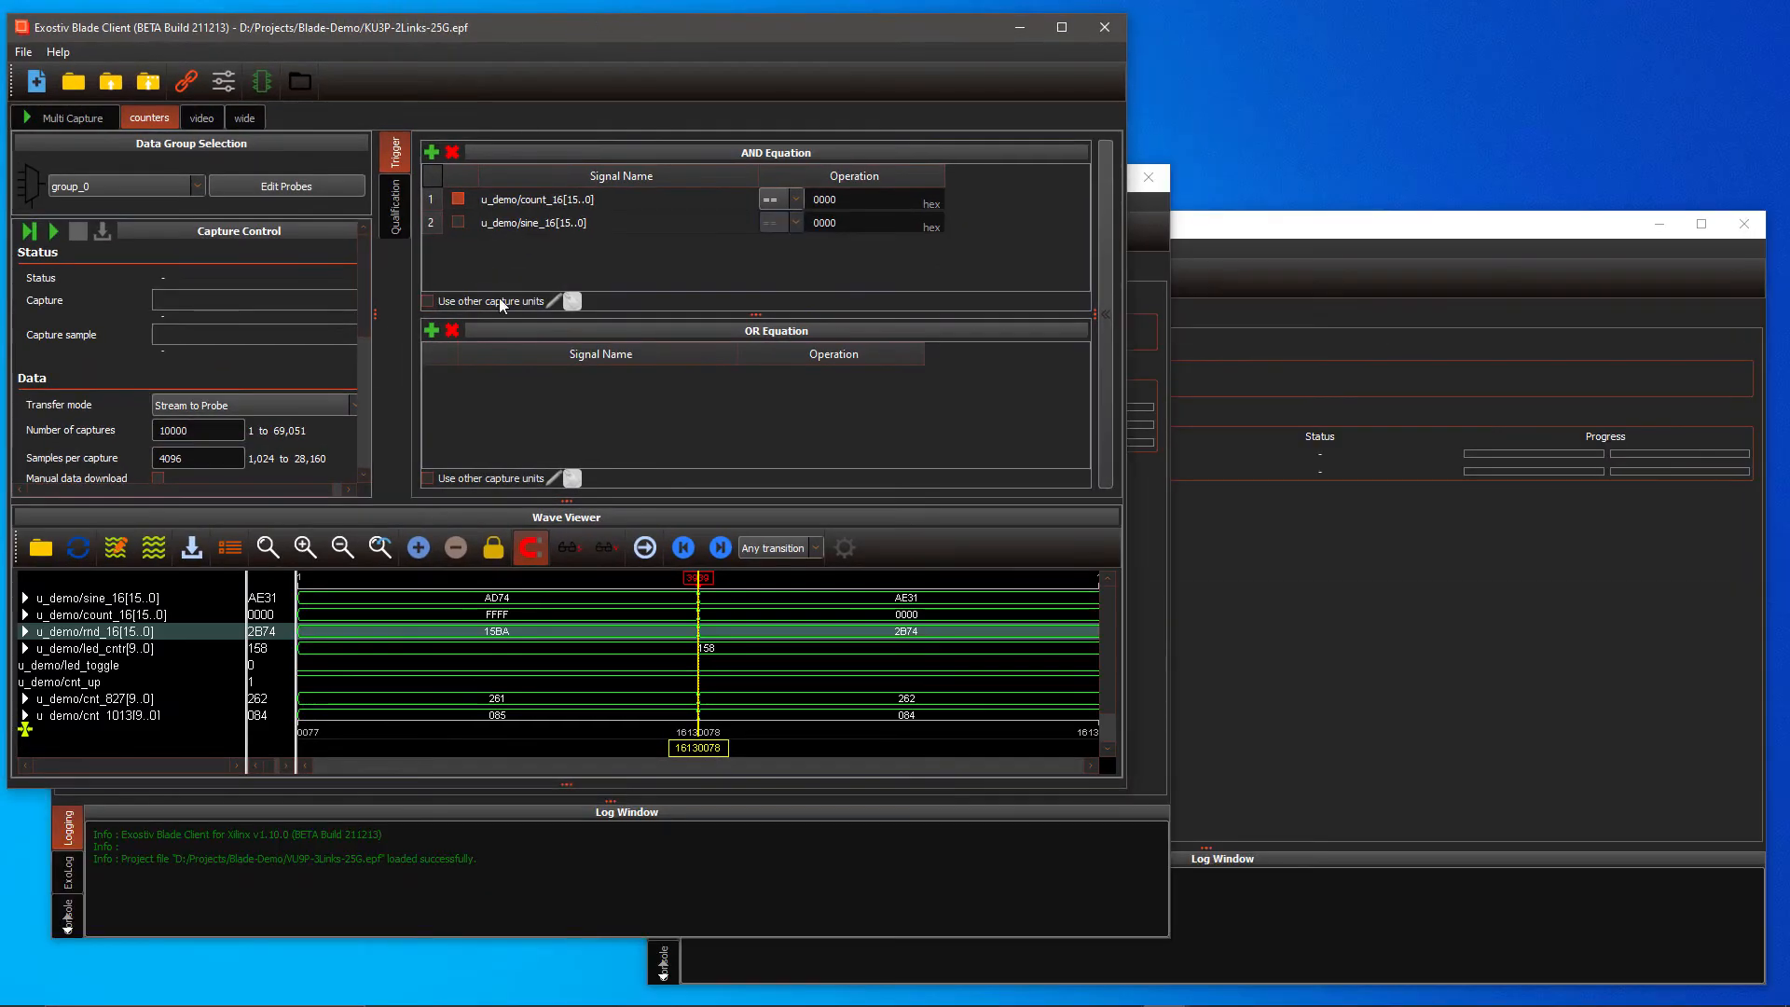
pyautogui.click(1169, 591)
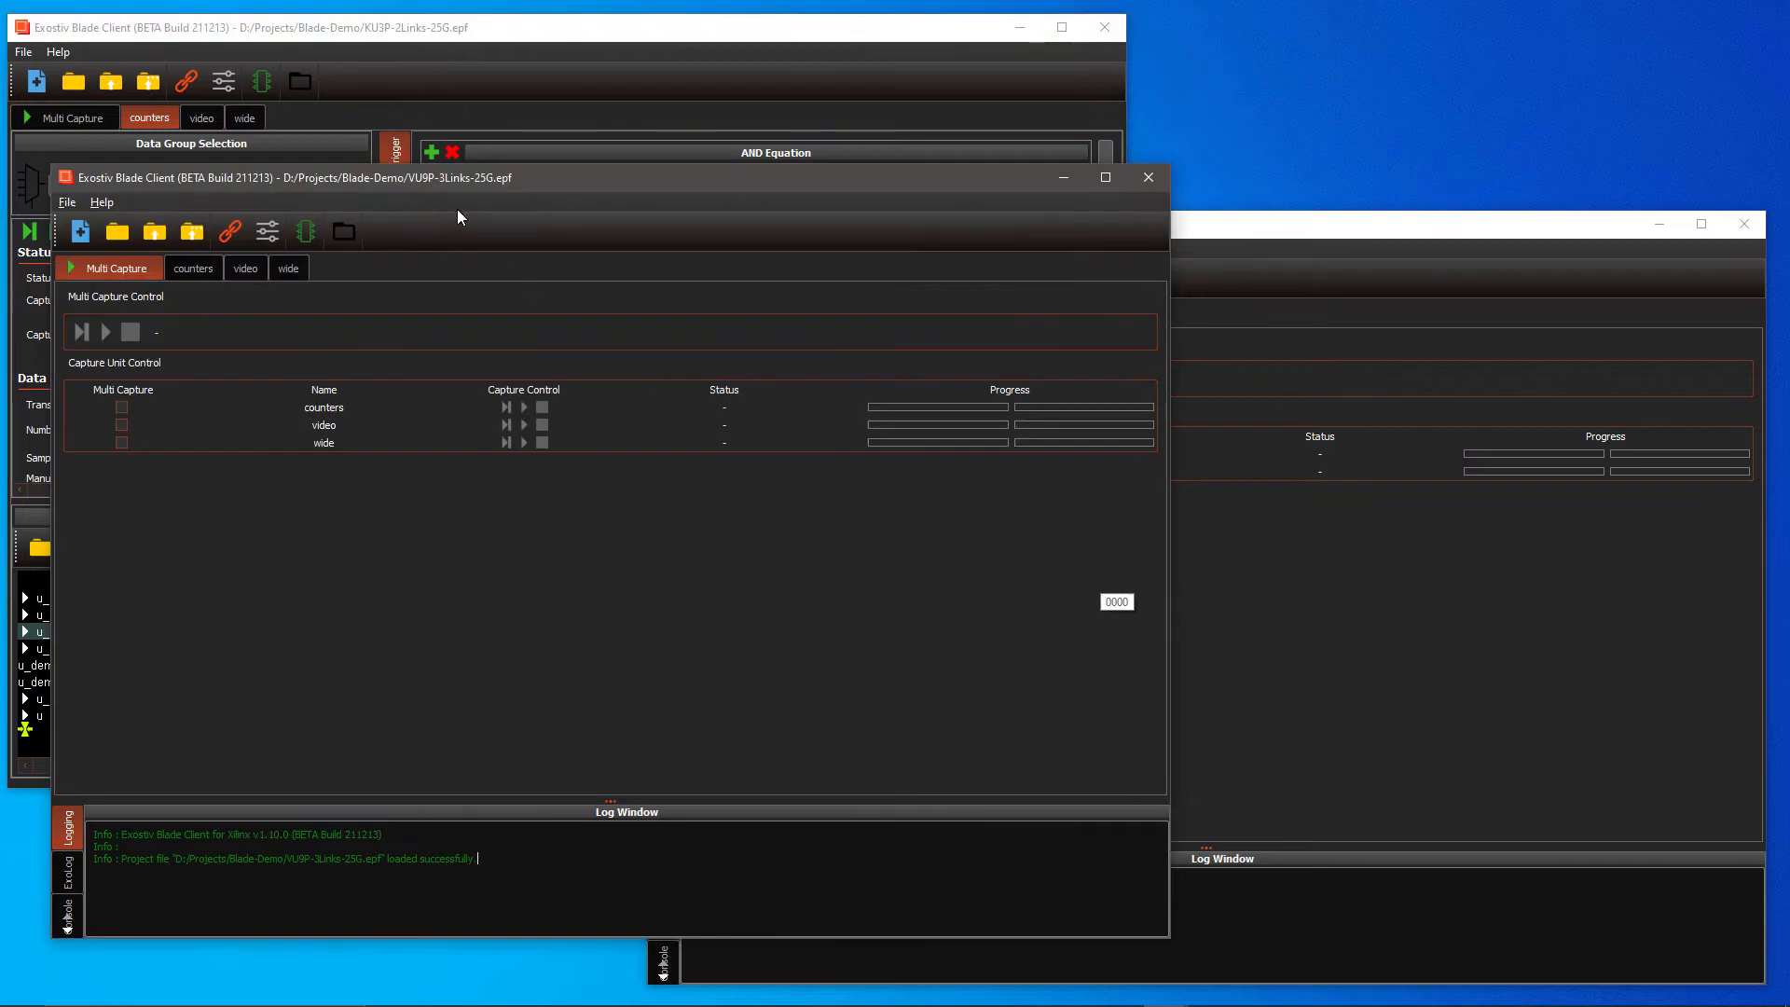
pyautogui.moveTo(468, 177); pyautogui.dragTo(841, 144)
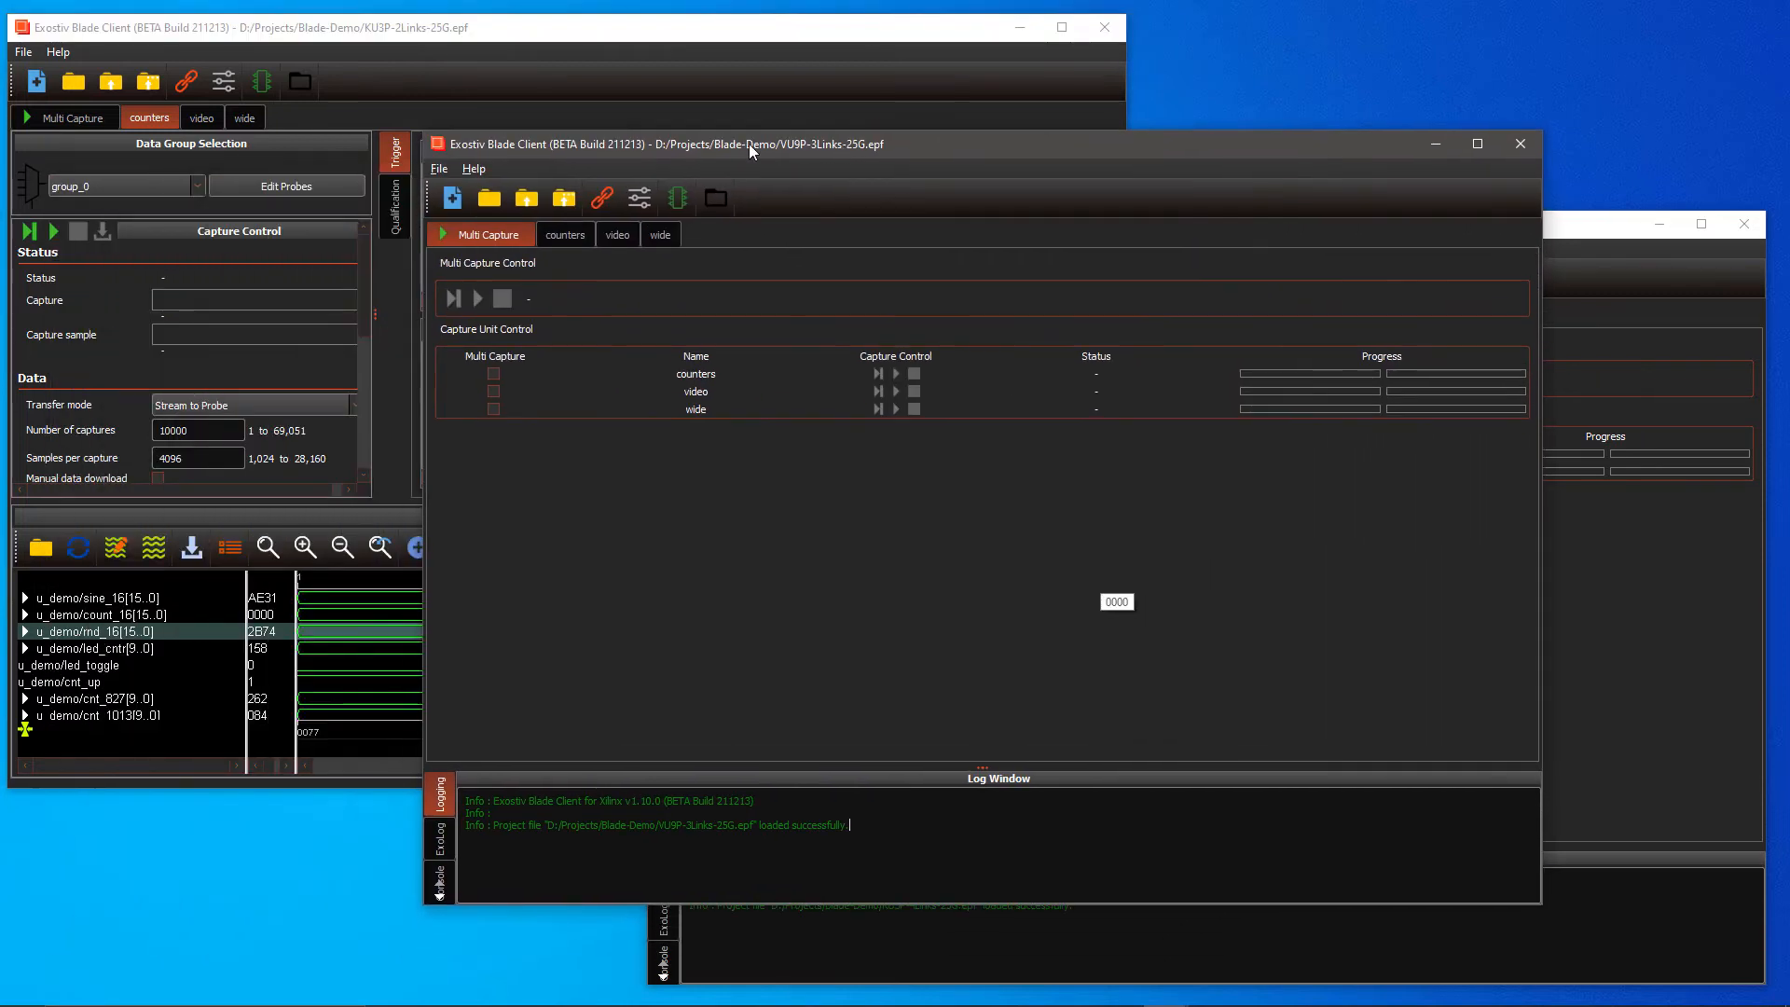
# Log the VU9P-3Links client in to Exostiv-Blade-001 at 172.27.207.36 with a different user's username and password
pyautogui.click(612, 200)
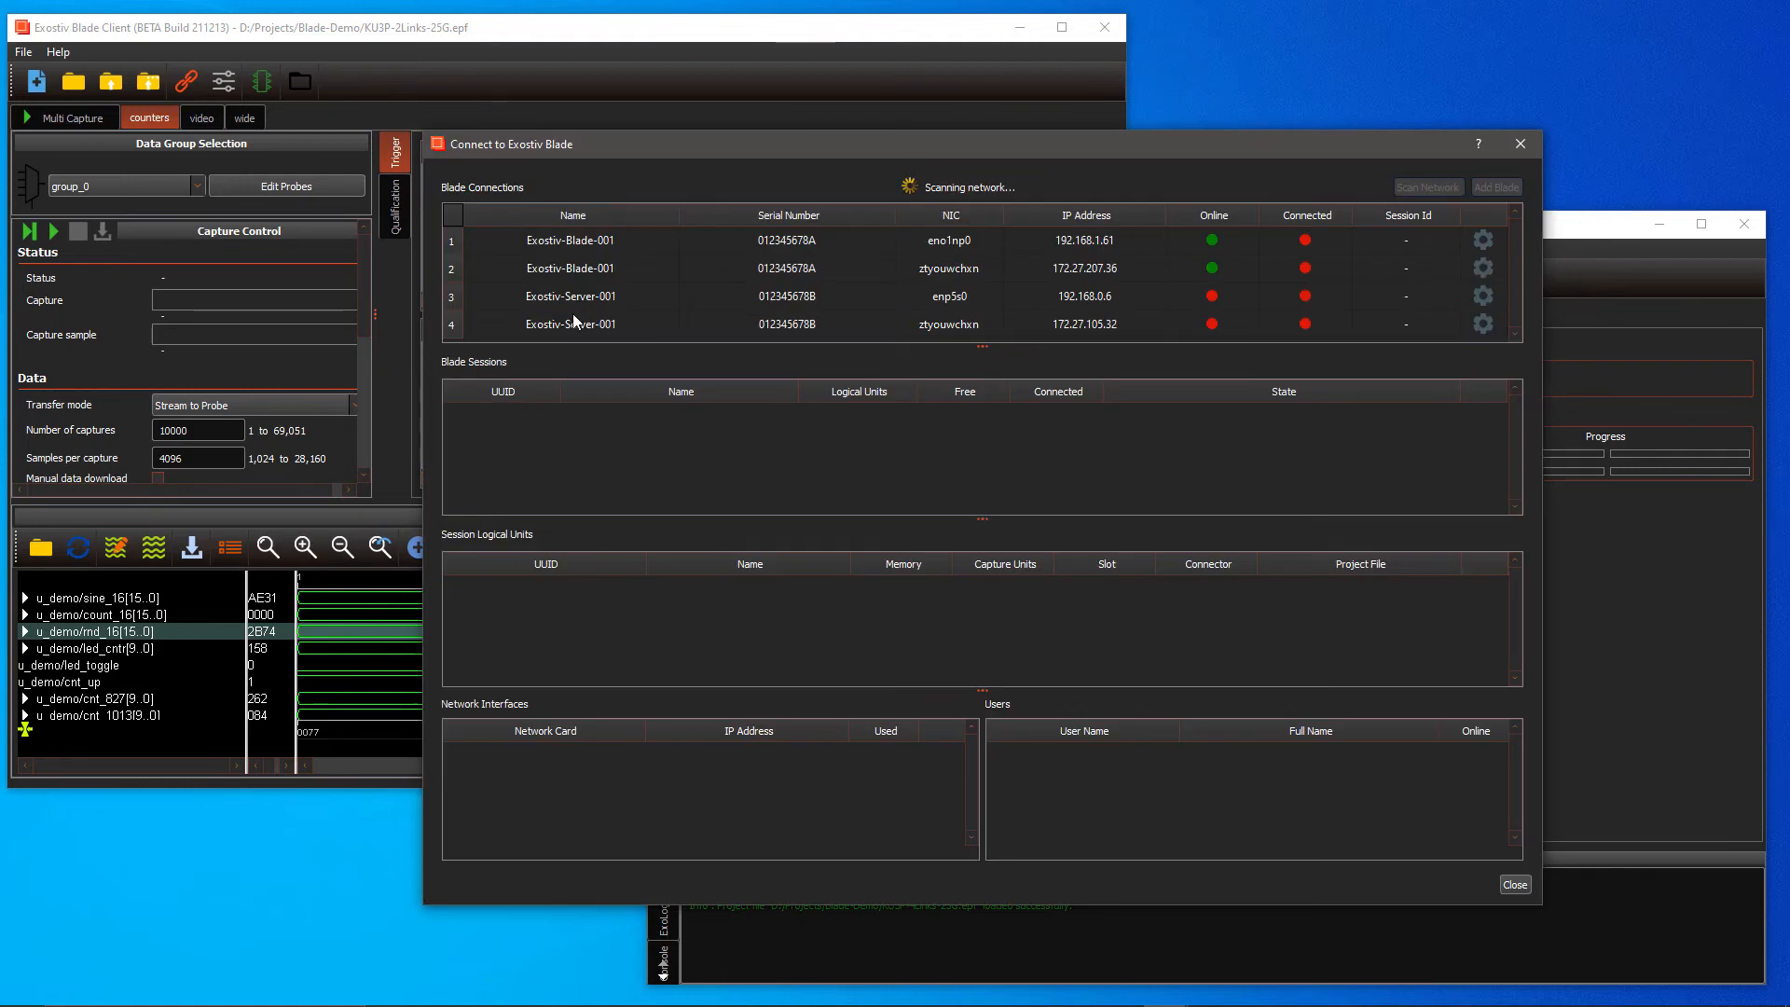
pyautogui.click(604, 271)
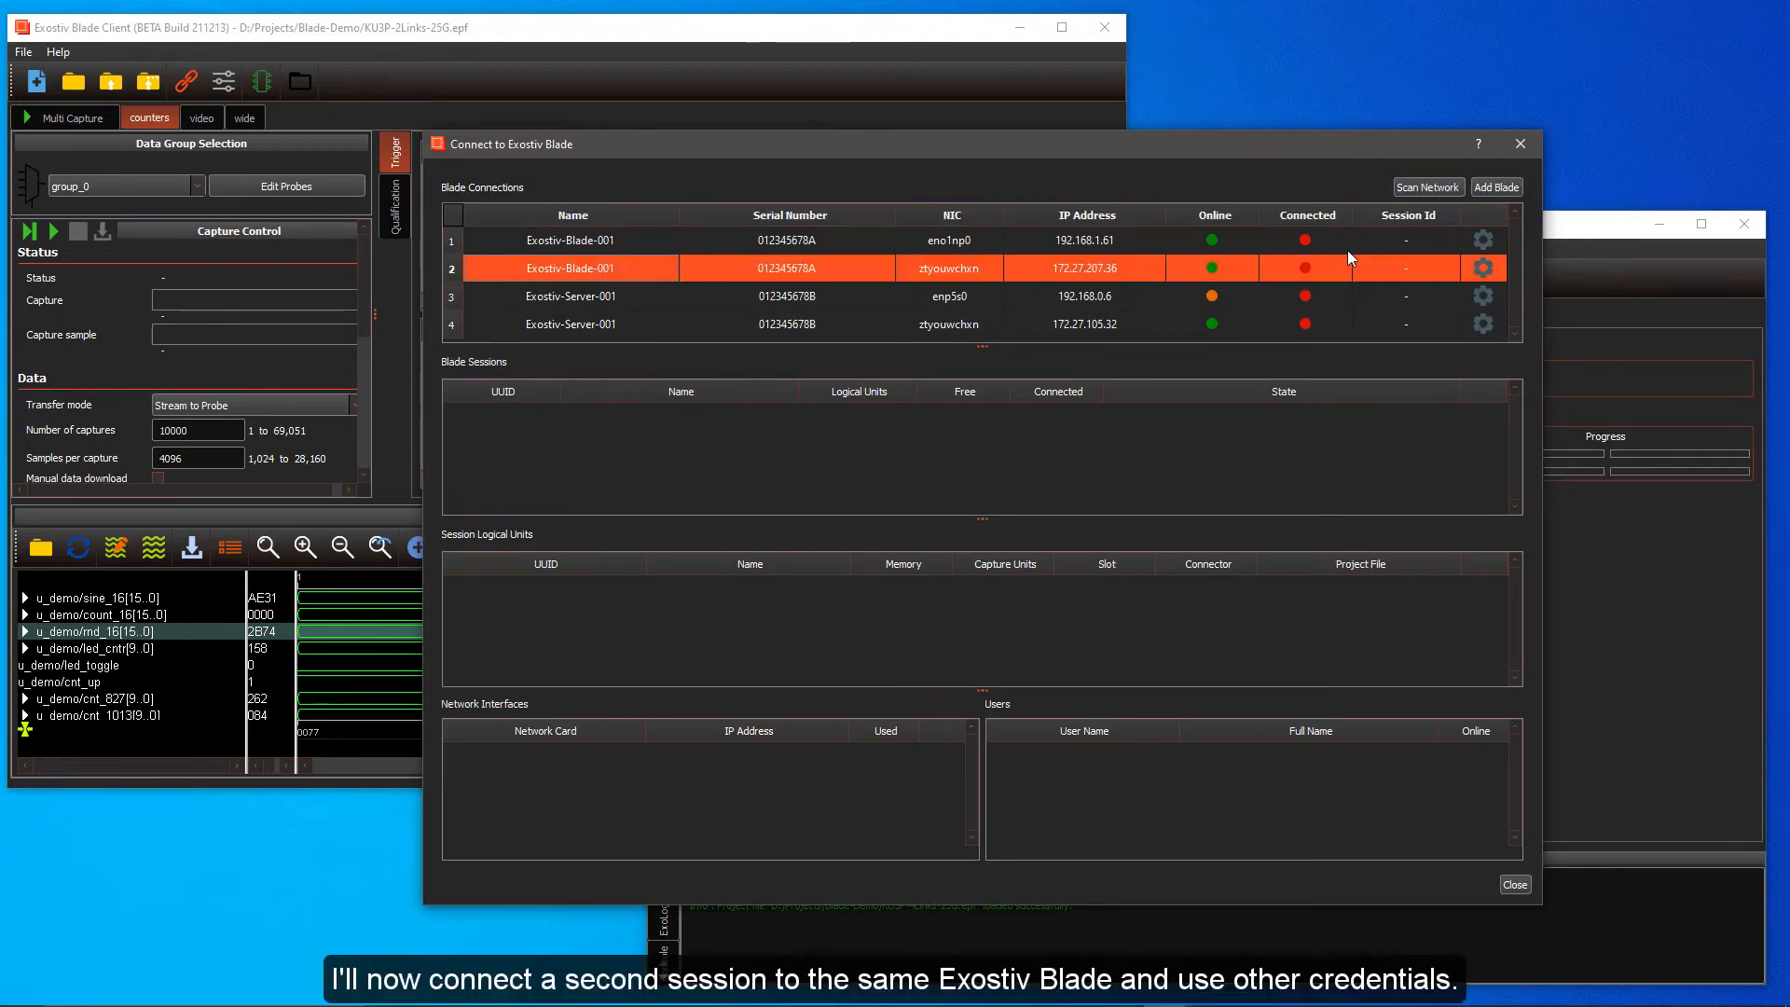
pyautogui.click(1484, 269)
pyautogui.click(1495, 282)
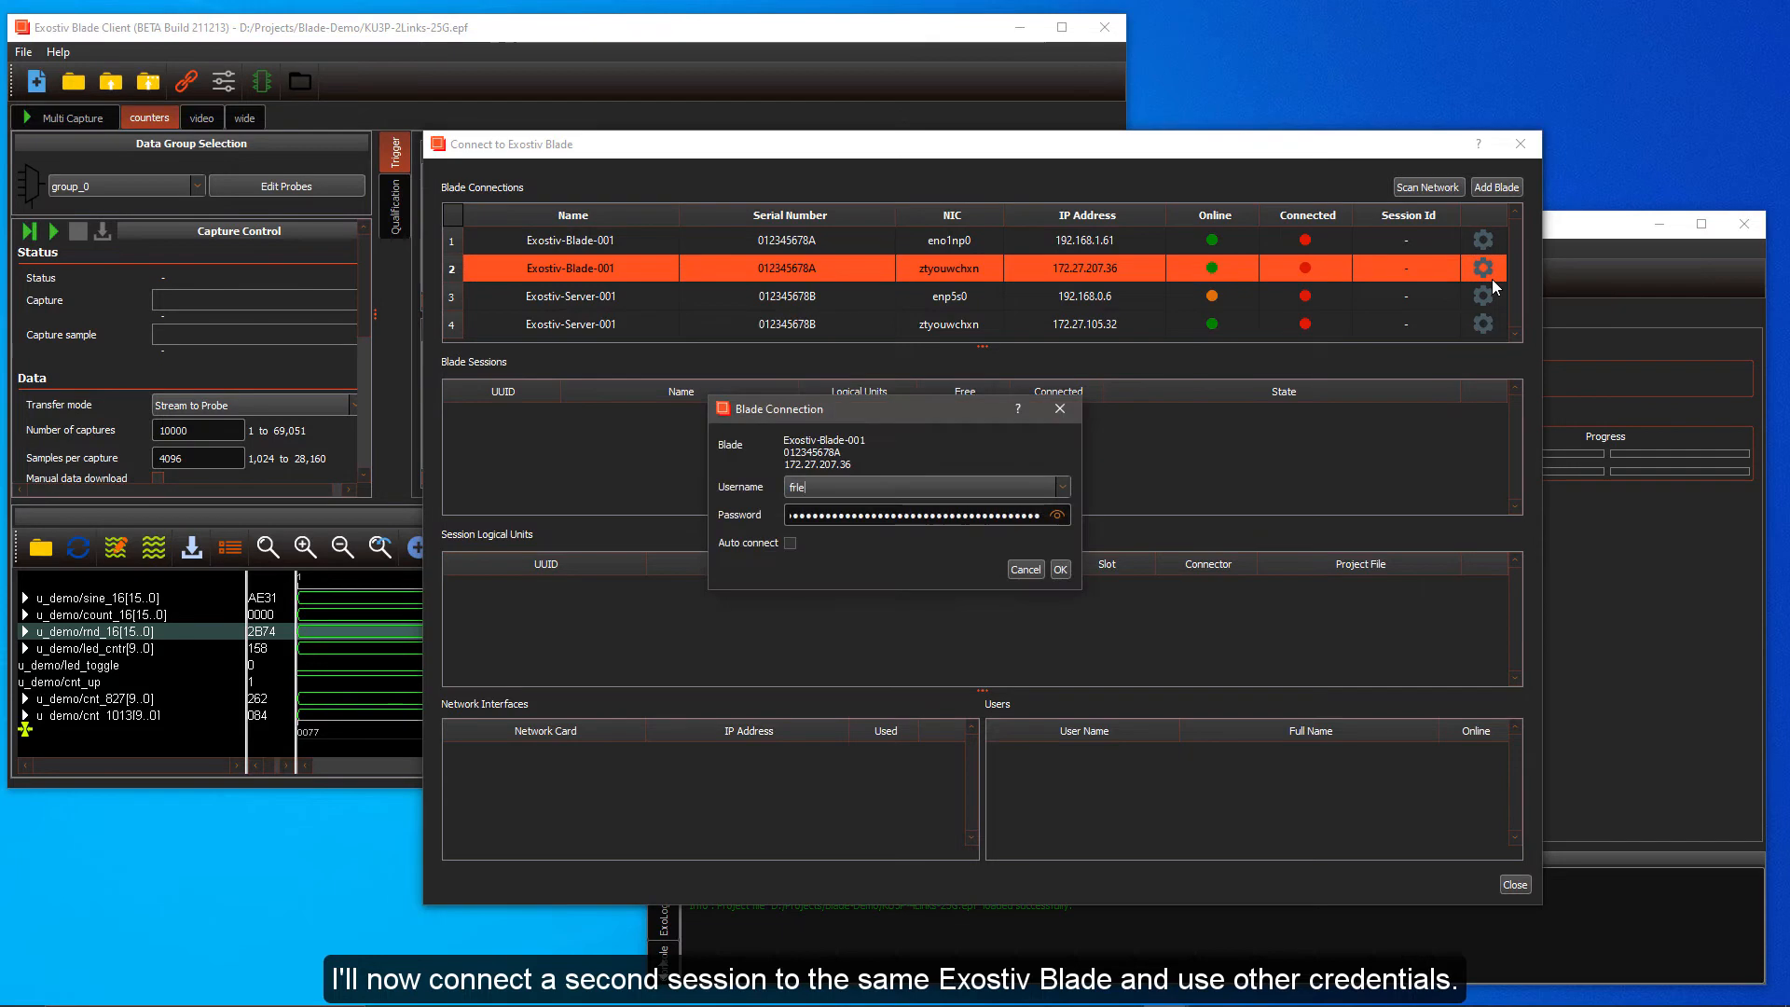
pyautogui.doubleClick(887, 486)
pyautogui.write('dima')
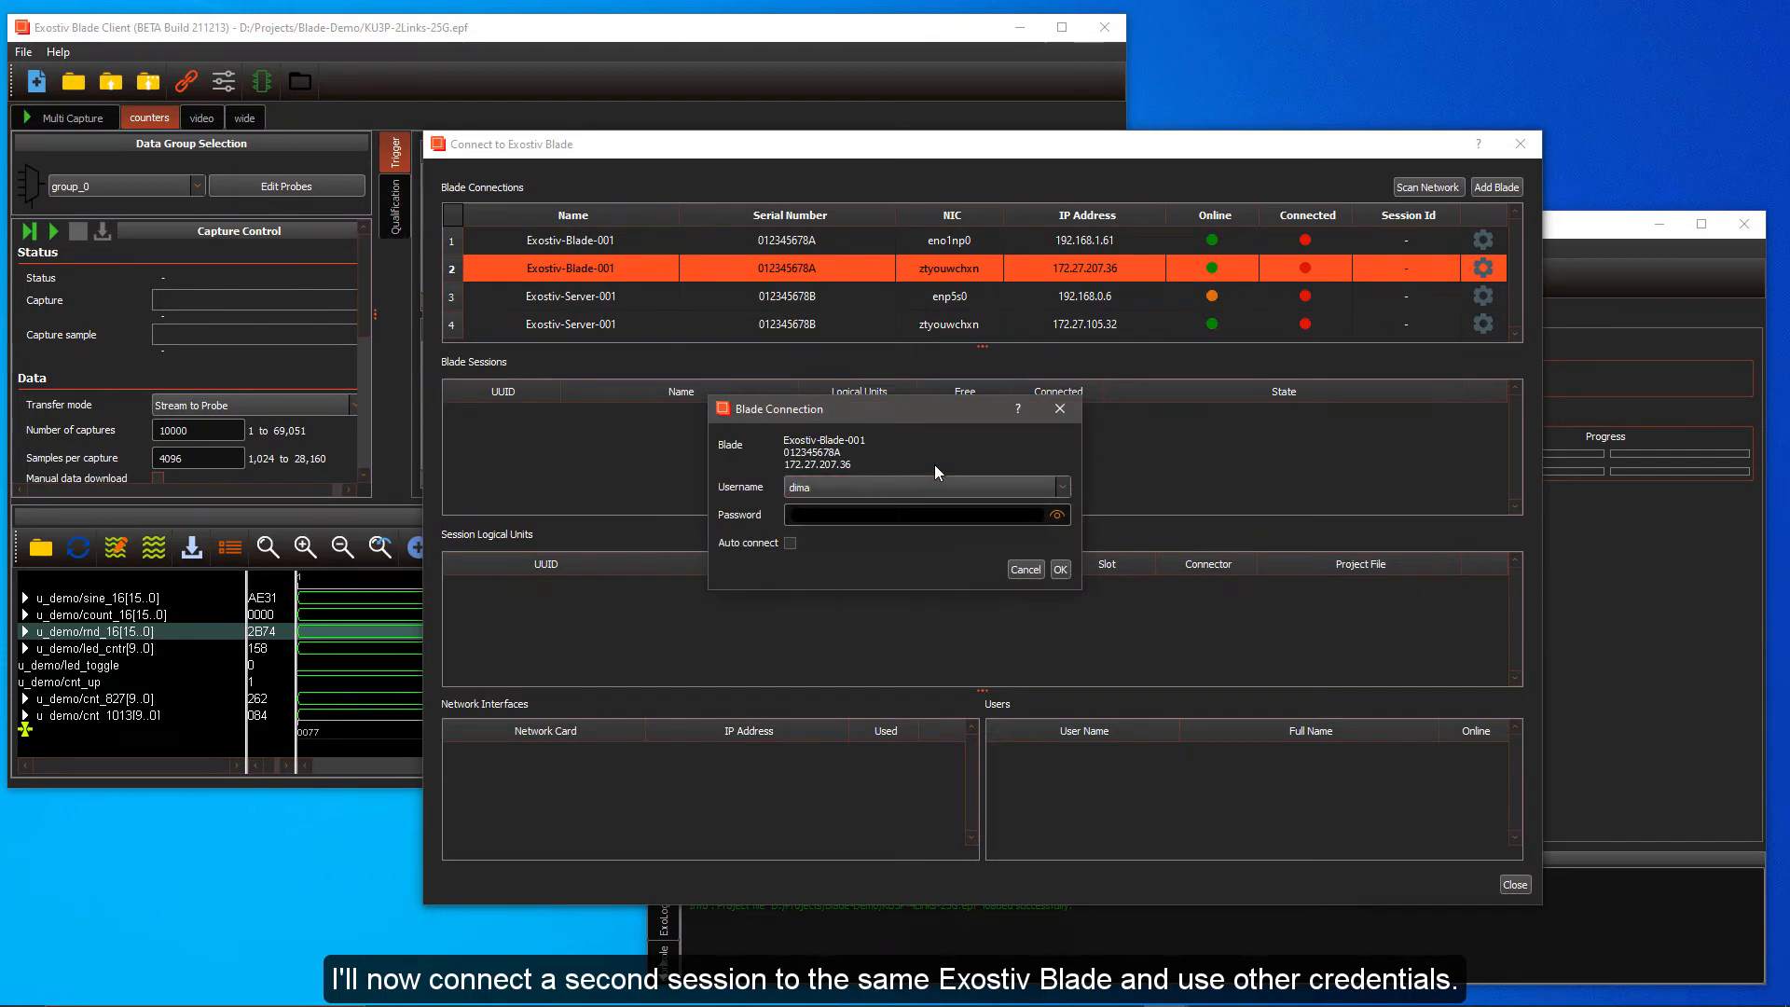
pyautogui.click(1060, 569)
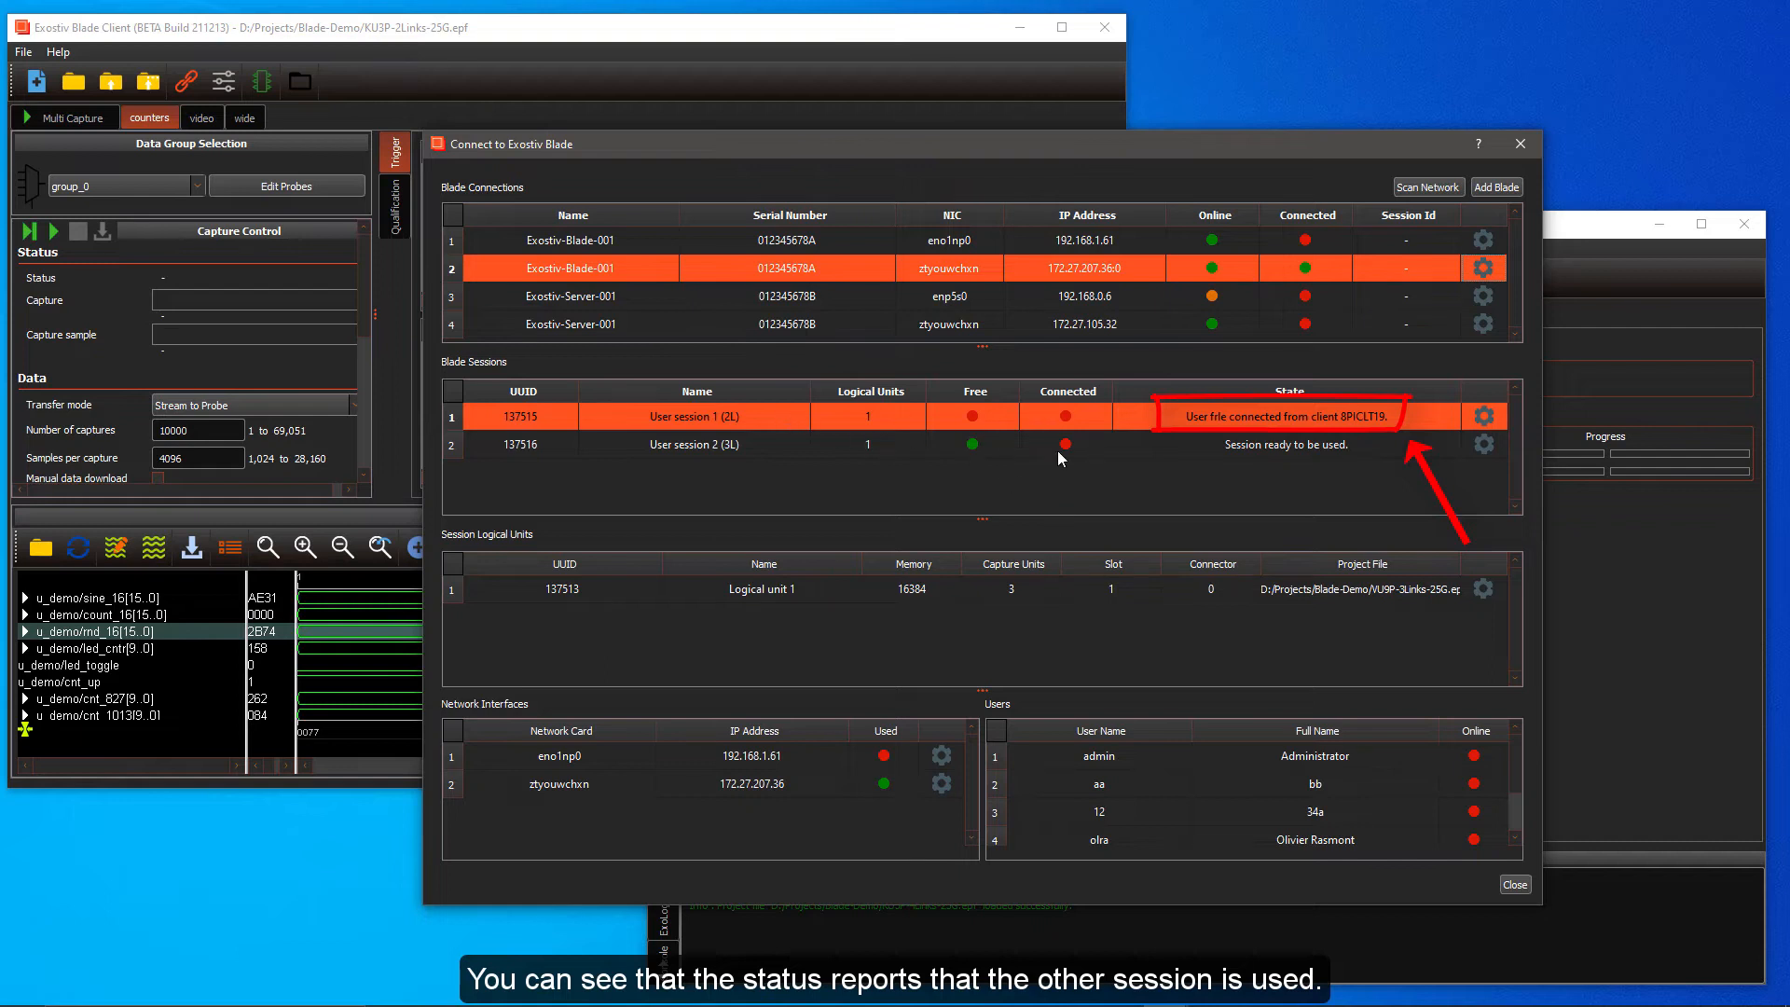
# Connect the VU9P-3Links client to User session 2 (3L) and show its video capture unit
pyautogui.click(1268, 444)
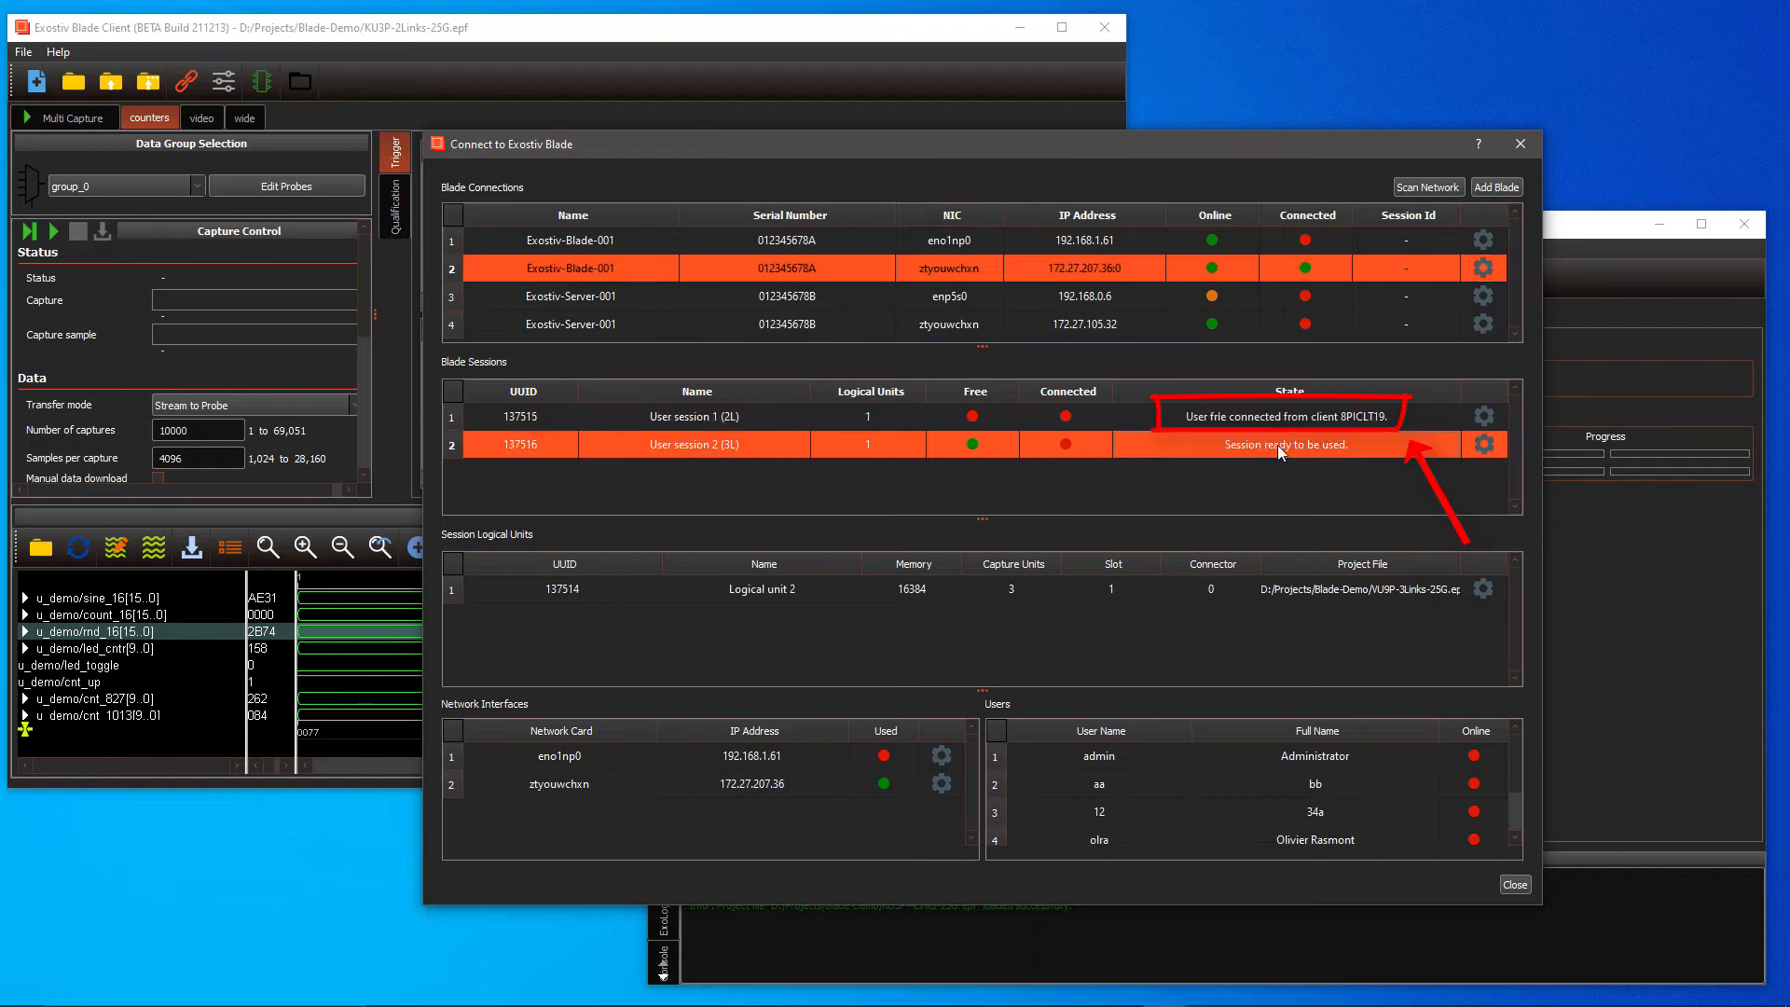
pyautogui.click(1483, 444)
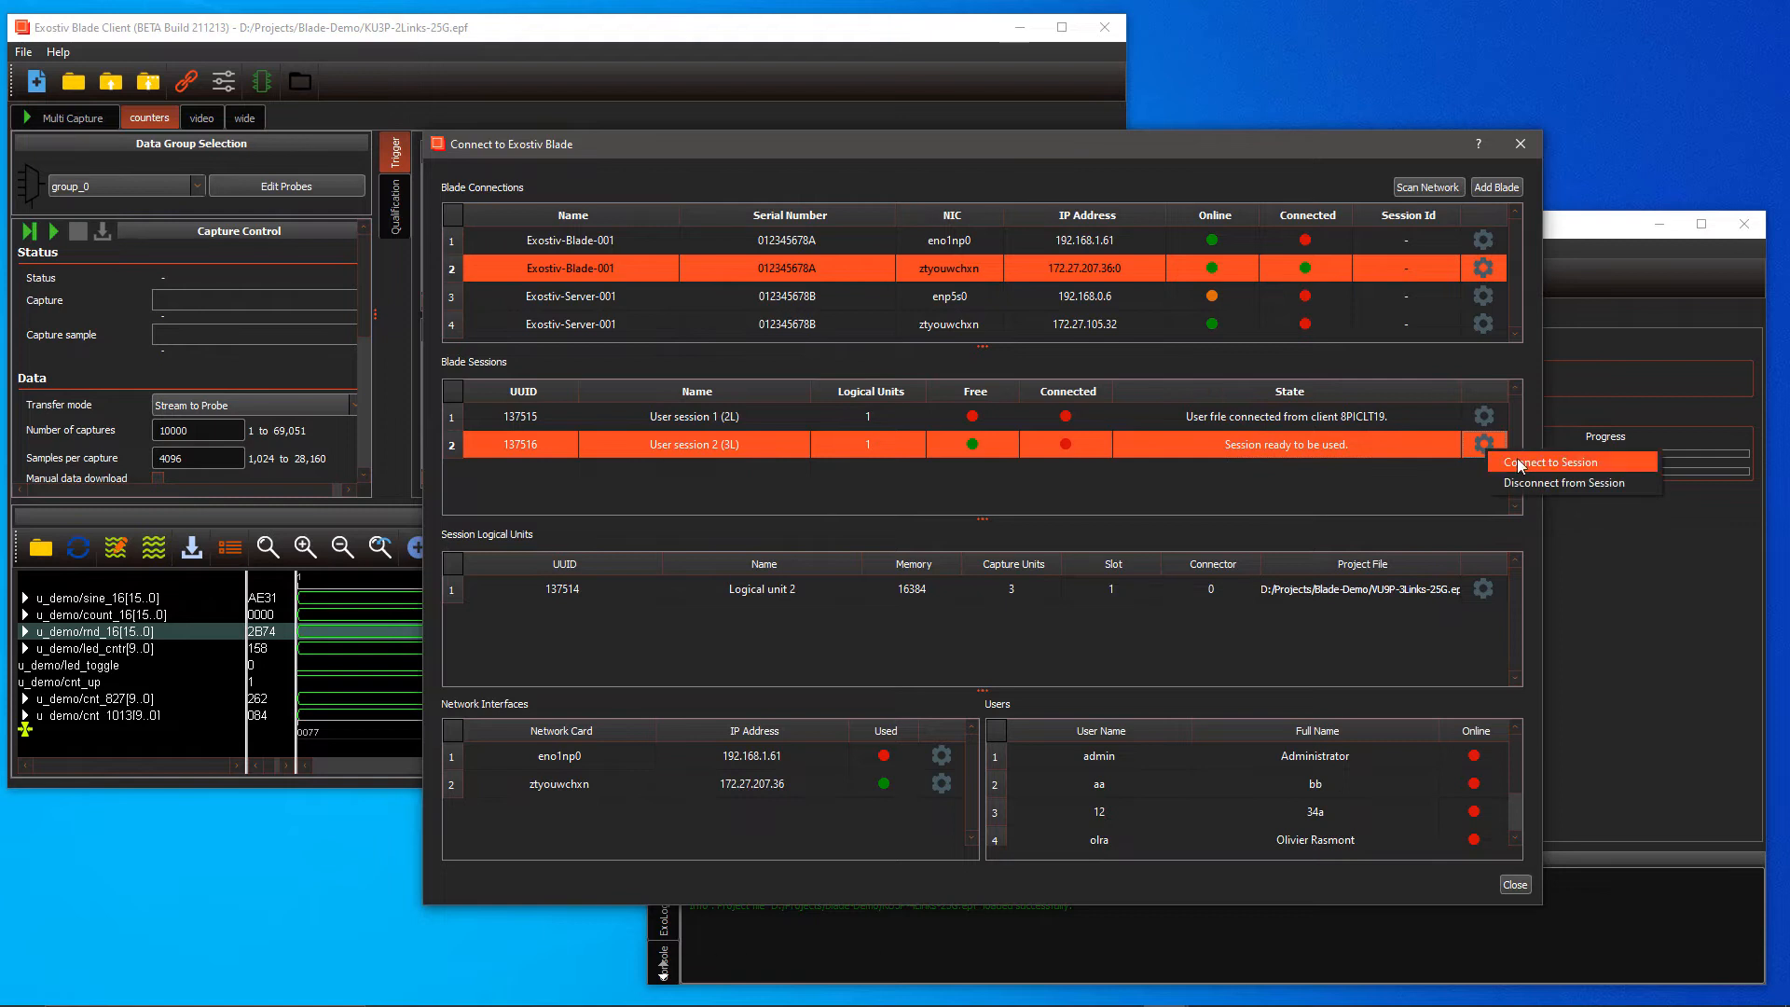
pyautogui.click(1511, 461)
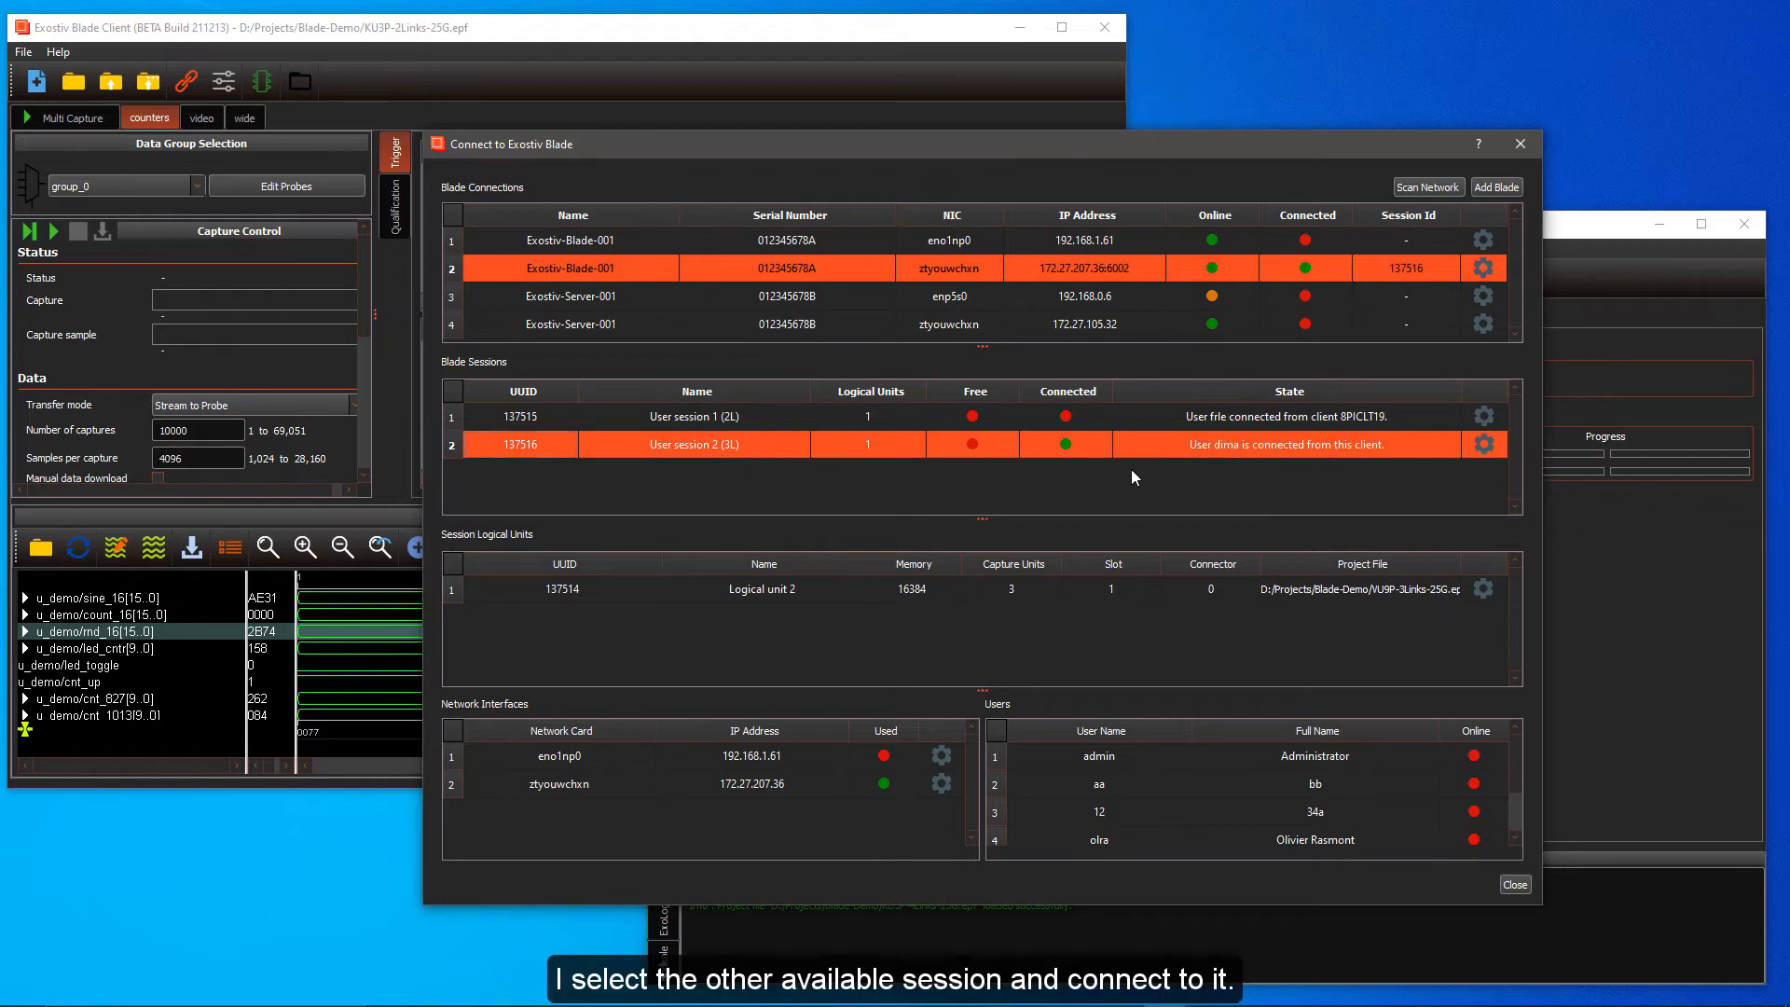
pyautogui.click(1515, 884)
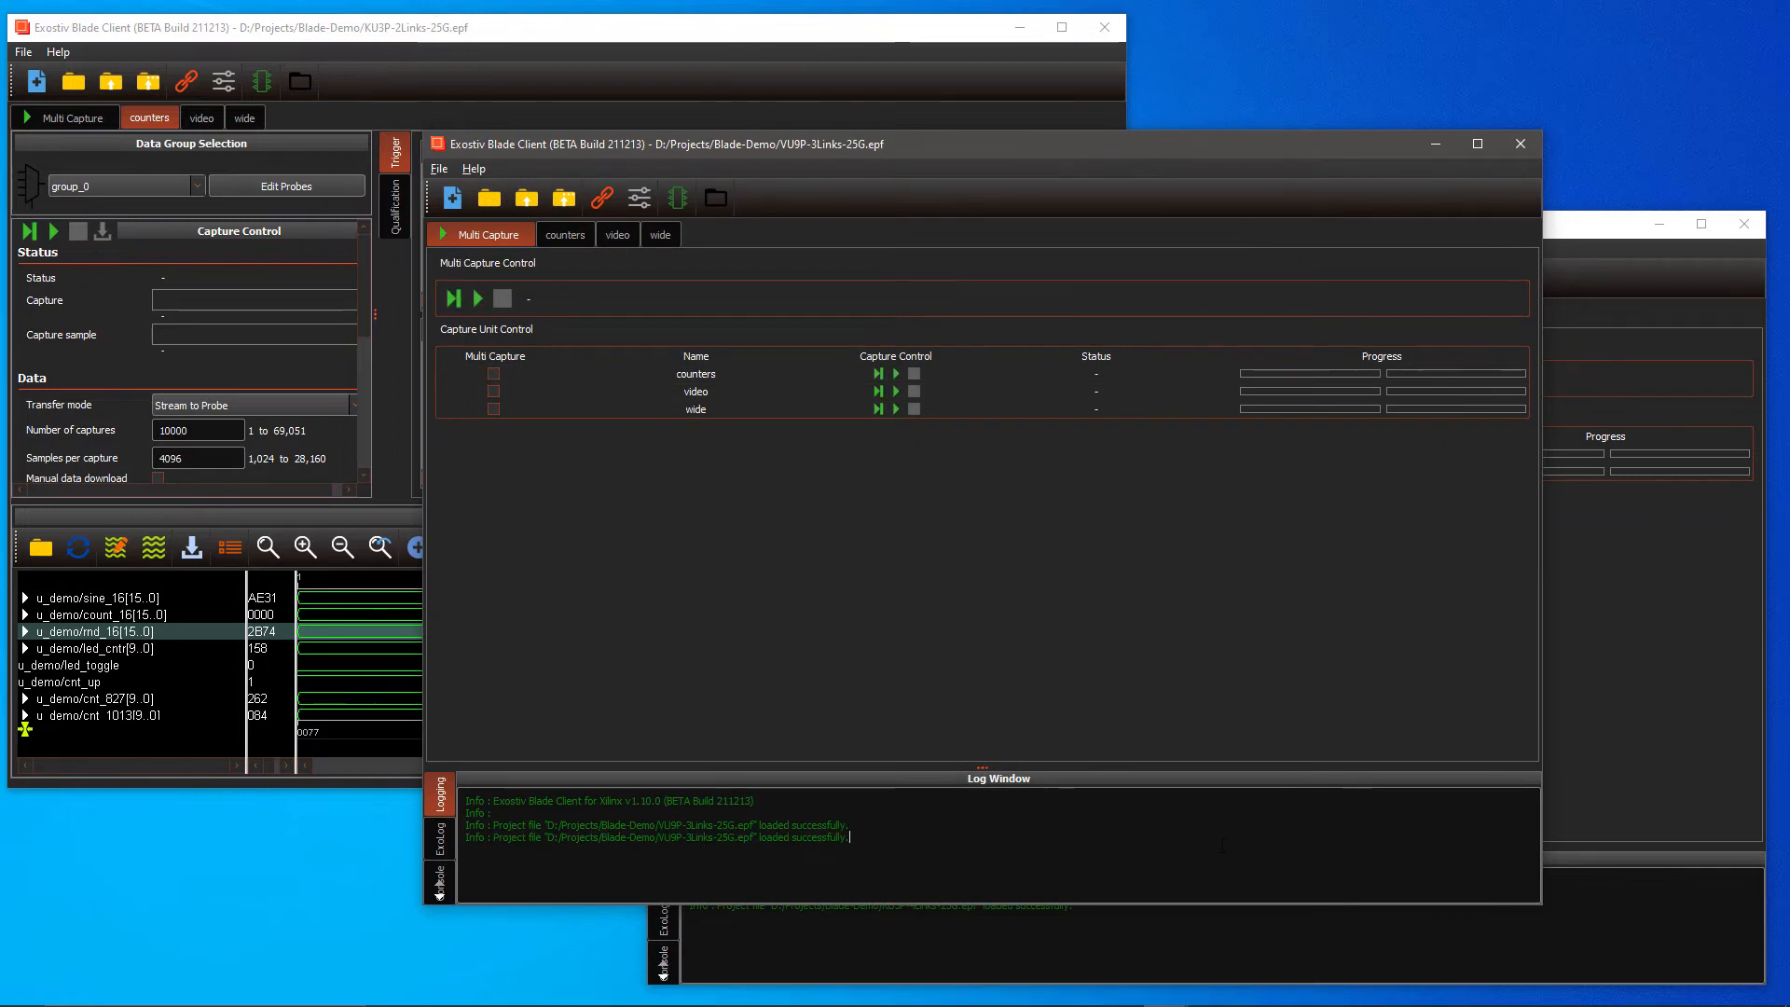
pyautogui.click(618, 234)
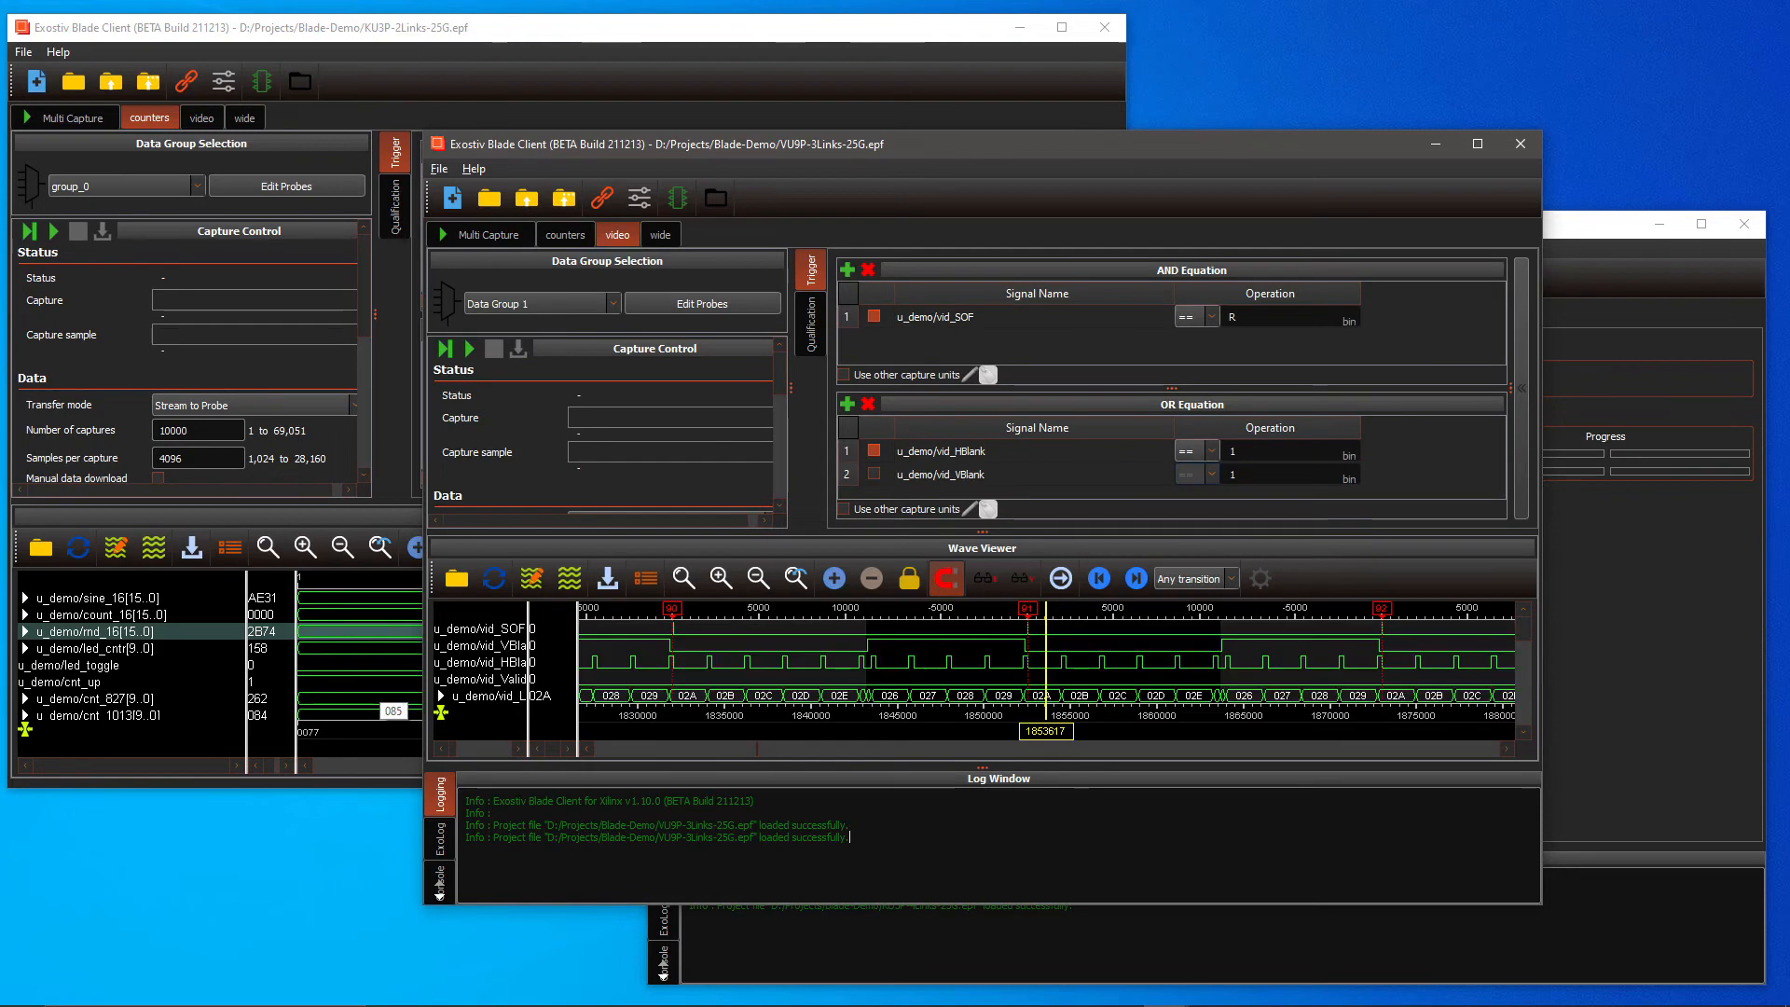
# Log the KU5P-4Links client in to Exostiv-Server-001 at 172.27.105.32 with the prefilled credentials
pyautogui.click(1684, 762)
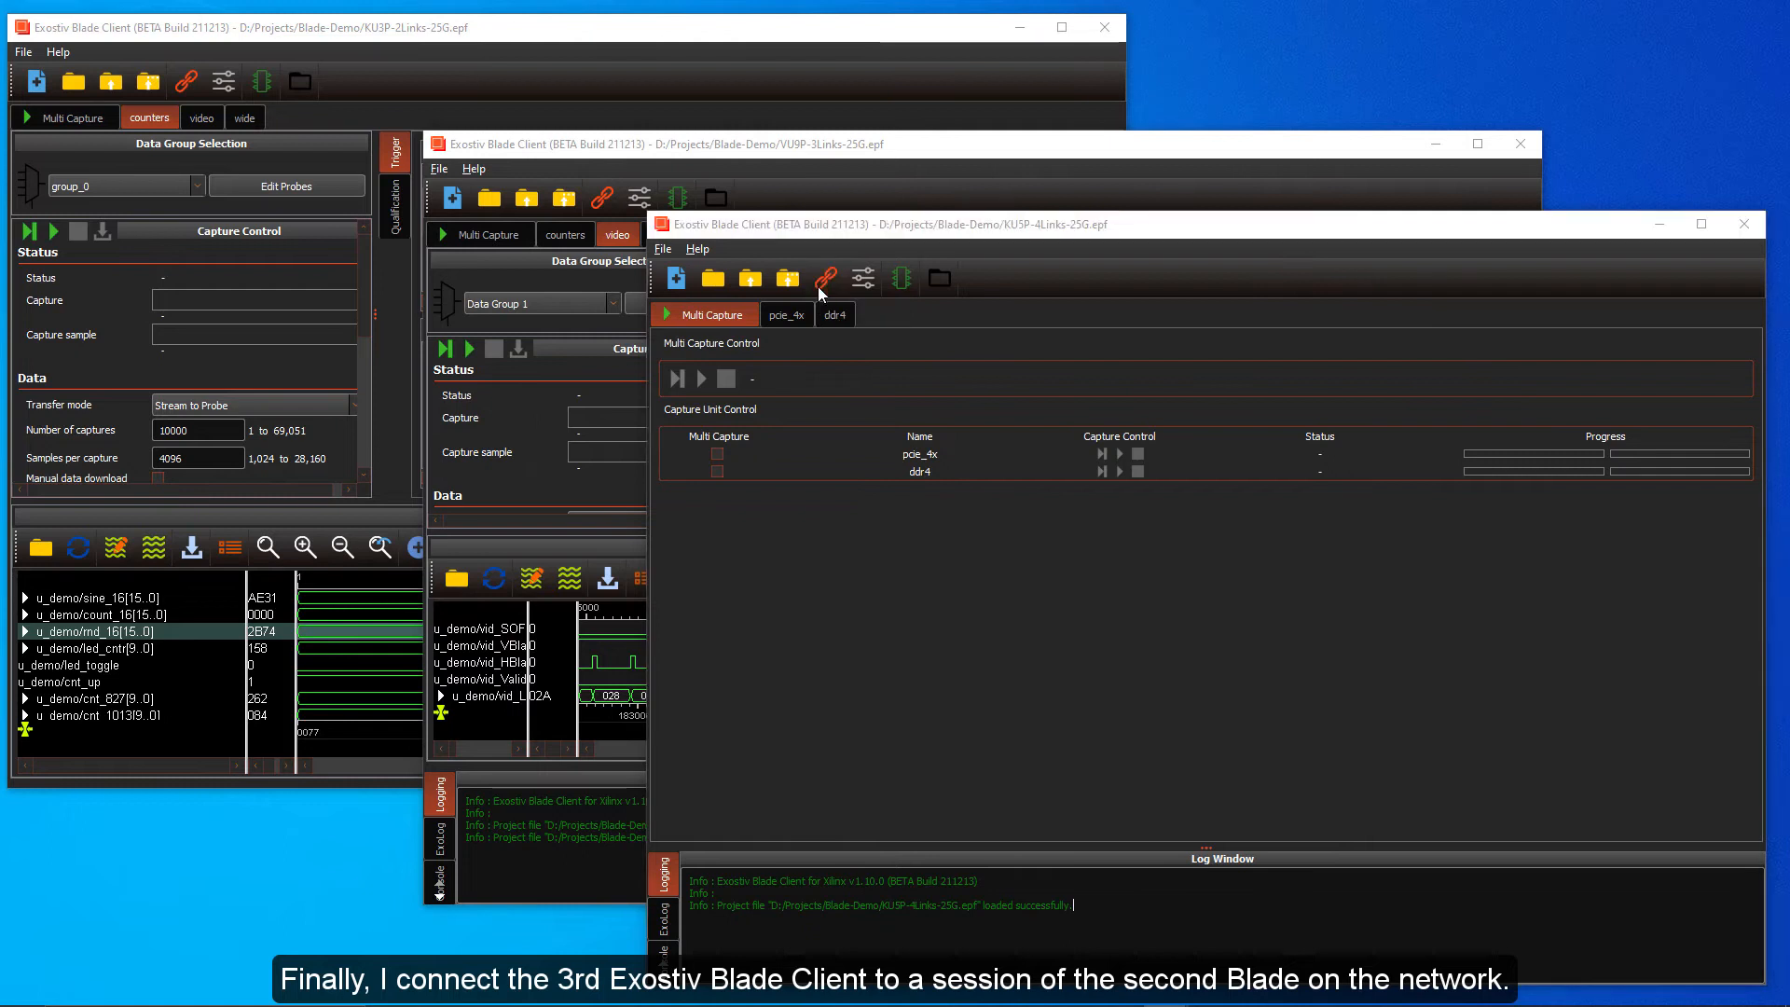
pyautogui.click(820, 284)
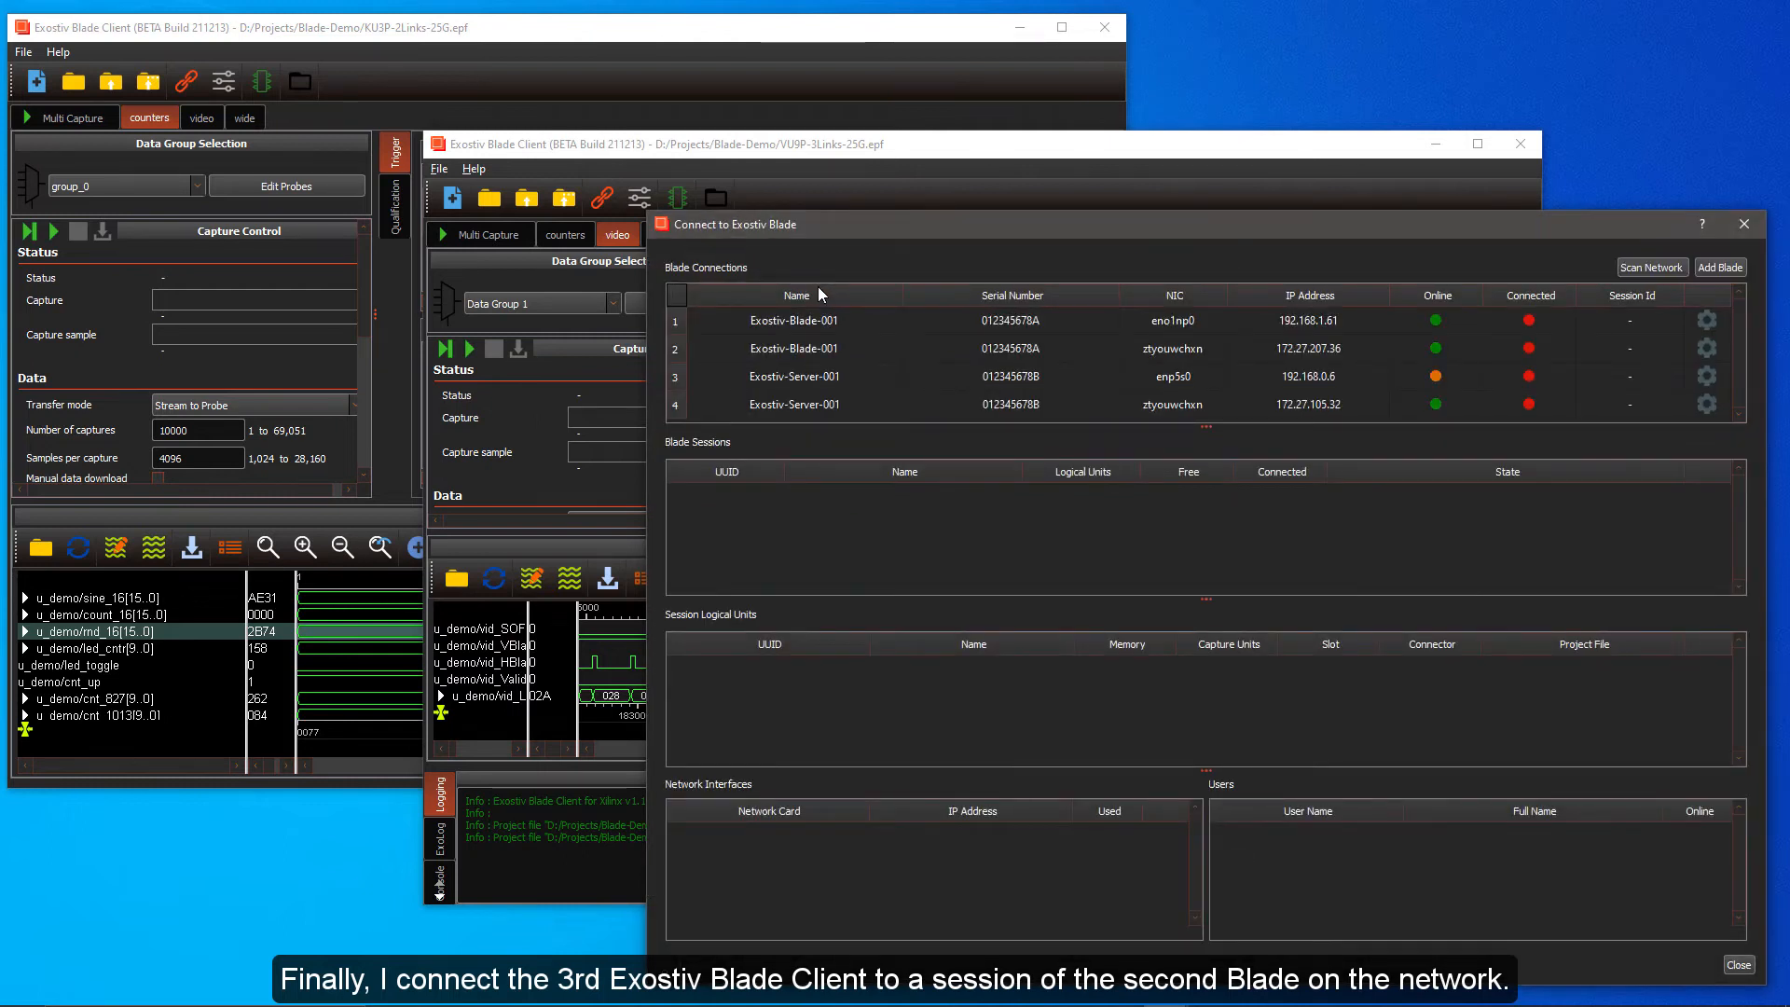
pyautogui.click(818, 406)
pyautogui.click(1708, 404)
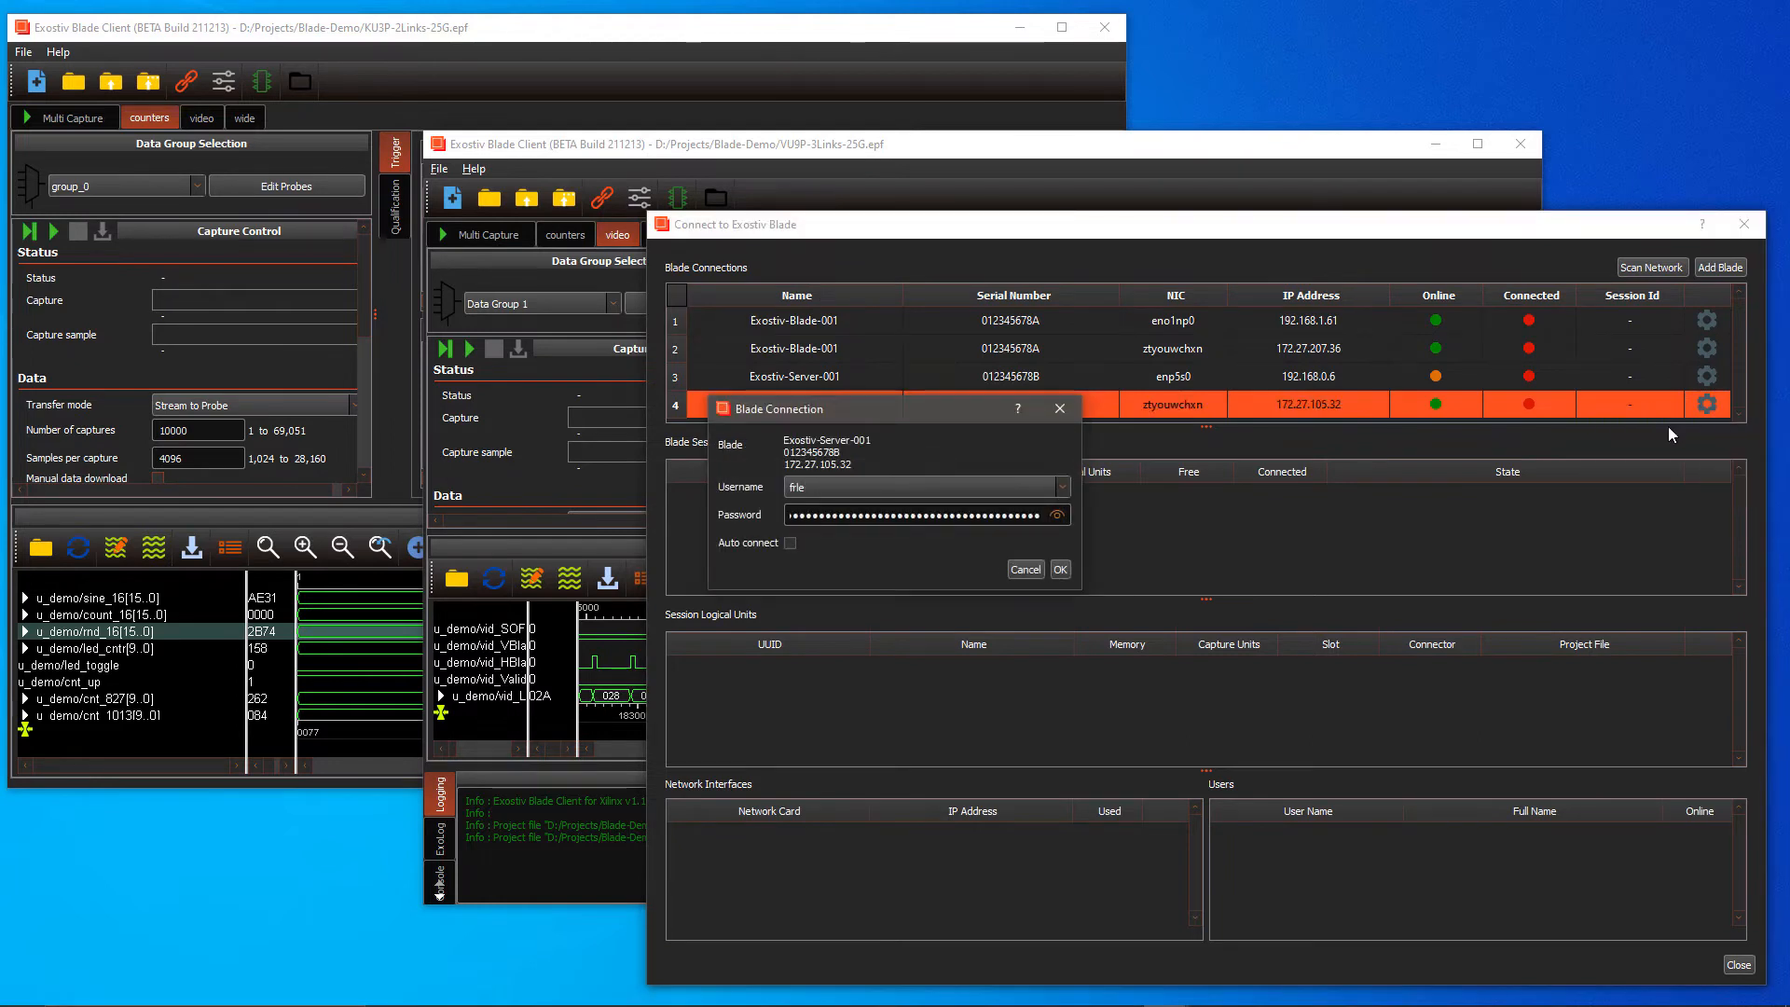
pyautogui.click(1060, 569)
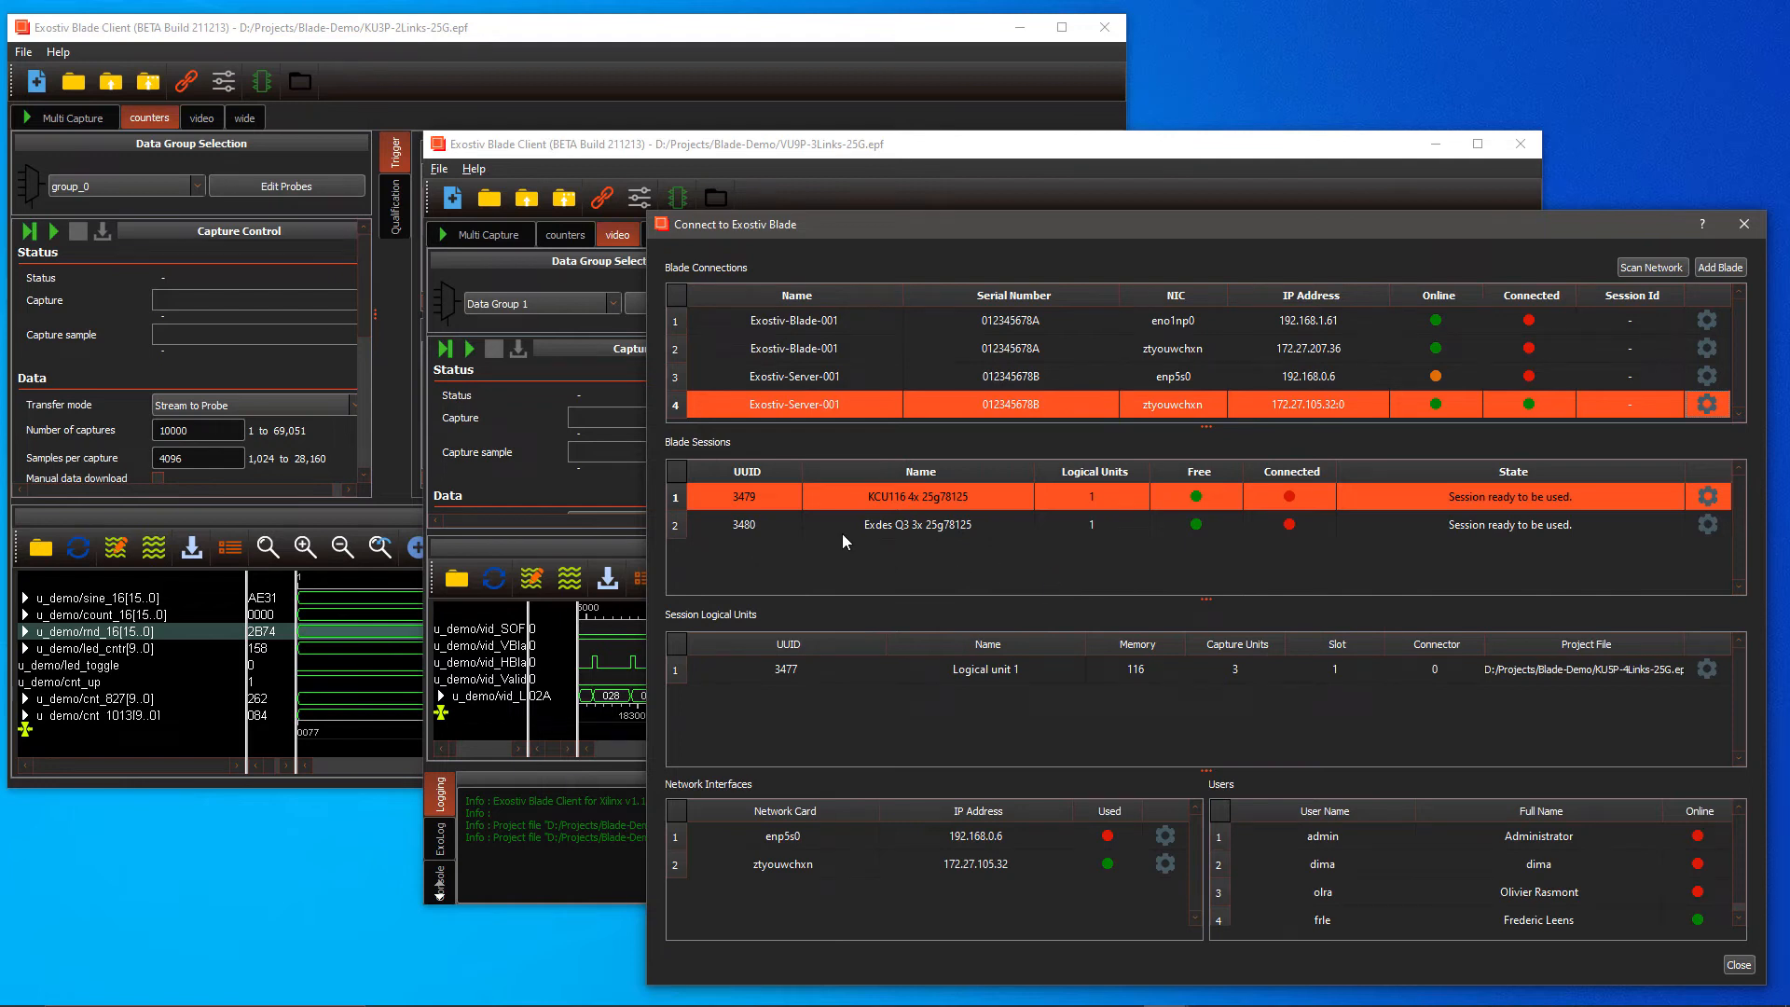
# Connect the KU5P-4Links client to the KCU116 4x 25g78125 session and close the connection dialog
pyautogui.click(1709, 508)
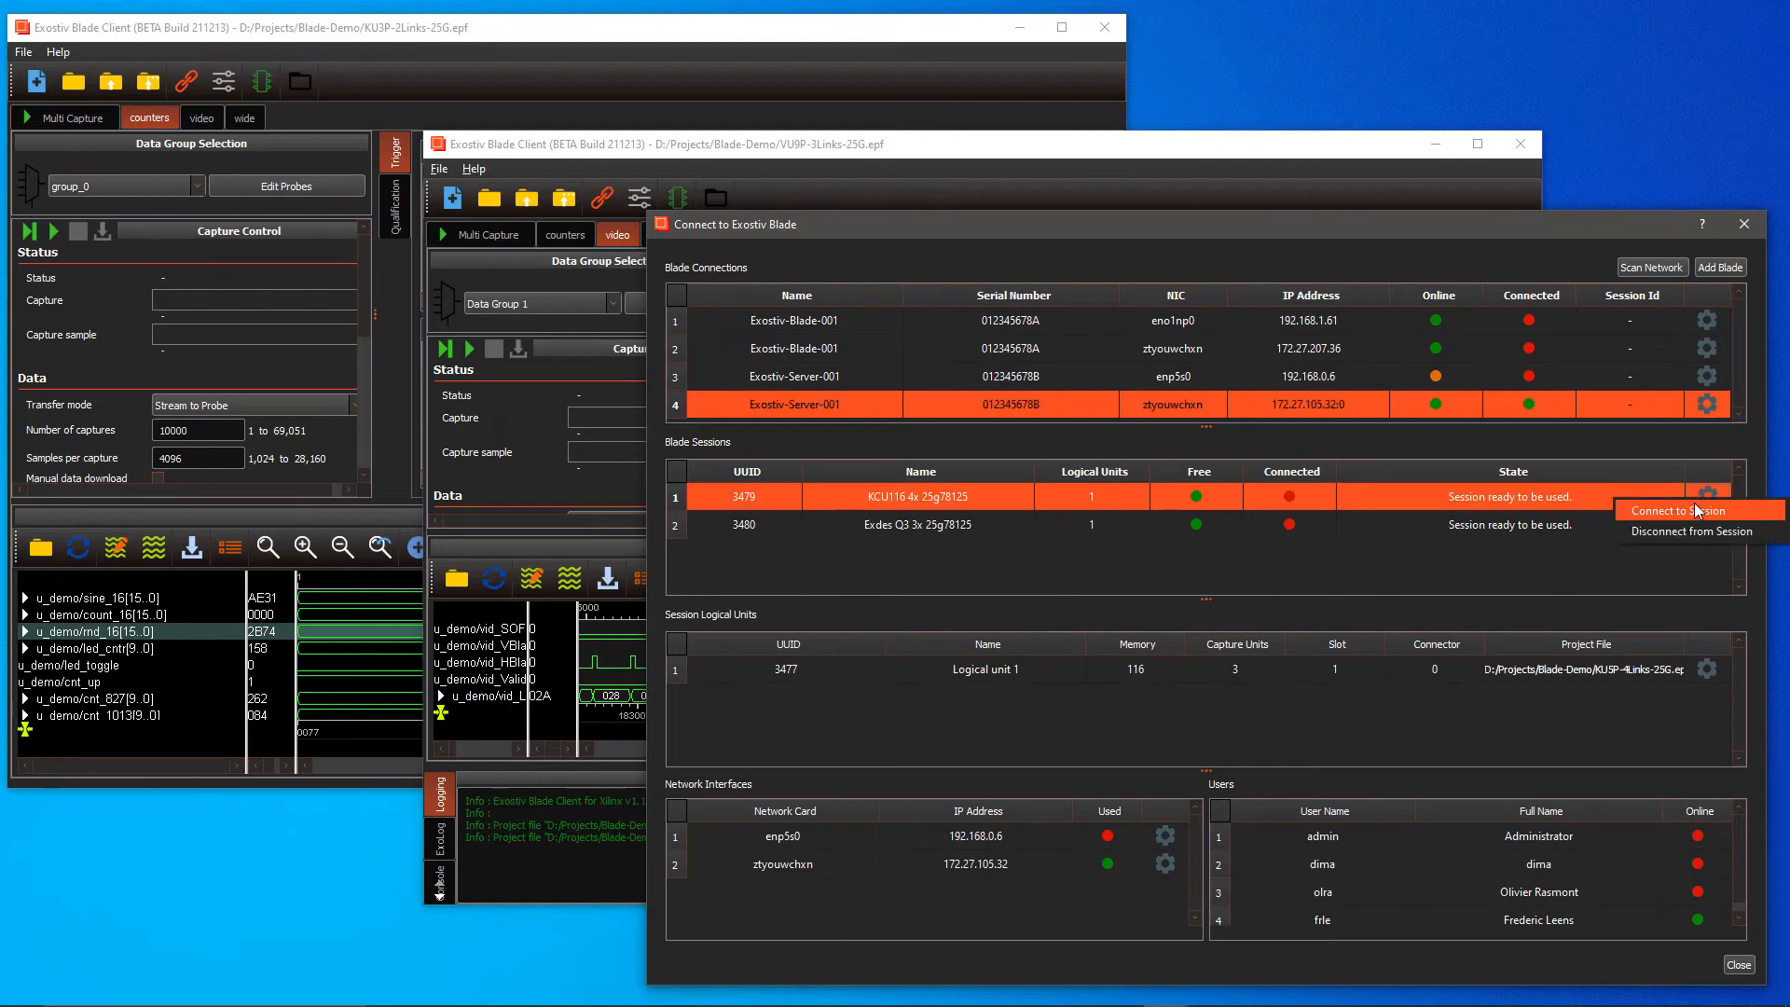
pyautogui.click(1699, 511)
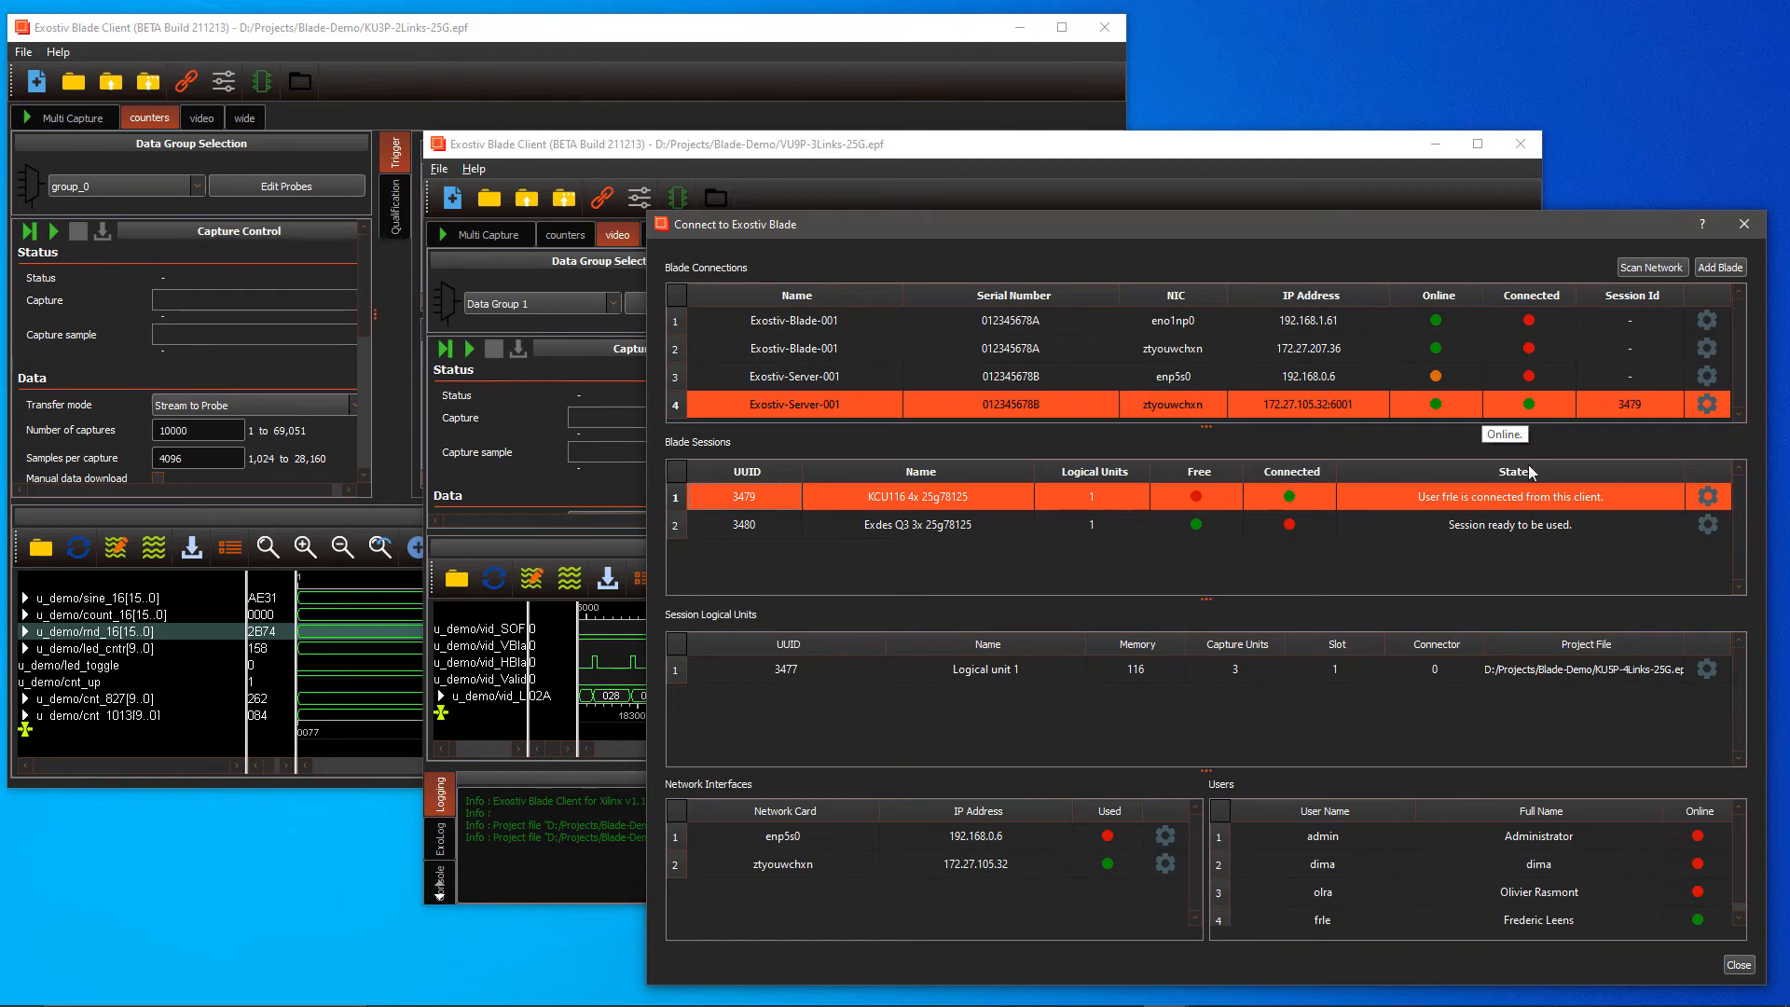
pyautogui.click(1739, 965)
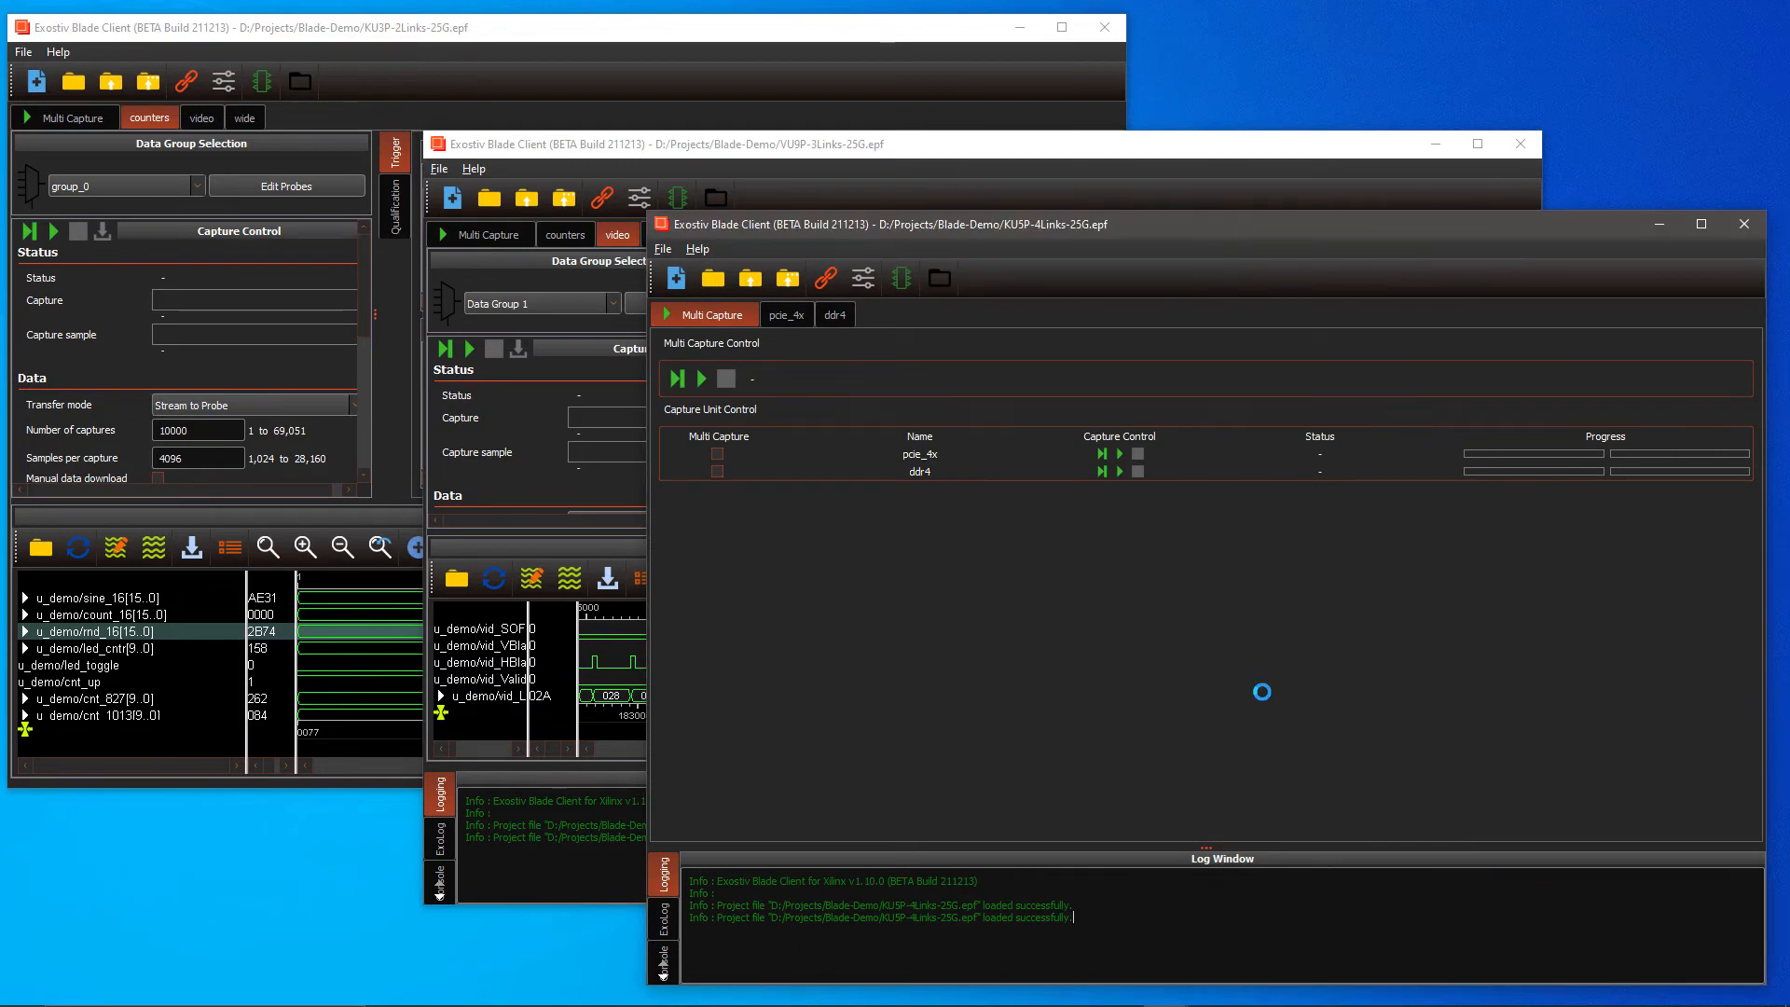
# View the ddr4 and pcie_4x capture units of the KU5P-4Links client, ending on ddr4
pyautogui.click(834, 314)
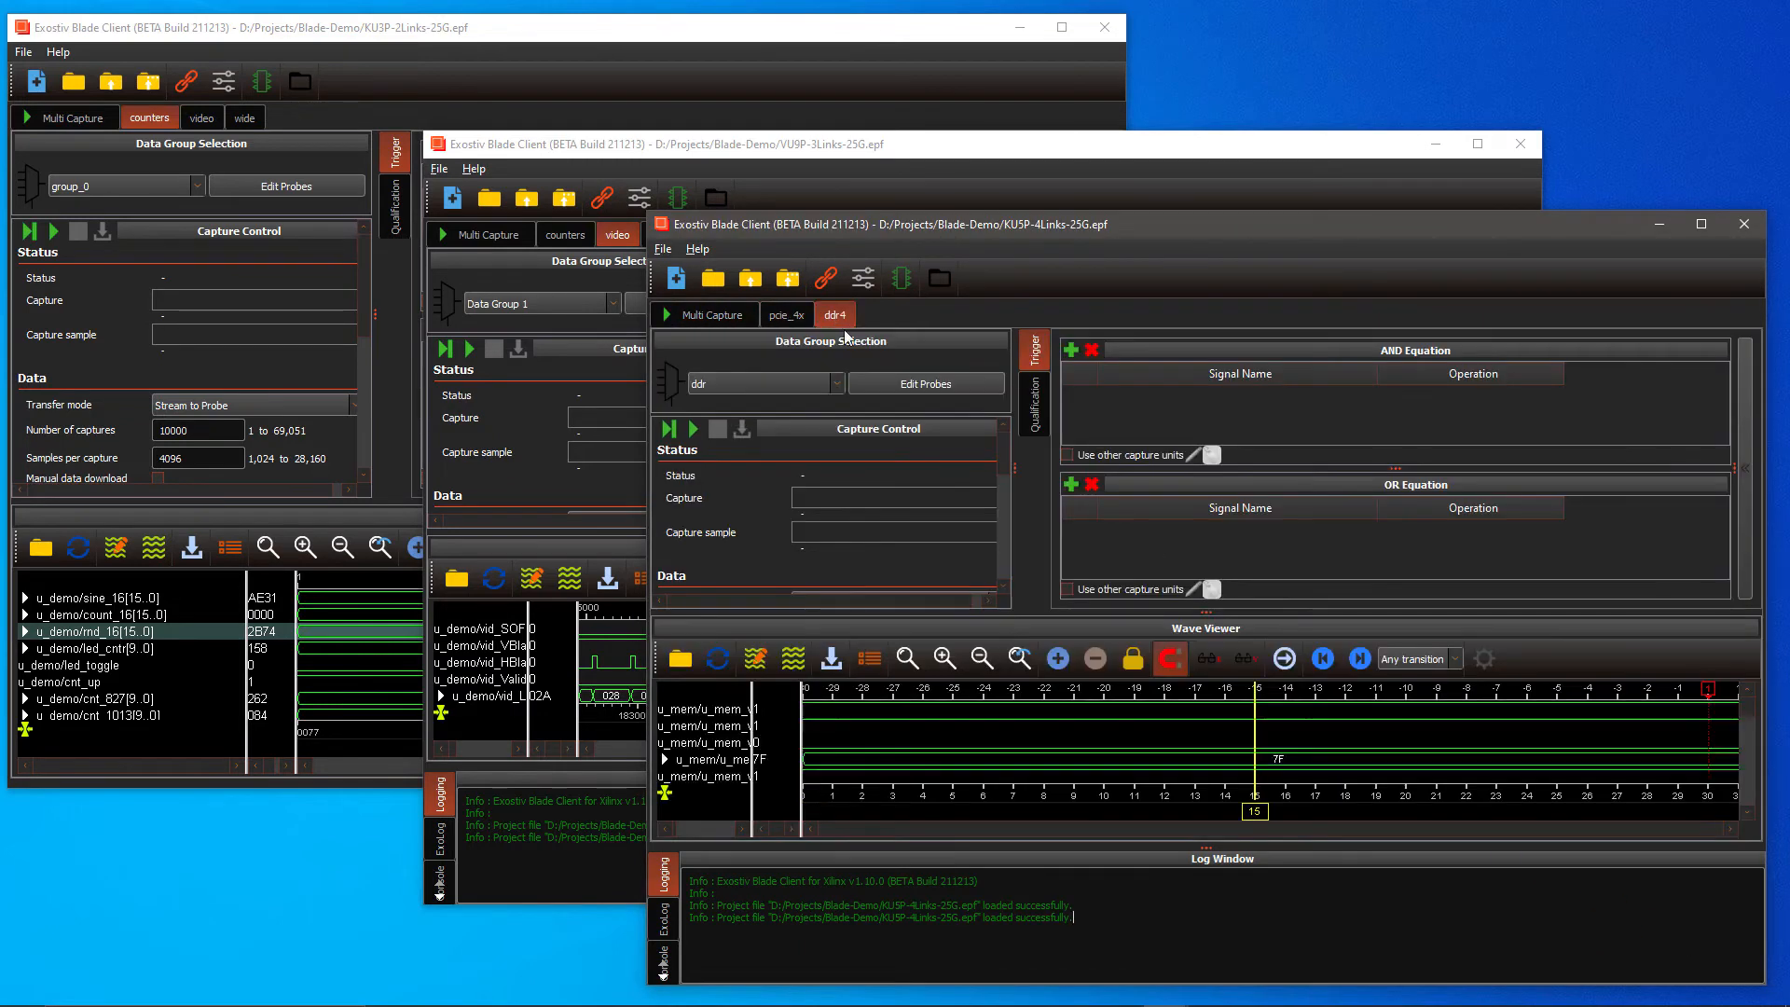
pyautogui.click(791, 315)
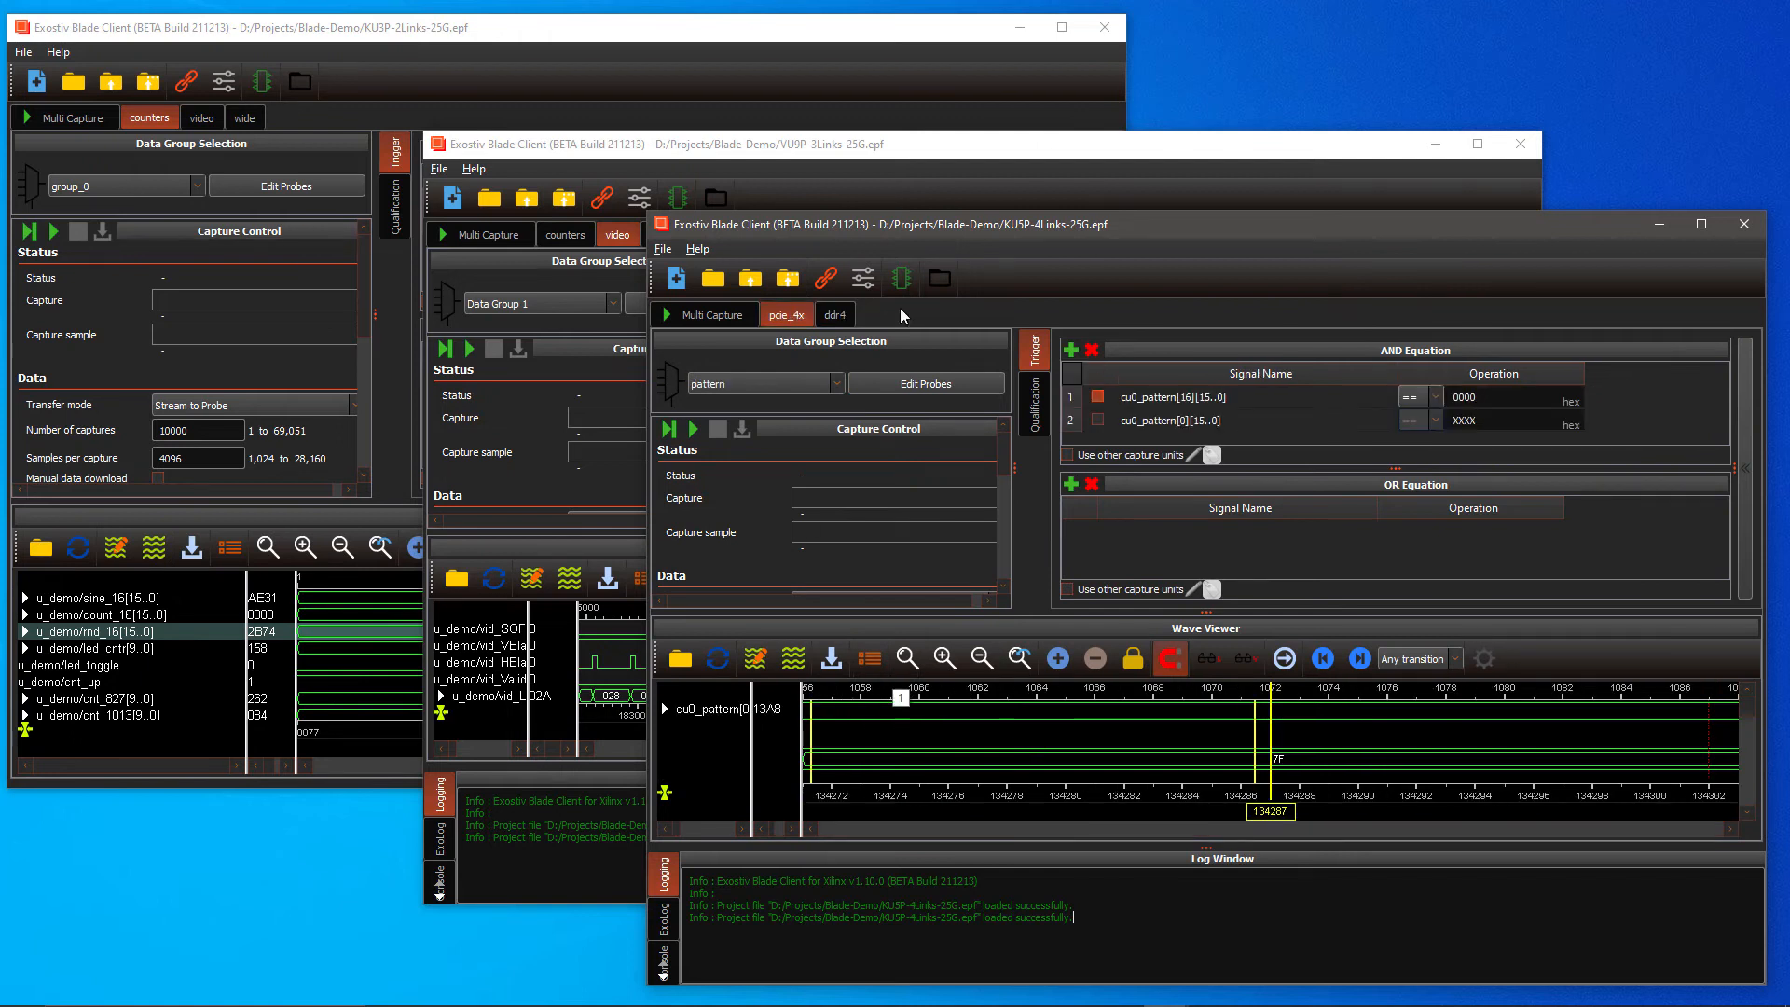
pyautogui.click(834, 315)
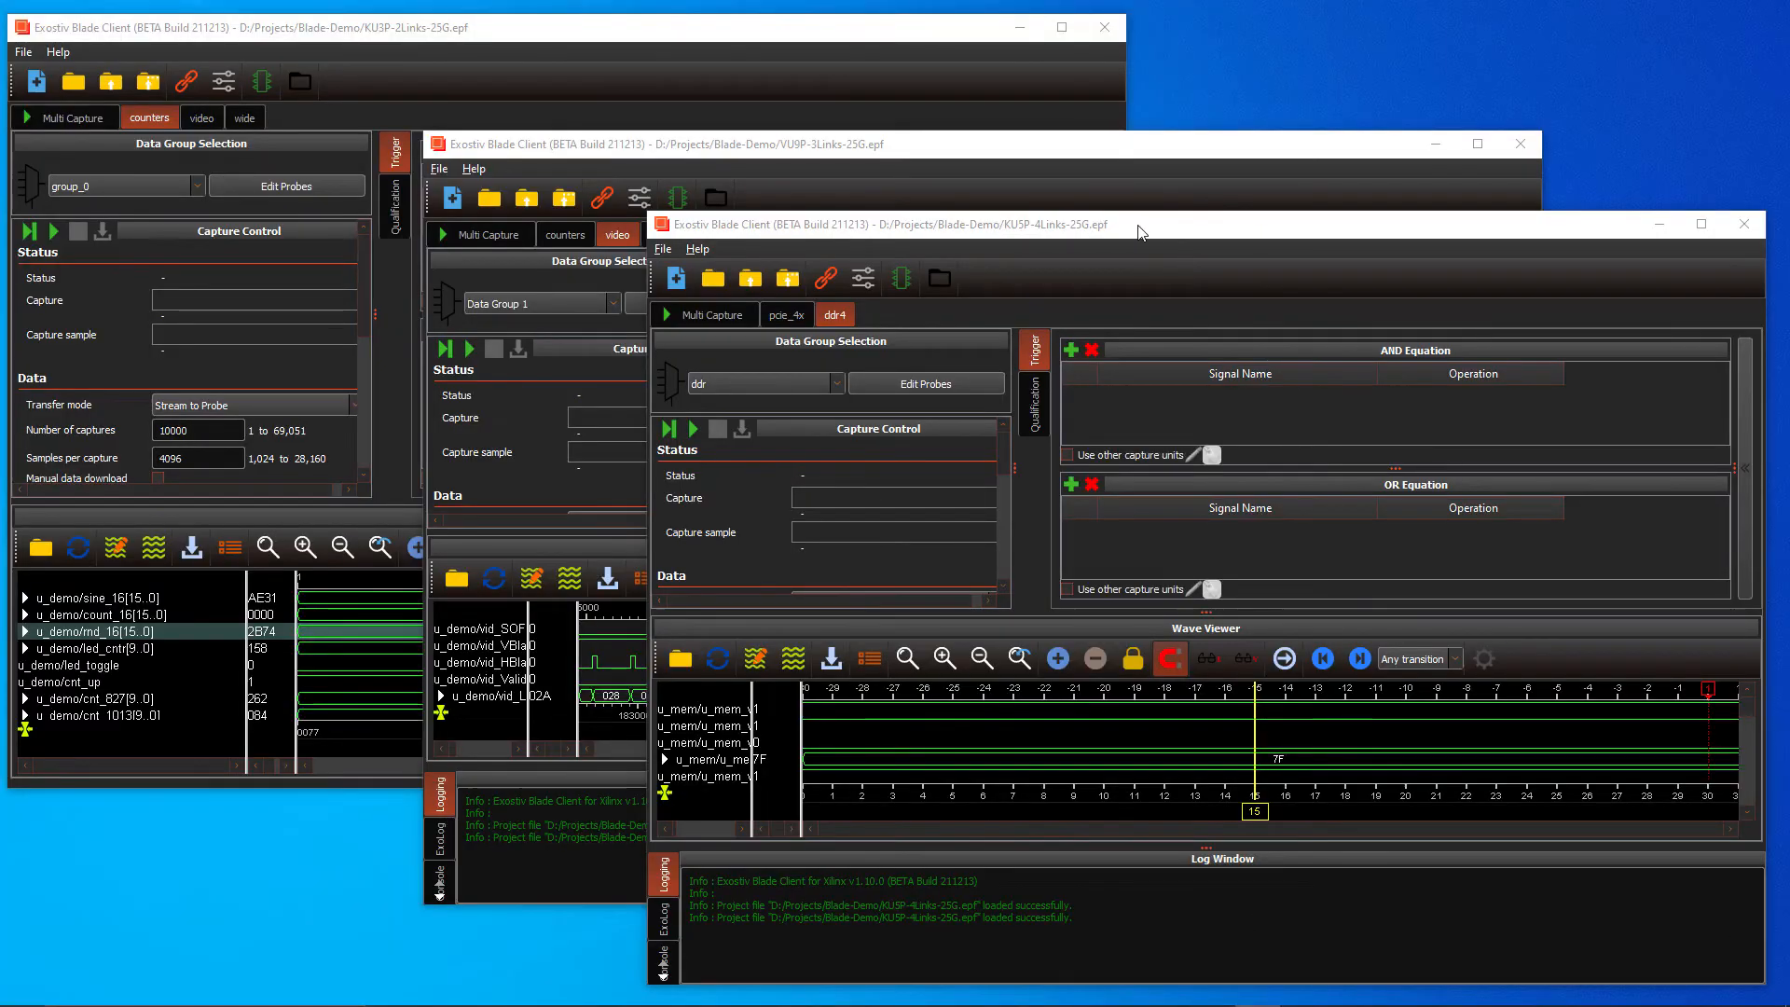
# Arrange the KU3P-2Links and KU5P-4Links clients side by side, and widen the KU3P-2Links capture control area
pyautogui.moveTo(1140, 231); pyautogui.dragTo(1787, 168)
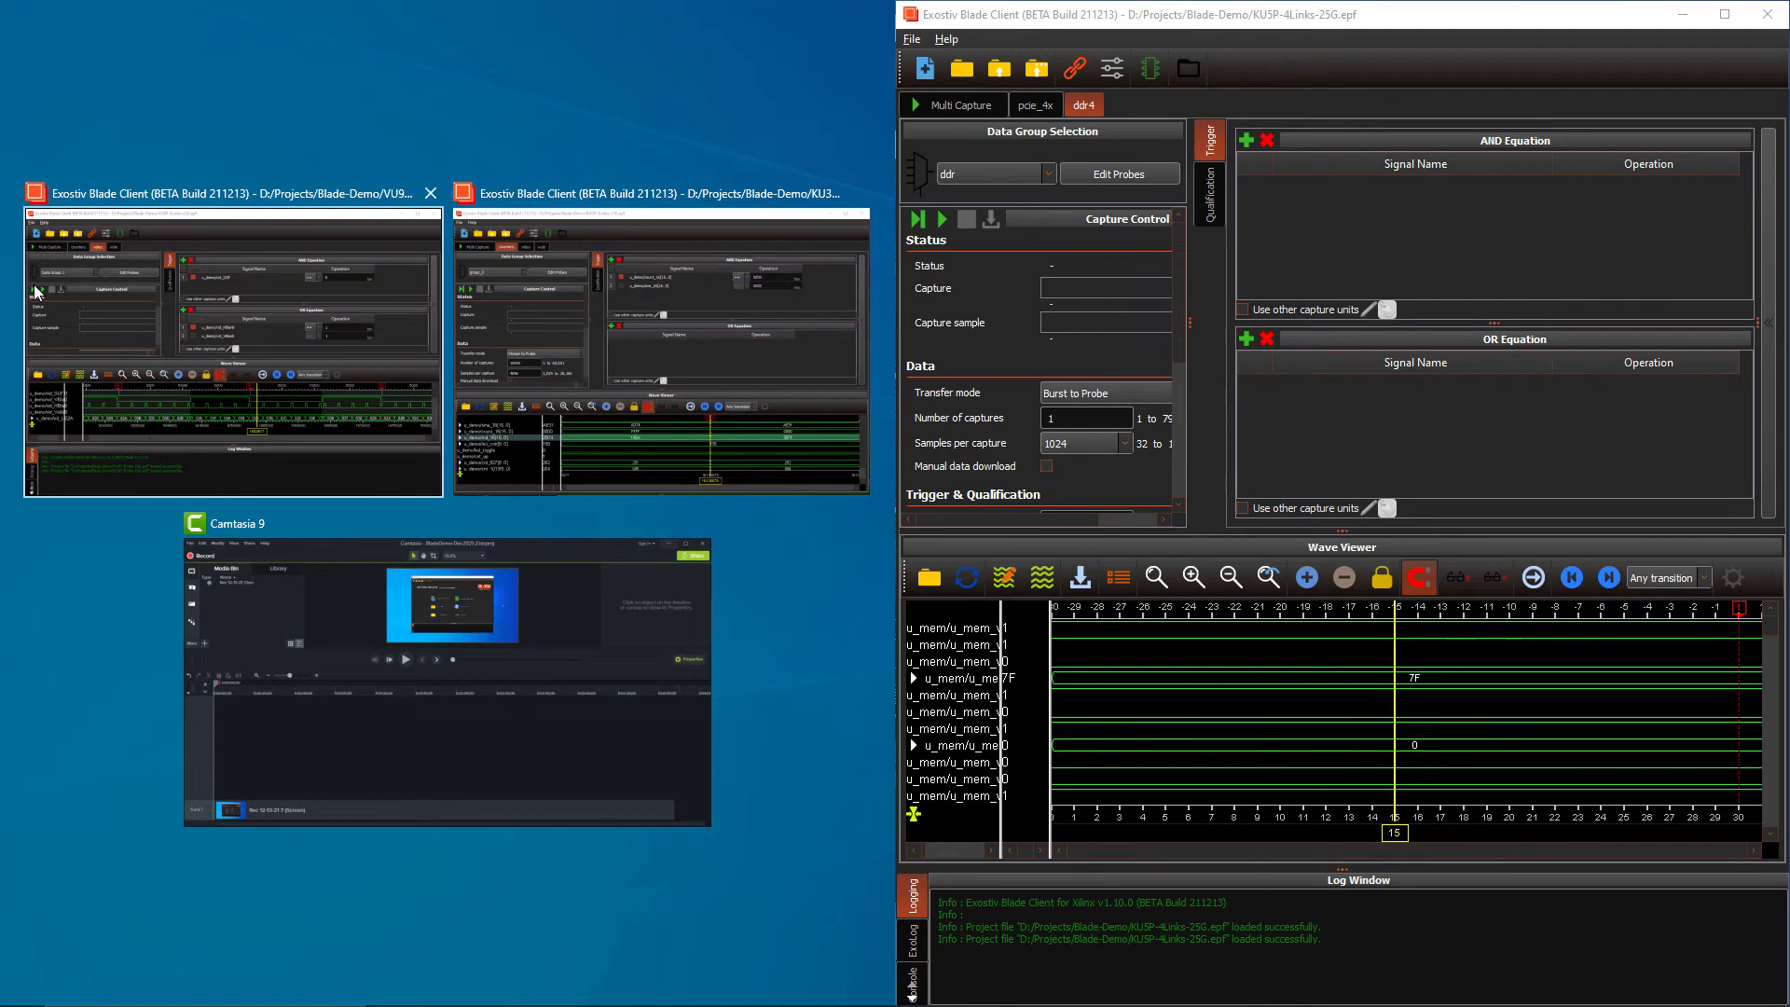
pyautogui.click(668, 354)
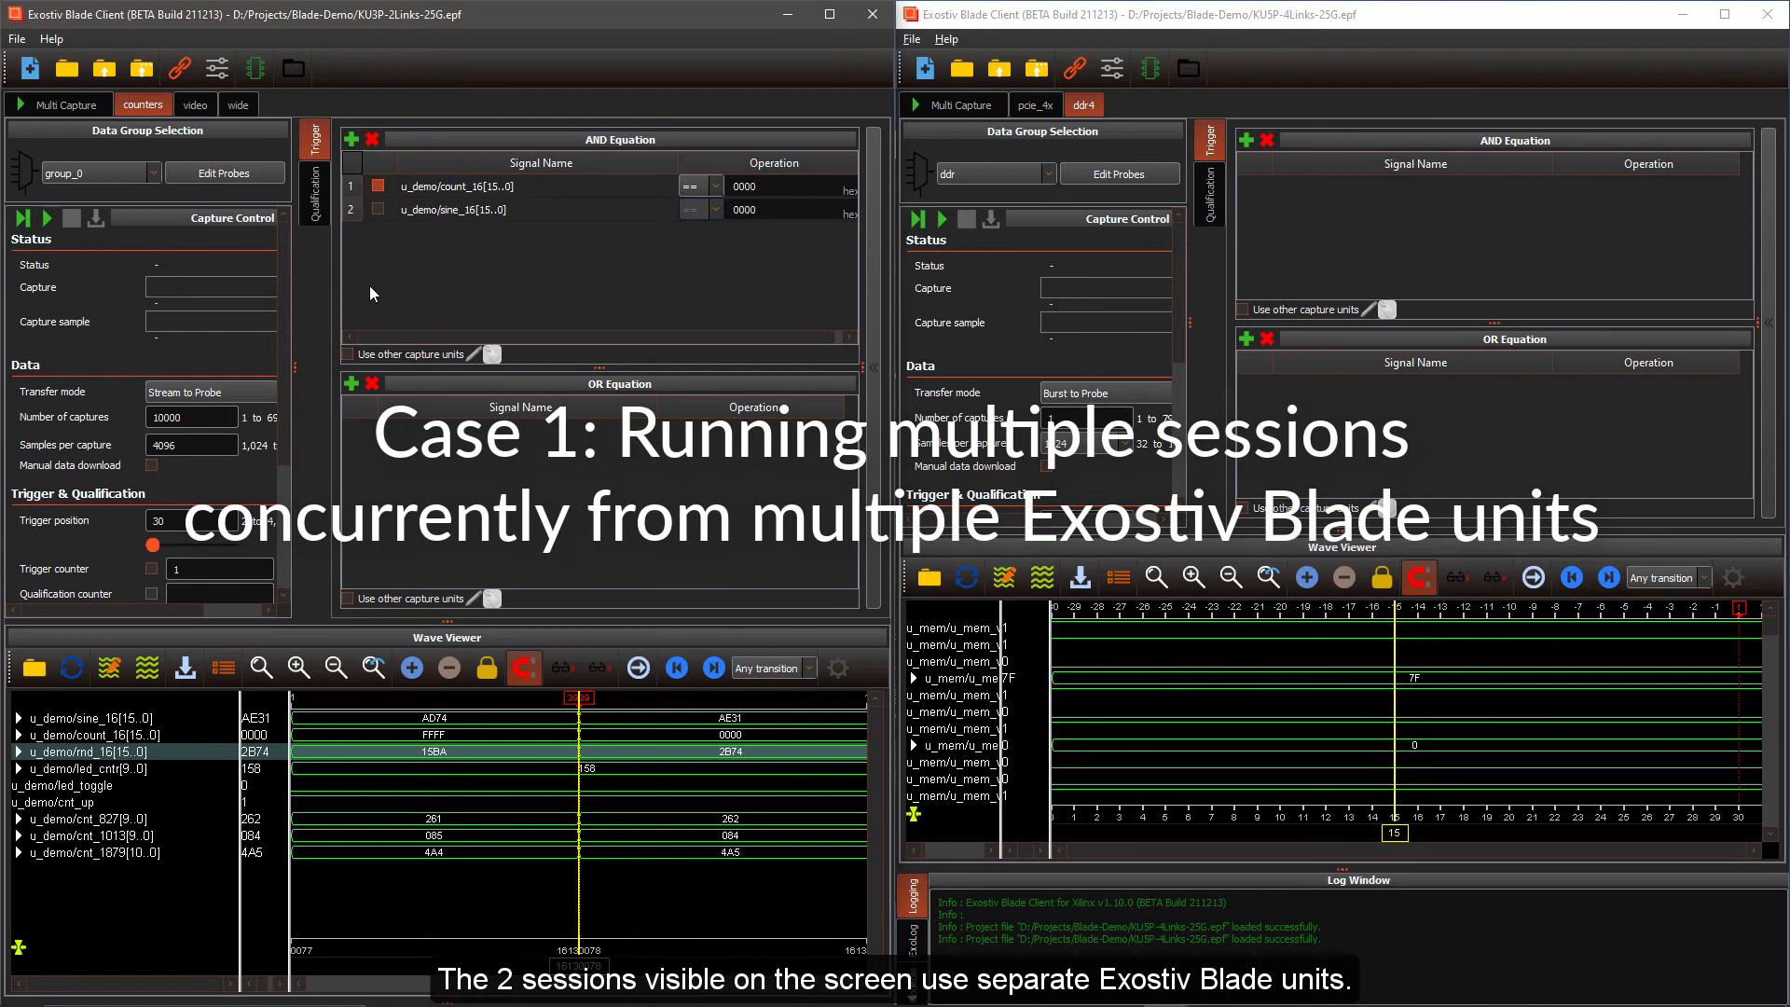
pyautogui.moveTo(295, 369); pyautogui.dragTo(444, 369)
# Set the KU3P-2Links counters unit to Burst to Probe with 5 captures, and start a triggered capture
pyautogui.click(297, 392)
pyautogui.click(287, 410)
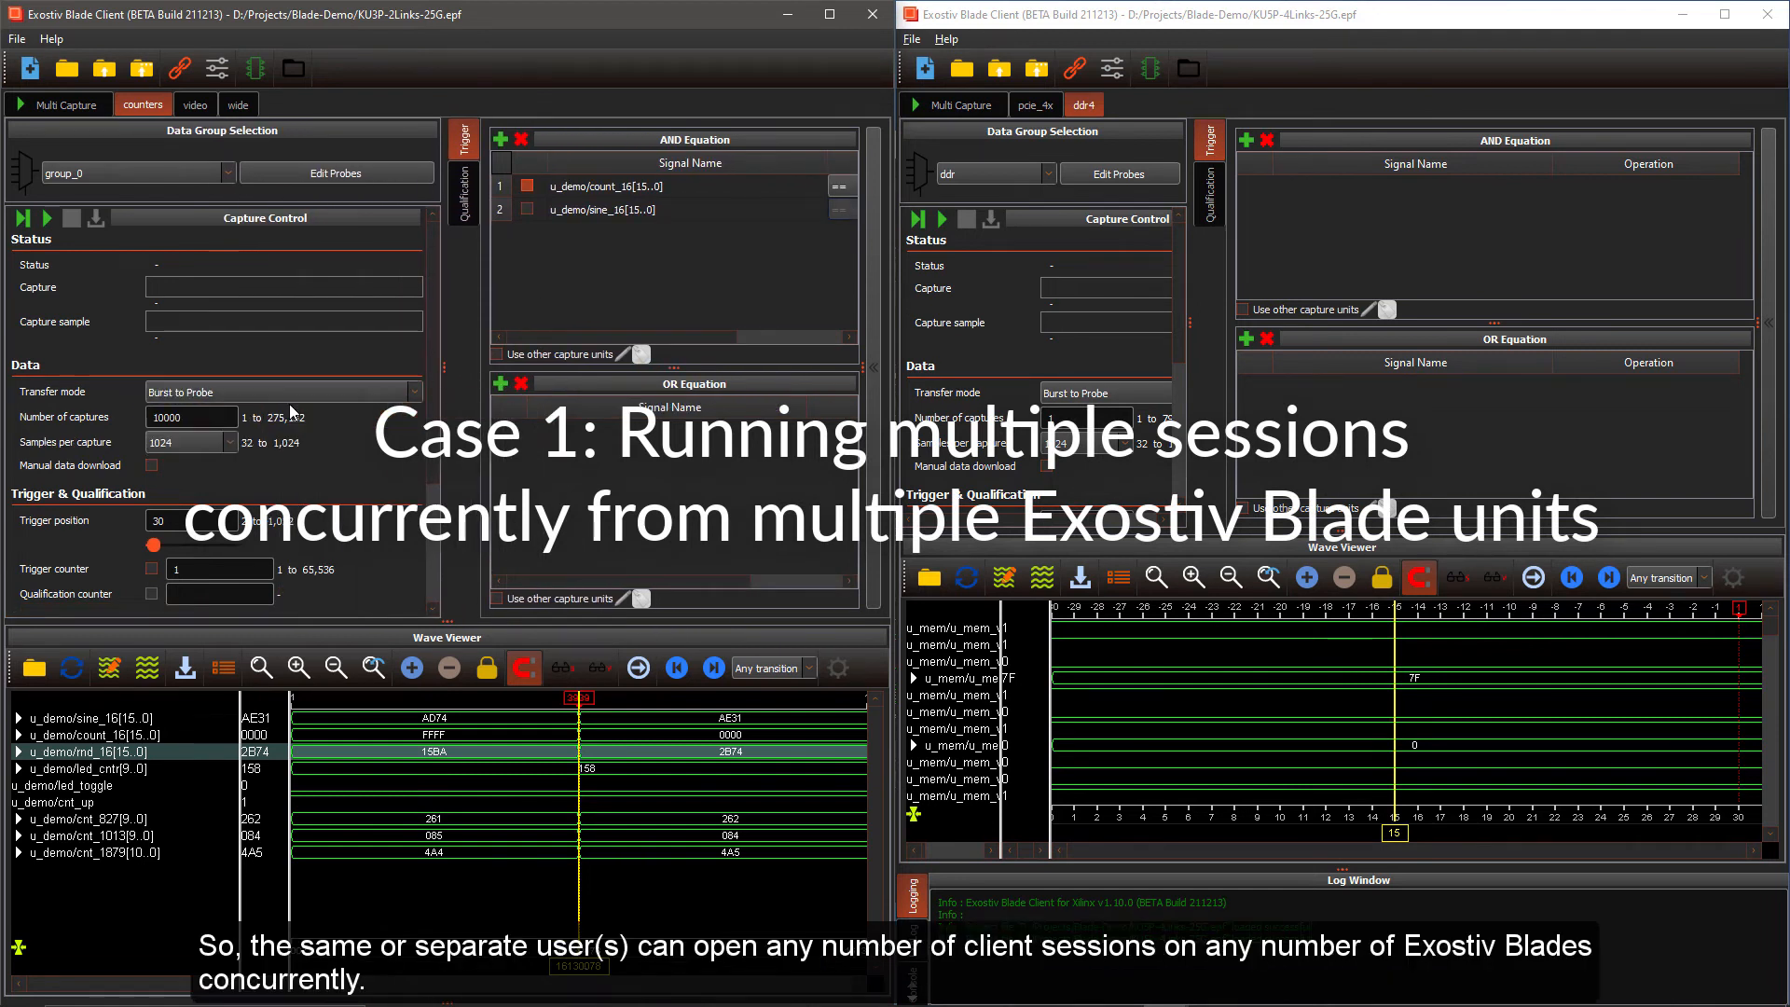
pyautogui.doubleClick(199, 420)
pyautogui.write('5')
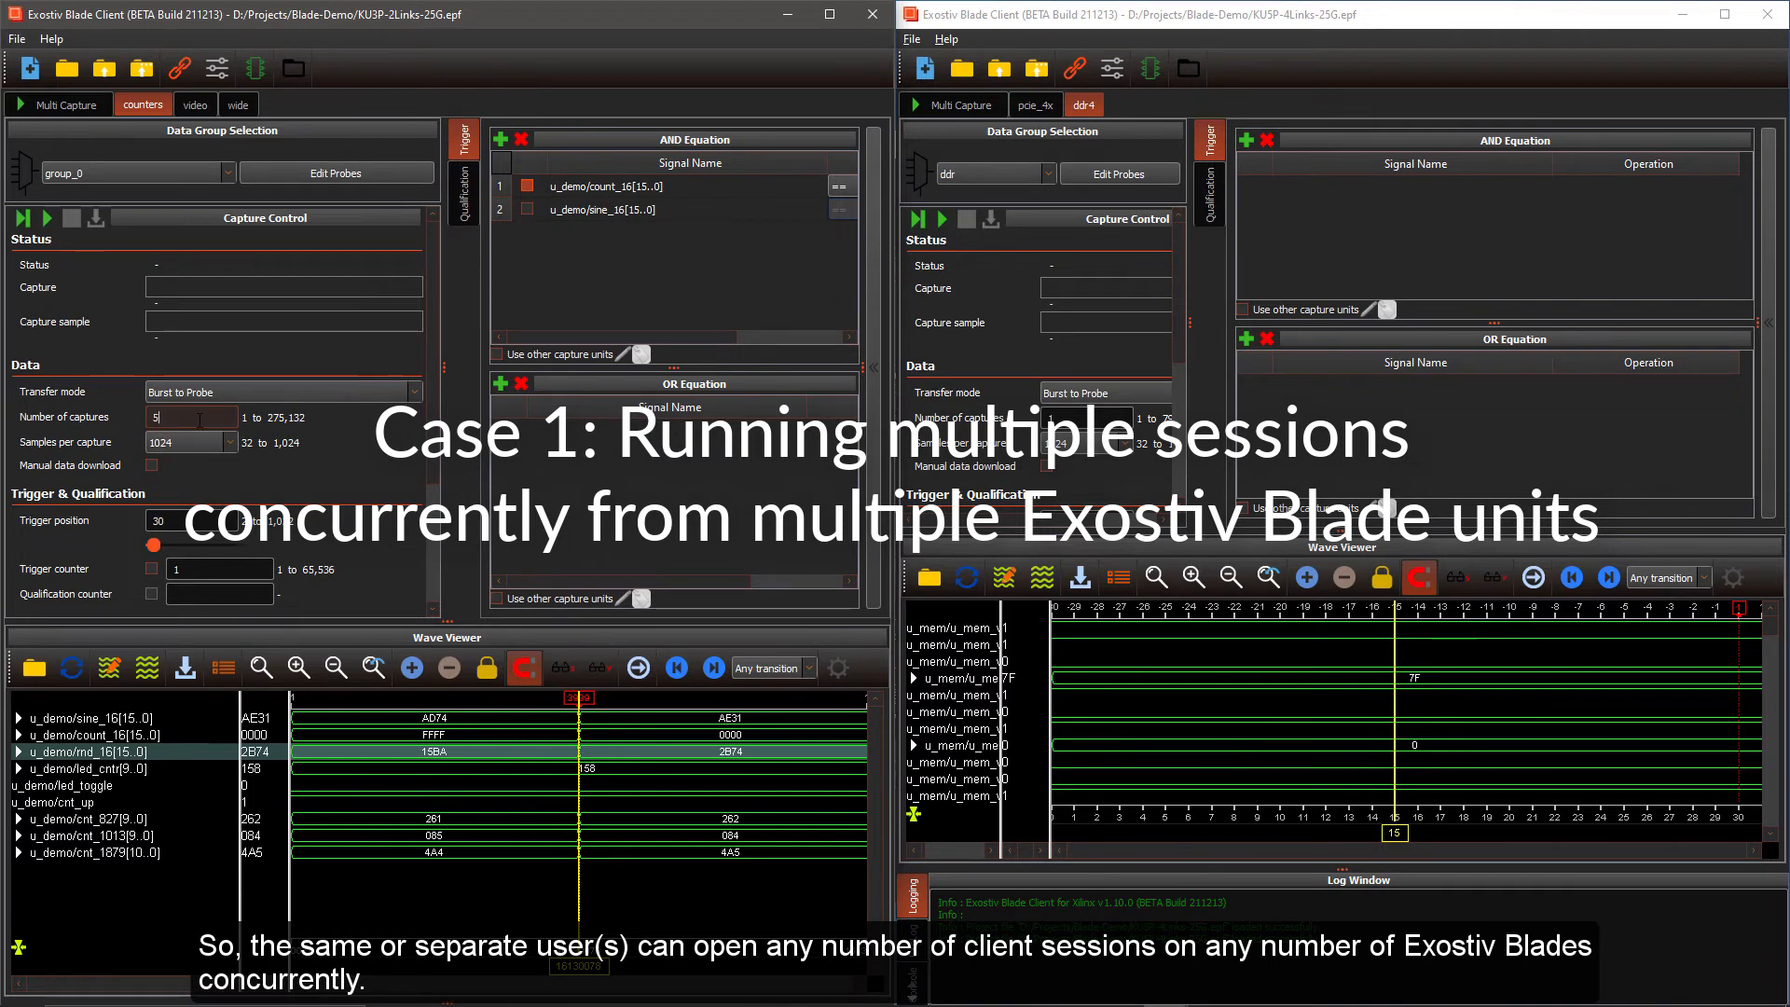
pyautogui.click(23, 219)
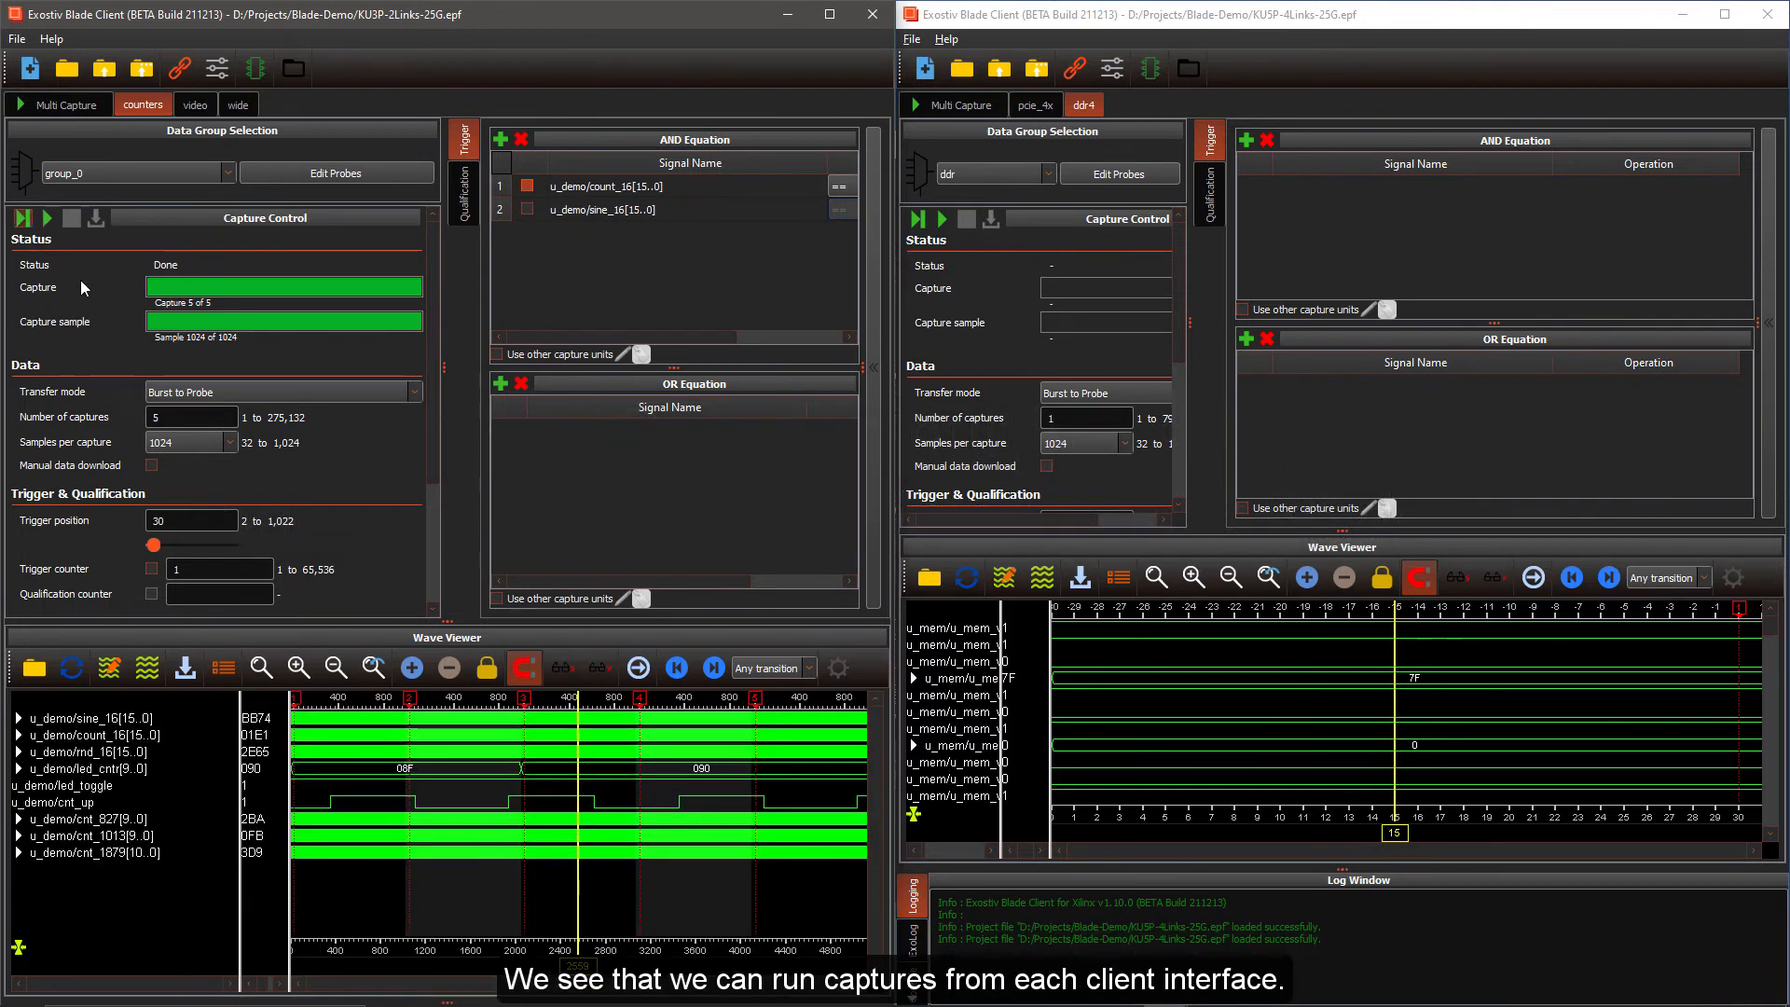
# Examine individual sample values of the counters capture in the enlarged wave viewer, and return it to its normal size
pyautogui.doubleClick(422, 636)
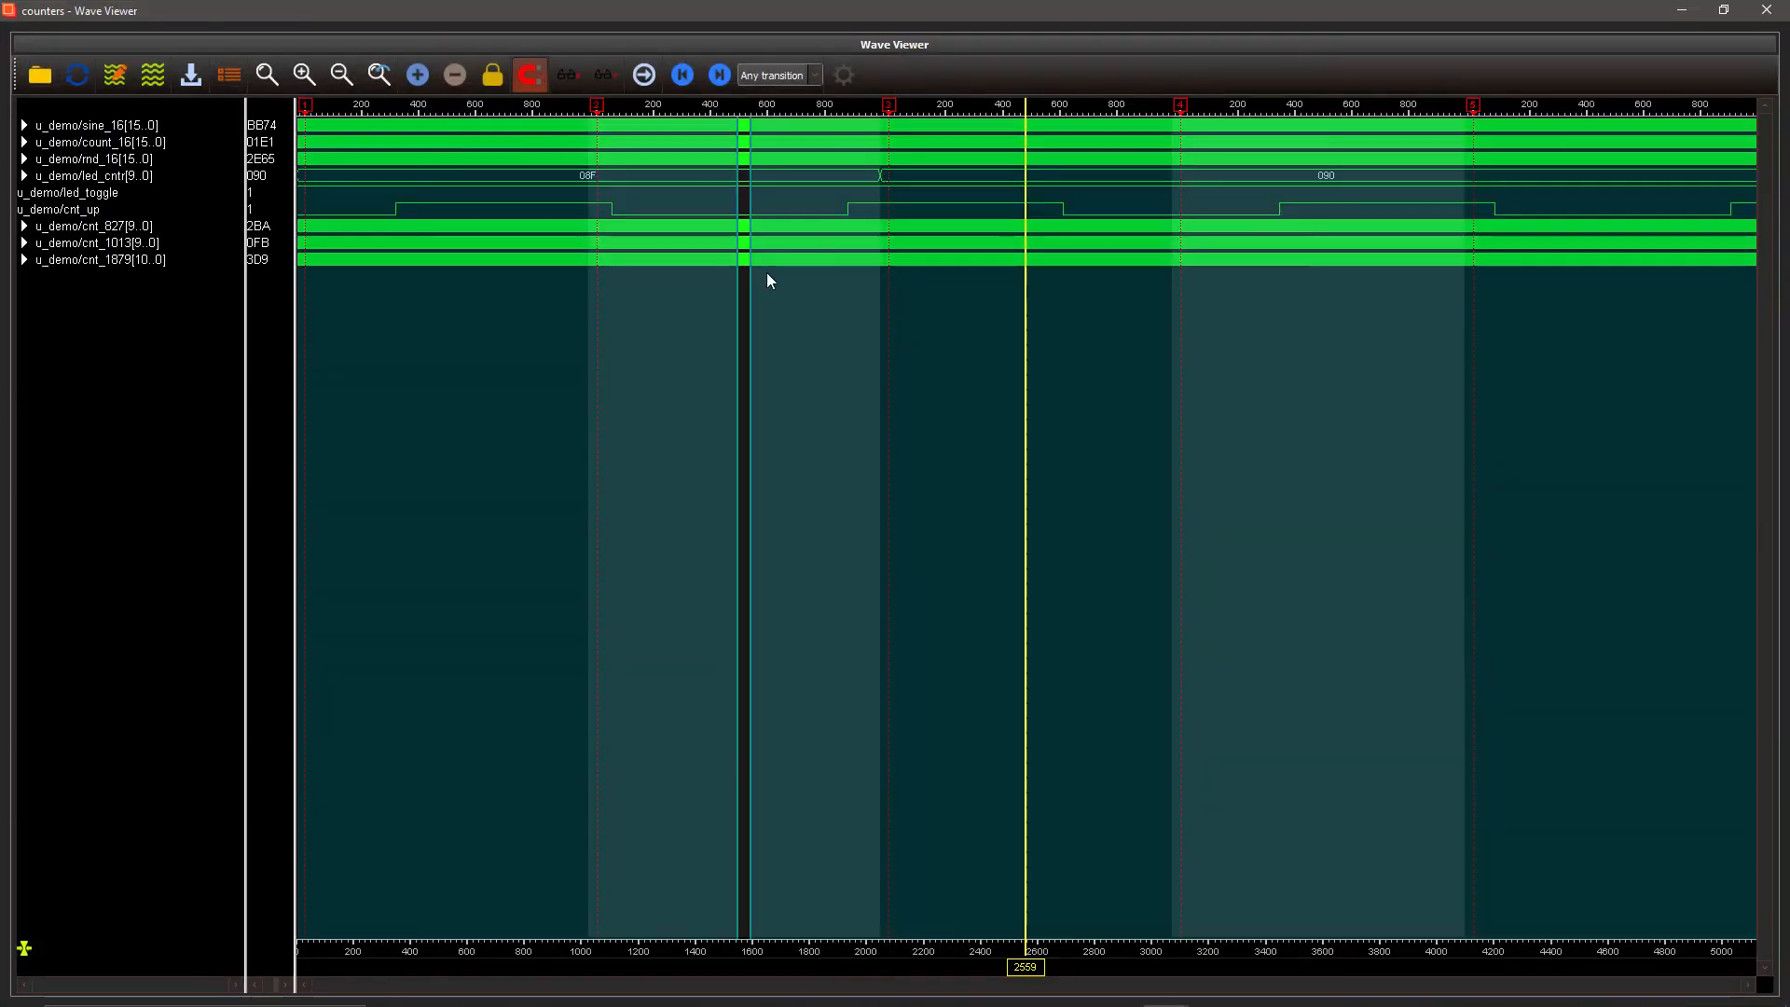
pyautogui.moveTo(767, 272); pyautogui.dragTo(769, 273)
pyautogui.moveTo(641, 269); pyautogui.dragTo(719, 270)
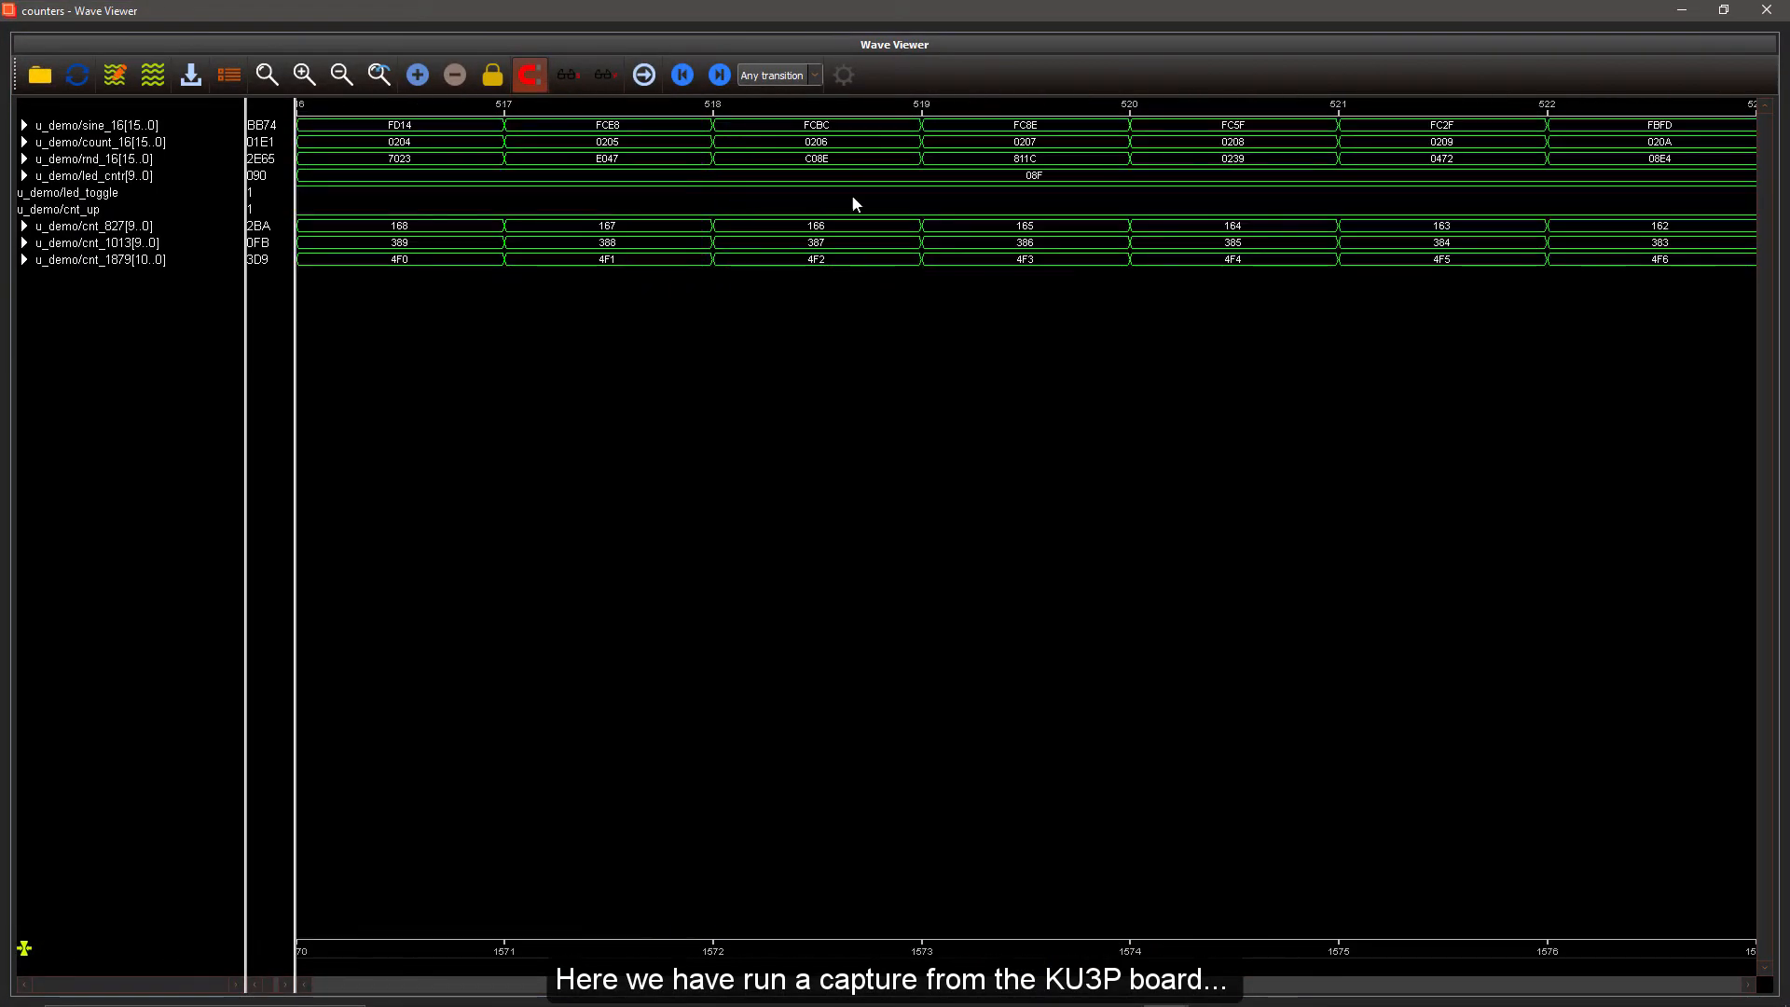
pyautogui.doubleClick(875, 42)
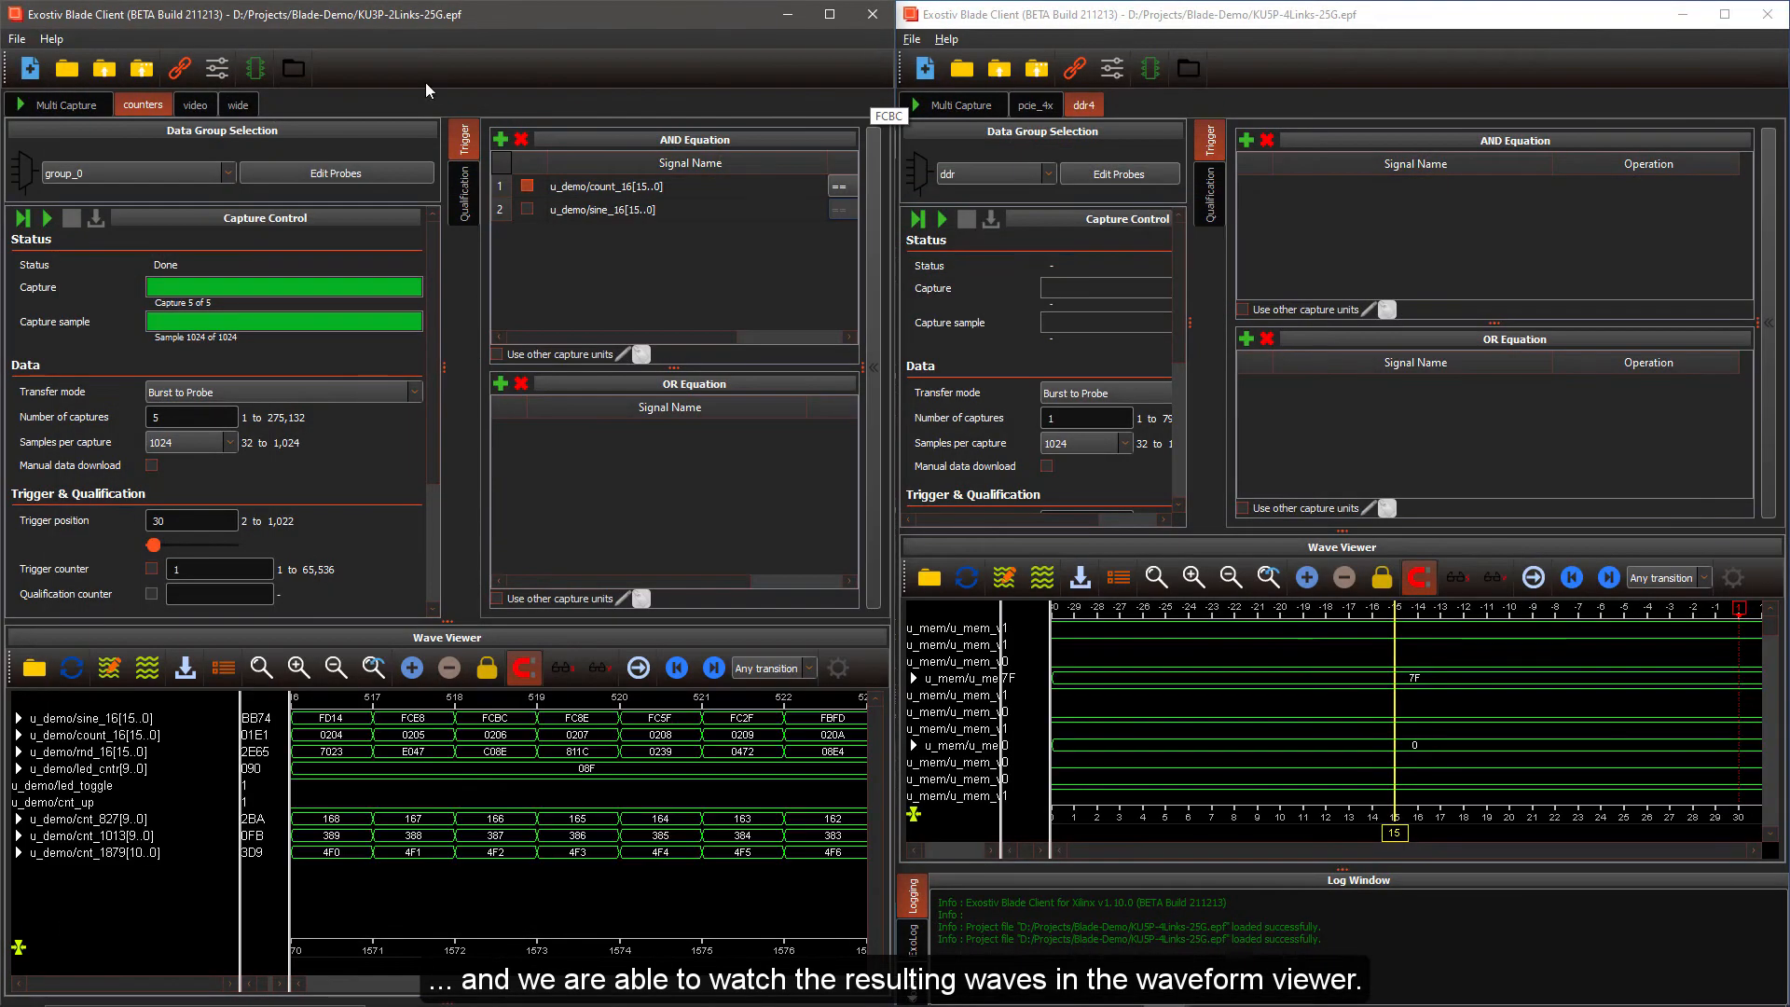
# Start a triggered capture on the ddr4 unit of the KU5P-4Links client, and make the KU3P-2Links wave viewer taller
pyautogui.click(1425, 91)
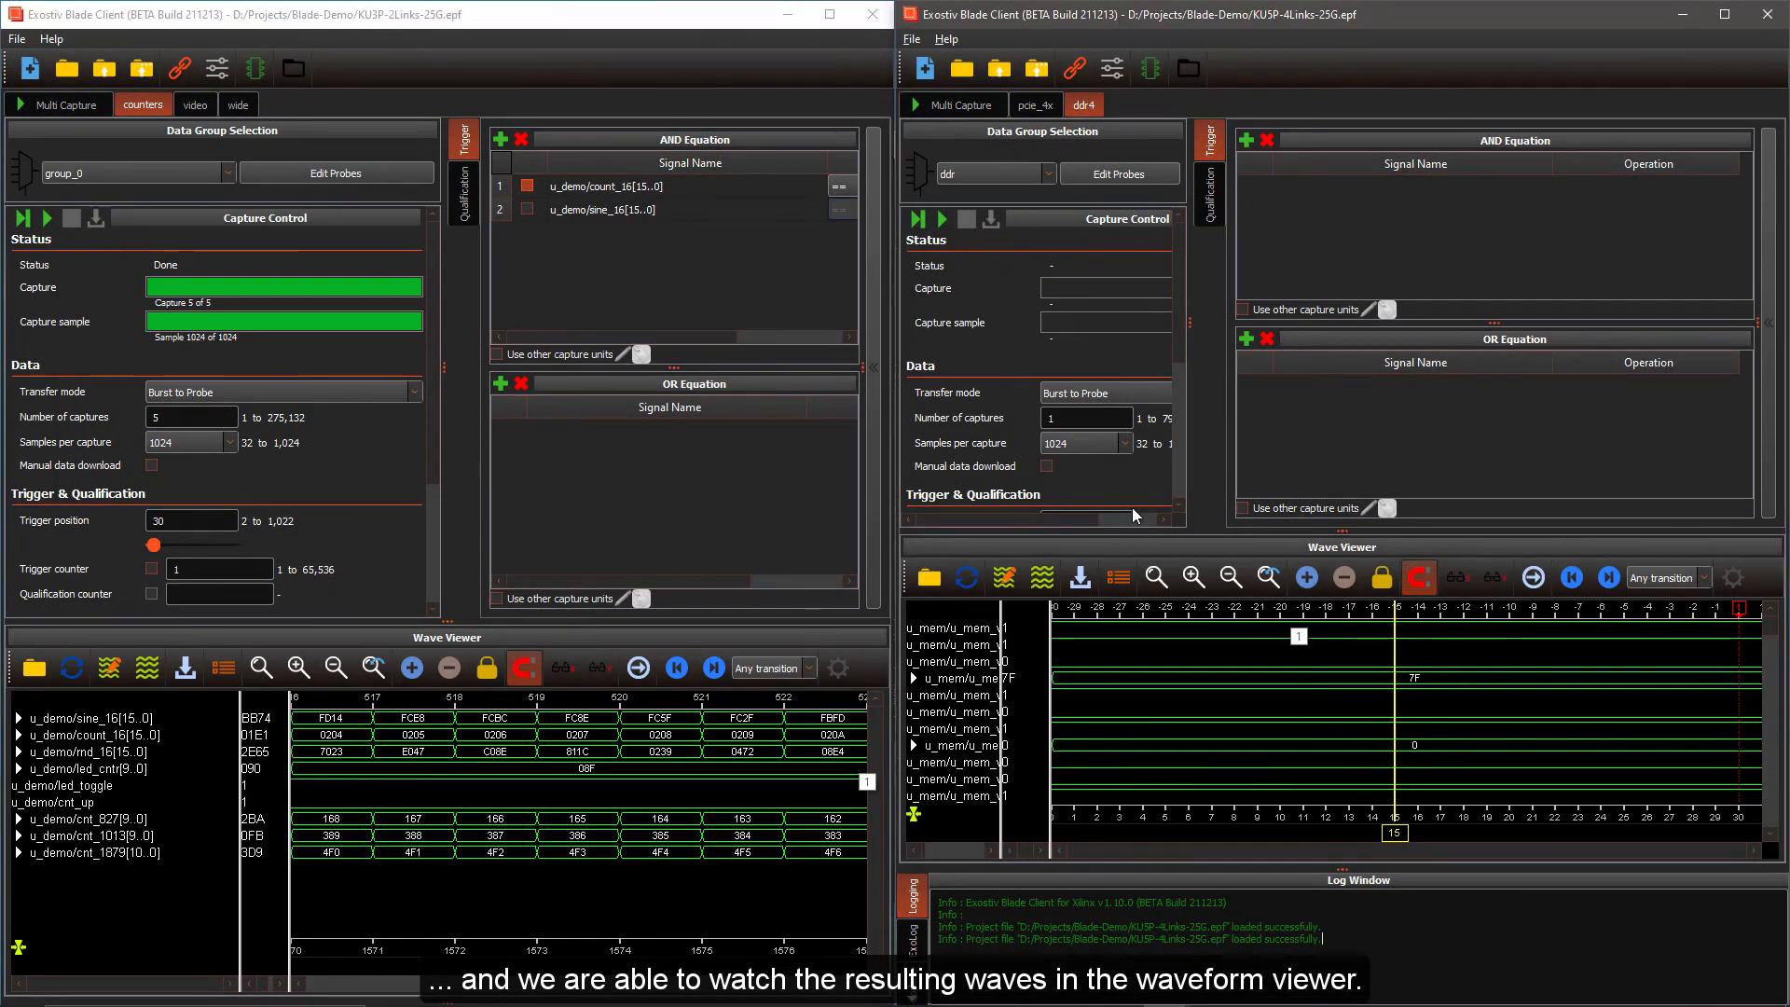
pyautogui.click(918, 219)
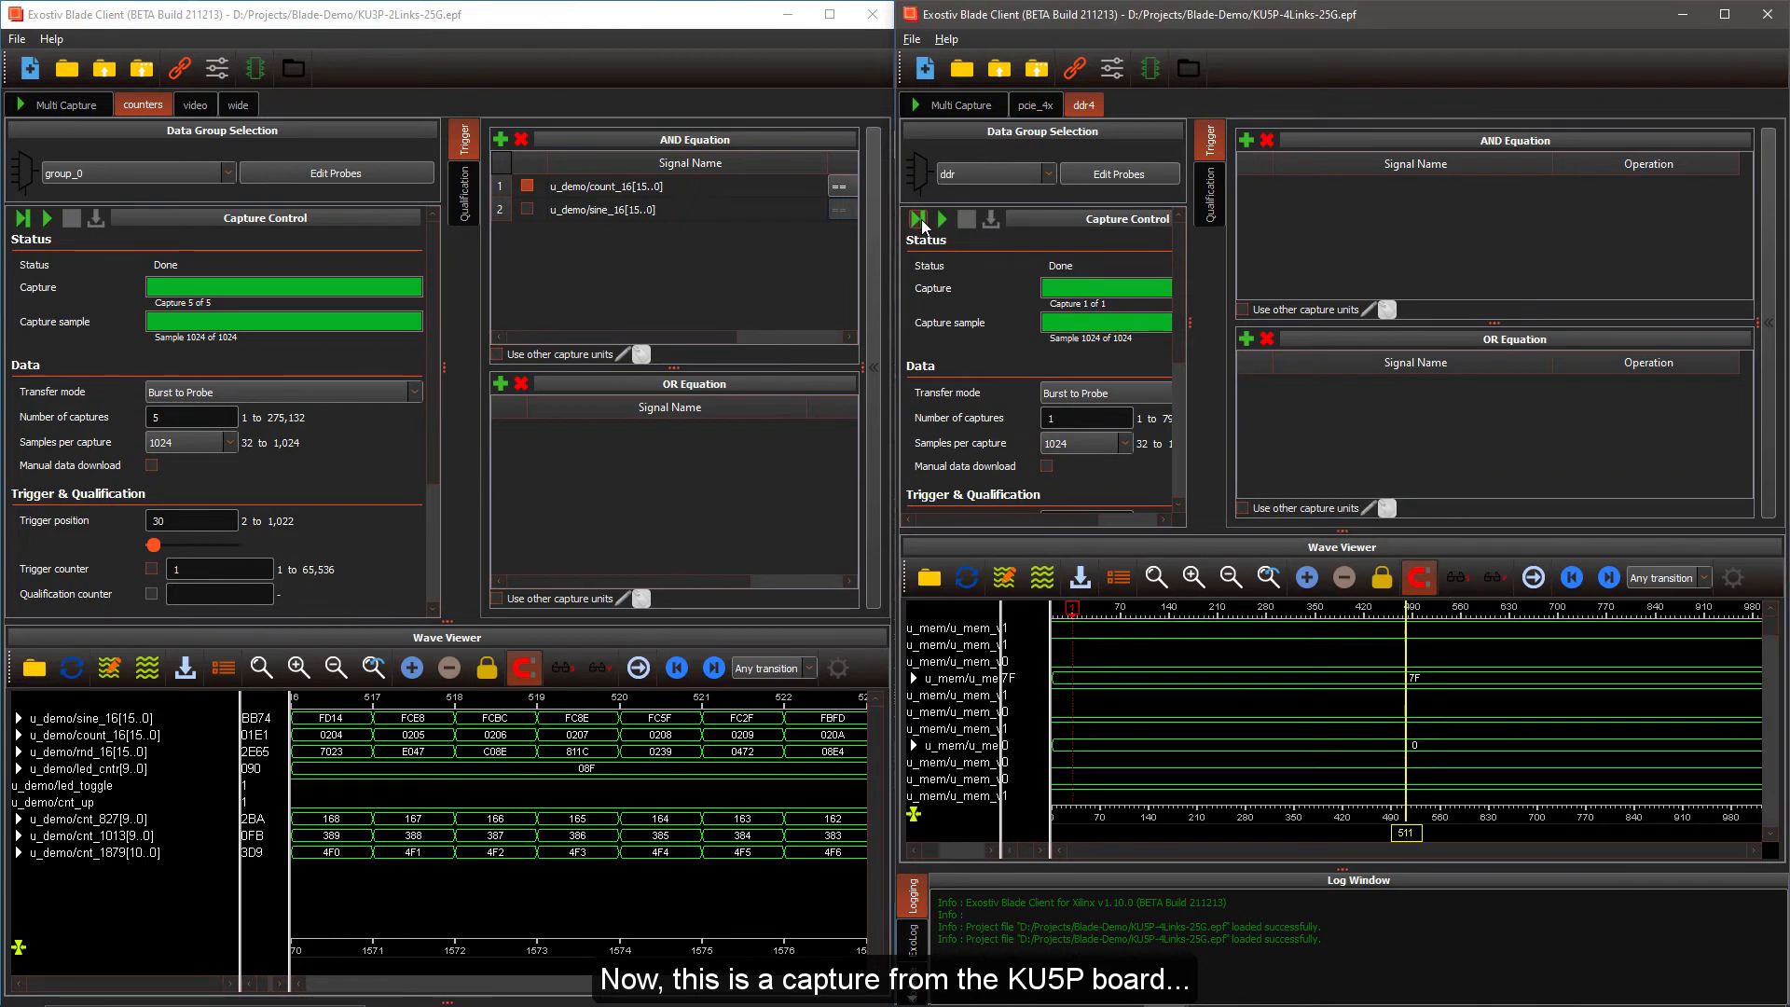
pyautogui.moveTo(448, 621); pyautogui.dragTo(444, 528)
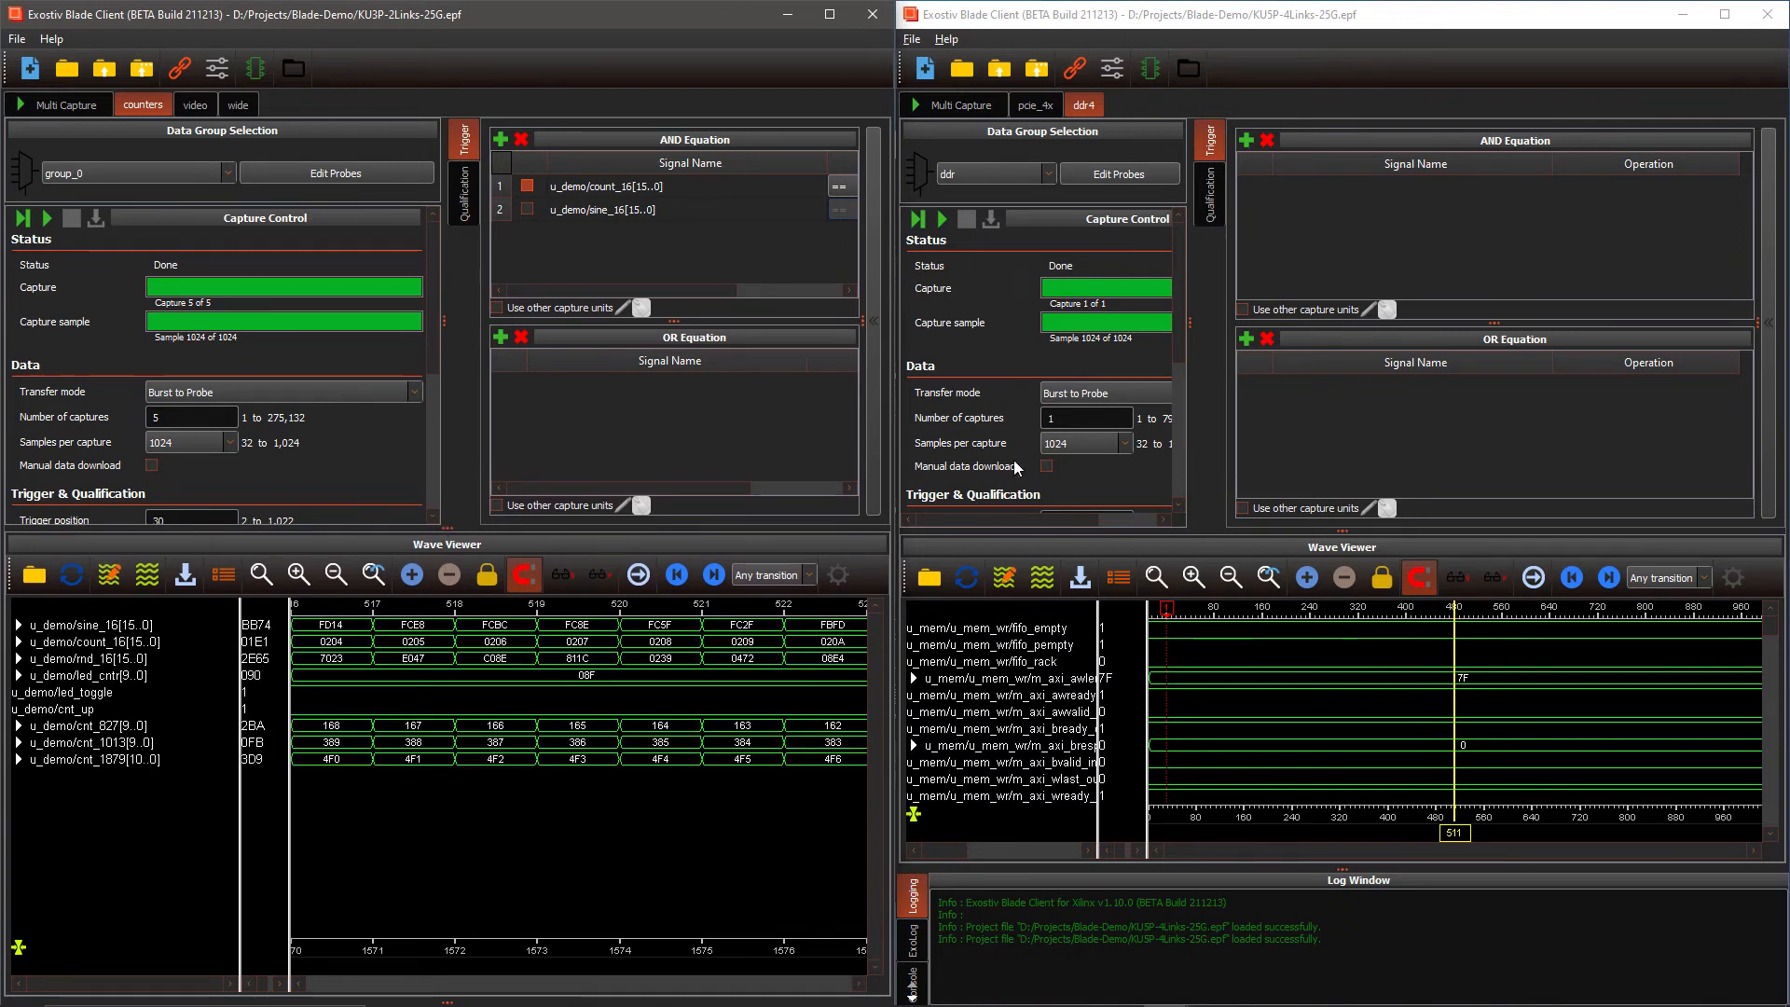
# Set the pcie_4x unit to 3 captures, and capture it untriggered alongside a triggered 10000-capture Stream to Probe run of the KU3P-2Links counters
pyautogui.click(1035, 104)
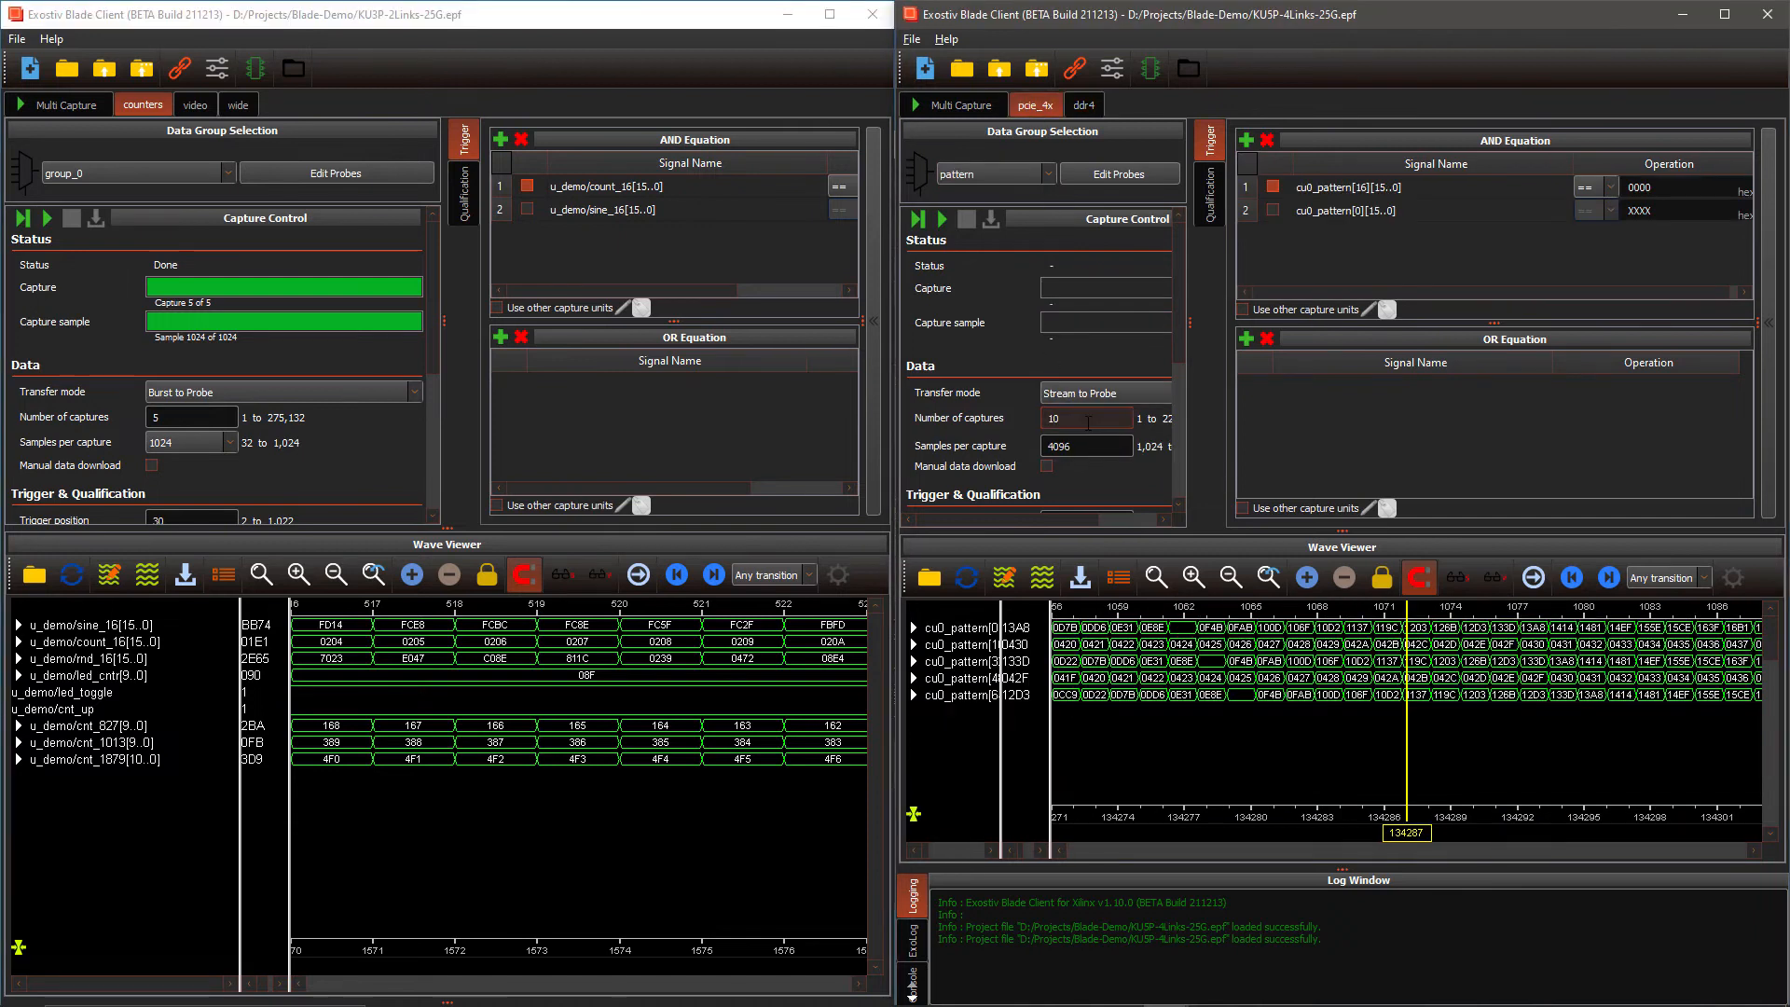
pyautogui.doubleClick(1086, 416)
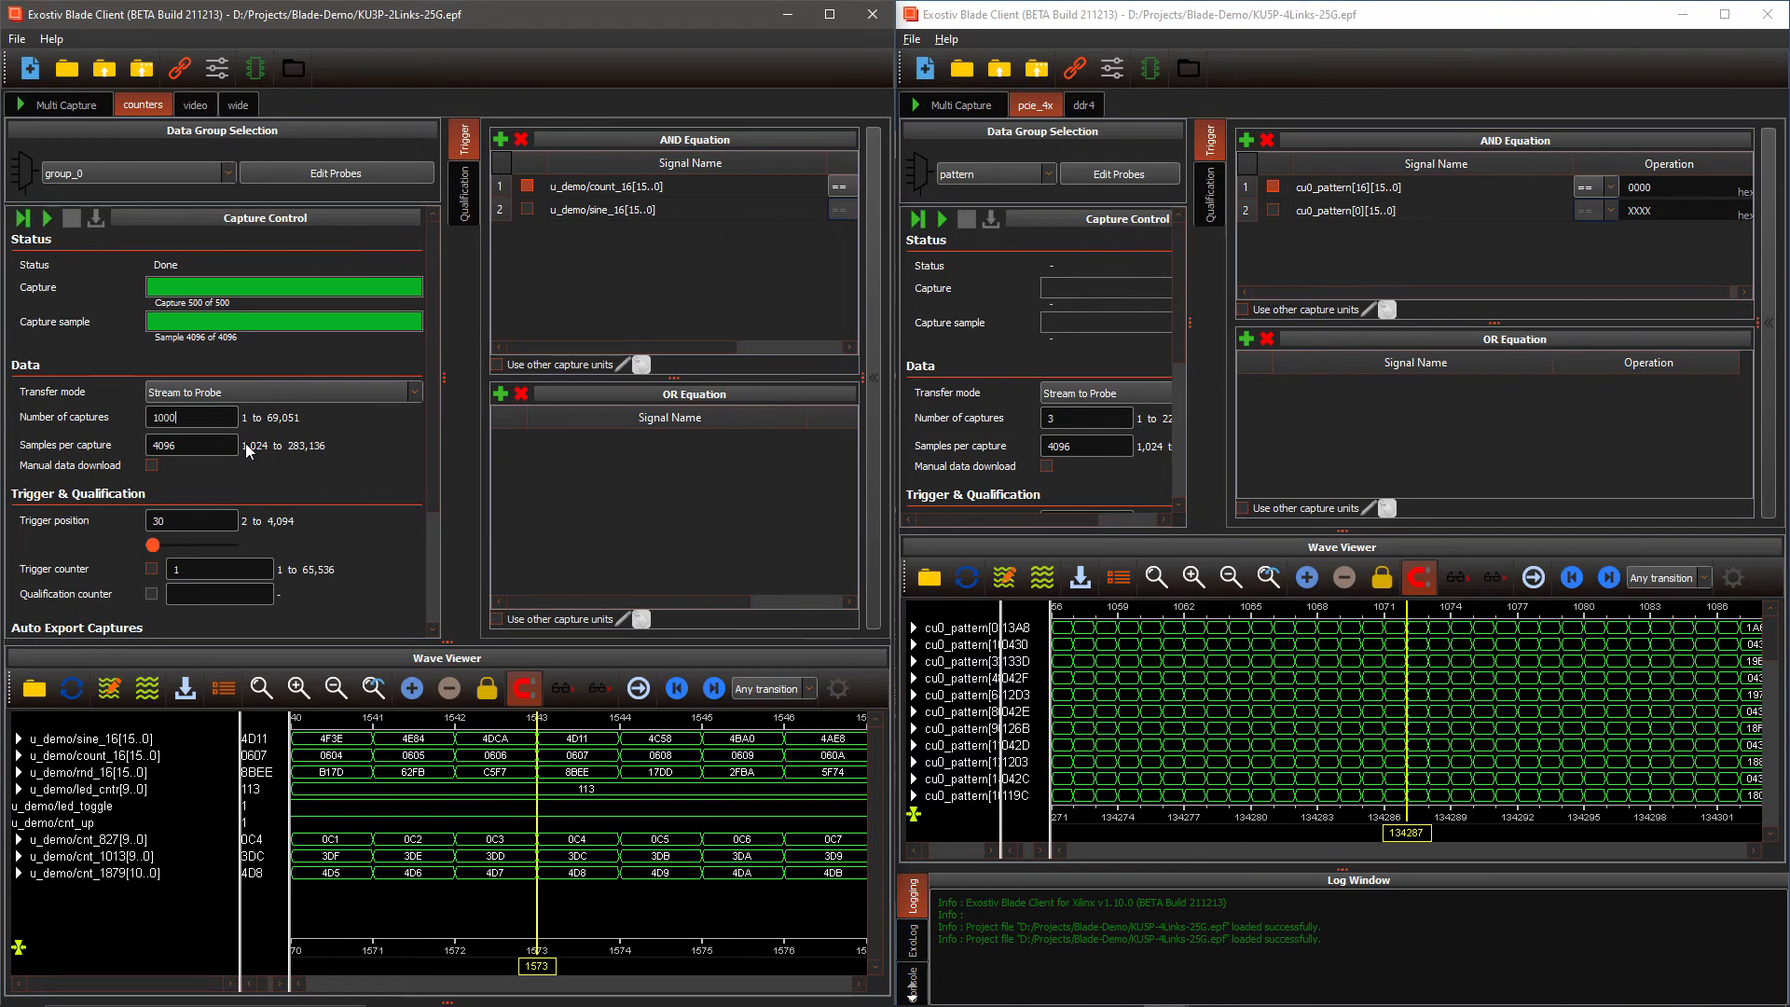
pyautogui.click(30, 226)
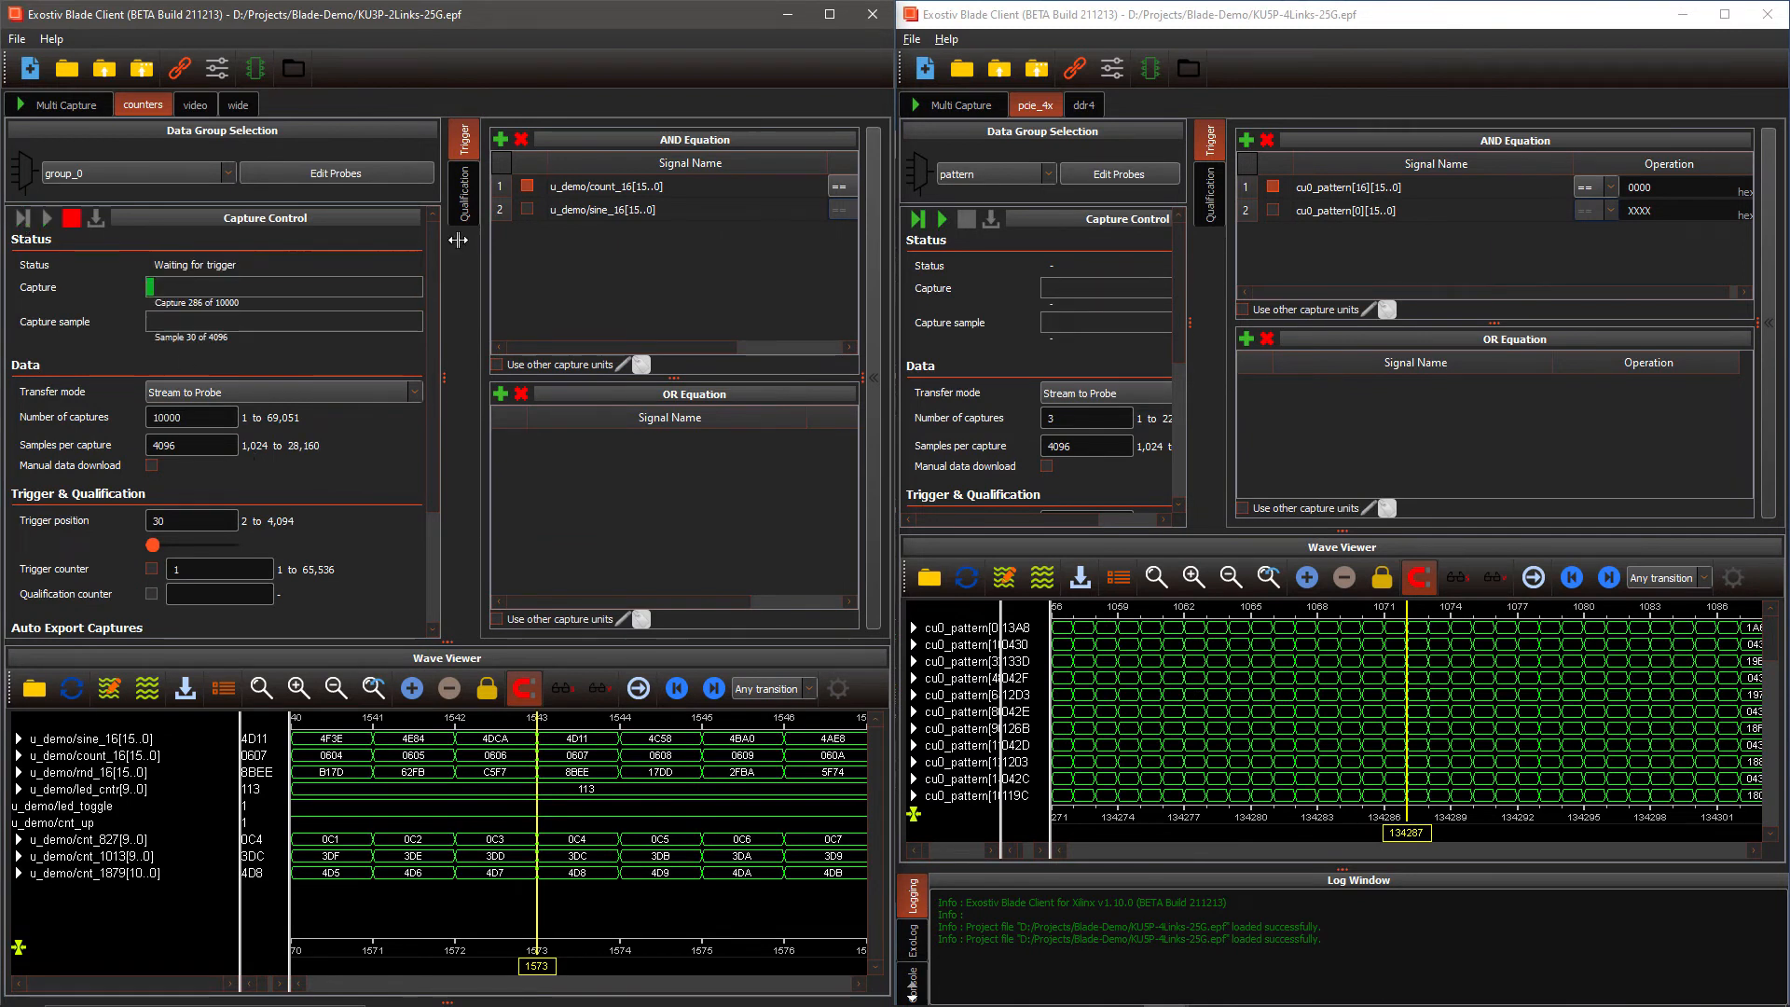
pyautogui.click(942, 219)
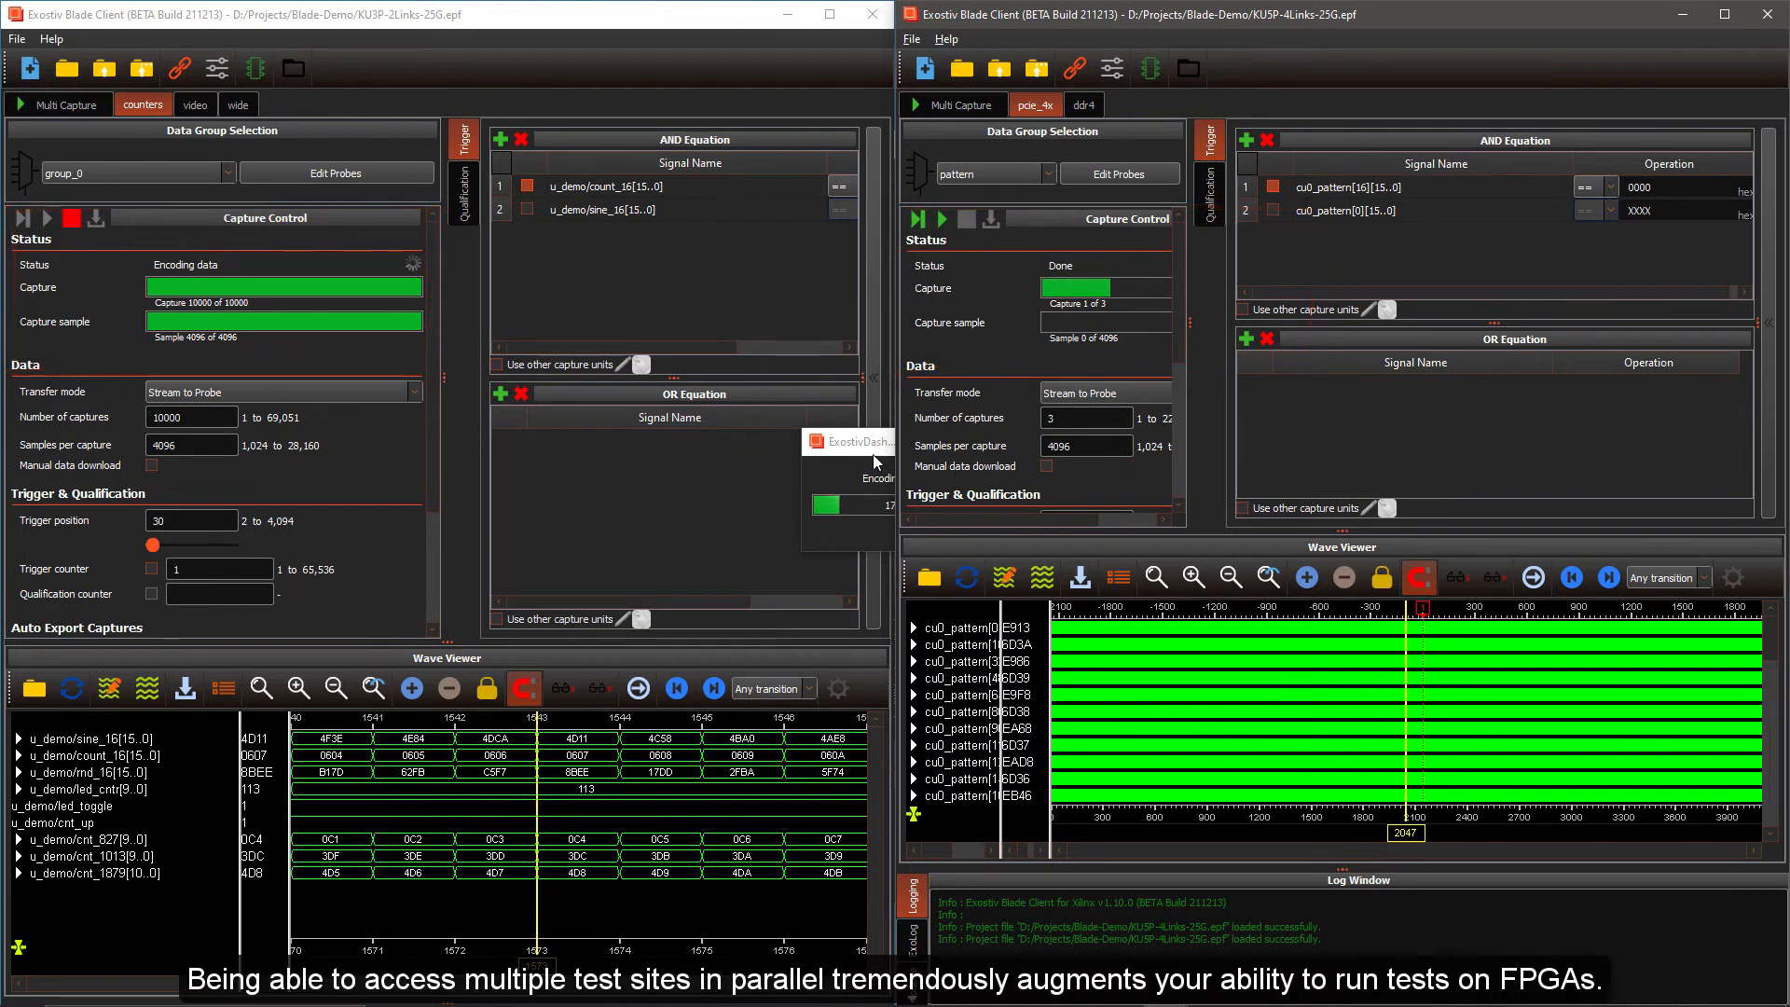
# Run an untriggered capture on the ddr4 unit while the counters data is encoding, and make the KU5P-4Links wave viewer taller
pyautogui.moveTo(860, 453); pyautogui.dragTo(431, 384)
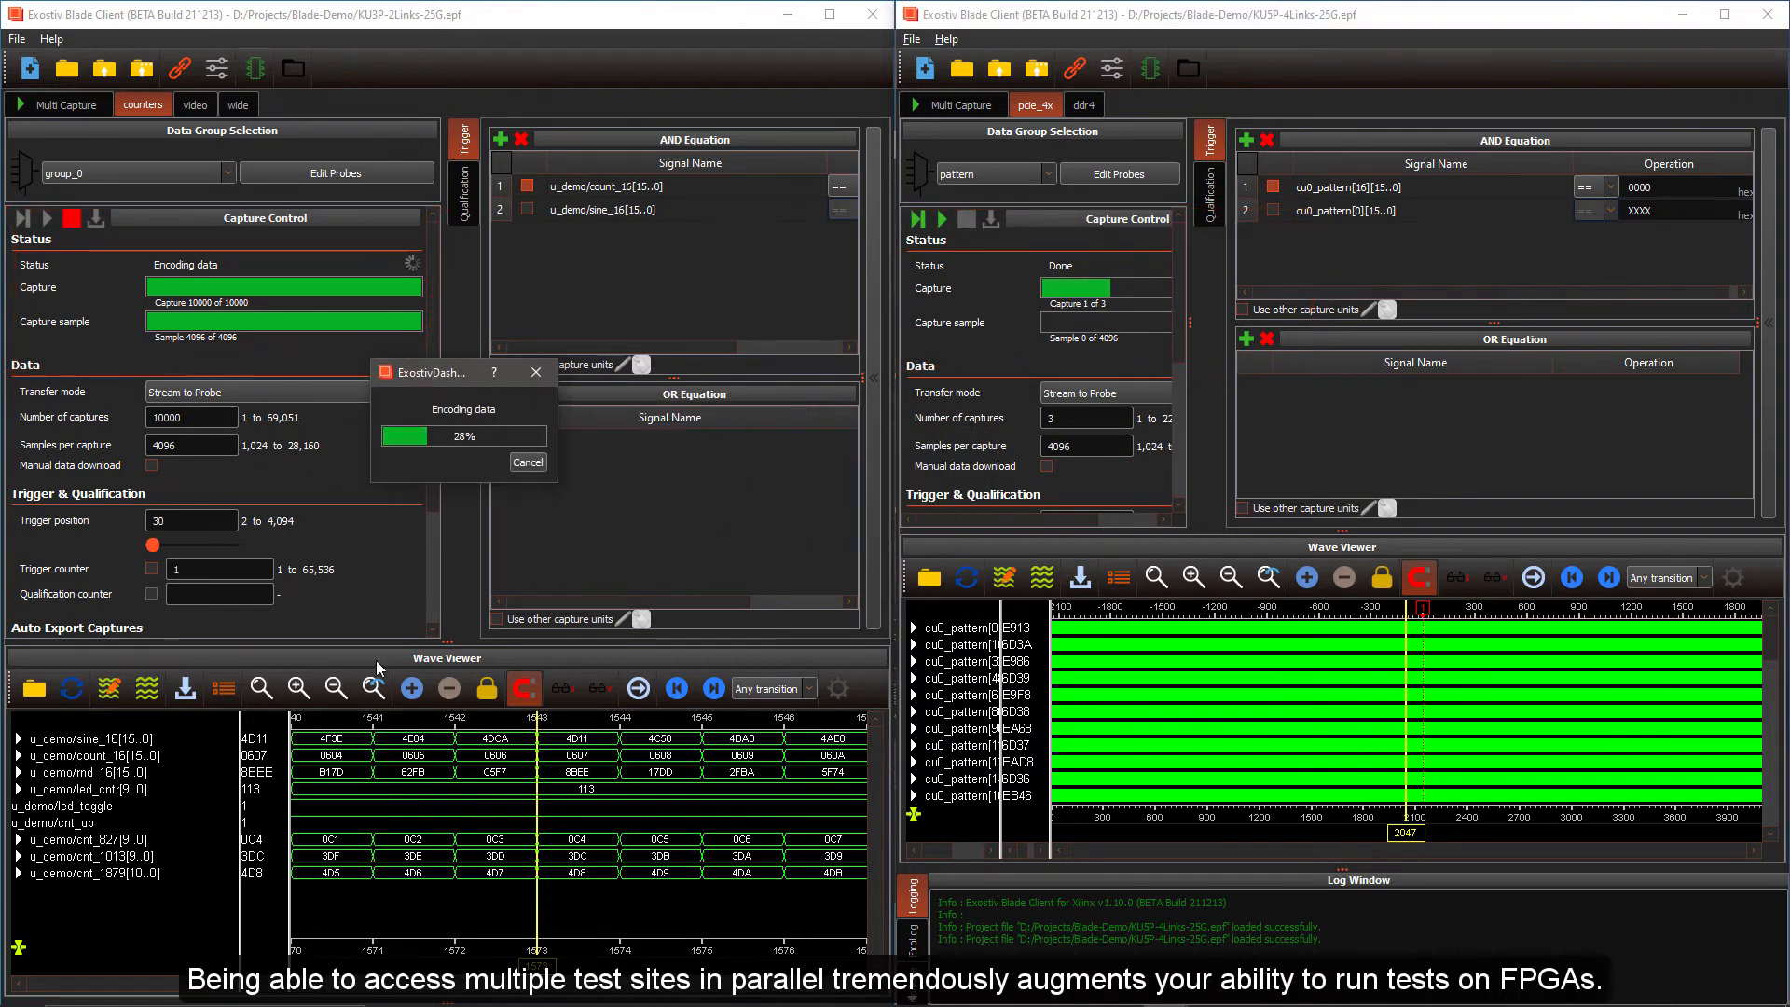
pyautogui.click(1311, 101)
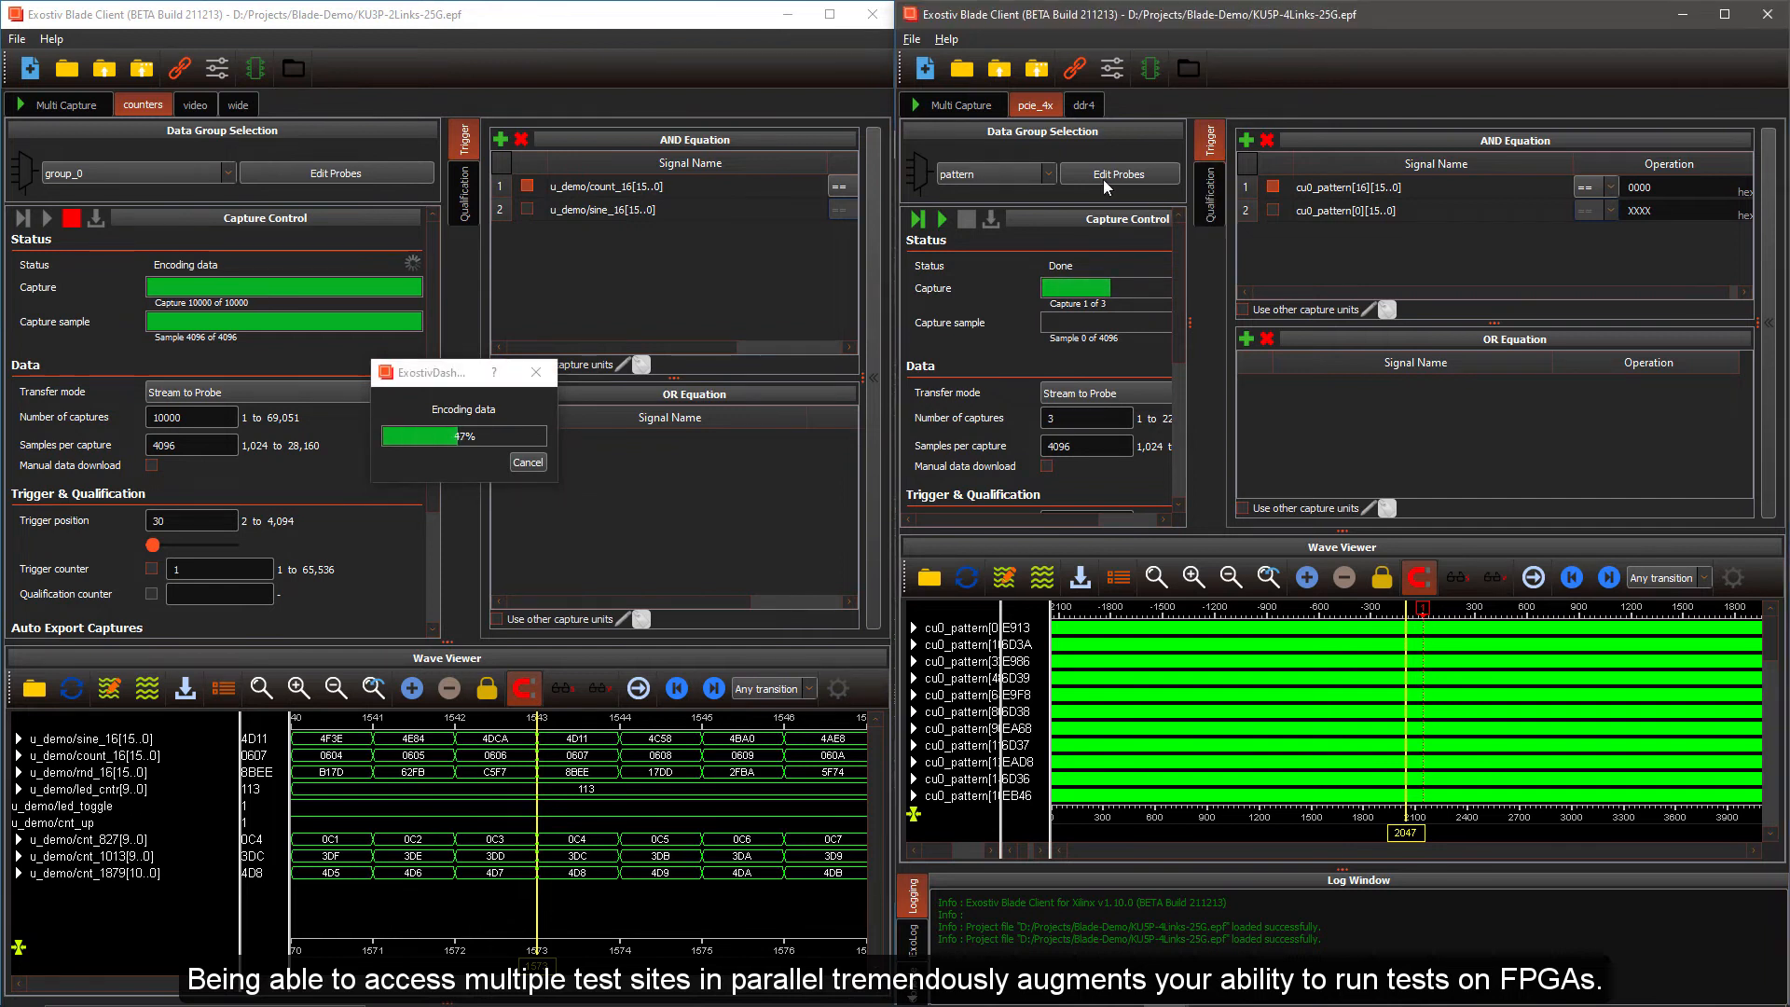
pyautogui.click(1091, 108)
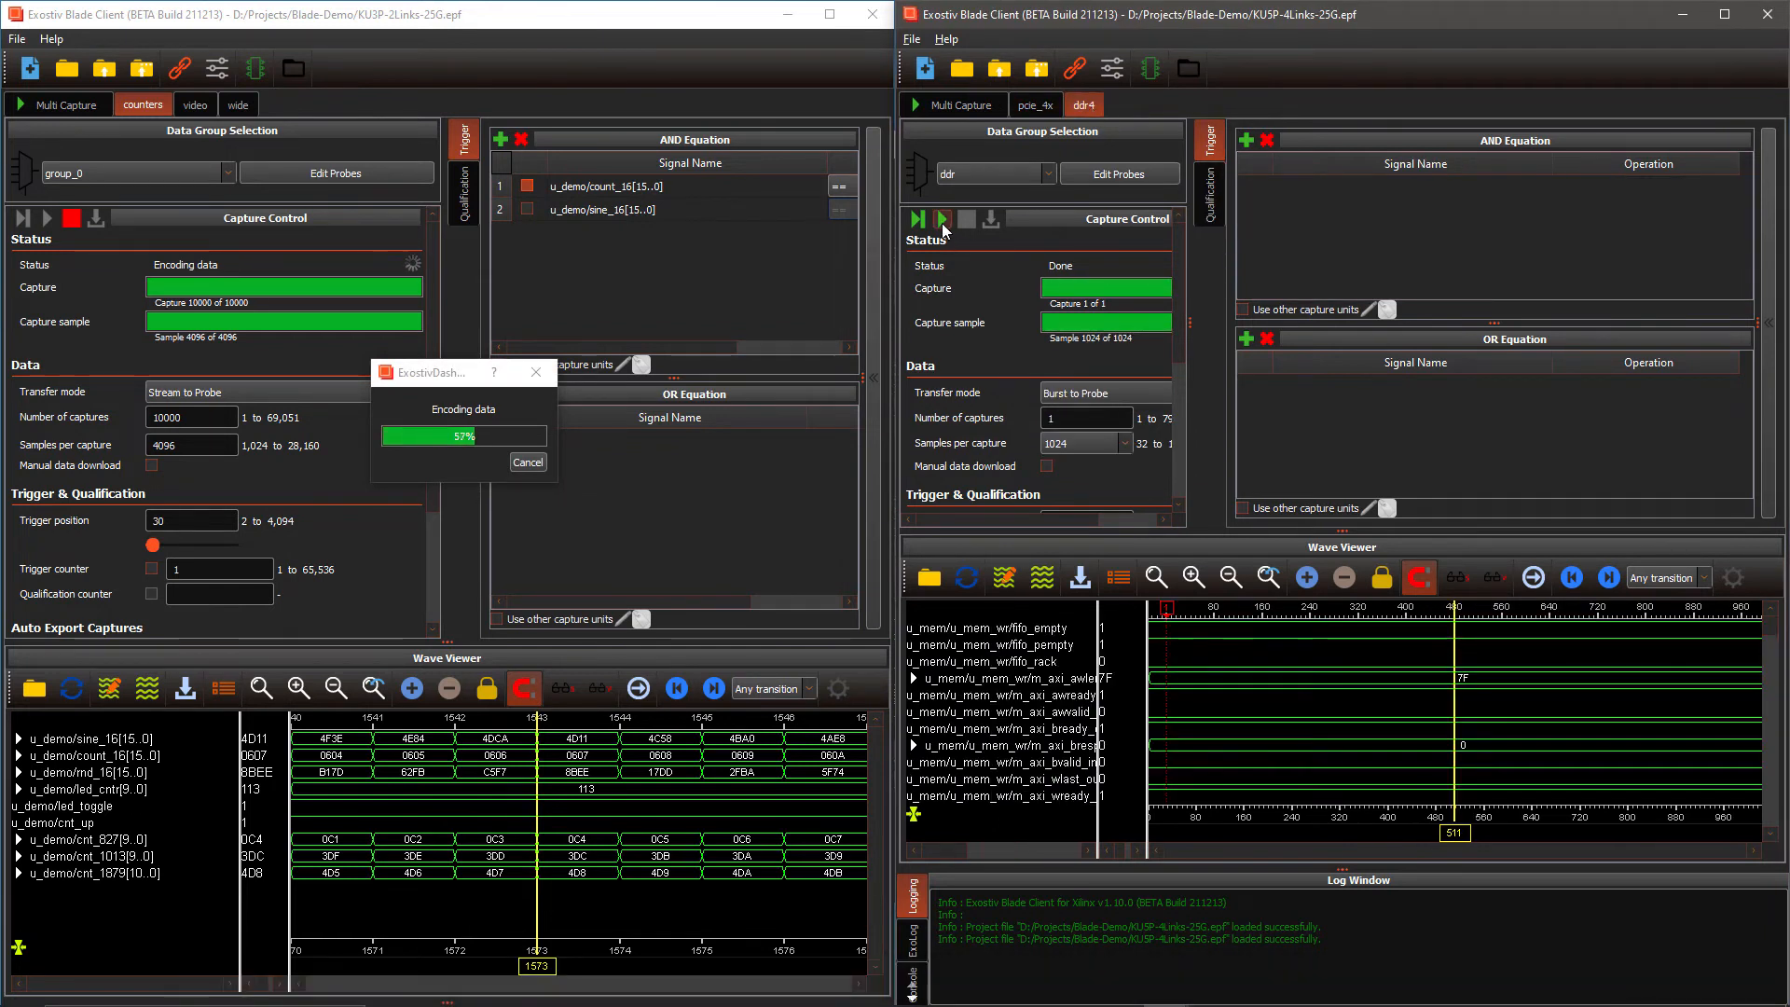
pyautogui.click(943, 224)
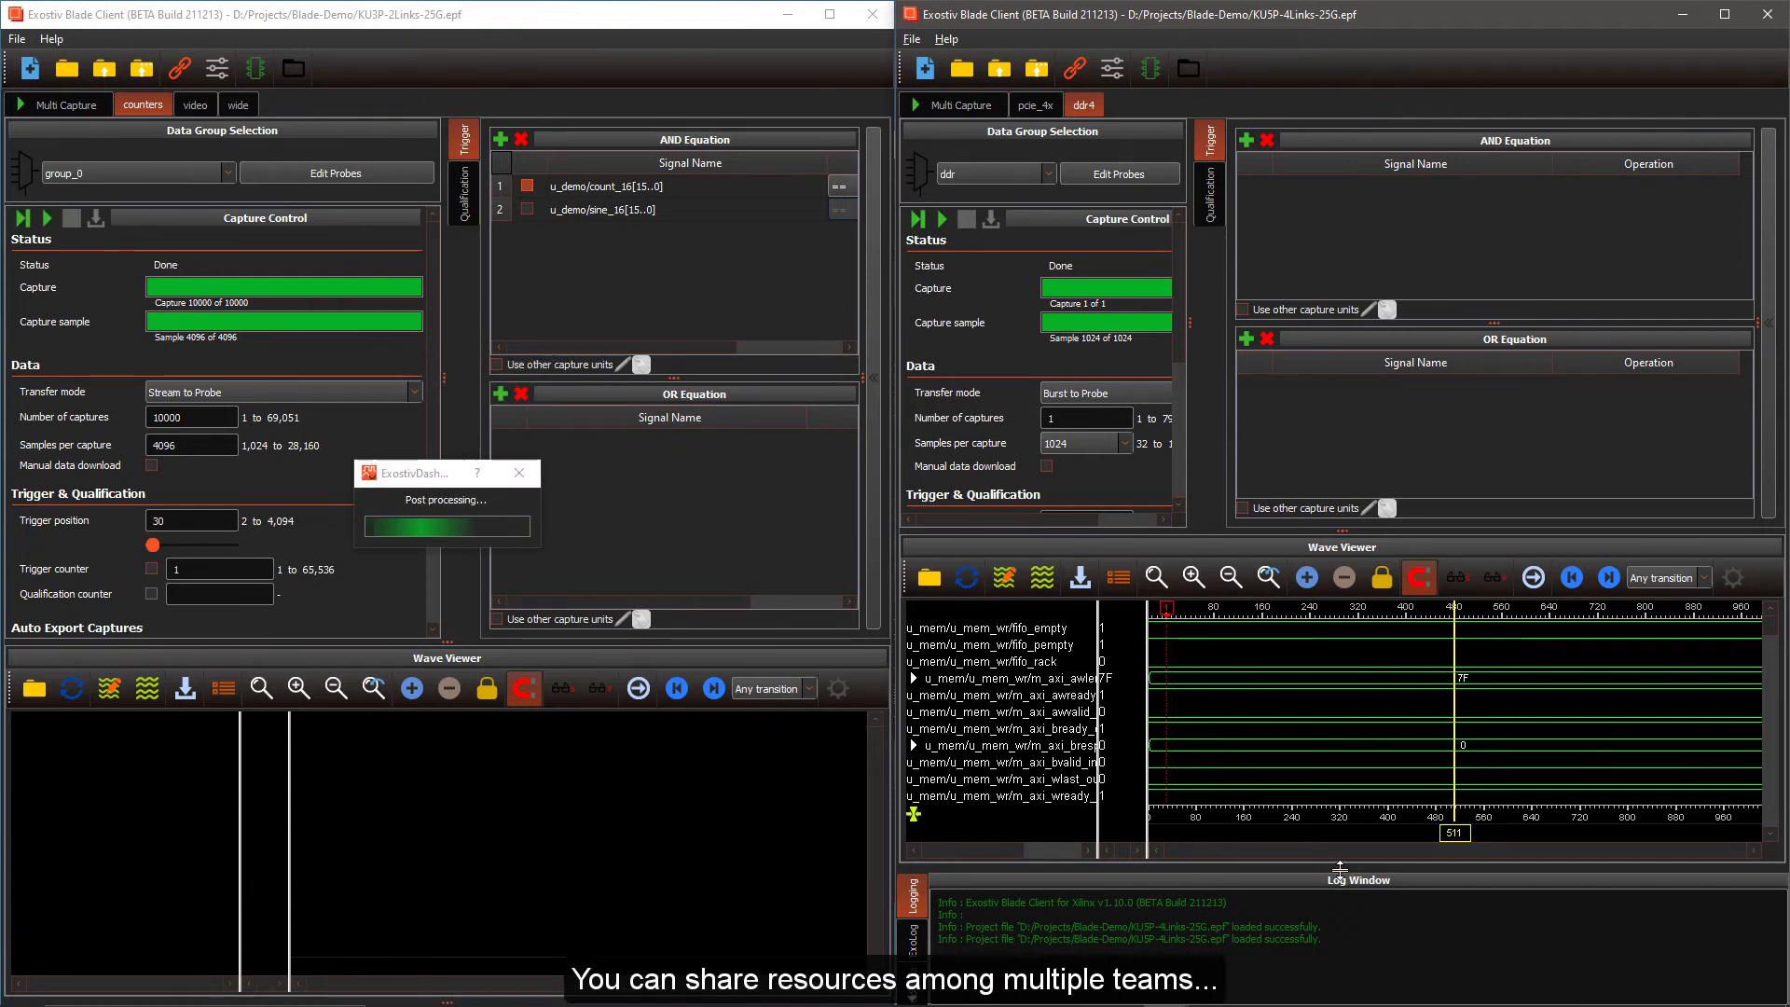
pyautogui.moveTo(1341, 871); pyautogui.dragTo(1351, 987)
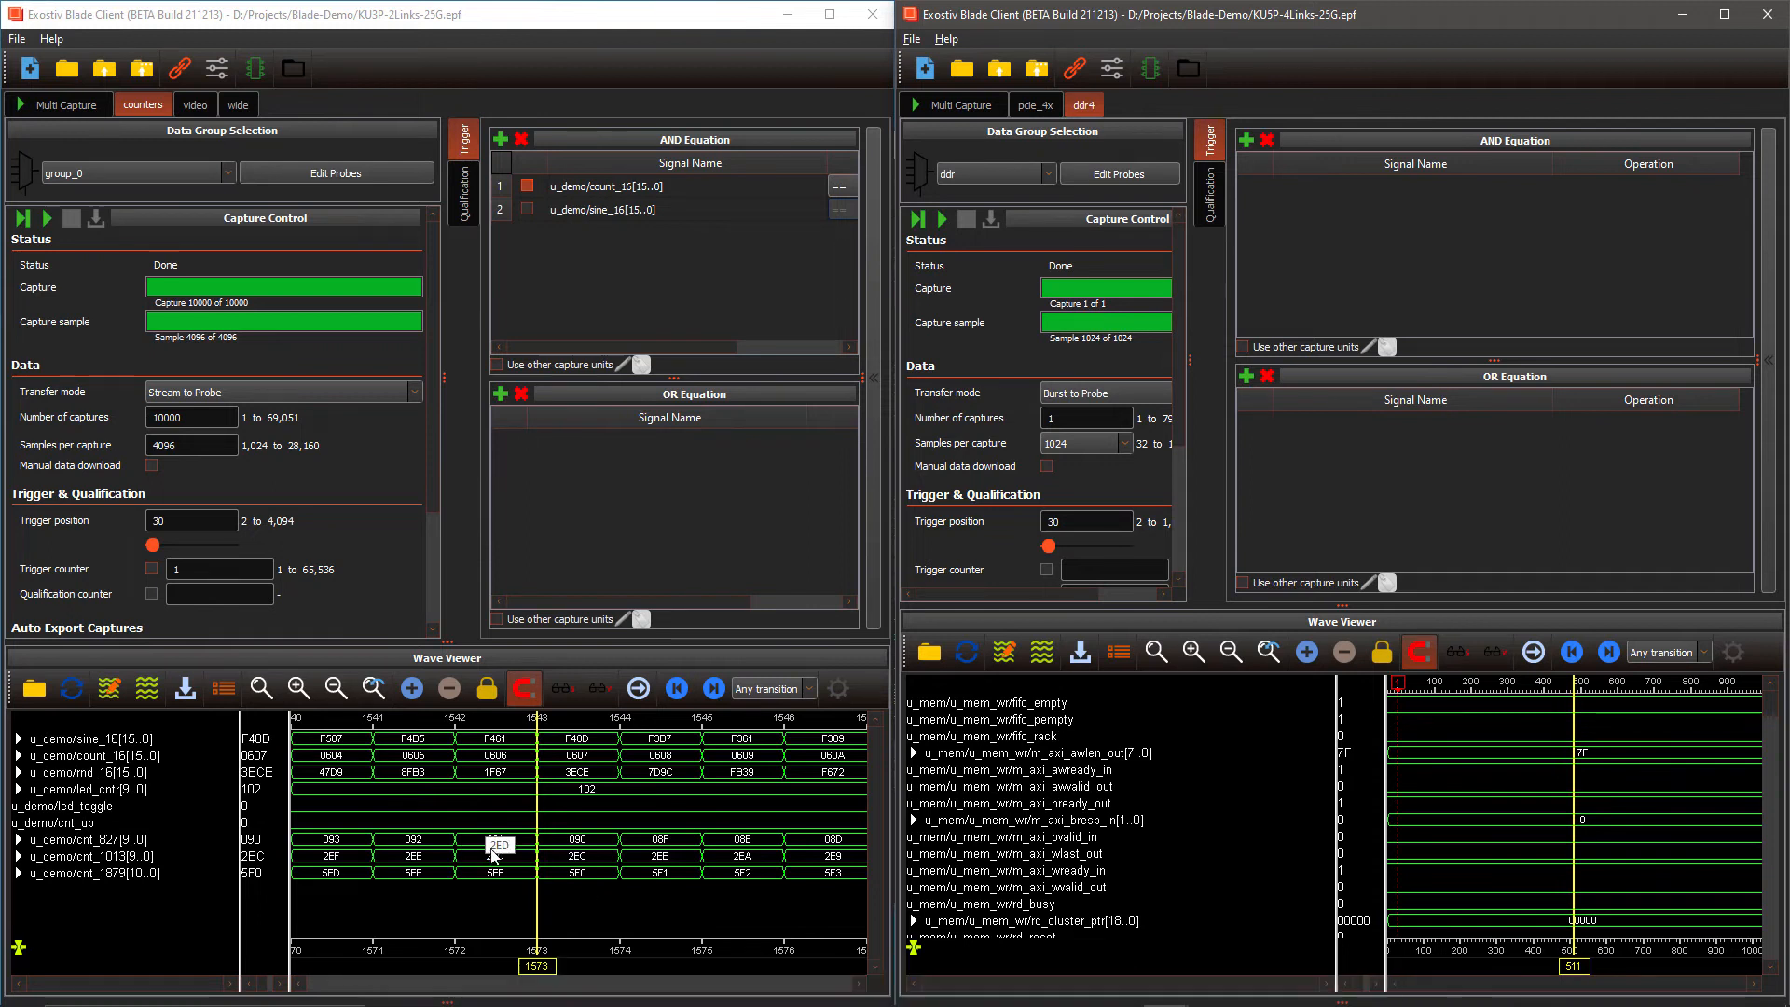
# Minimize the KU5P-4Links client, and place the VU9P-3Links client beside KU3P-2Links before maximizing it
pyautogui.click(1675, 17)
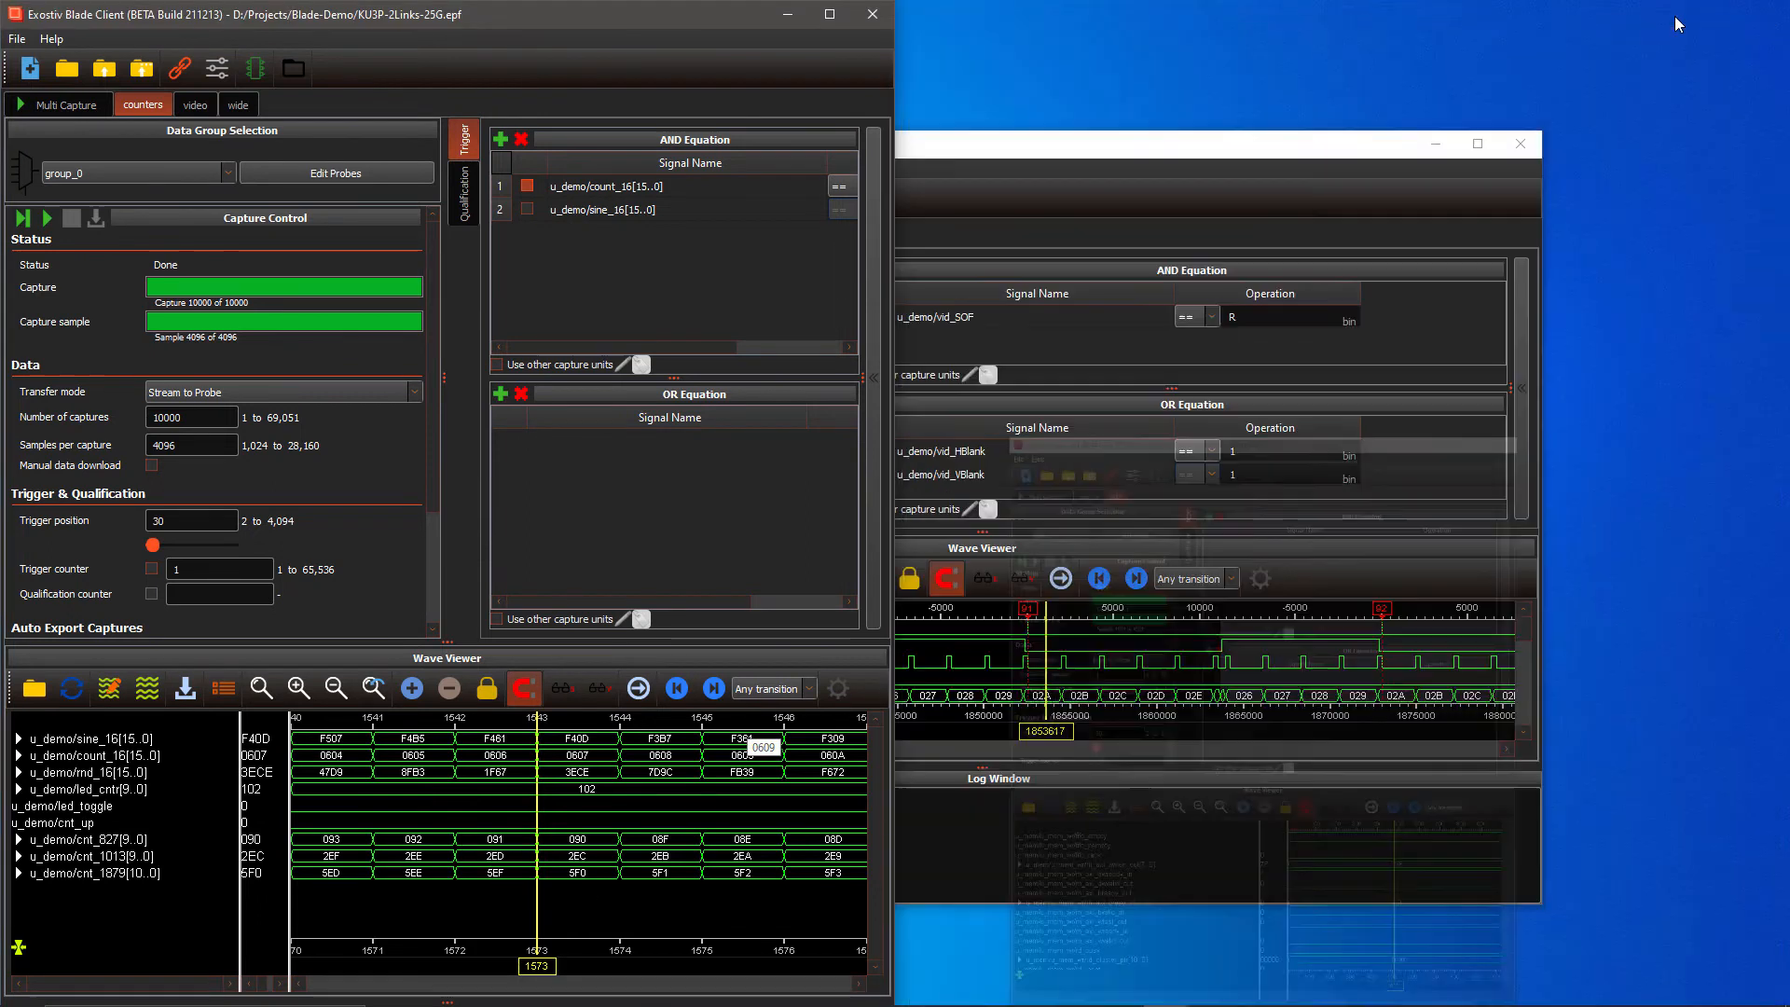
pyautogui.moveTo(1351, 149); pyautogui.dragTo(1789, 121)
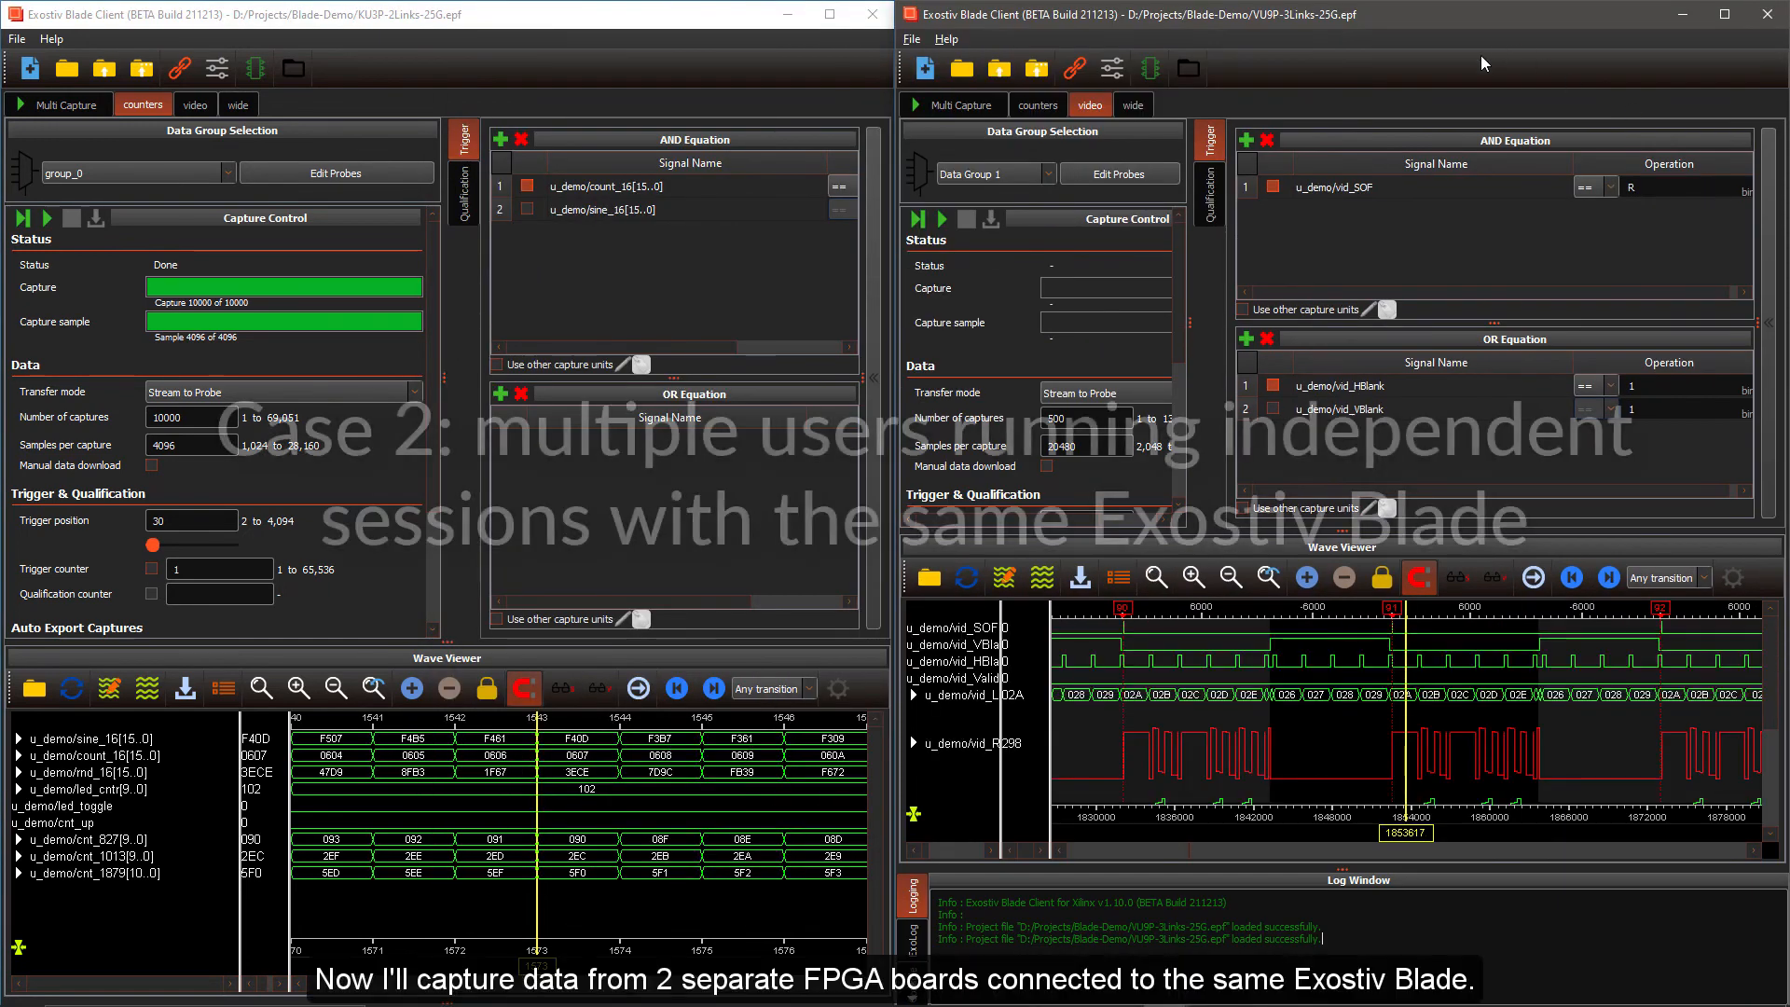
pyautogui.doubleClick(1265, 23)
pyautogui.doubleClick(936, 149)
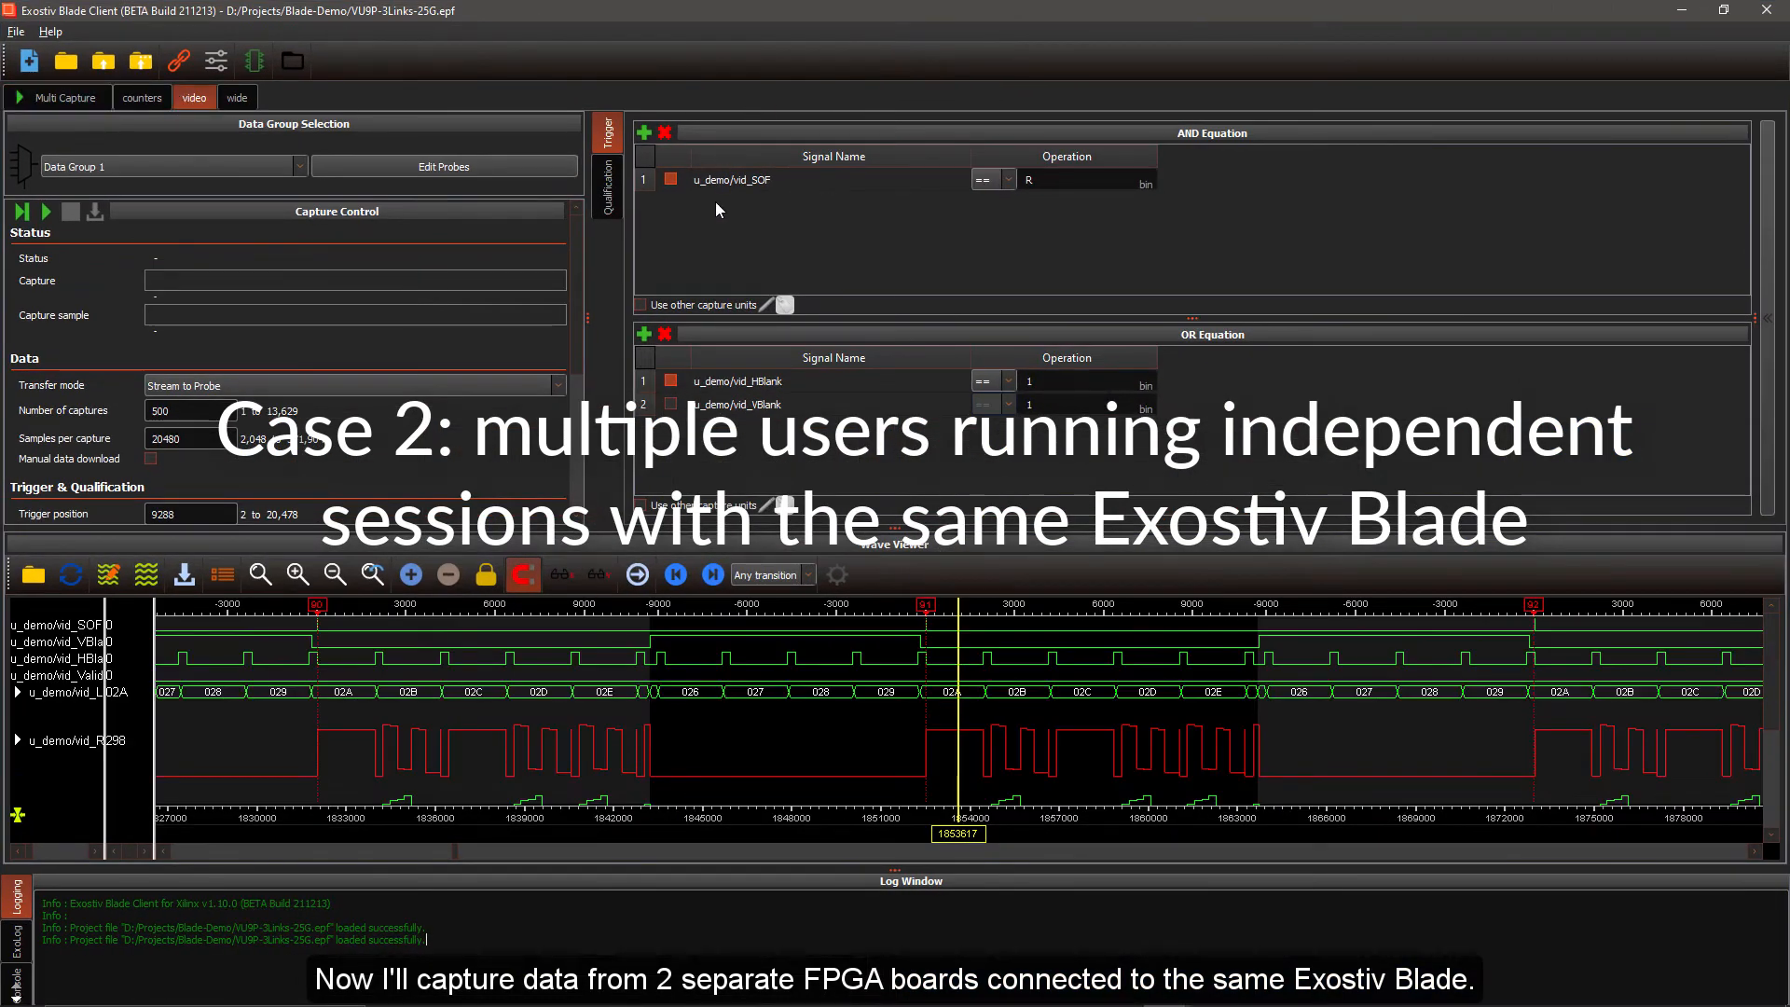
# Set the VU9P-3Links video unit to 5 captures, and start a triggered capture
pyautogui.doubleClick(205, 409)
pyautogui.write('5')
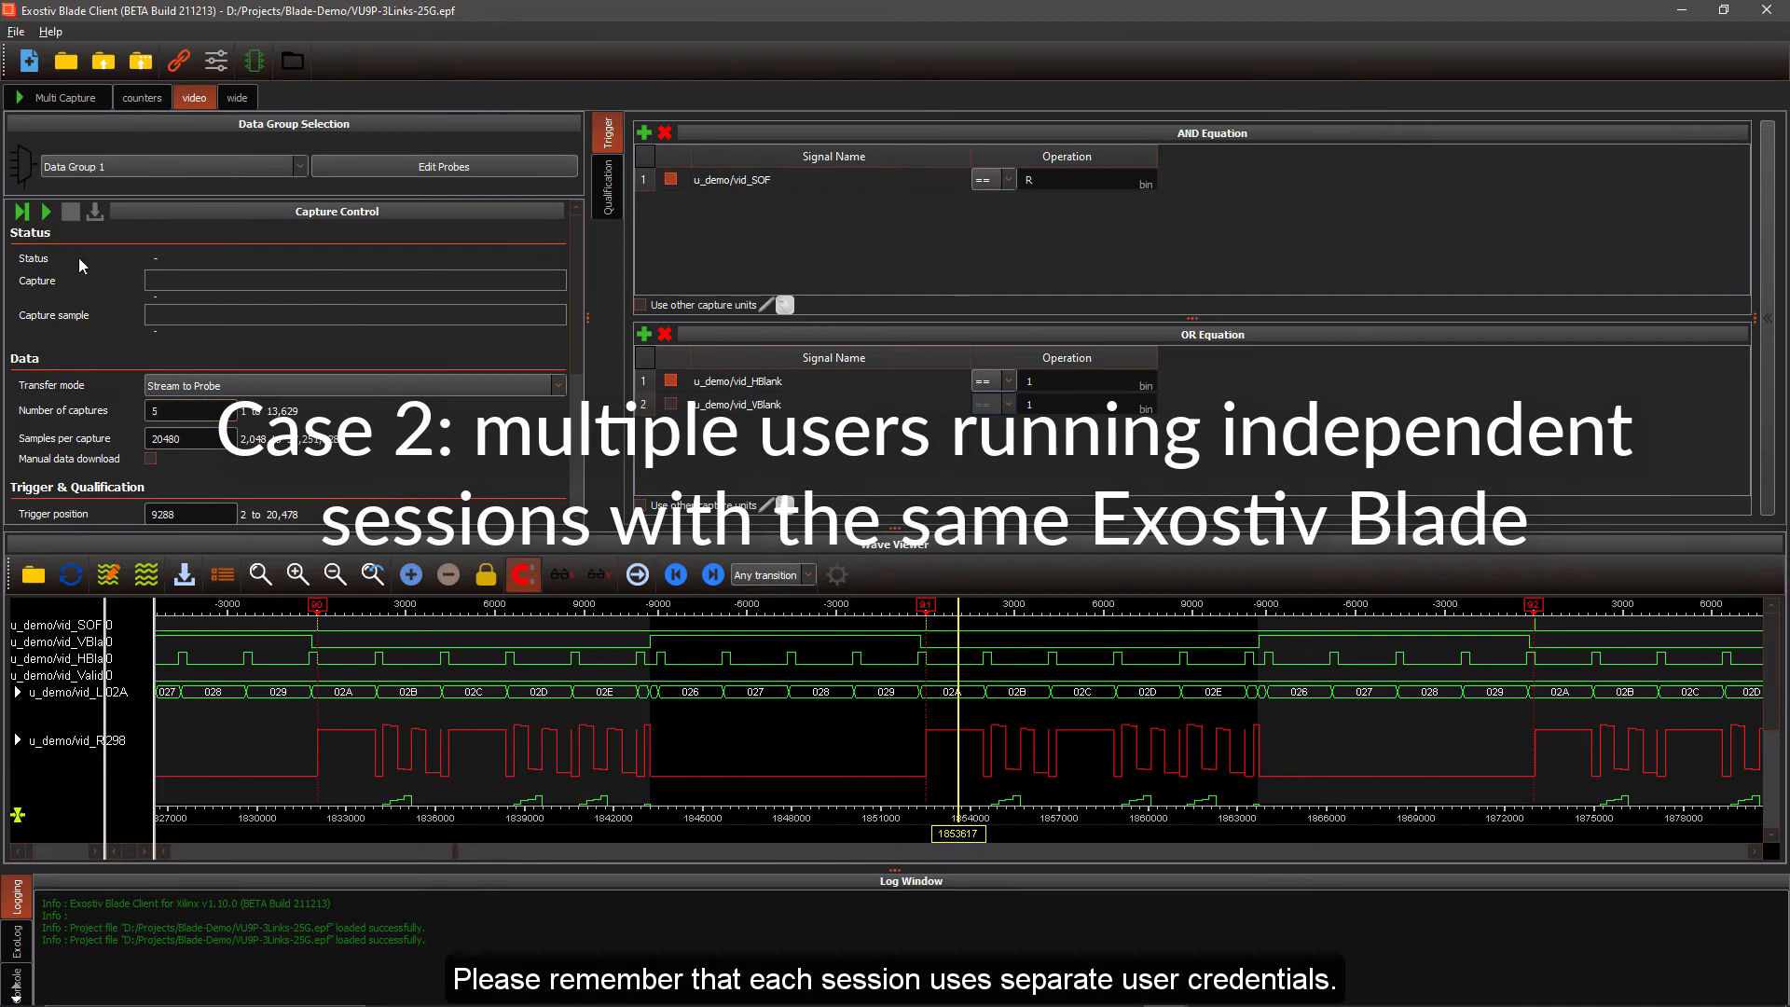
pyautogui.click(20, 214)
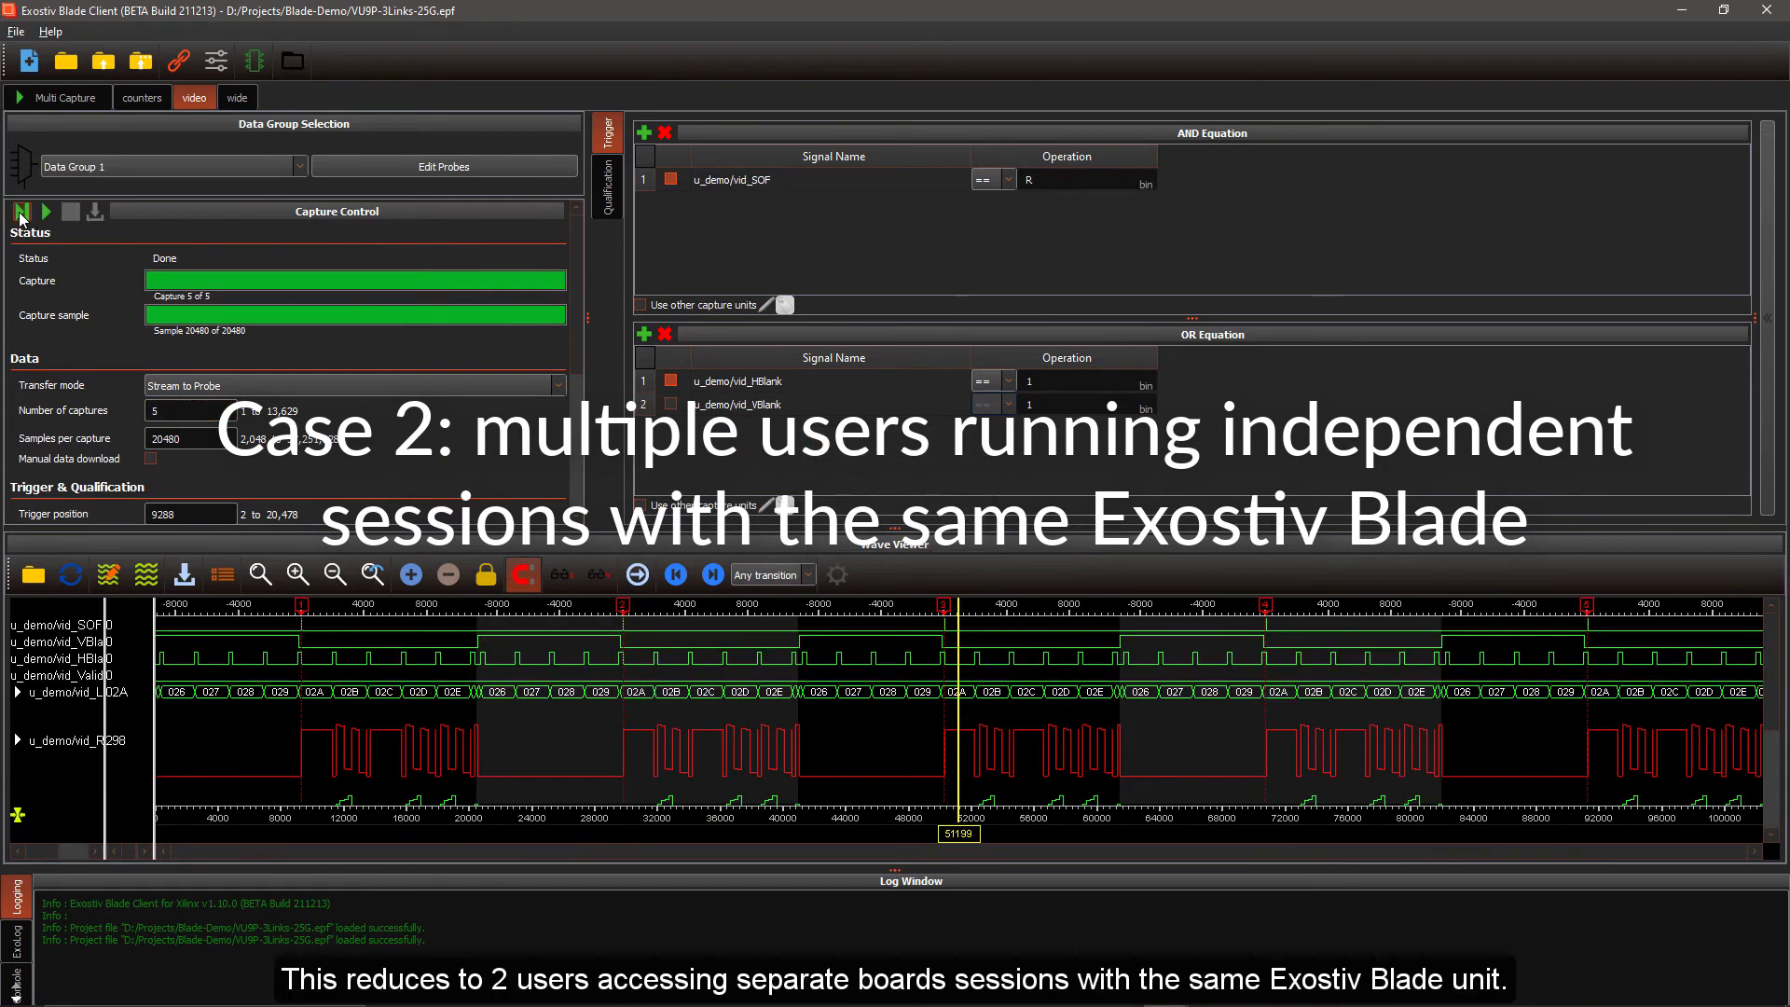
# View the video capture in the enlarged wave viewer, and return the VU9P-3Links client to its place beside KU3P-2Links
pyautogui.doubleClick(744, 546)
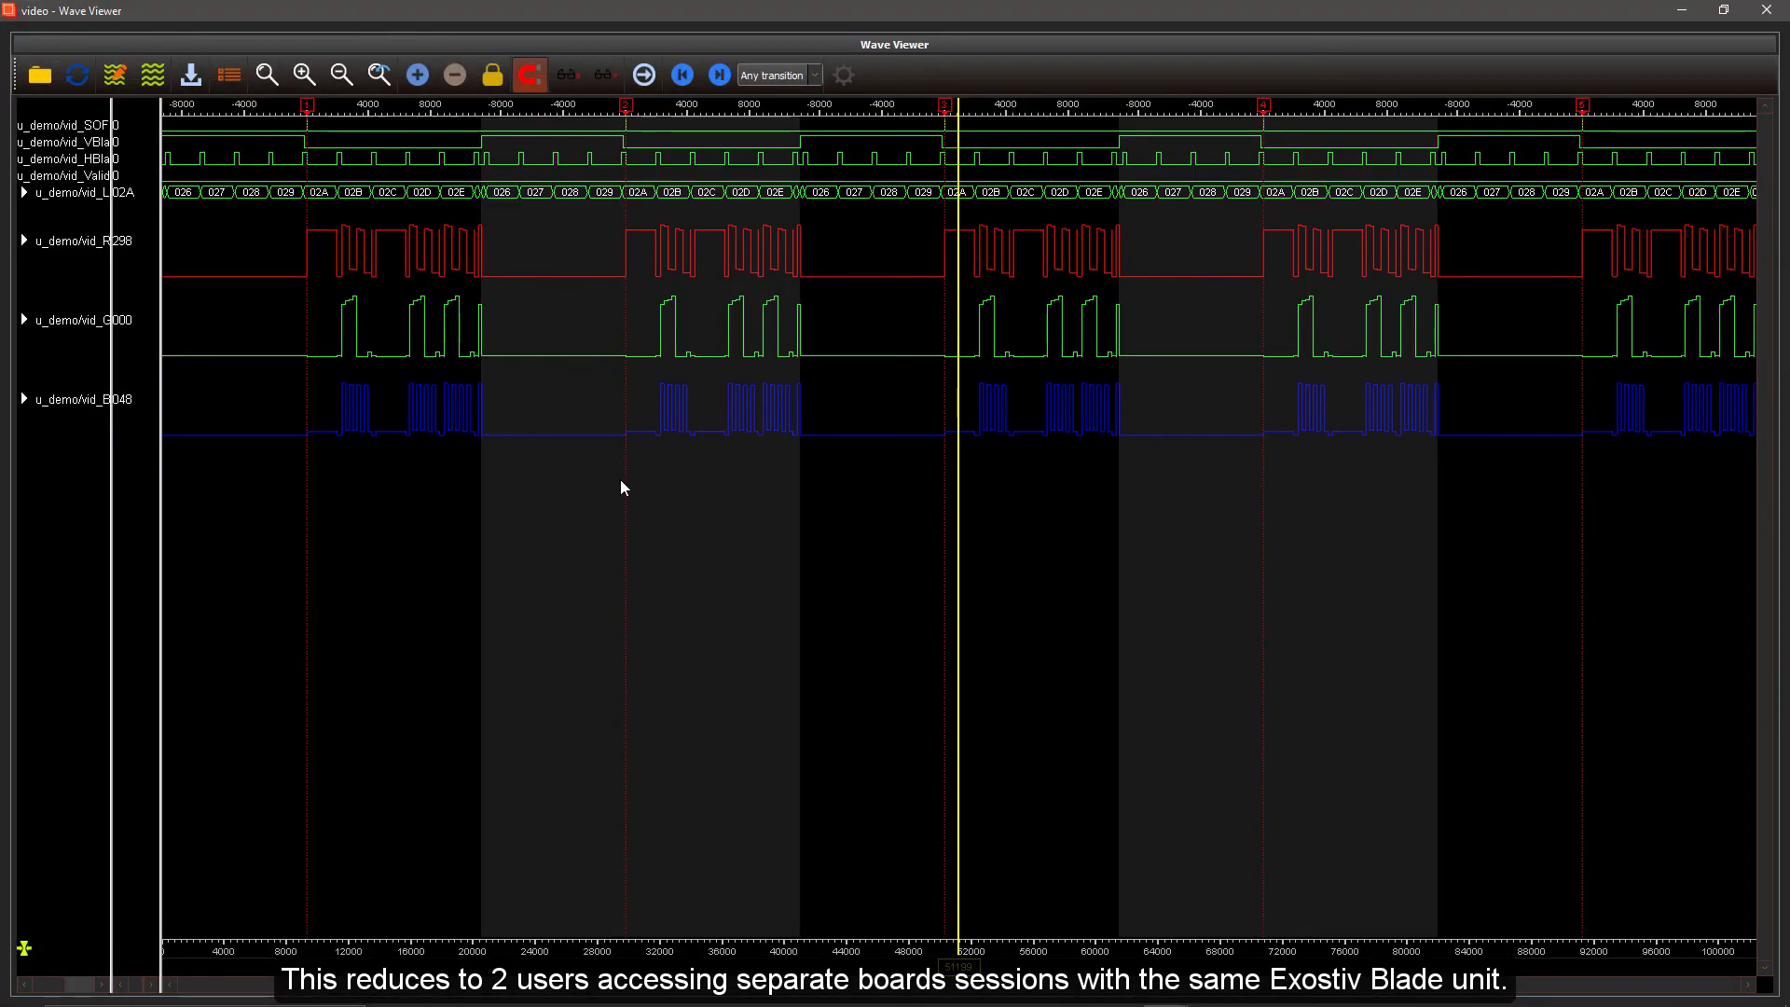
pyautogui.doubleClick(664, 45)
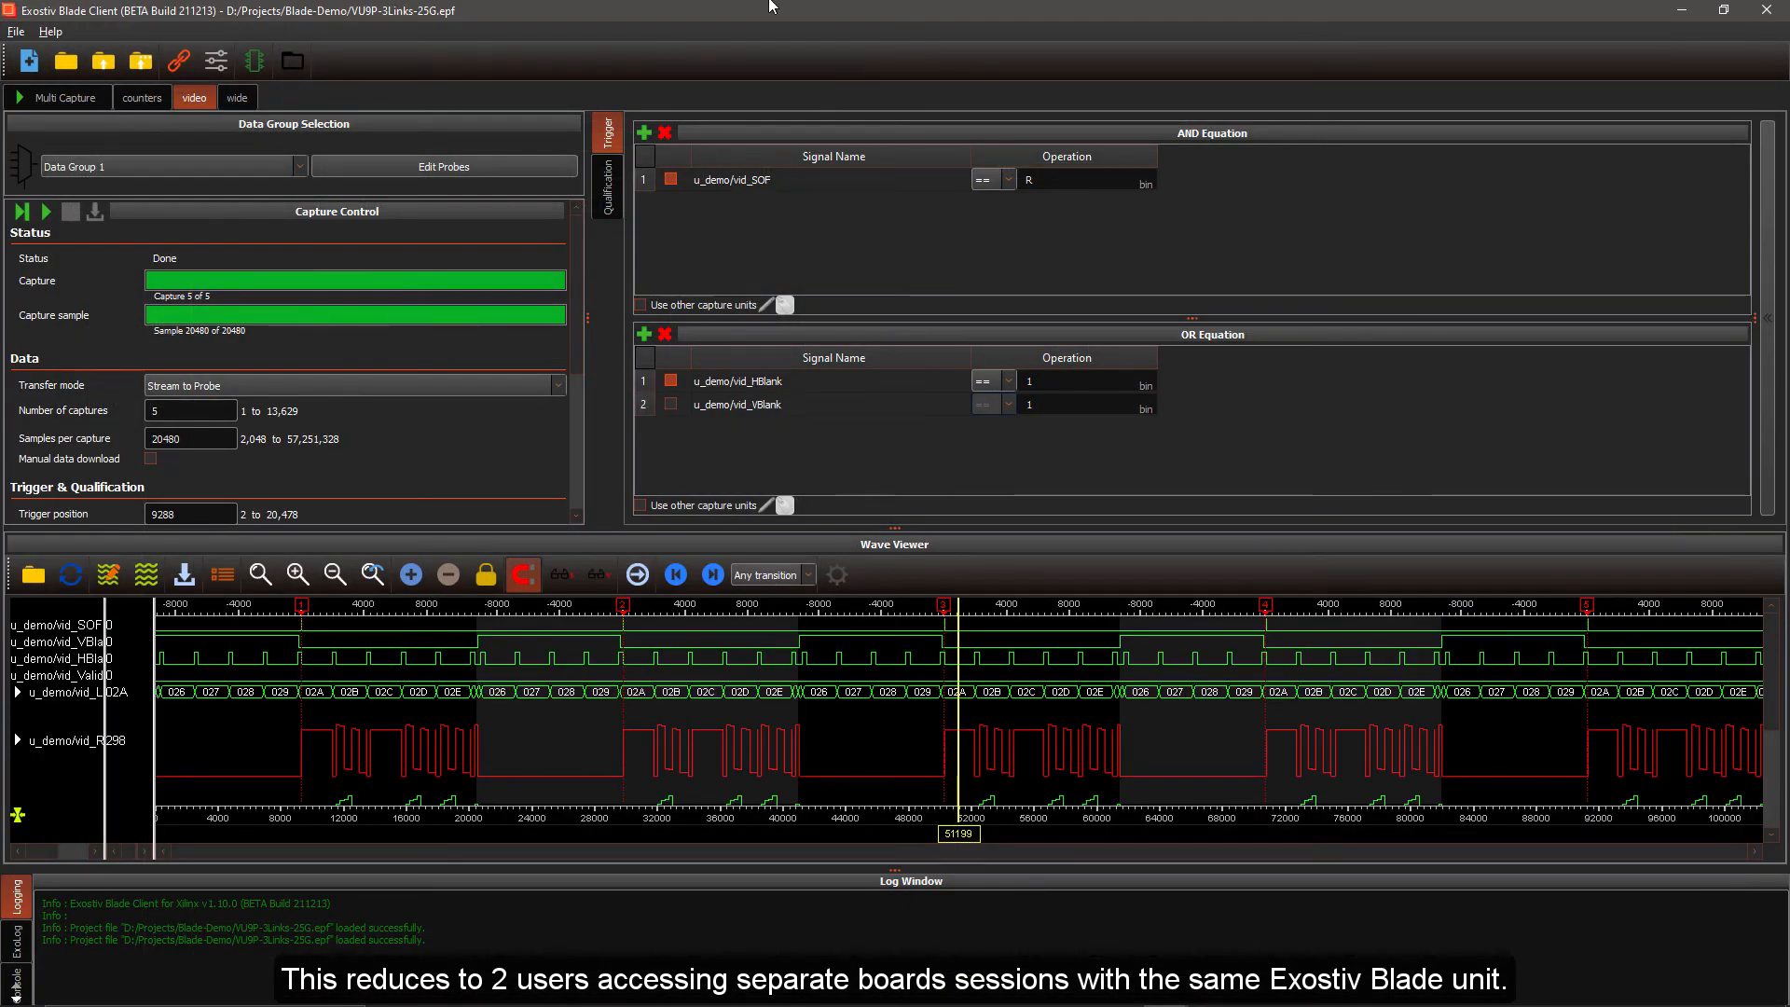
pyautogui.press('super+Right')
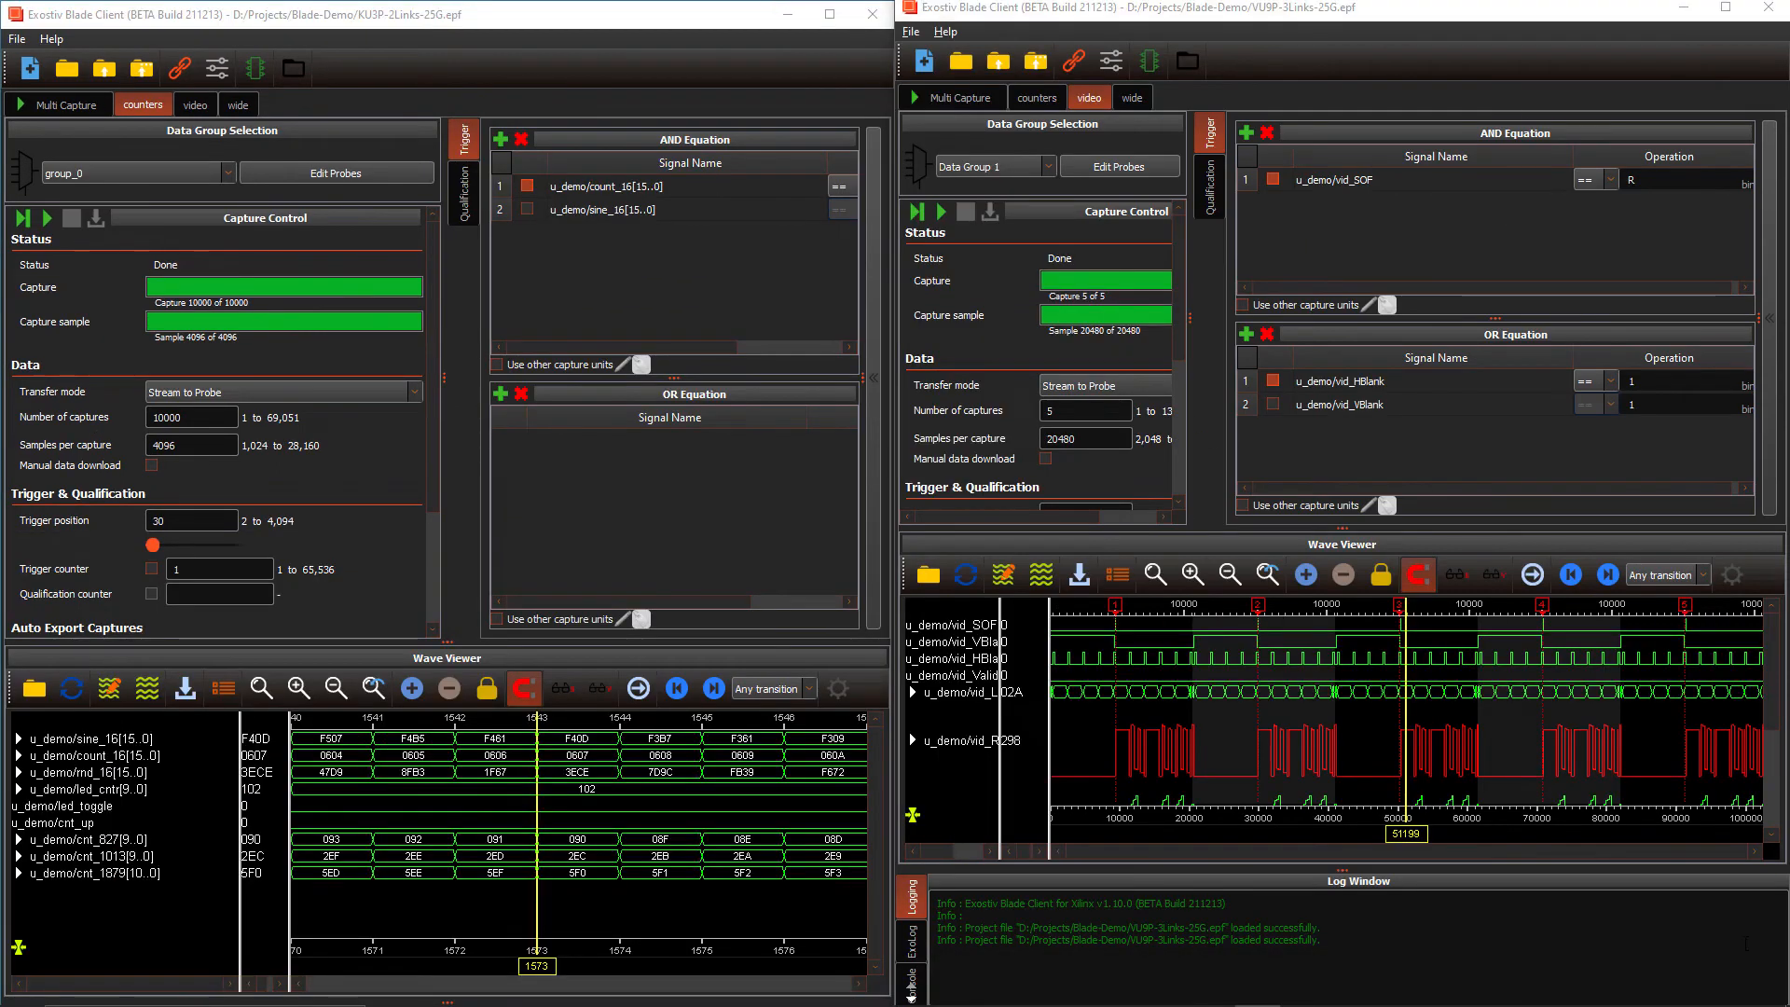
# Set the video unit to 500 captures, widen its capture control area, and start triggered captures on both clients
pyautogui.click(1086, 410)
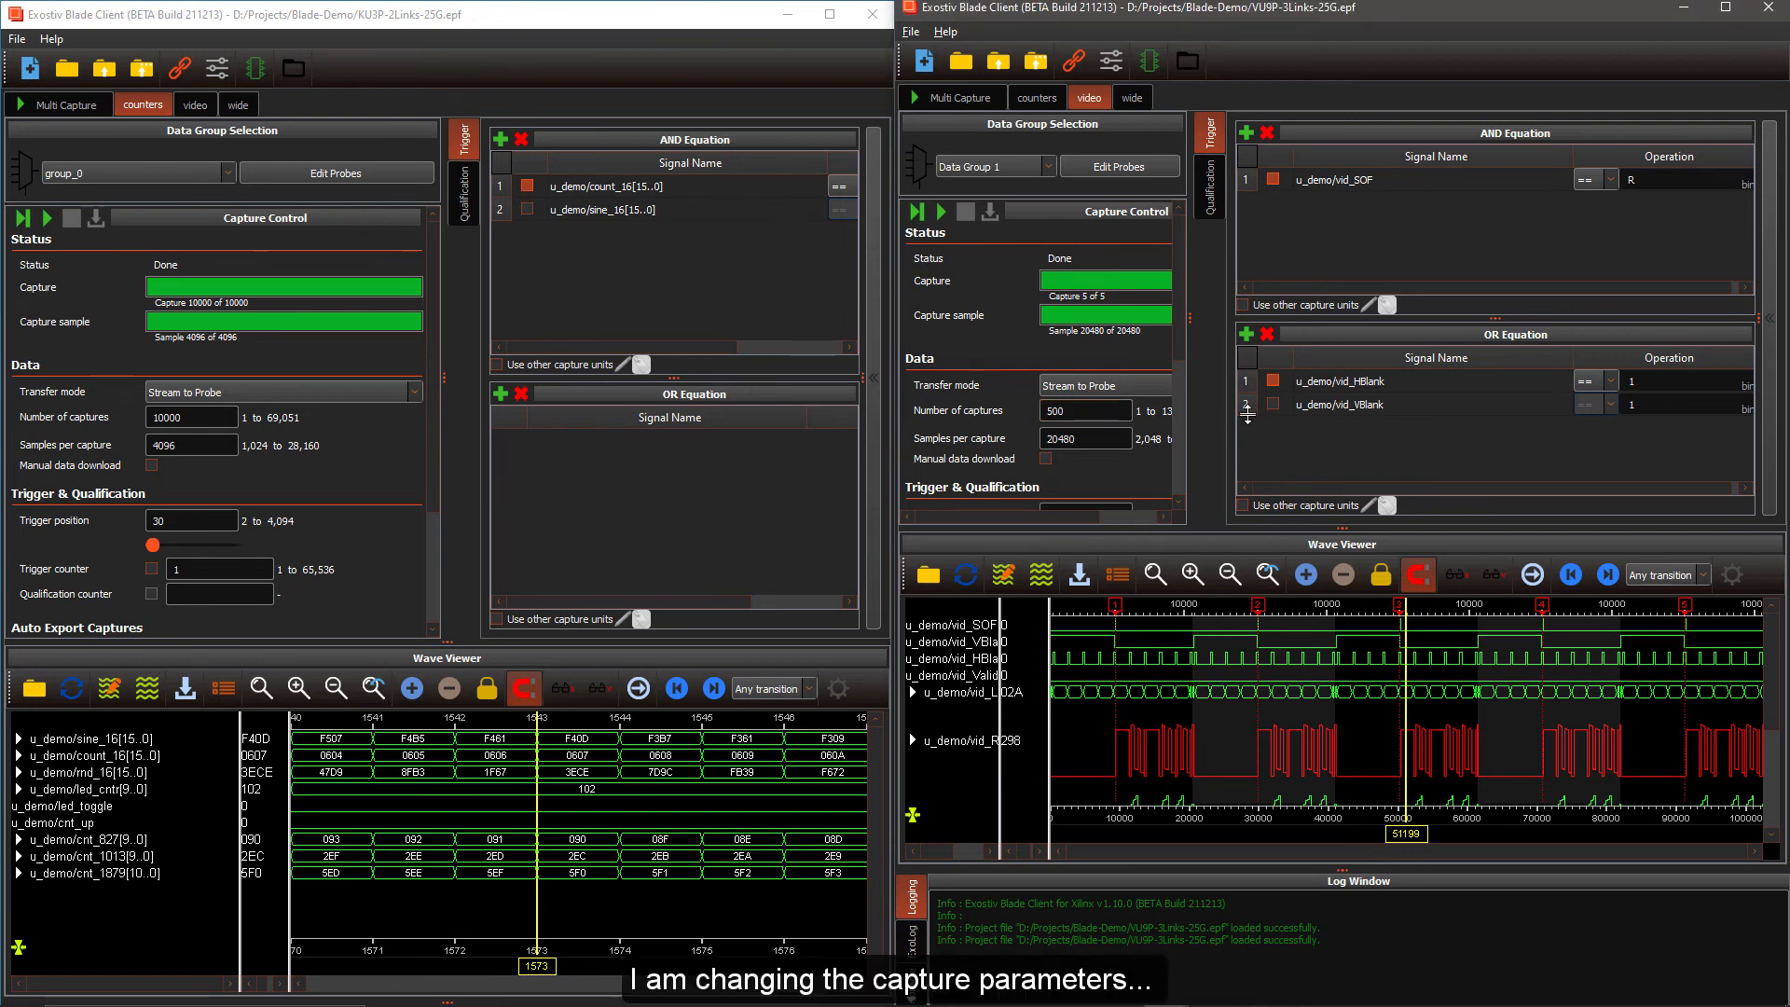
pyautogui.click(209, 417)
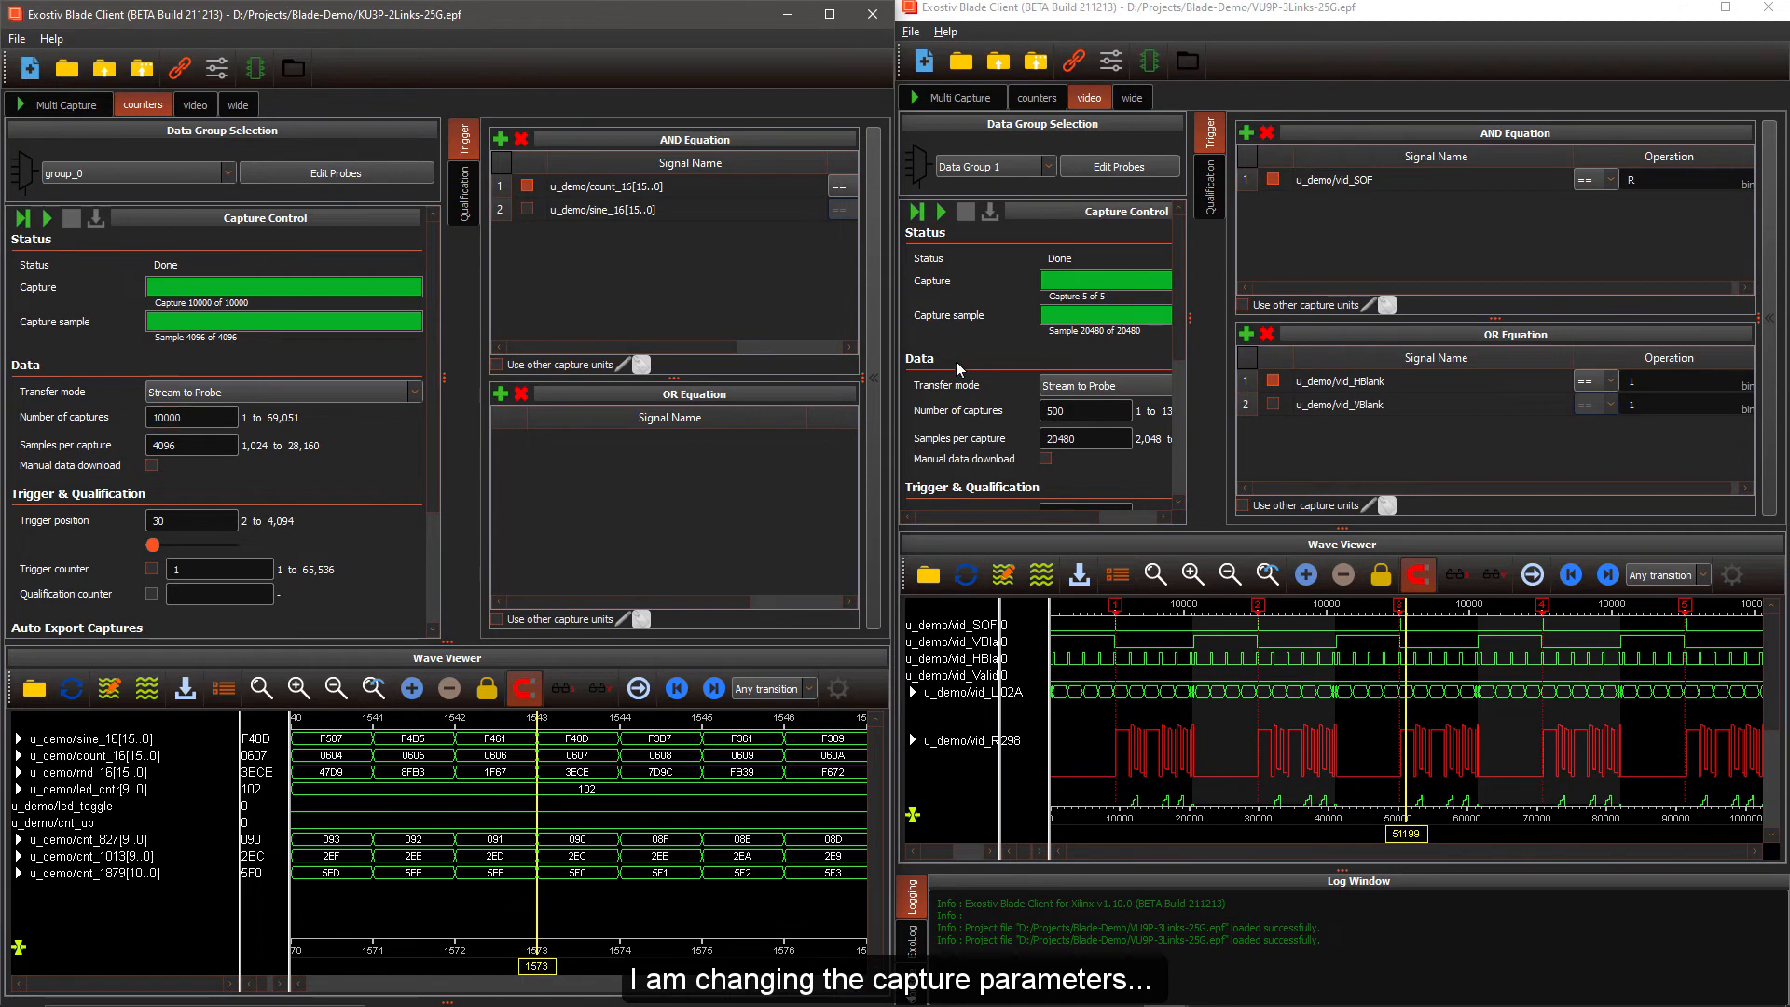
pyautogui.moveTo(1189, 314); pyautogui.dragTo(1381, 310)
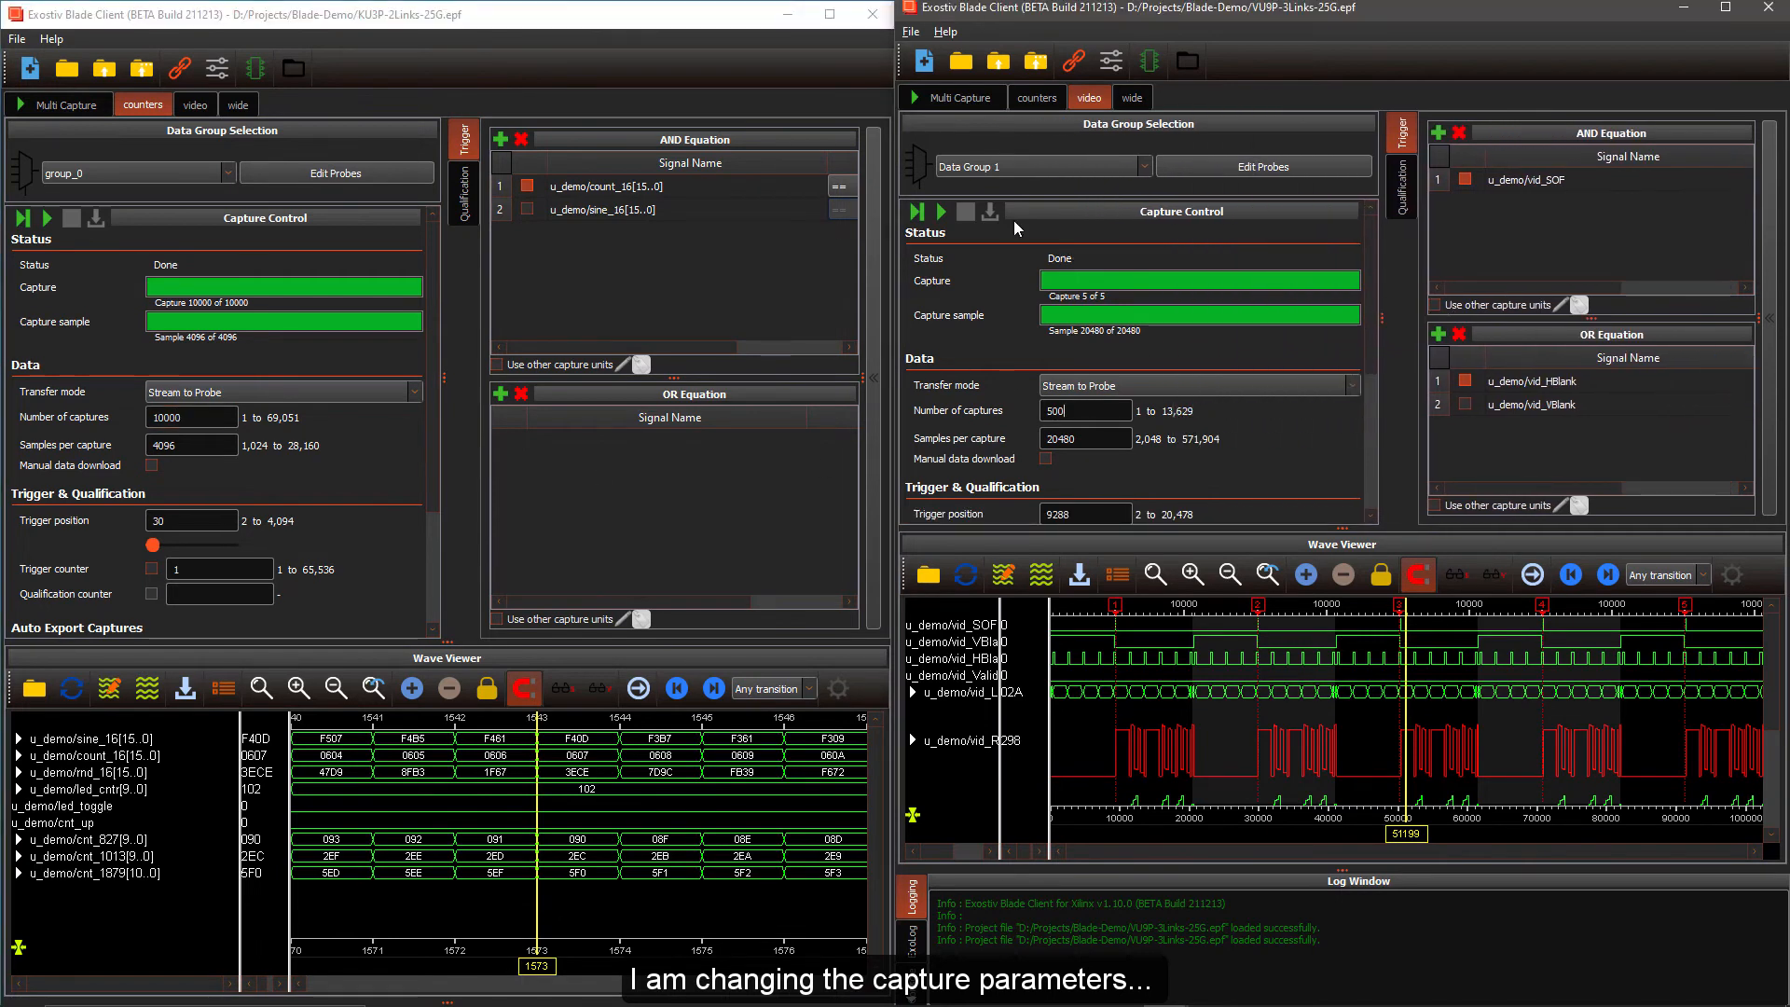
pyautogui.click(921, 214)
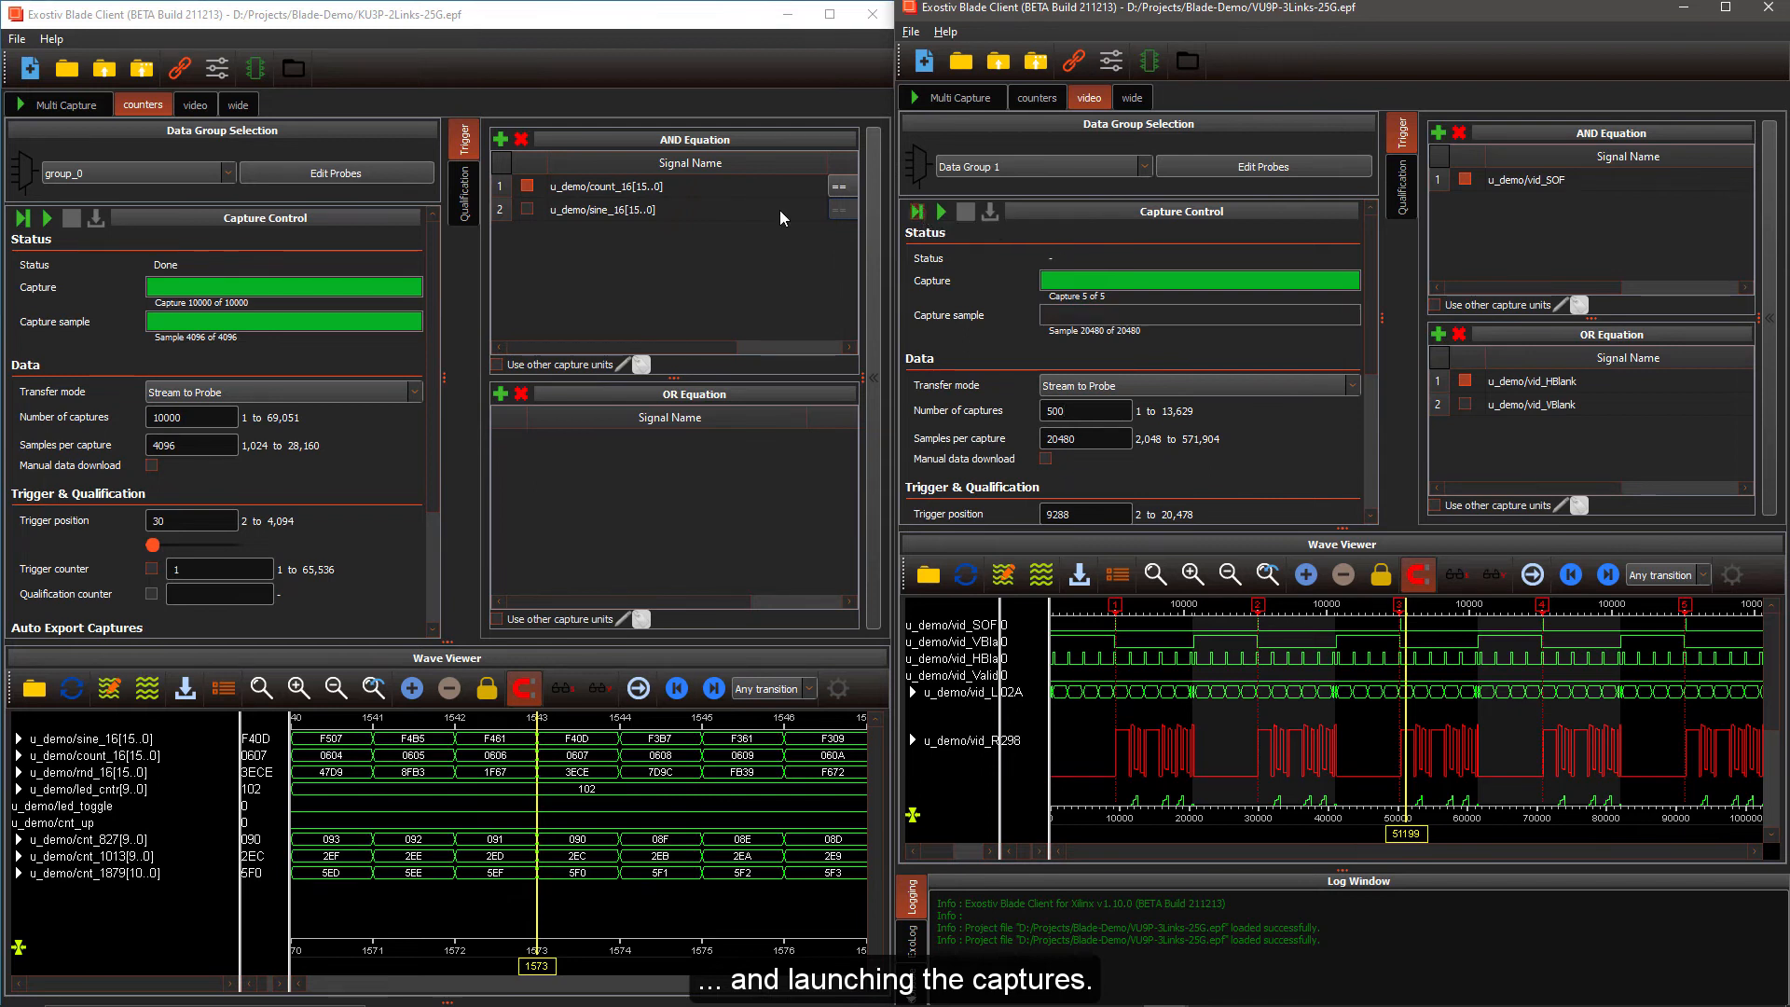
pyautogui.click(22, 220)
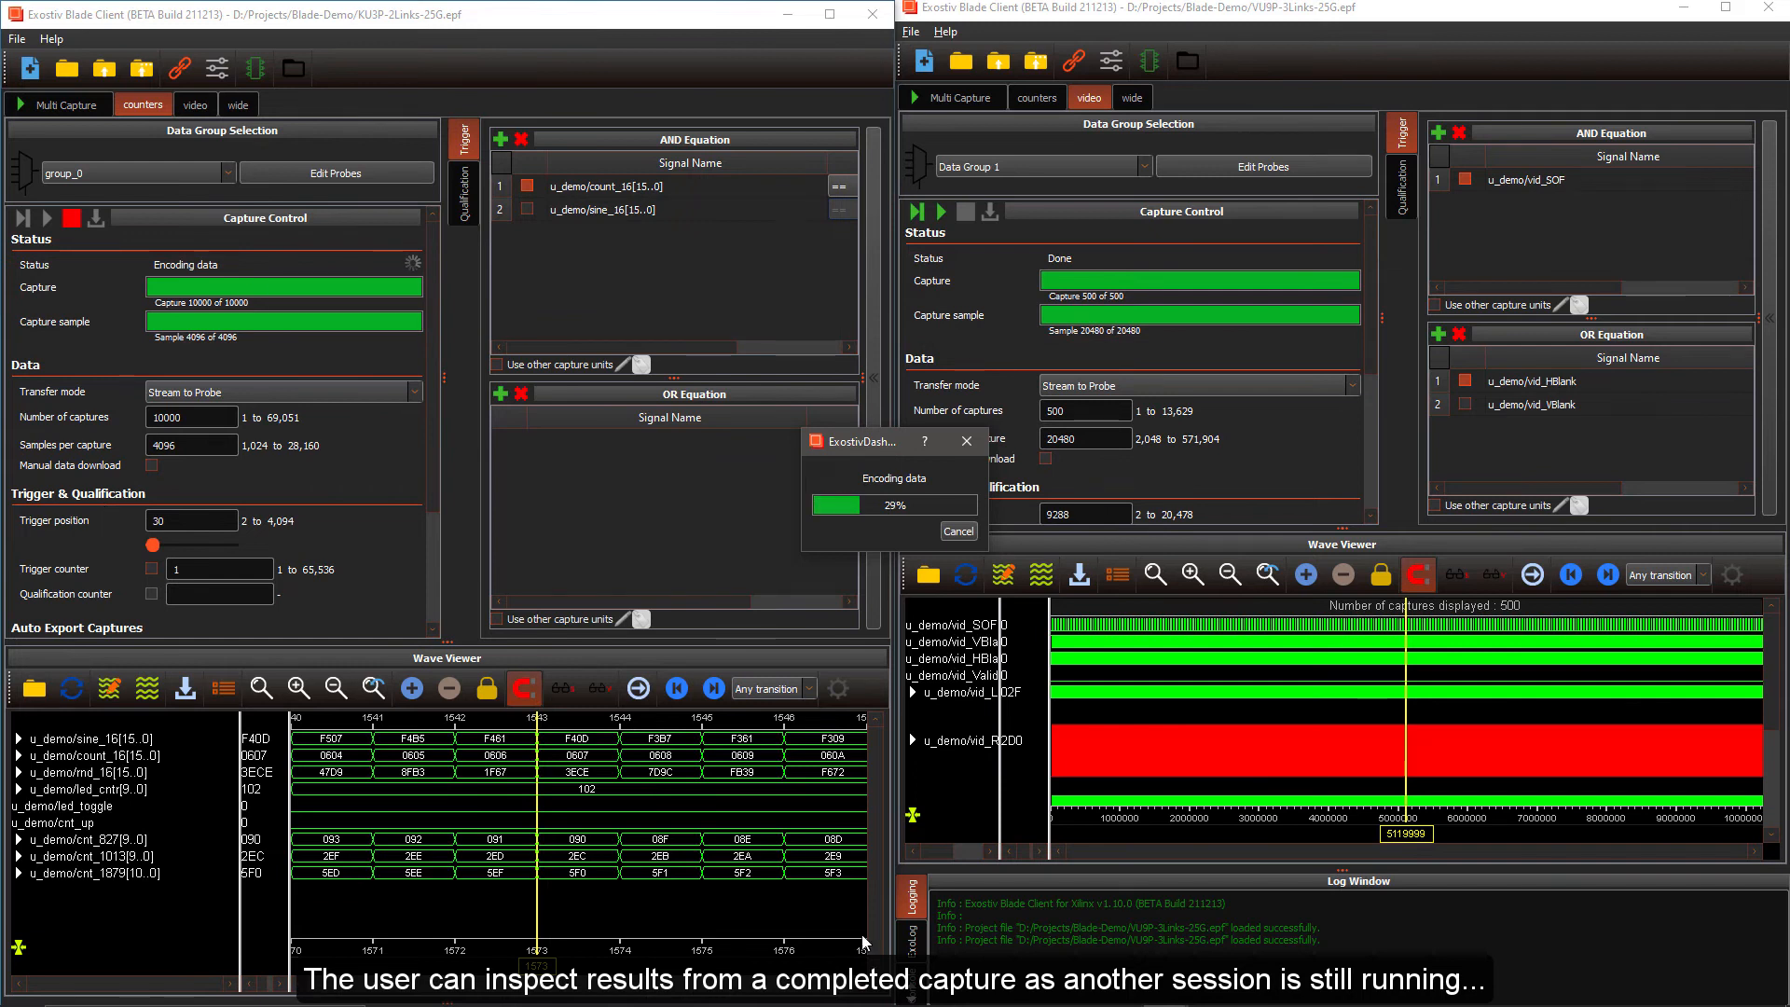
# Examine the video waveforms in the enlarged wave viewer, from many captures down to a single start-of-frame trigger, and restore the viewer
pyautogui.moveTo(1282, 690); pyautogui.dragTo(1317, 690)
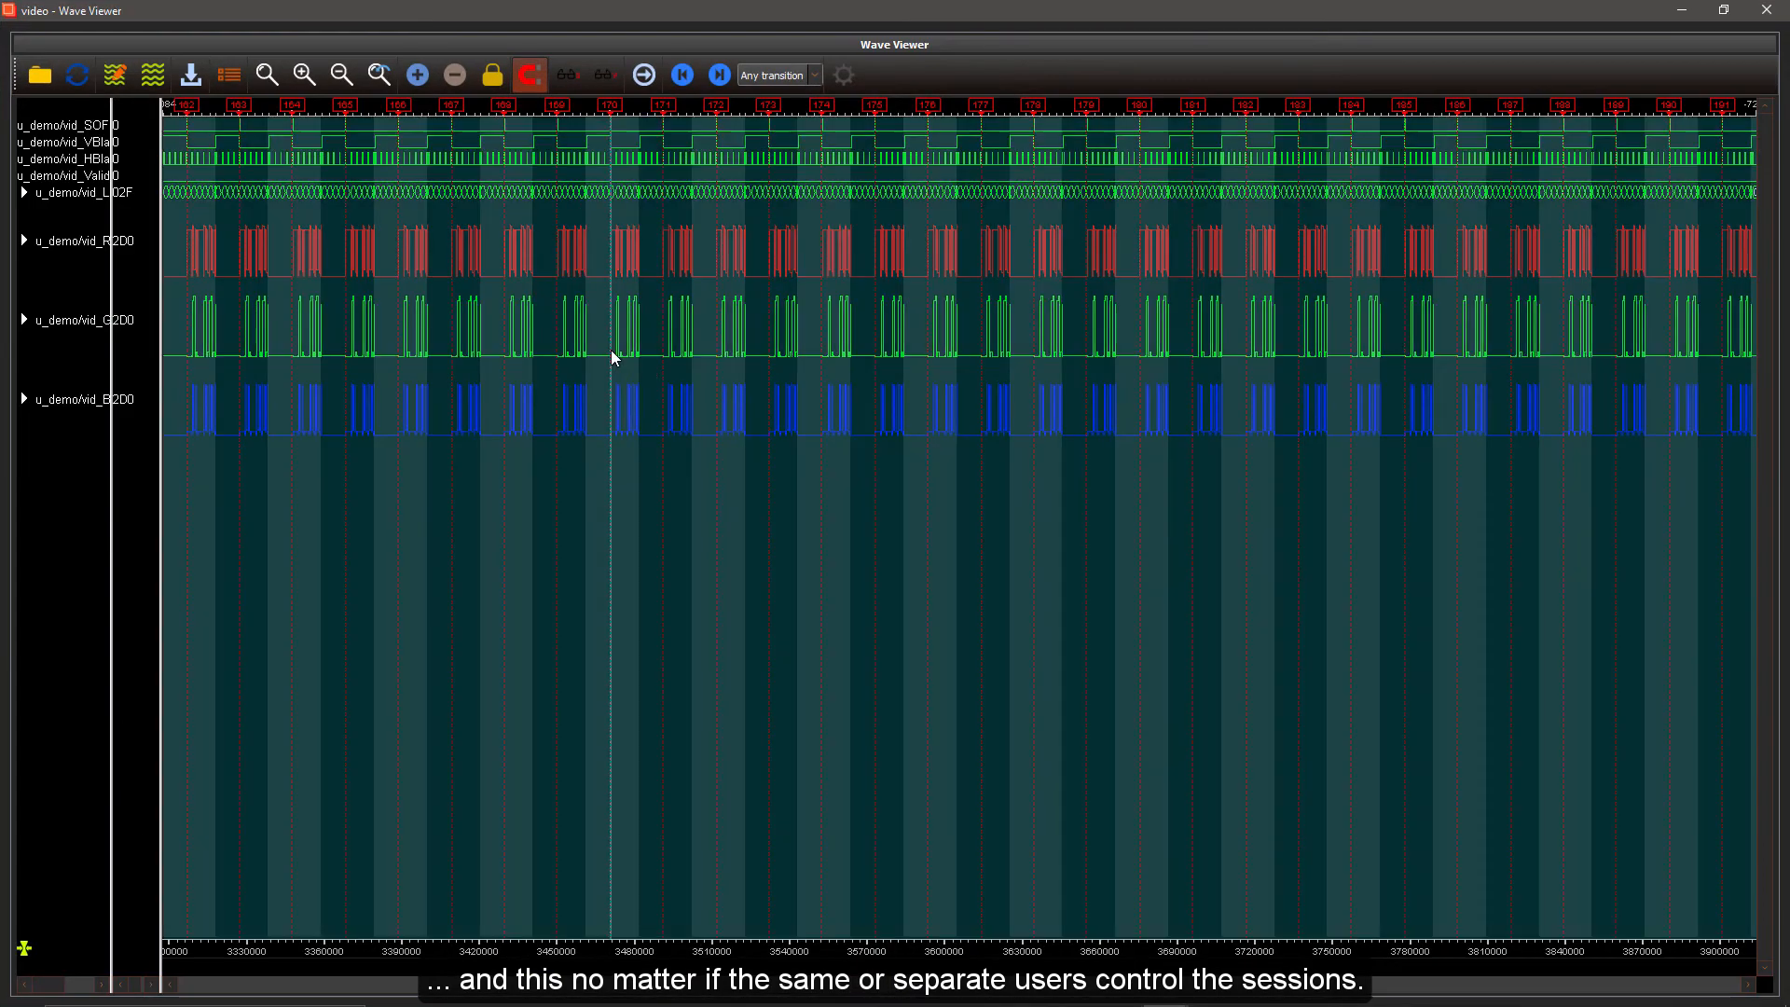
pyautogui.moveTo(611, 352); pyautogui.dragTo(649, 358)
pyautogui.click(341, 75)
pyautogui.click(341, 75)
pyautogui.click(342, 75)
pyautogui.click(343, 73)
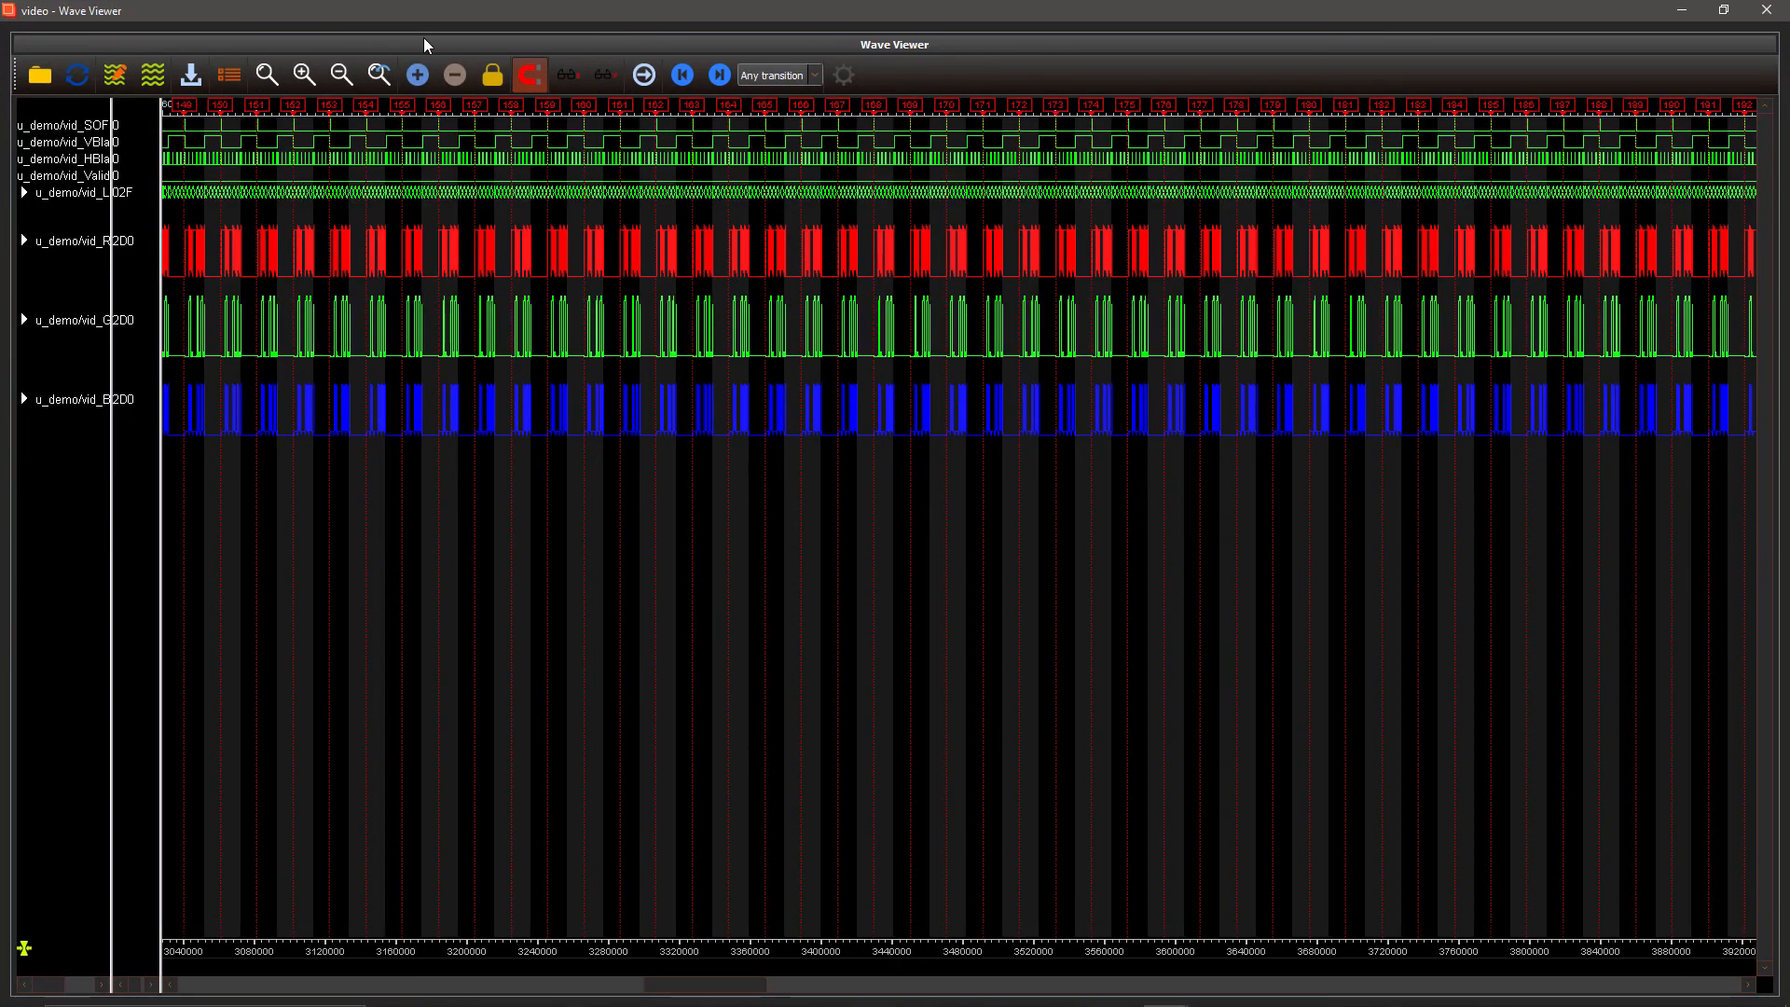
pyautogui.moveTo(261, 199); pyautogui.dragTo(317, 203)
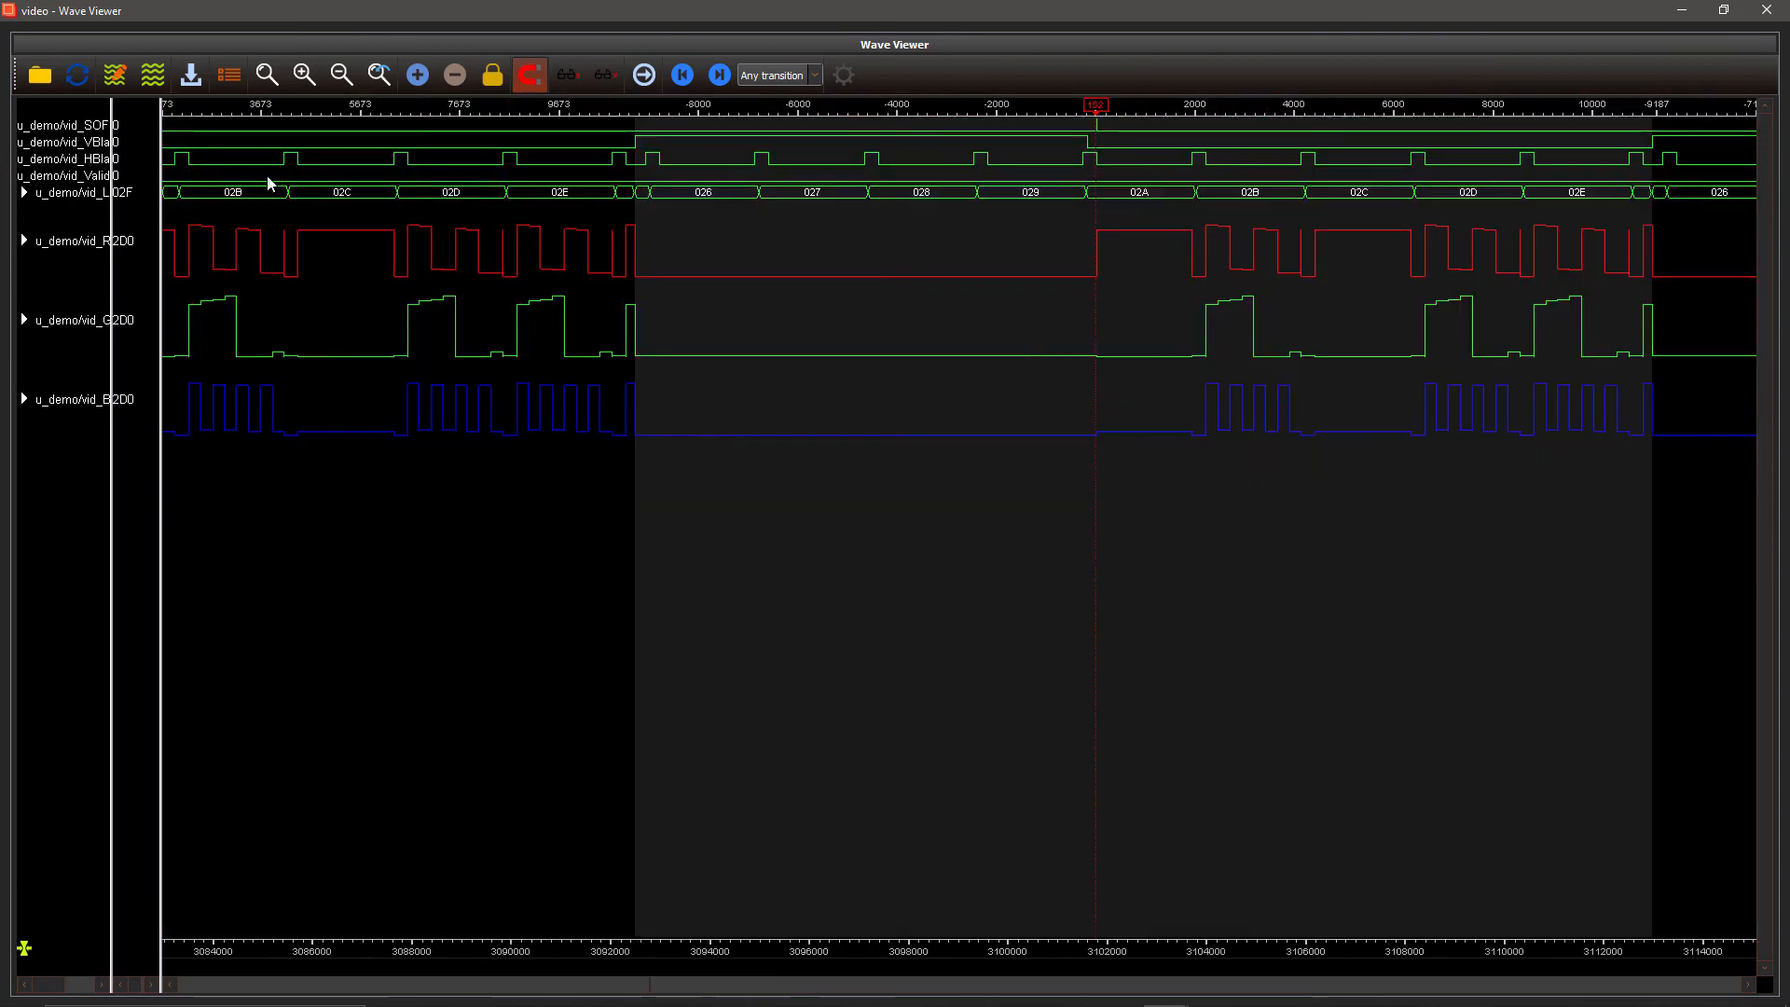
pyautogui.moveTo(1083, 129); pyautogui.dragTo(1139, 143)
pyautogui.moveTo(576, 129); pyautogui.dragTo(628, 137)
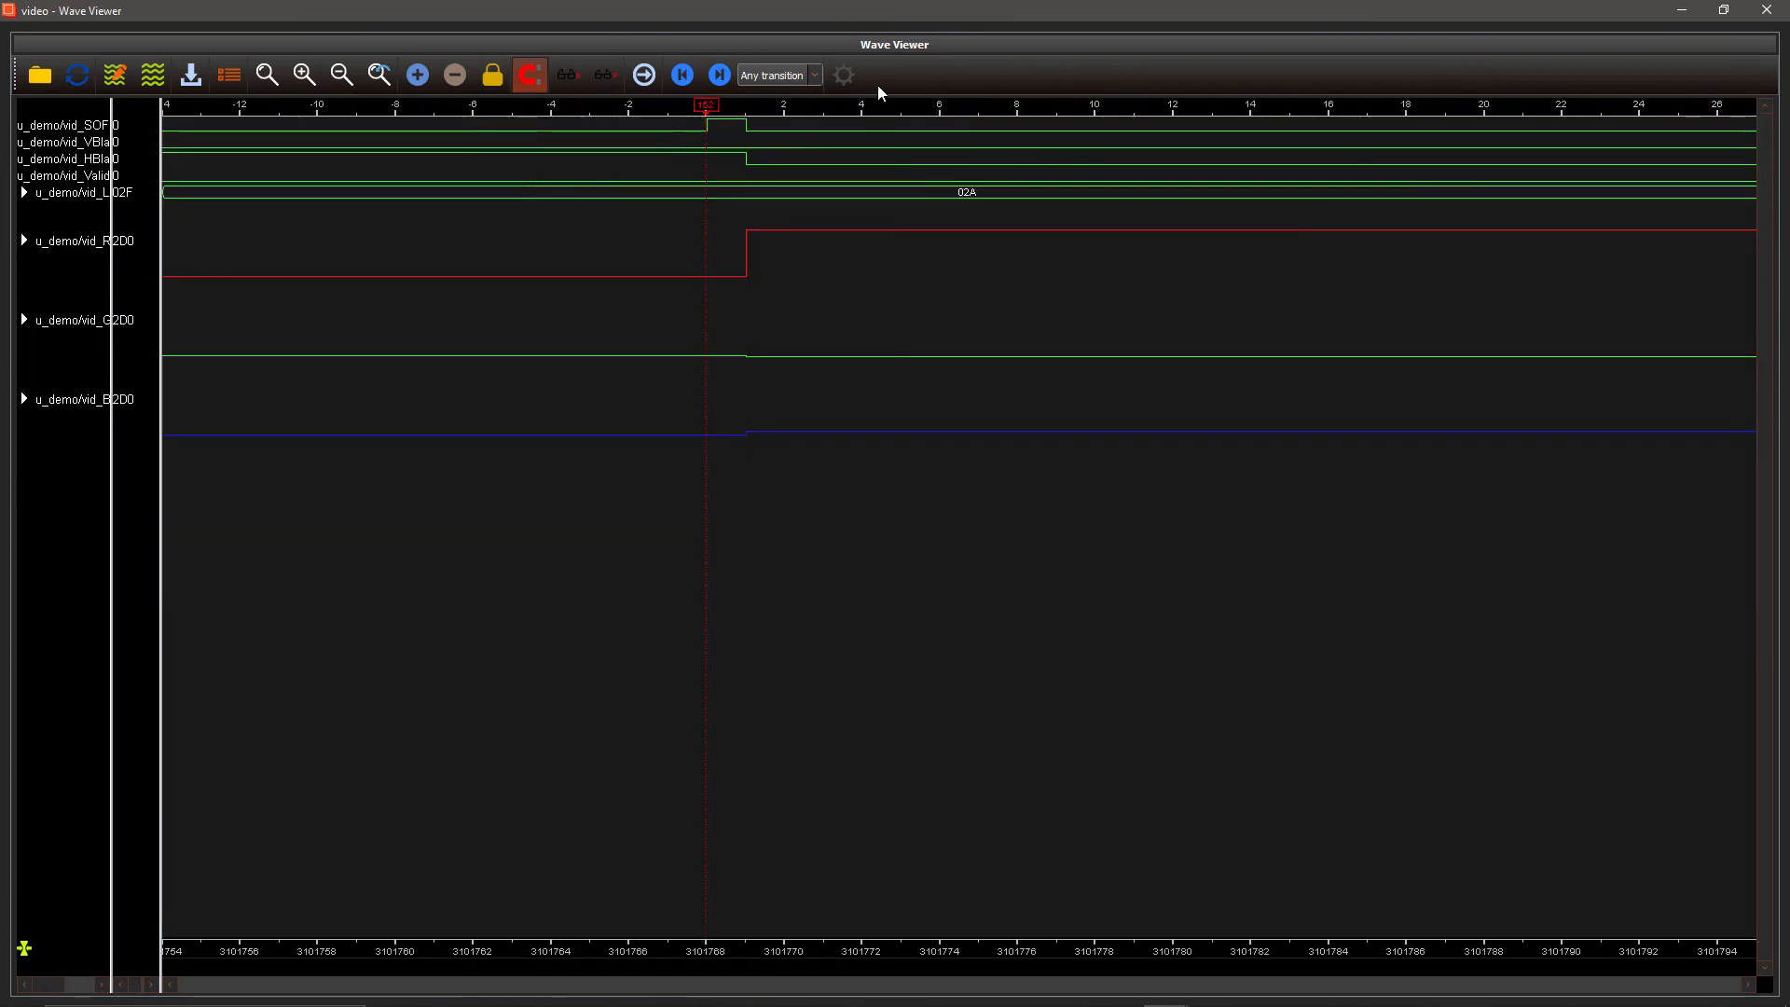
pyautogui.doubleClick(862, 43)
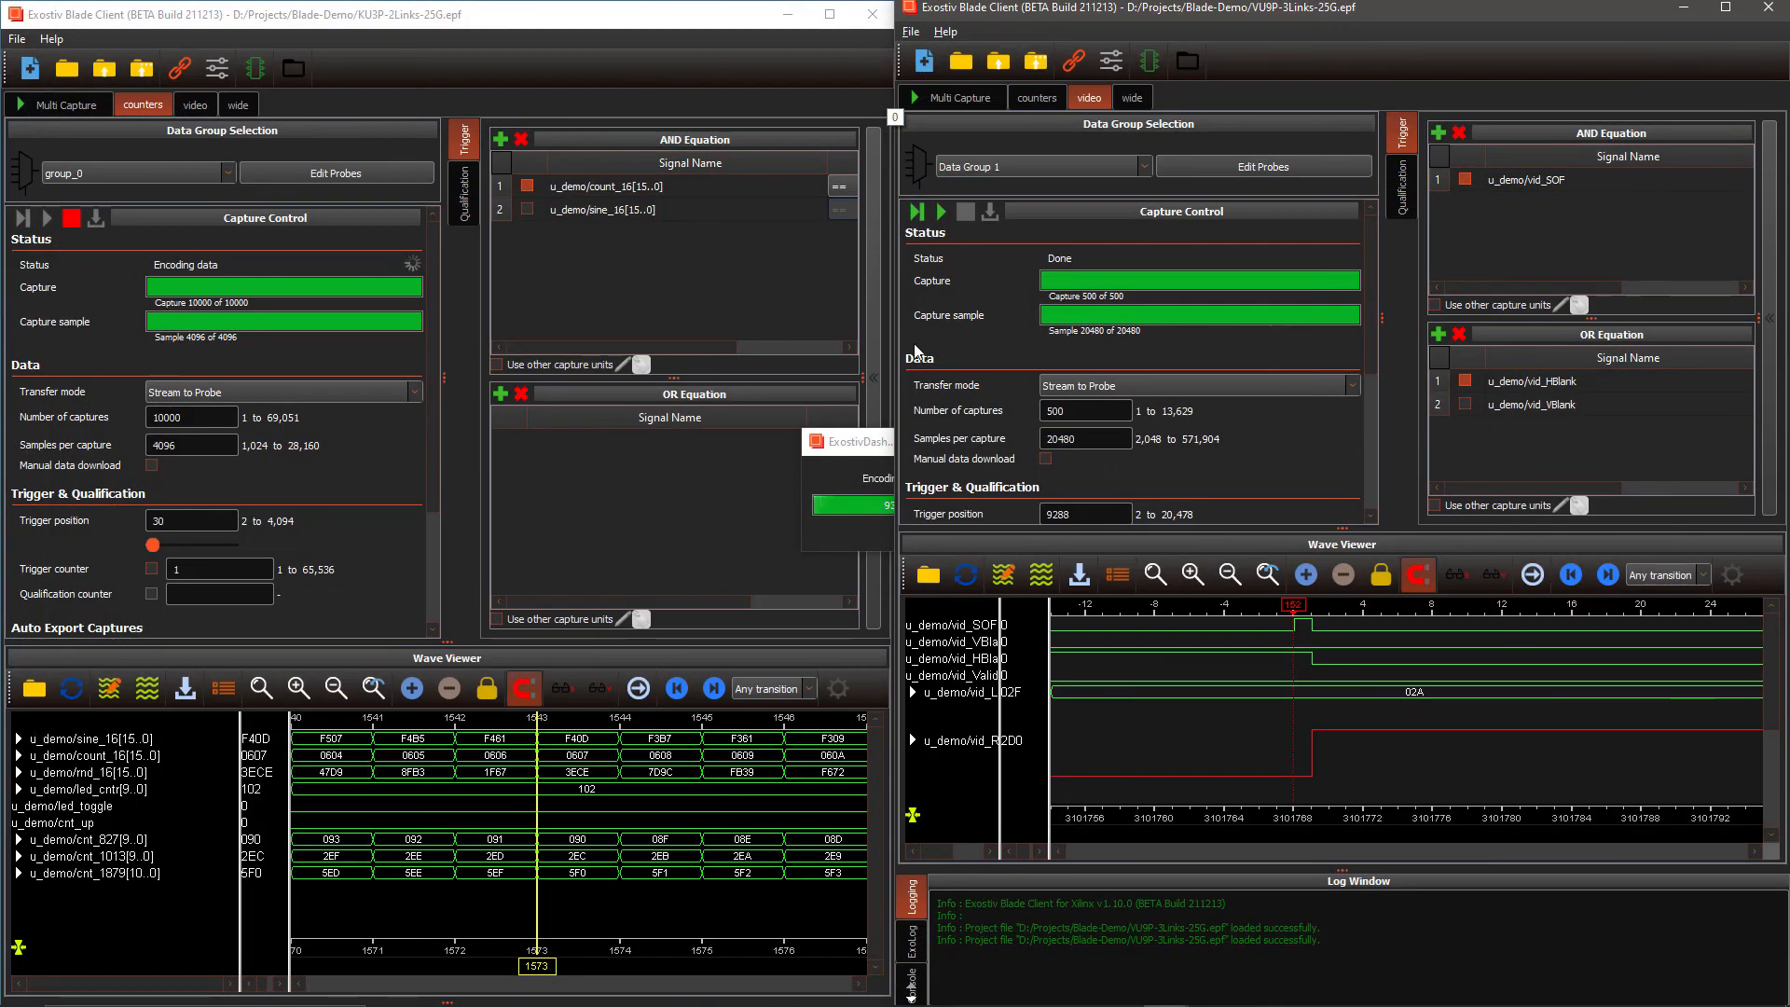
# Examine the completed counters capture from full range to individual samples, with u_demo/cnt_1879[10..0] expanded into bits, and restore the wave viewer
pyautogui.moveTo(853, 436); pyautogui.dragTo(466, 416)
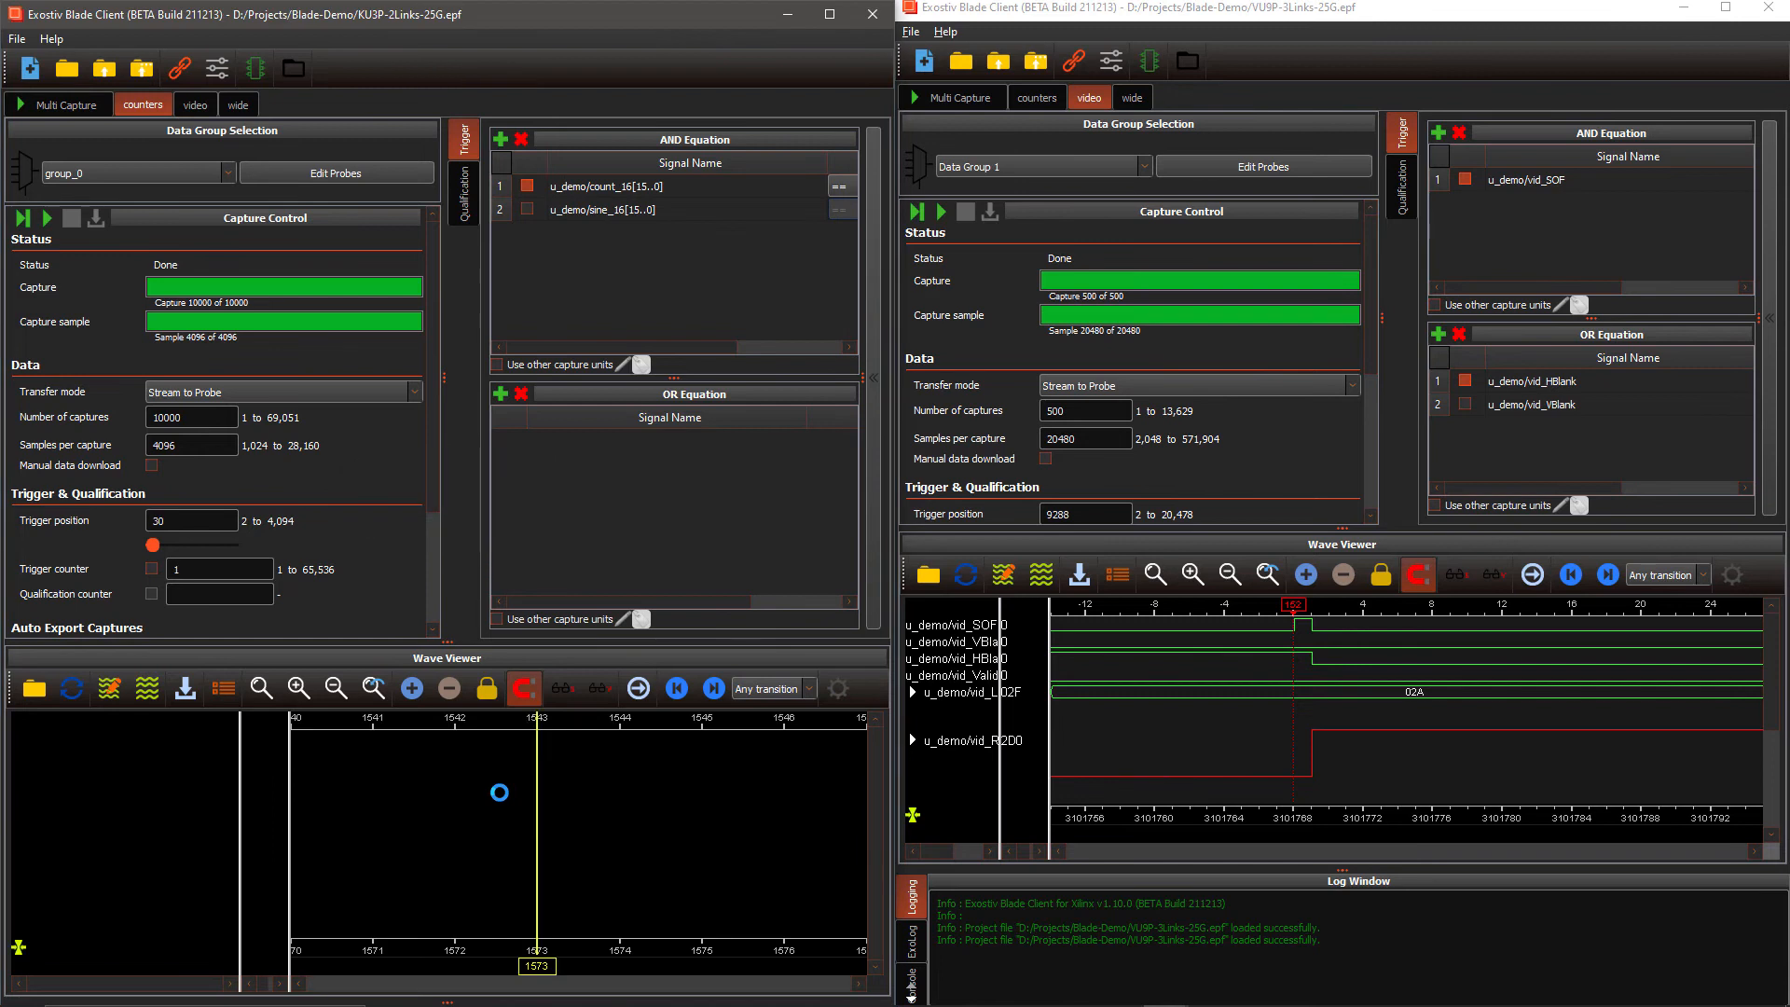
pyautogui.doubleClick(425, 664)
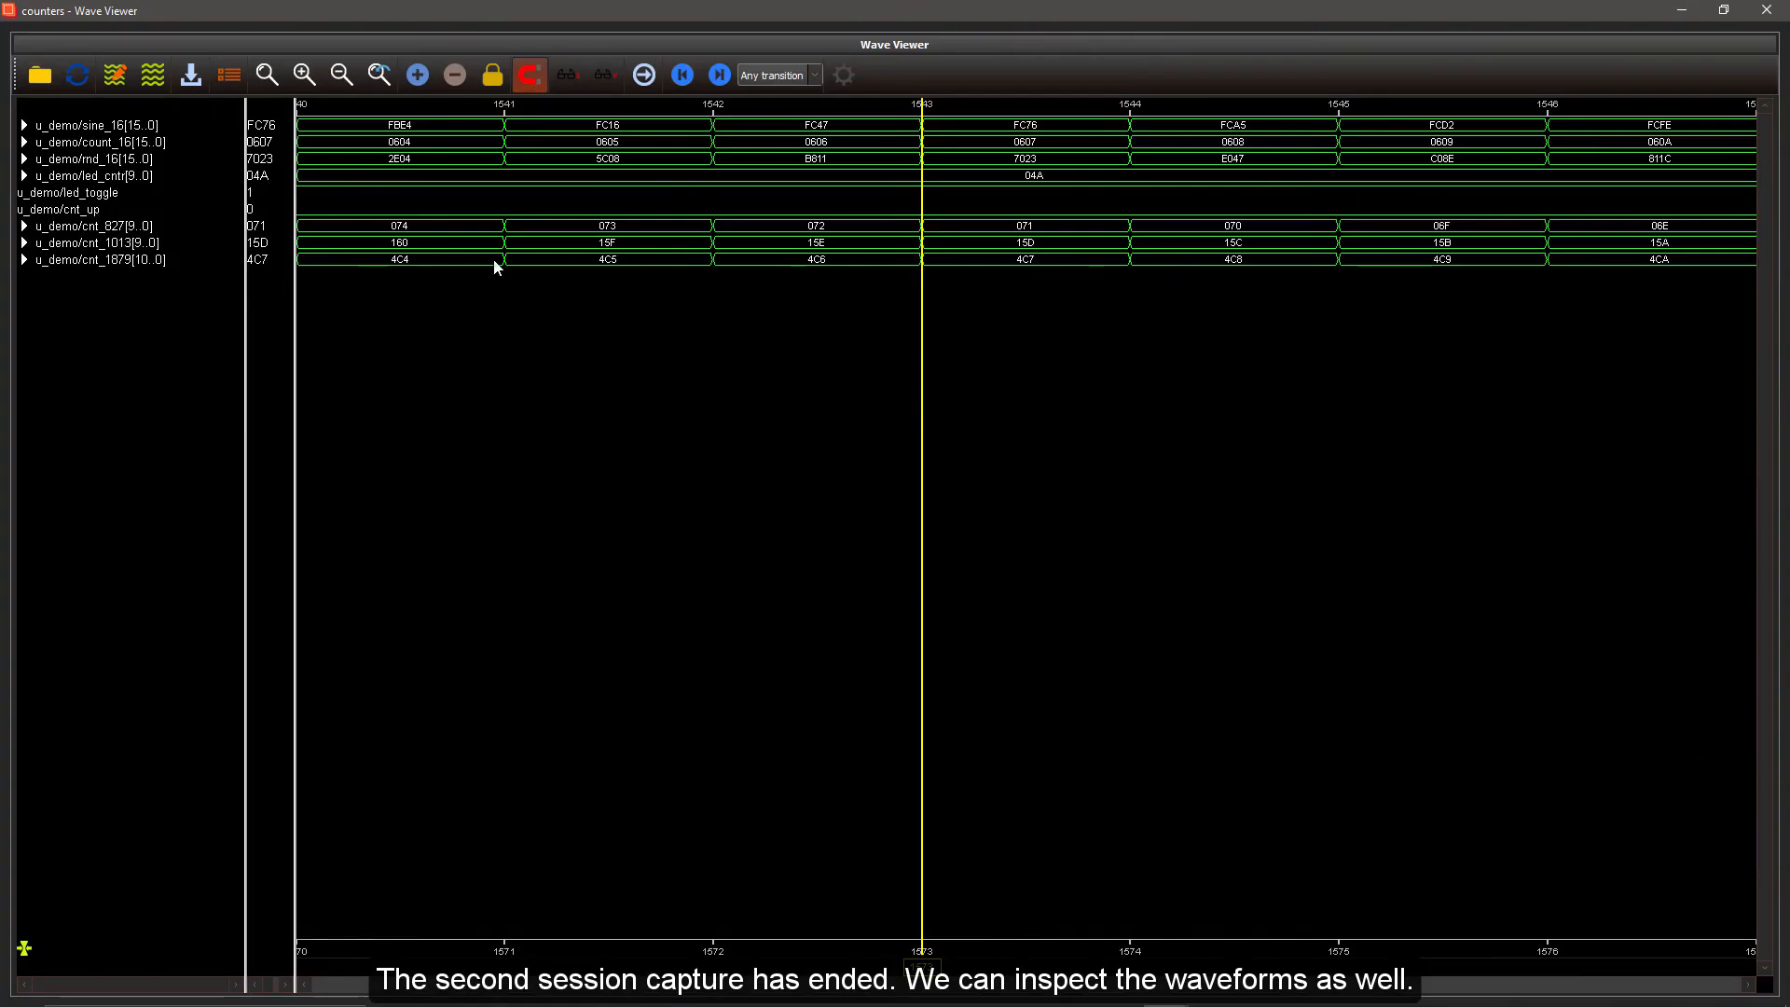
pyautogui.click(272, 74)
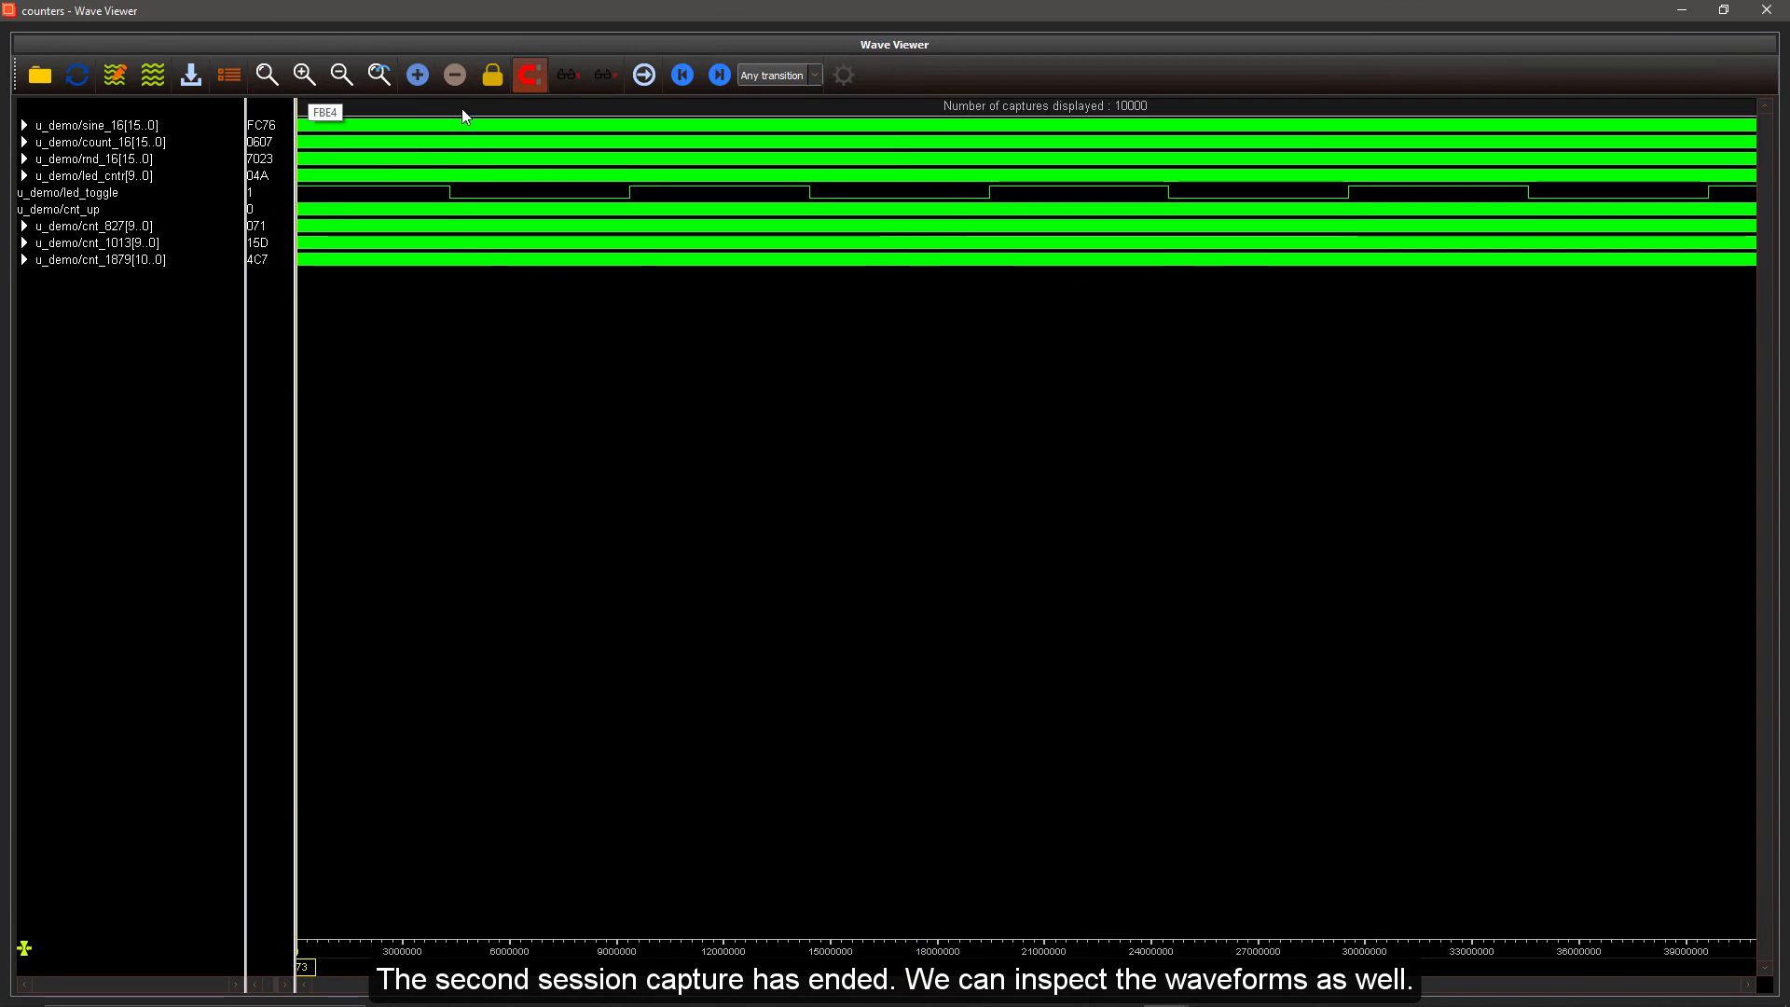
pyautogui.moveTo(753, 173); pyautogui.dragTo(770, 172)
pyautogui.moveTo(466, 196); pyautogui.dragTo(477, 198)
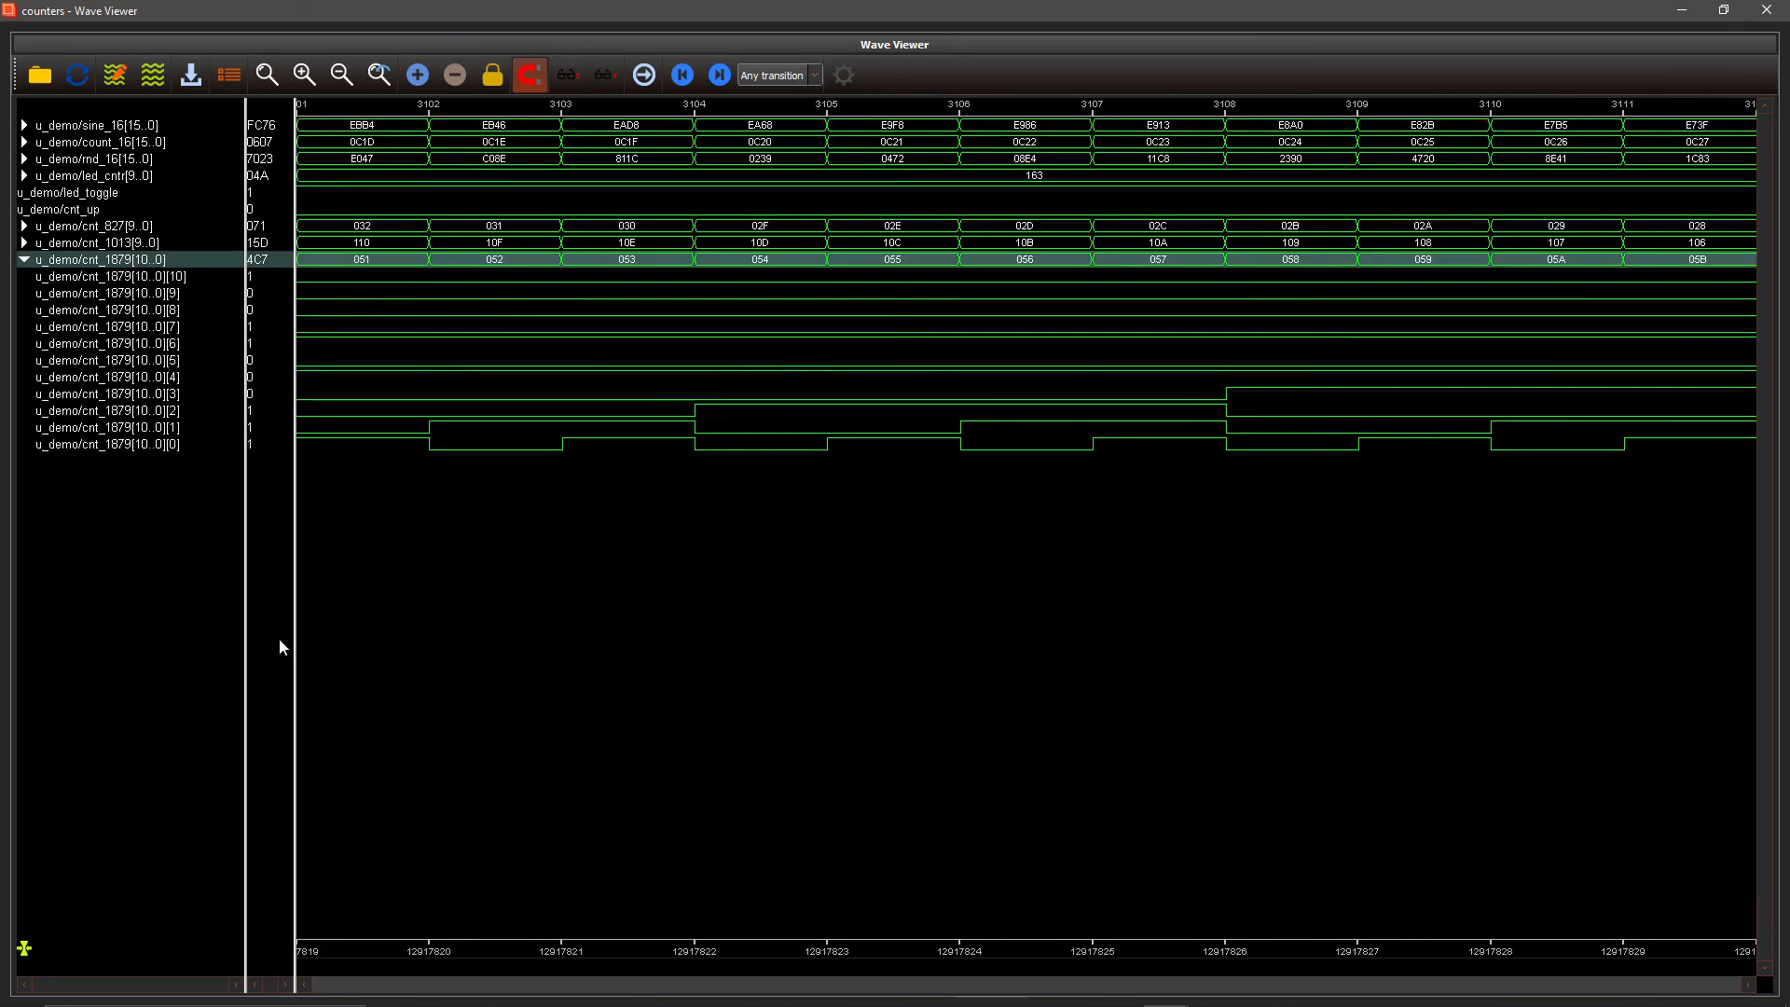
pyautogui.doubleClick(886, 44)
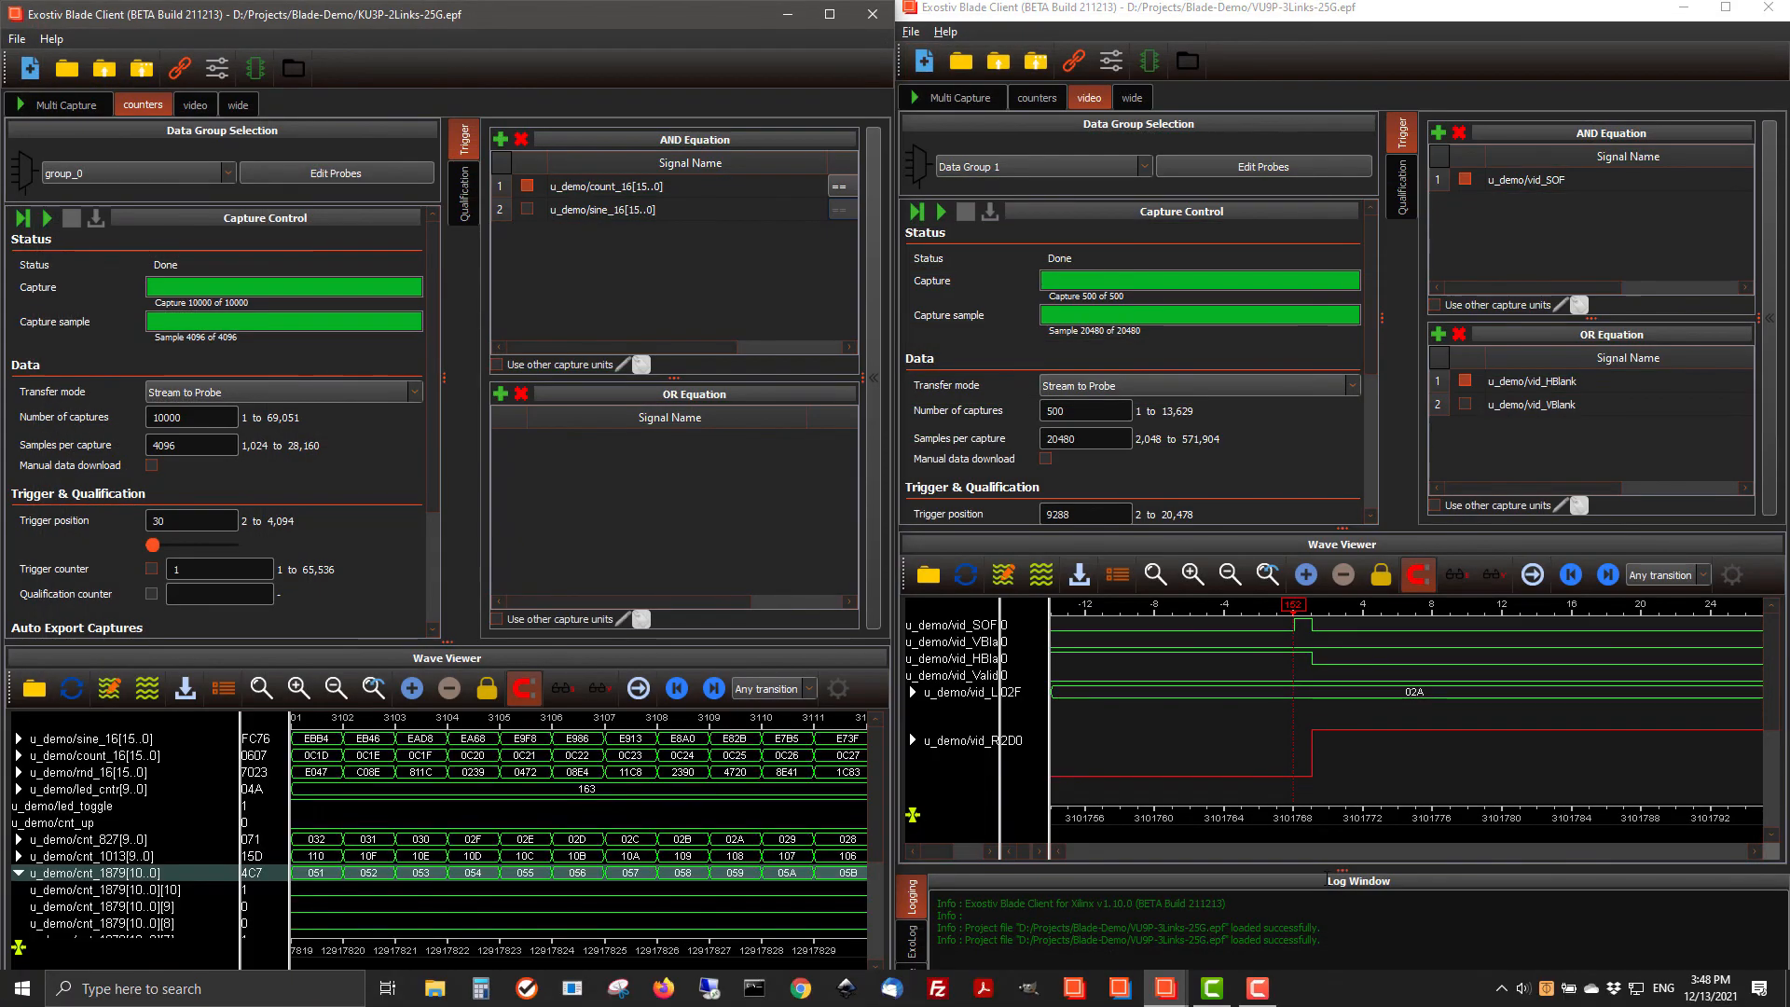
# Undock the VU9P-3Links client into a smaller window beside KU3P-2Links, and show its Multi Capture overview
pyautogui.moveTo(1343, 871); pyautogui.dragTo(1350, 979)
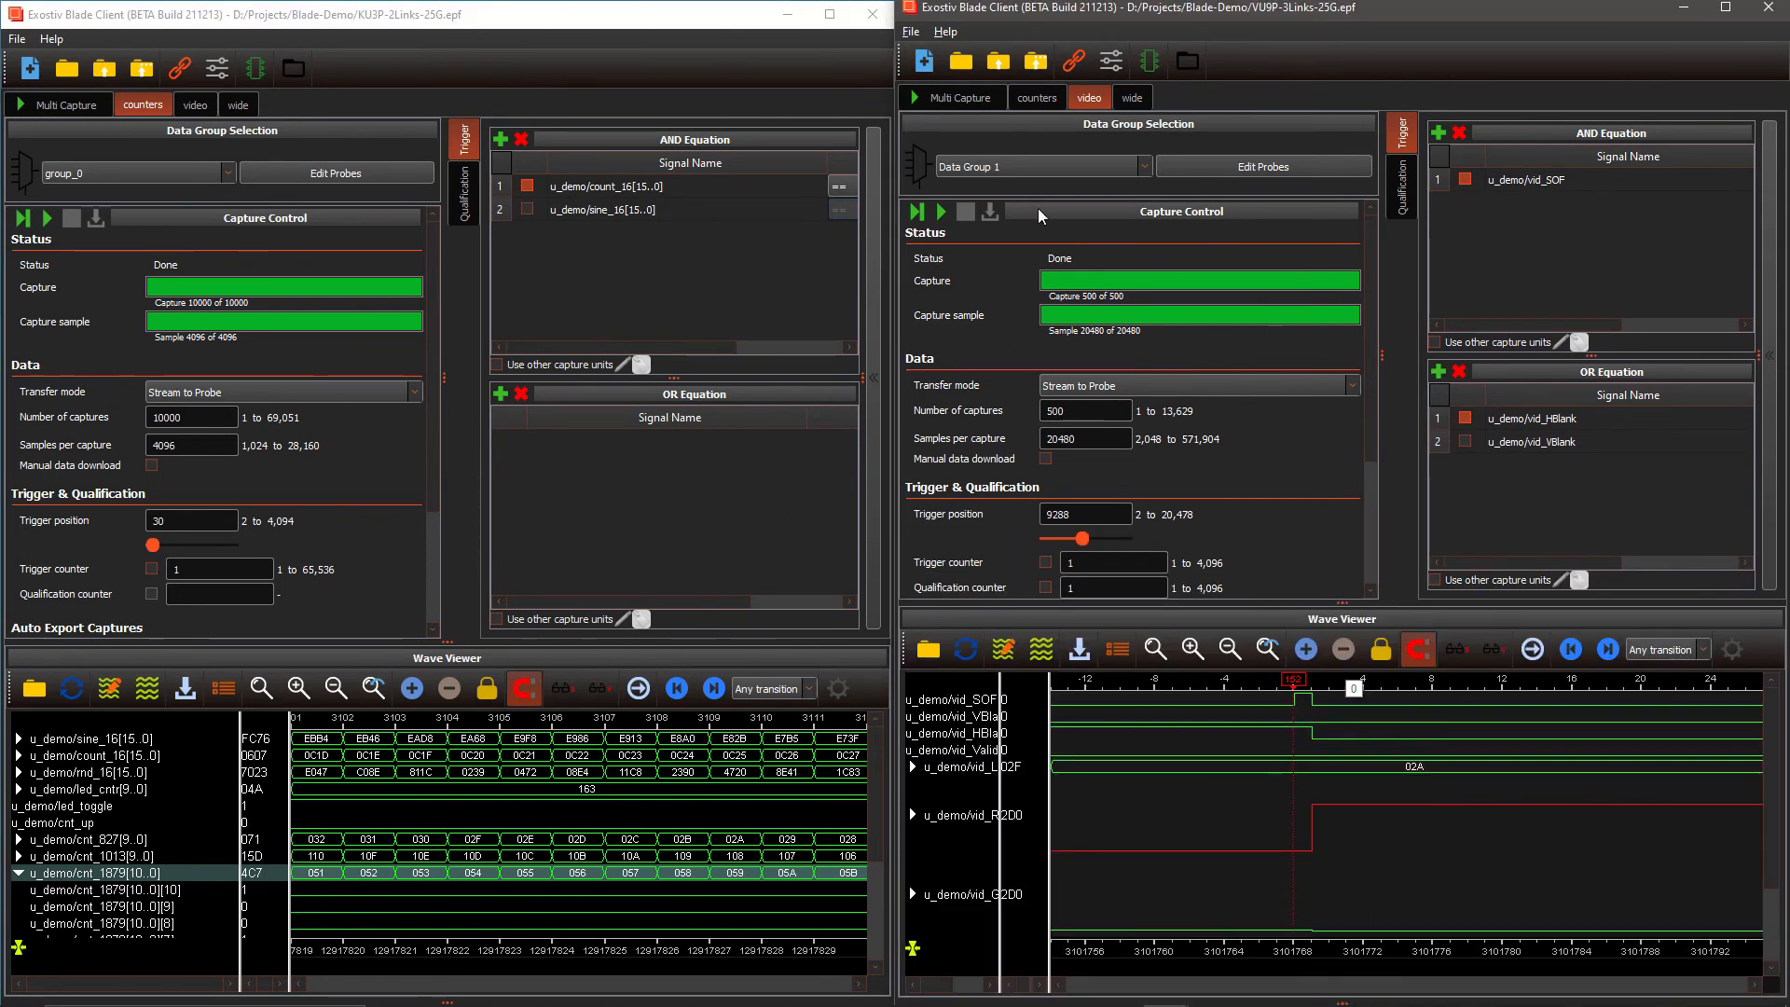
pyautogui.moveTo(1026, 7); pyautogui.dragTo(605, 89)
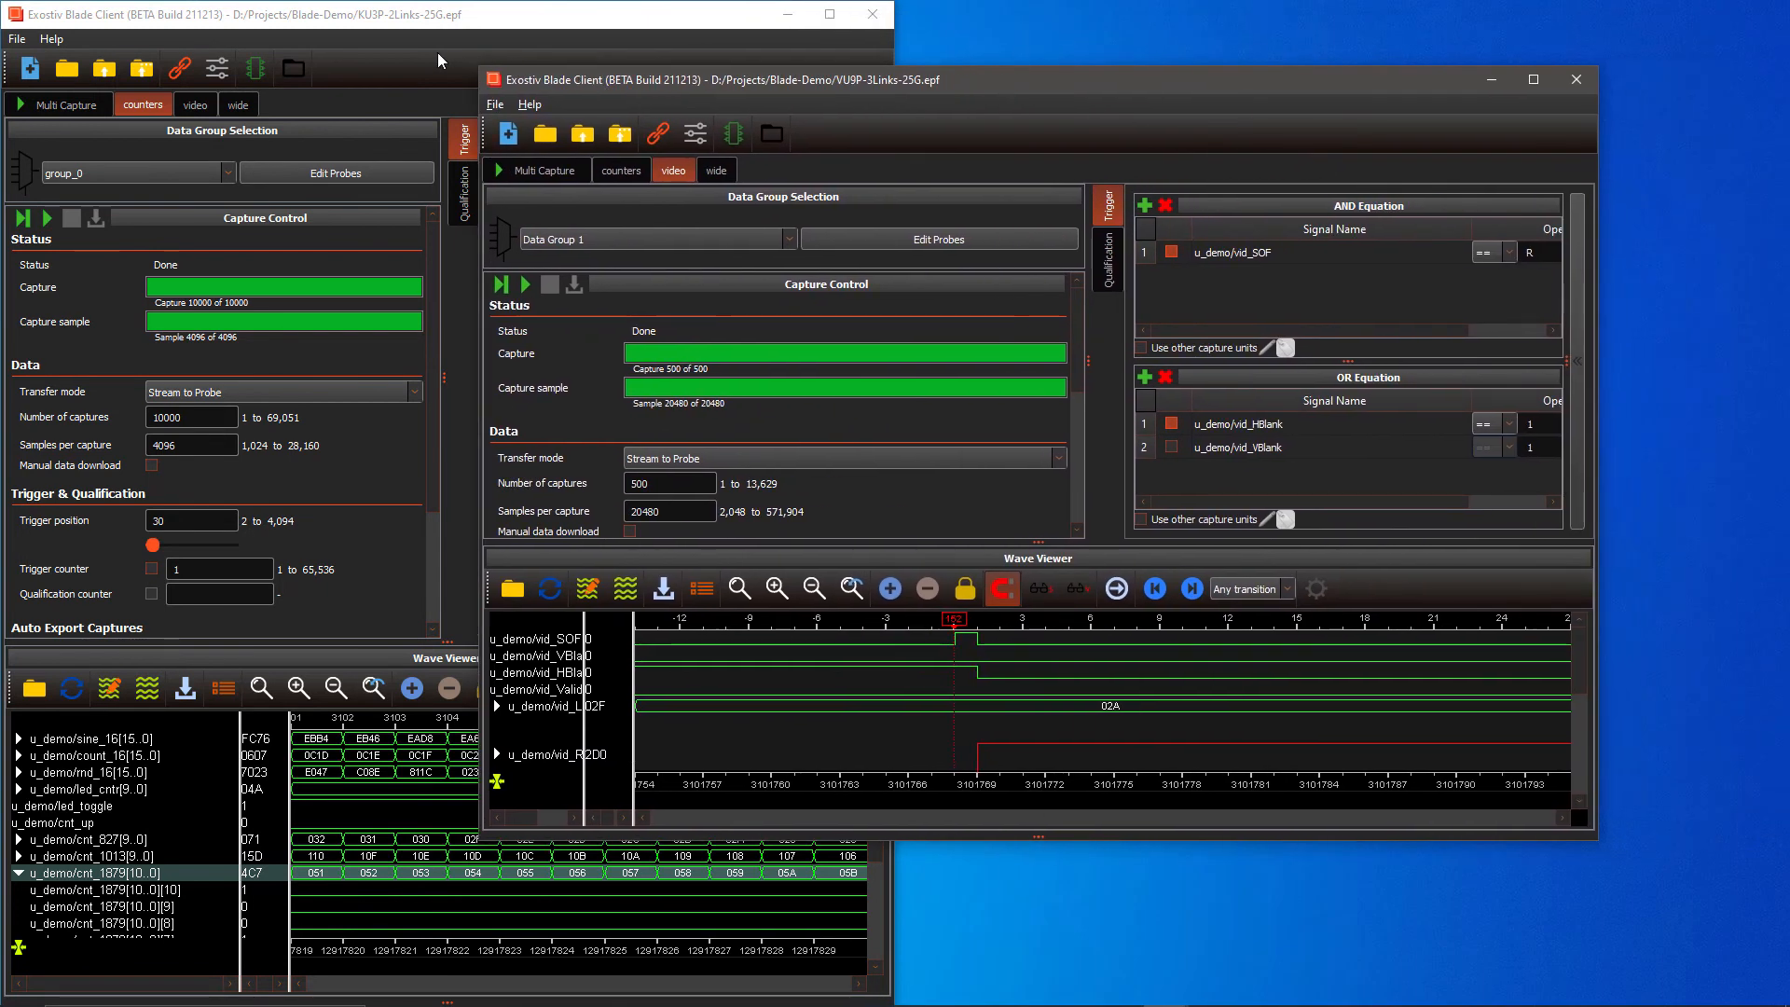
pyautogui.moveTo(480, 68); pyautogui.dragTo(836, 131)
pyautogui.moveTo(1117, 149); pyautogui.dragTo(1323, 71)
pyautogui.click(1030, 170)
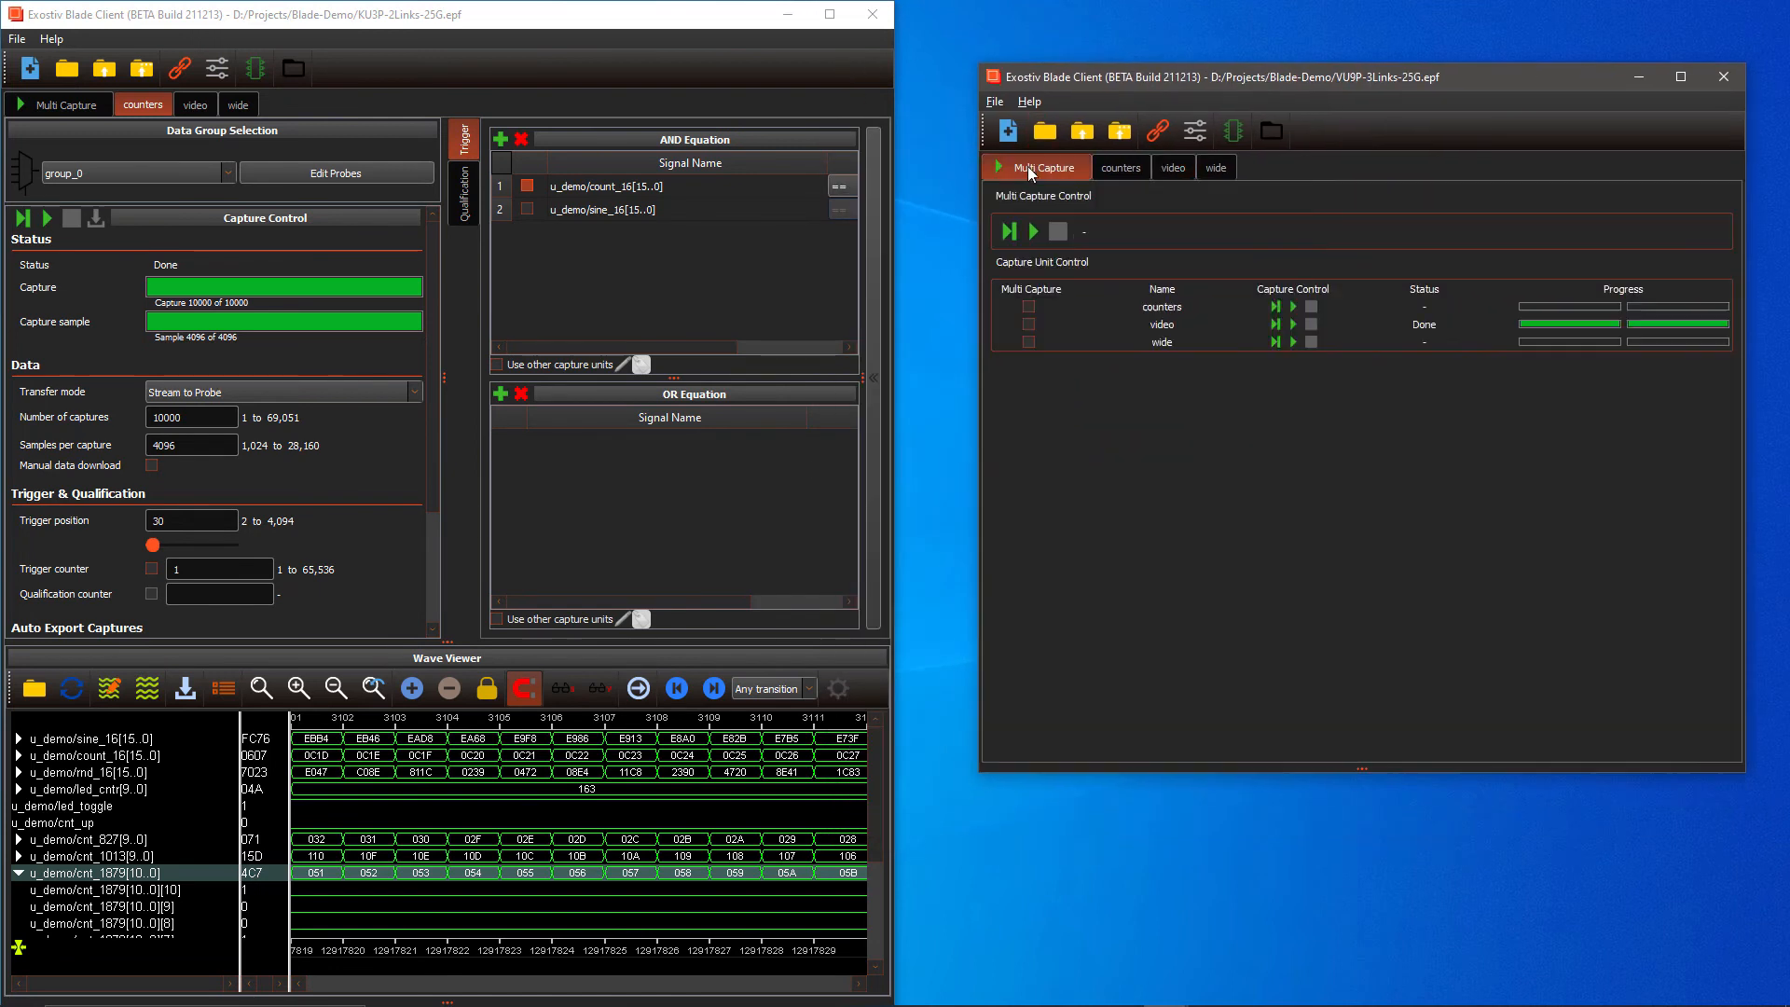
# Show the KU3P-2Links client's Multi Capture overview and shrink its undocked window to fit beside VU9P-3Links
pyautogui.click(62, 105)
pyautogui.moveTo(163, 19); pyautogui.dragTo(317, 40)
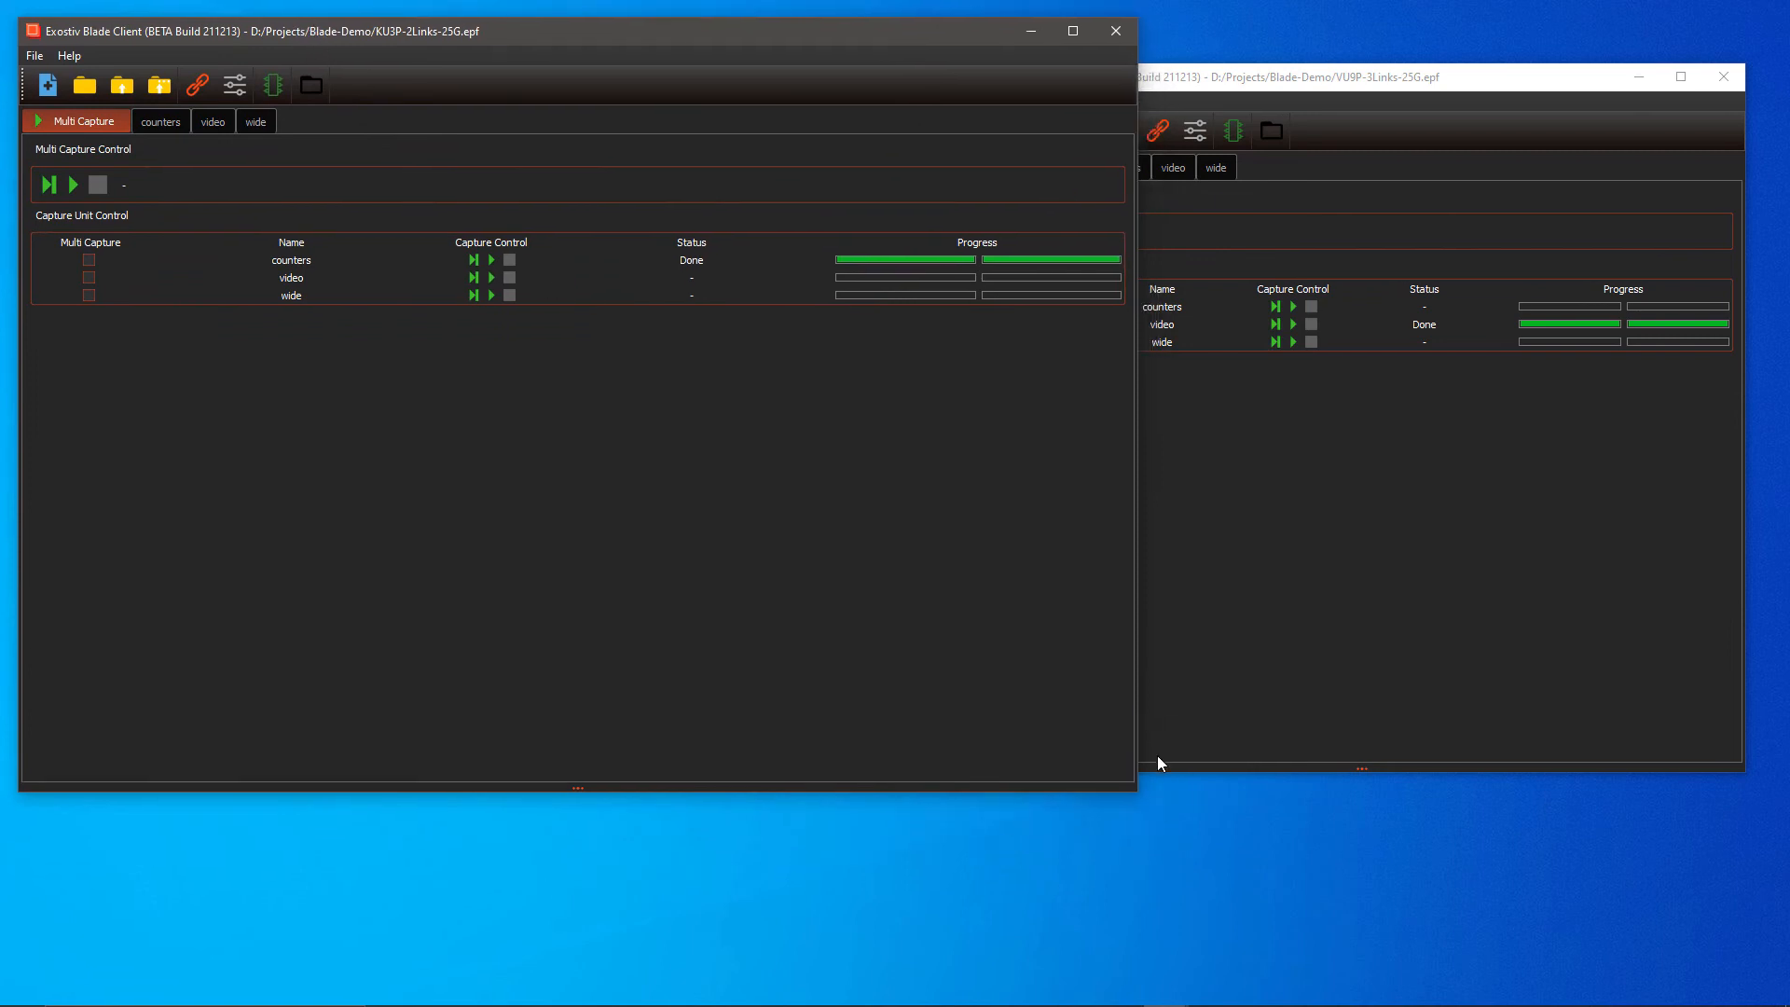
pyautogui.moveTo(1132, 790); pyautogui.dragTo(849, 713)
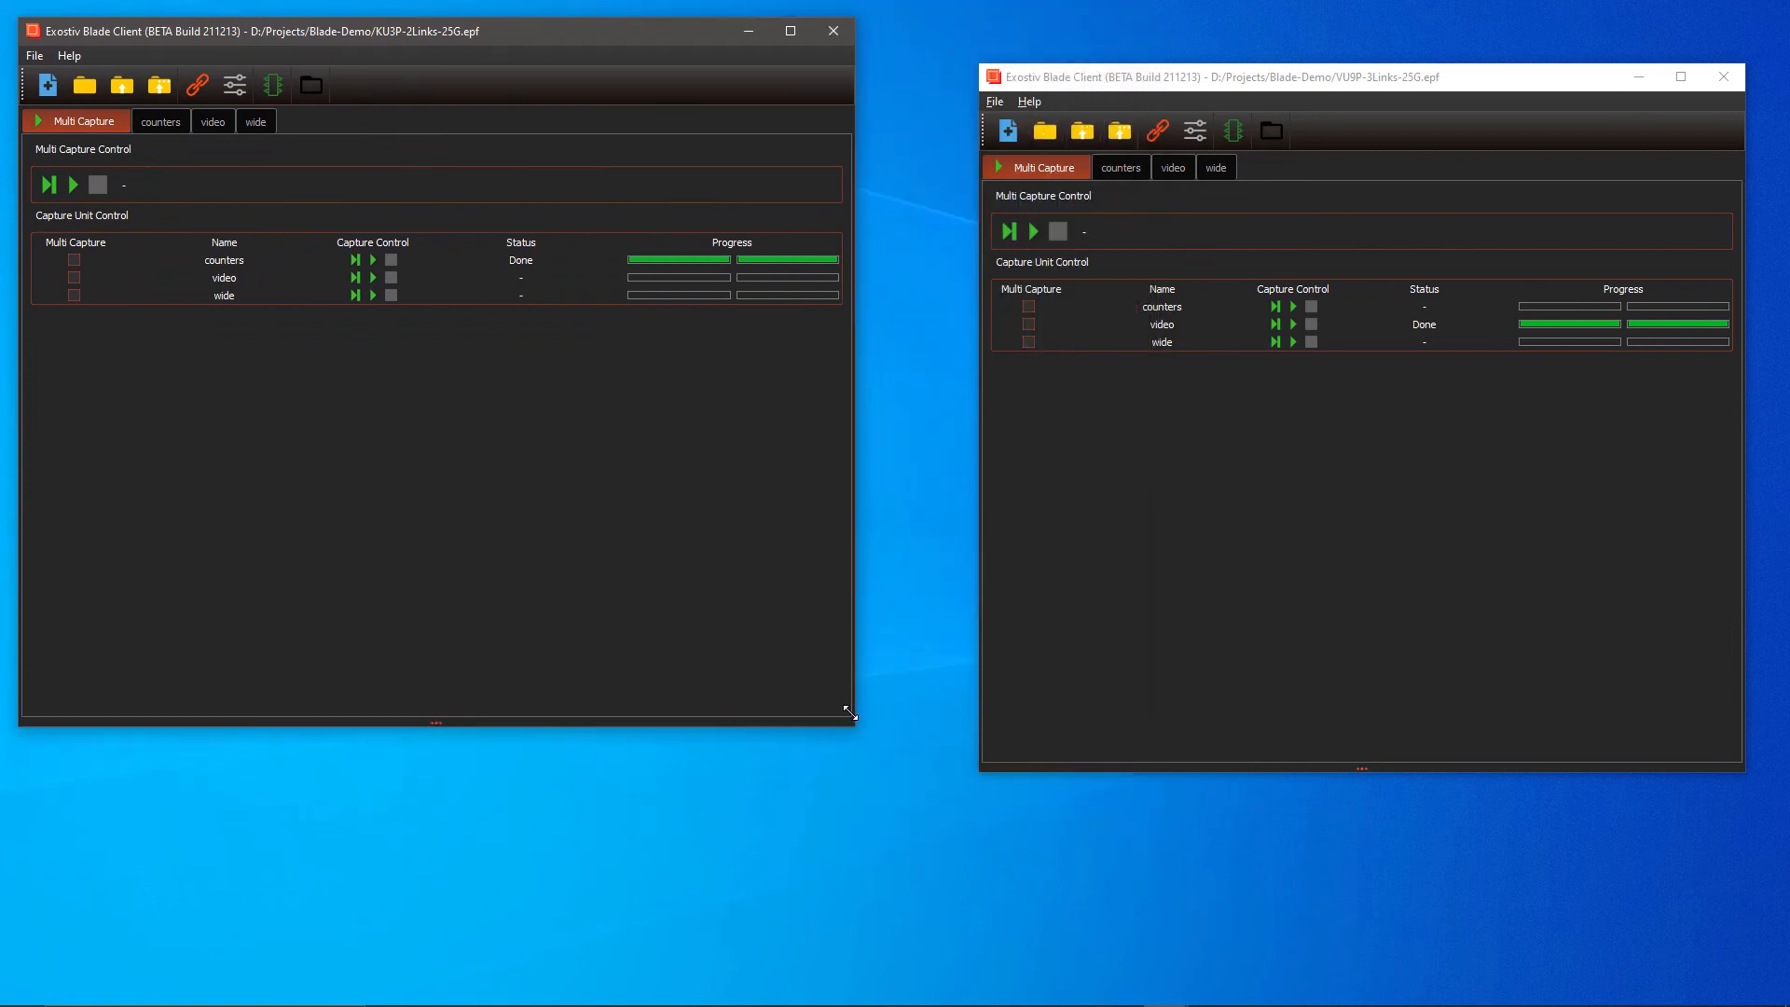
# Bring up the KU5P-4Links client, undock it, and show its Multi Capture overview in front of the other two clients
pyautogui.moveTo(1168, 1000)
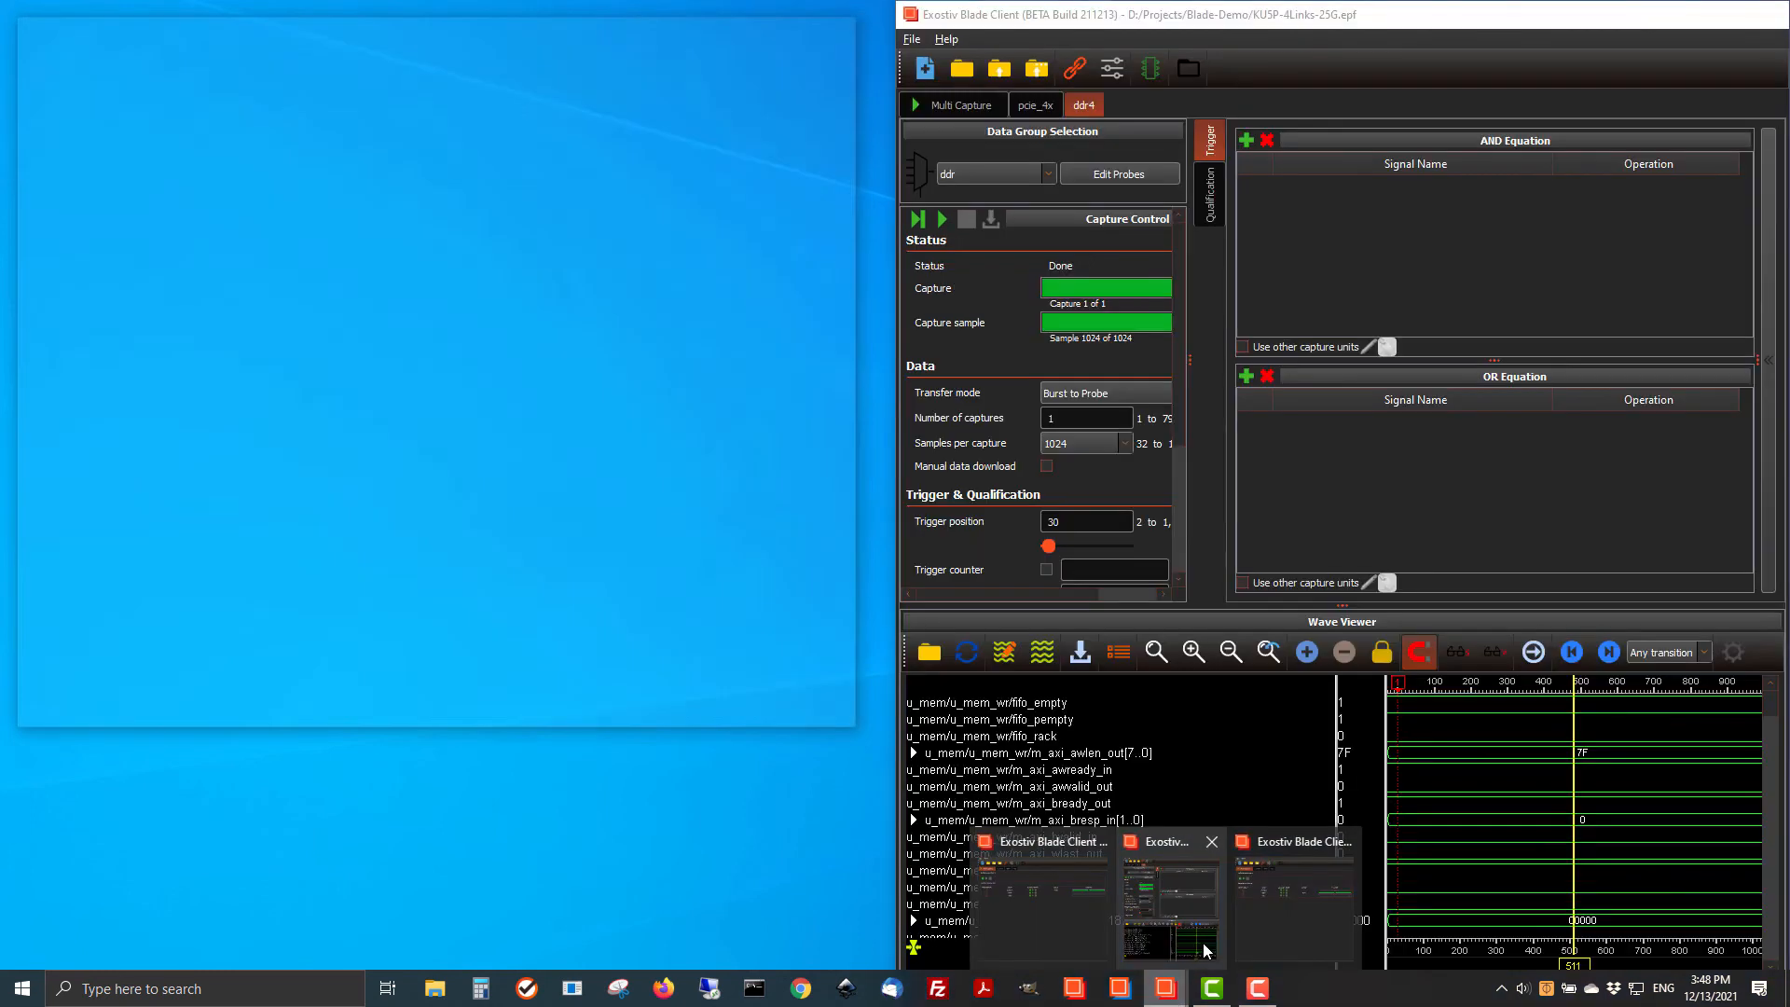
pyautogui.click(1203, 943)
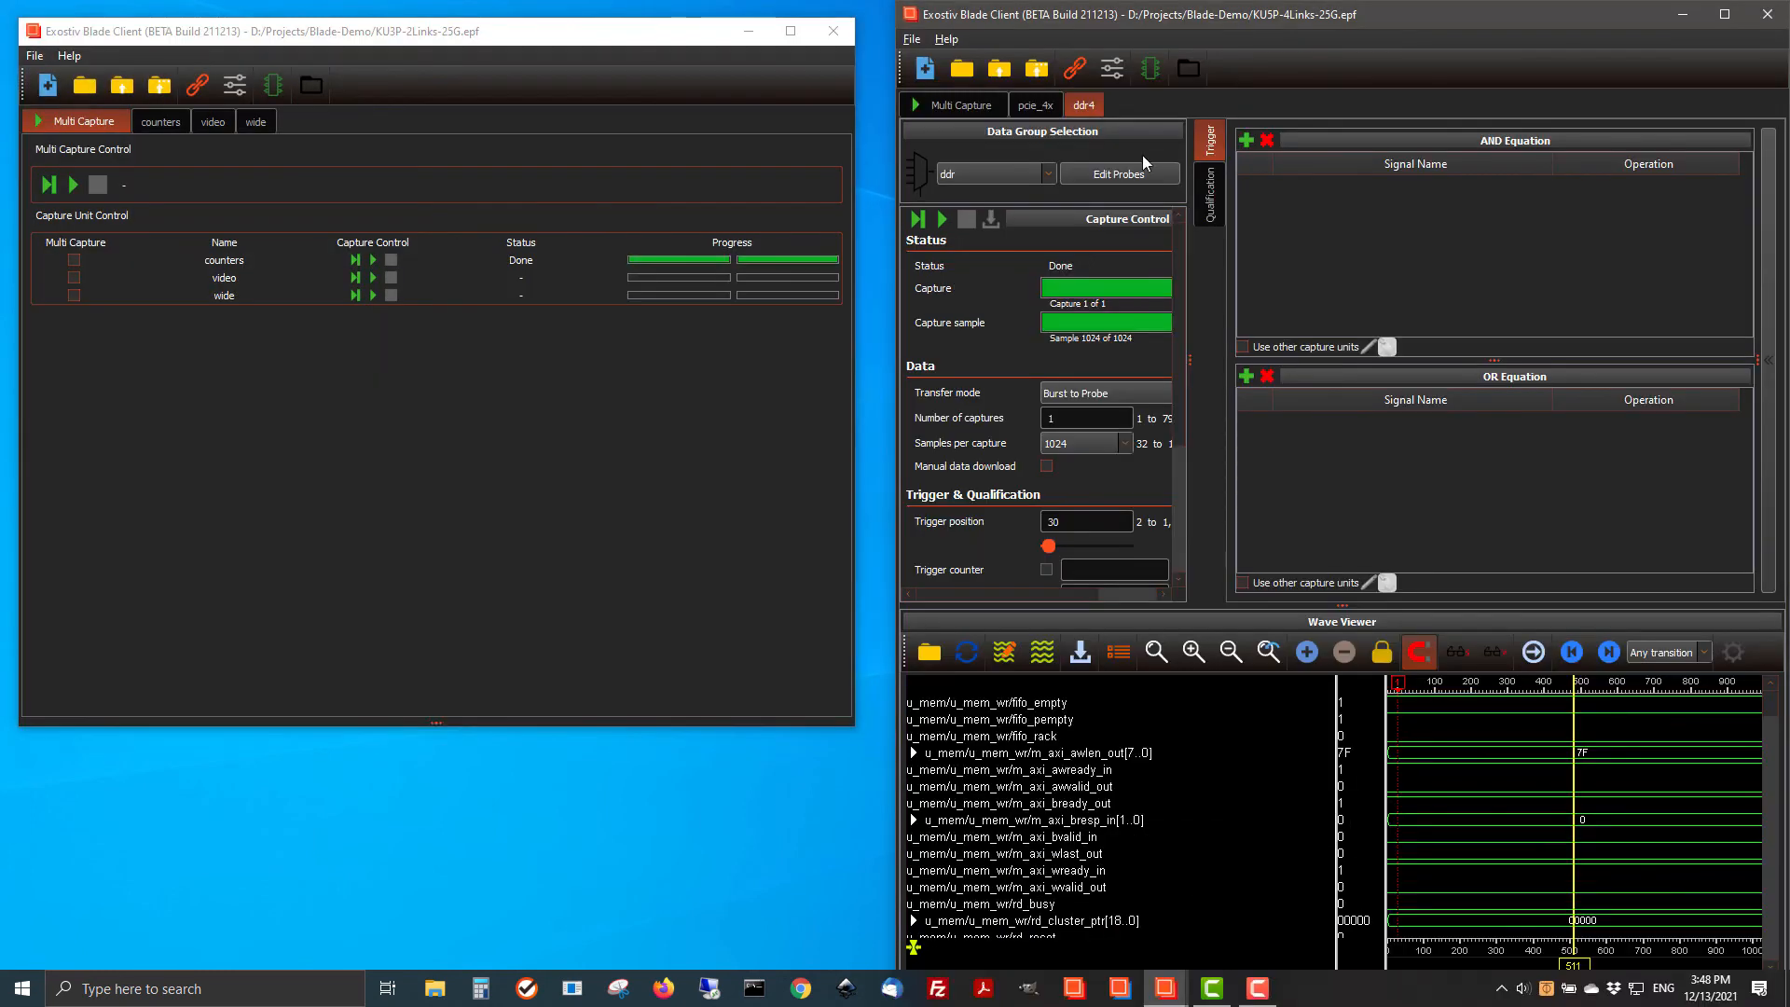
pyautogui.moveTo(897, 3); pyautogui.dragTo(484, 457)
pyautogui.click(557, 378)
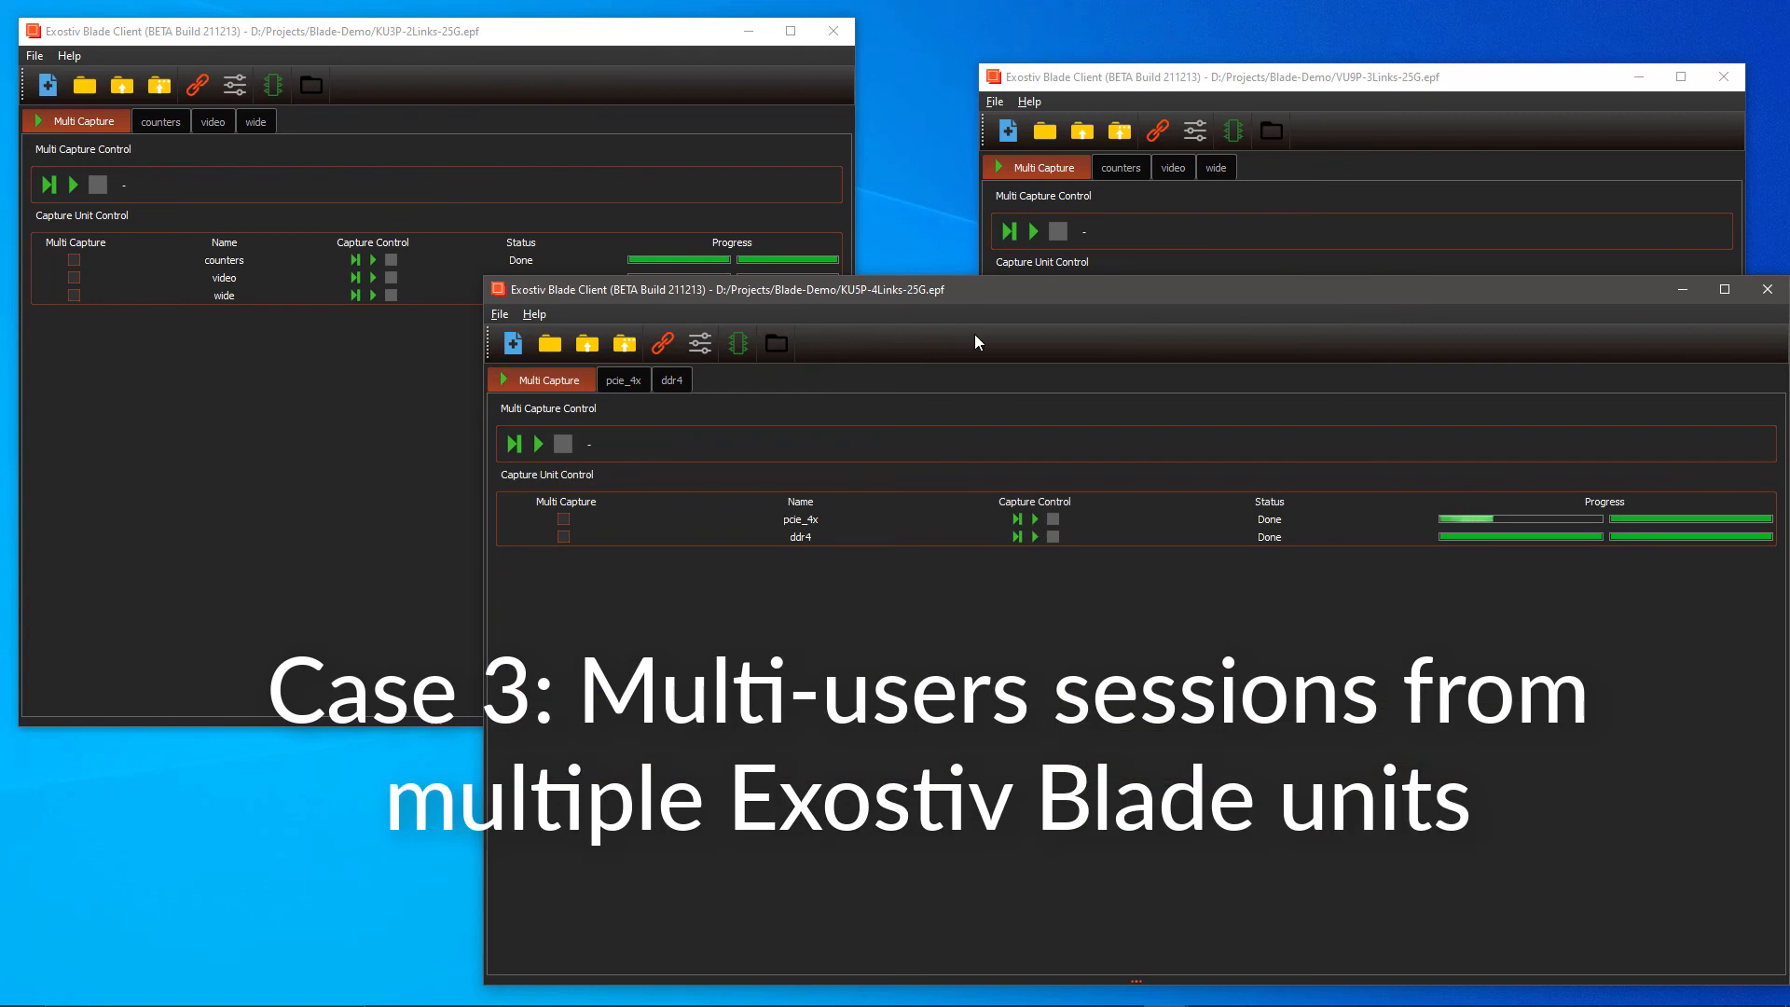
pyautogui.moveTo(1099, 287); pyautogui.dragTo(720, 296)
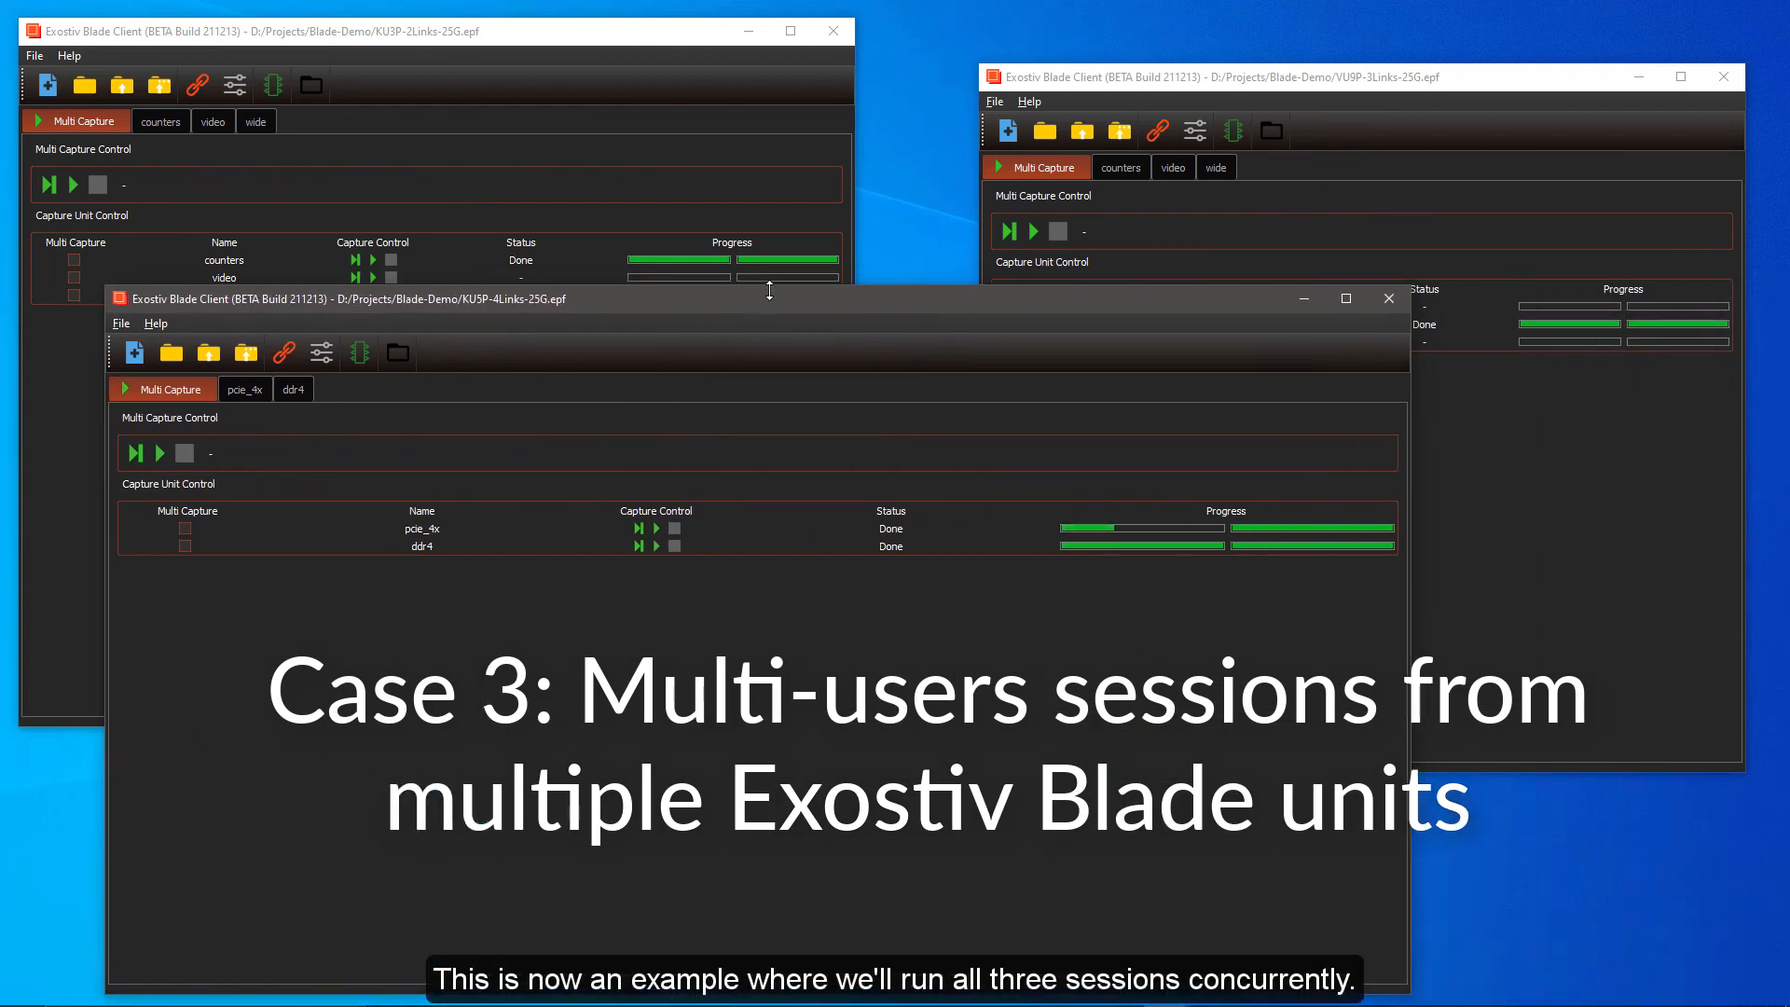
# Narrow the KU5P-4Links client and arrange all three clients so that every capture unit list is visible
pyautogui.click(1258, 76)
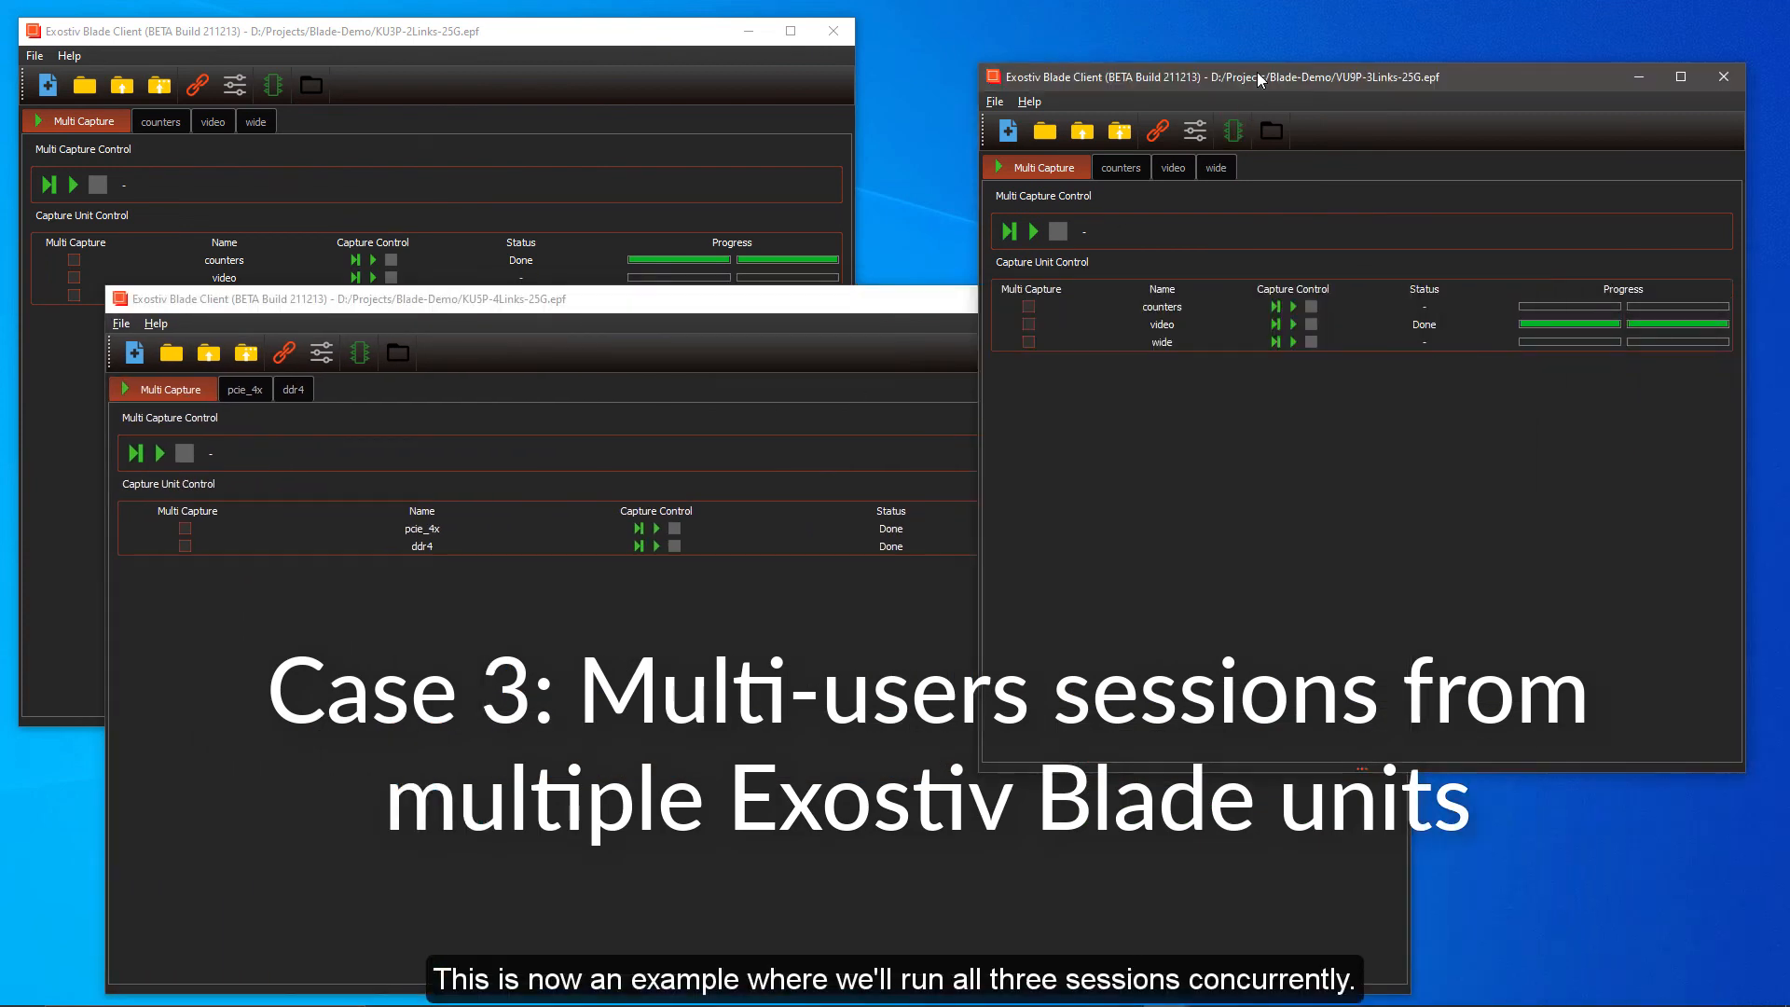
pyautogui.moveTo(1257, 81); pyautogui.dragTo(1189, 43)
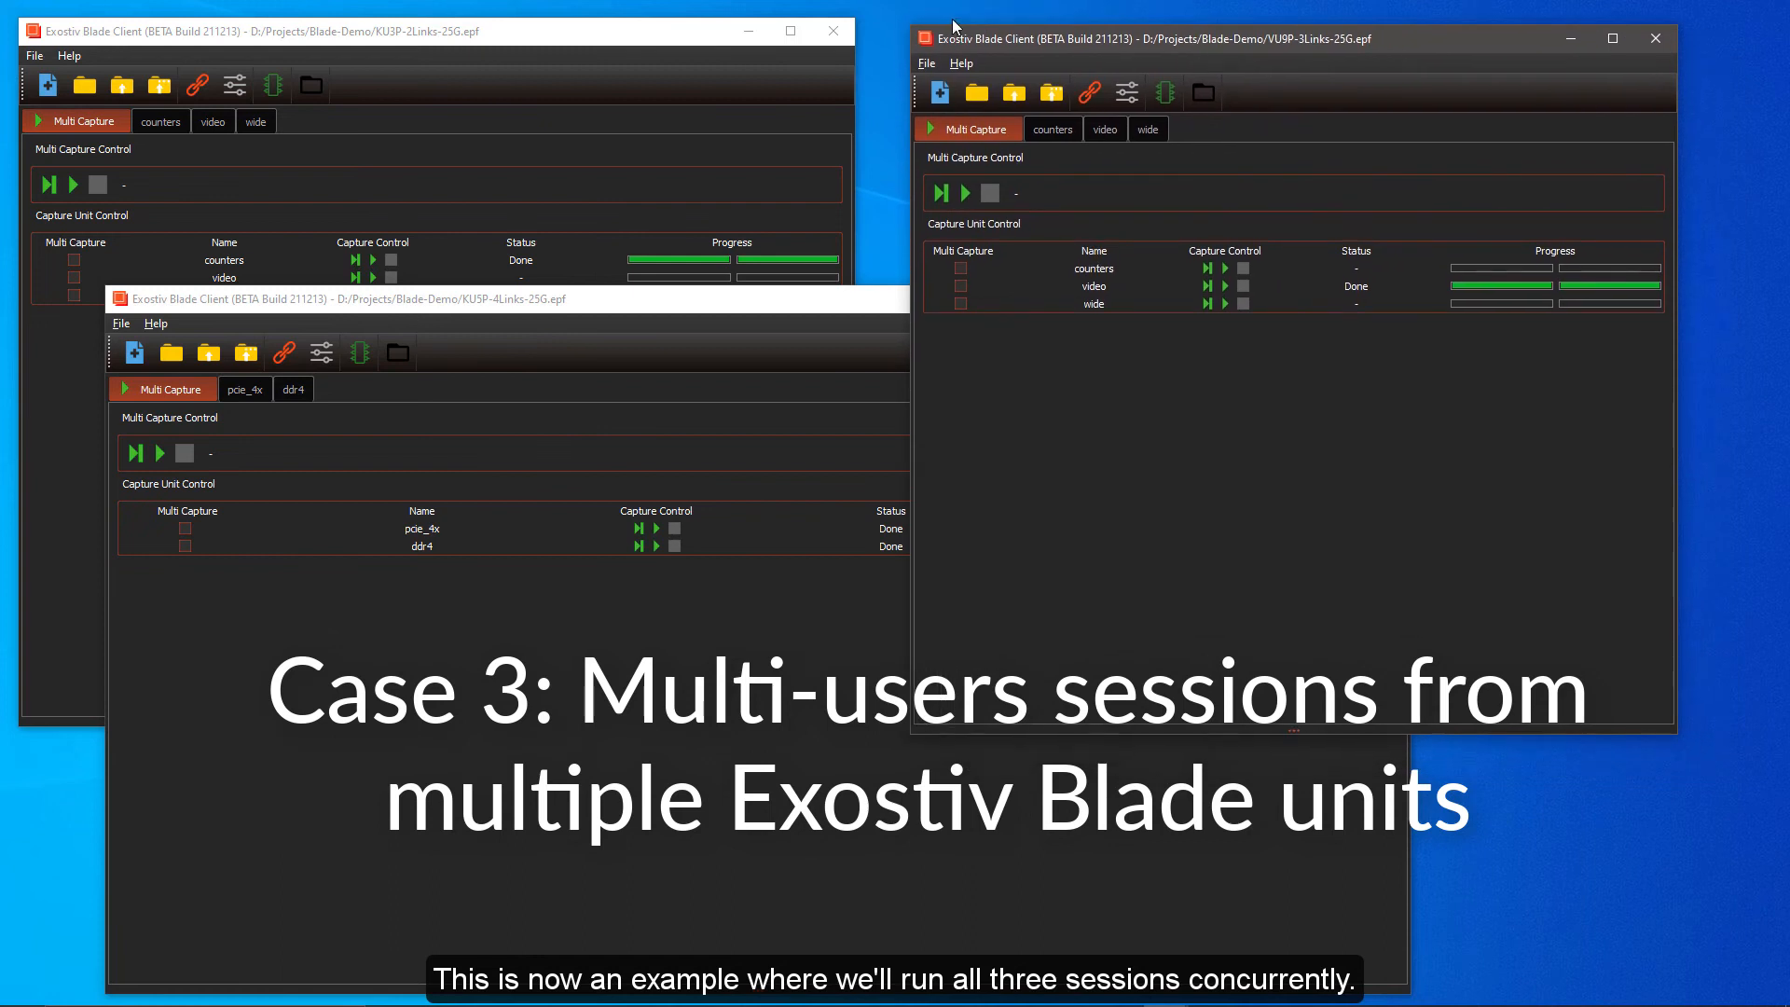
pyautogui.click(589, 38)
pyautogui.click(1008, 763)
pyautogui.moveTo(104, 515); pyautogui.dragTo(756, 515)
pyautogui.moveTo(1437, 46); pyautogui.dragTo(1549, 29)
pyautogui.moveTo(961, 299); pyautogui.dragTo(1163, 358)
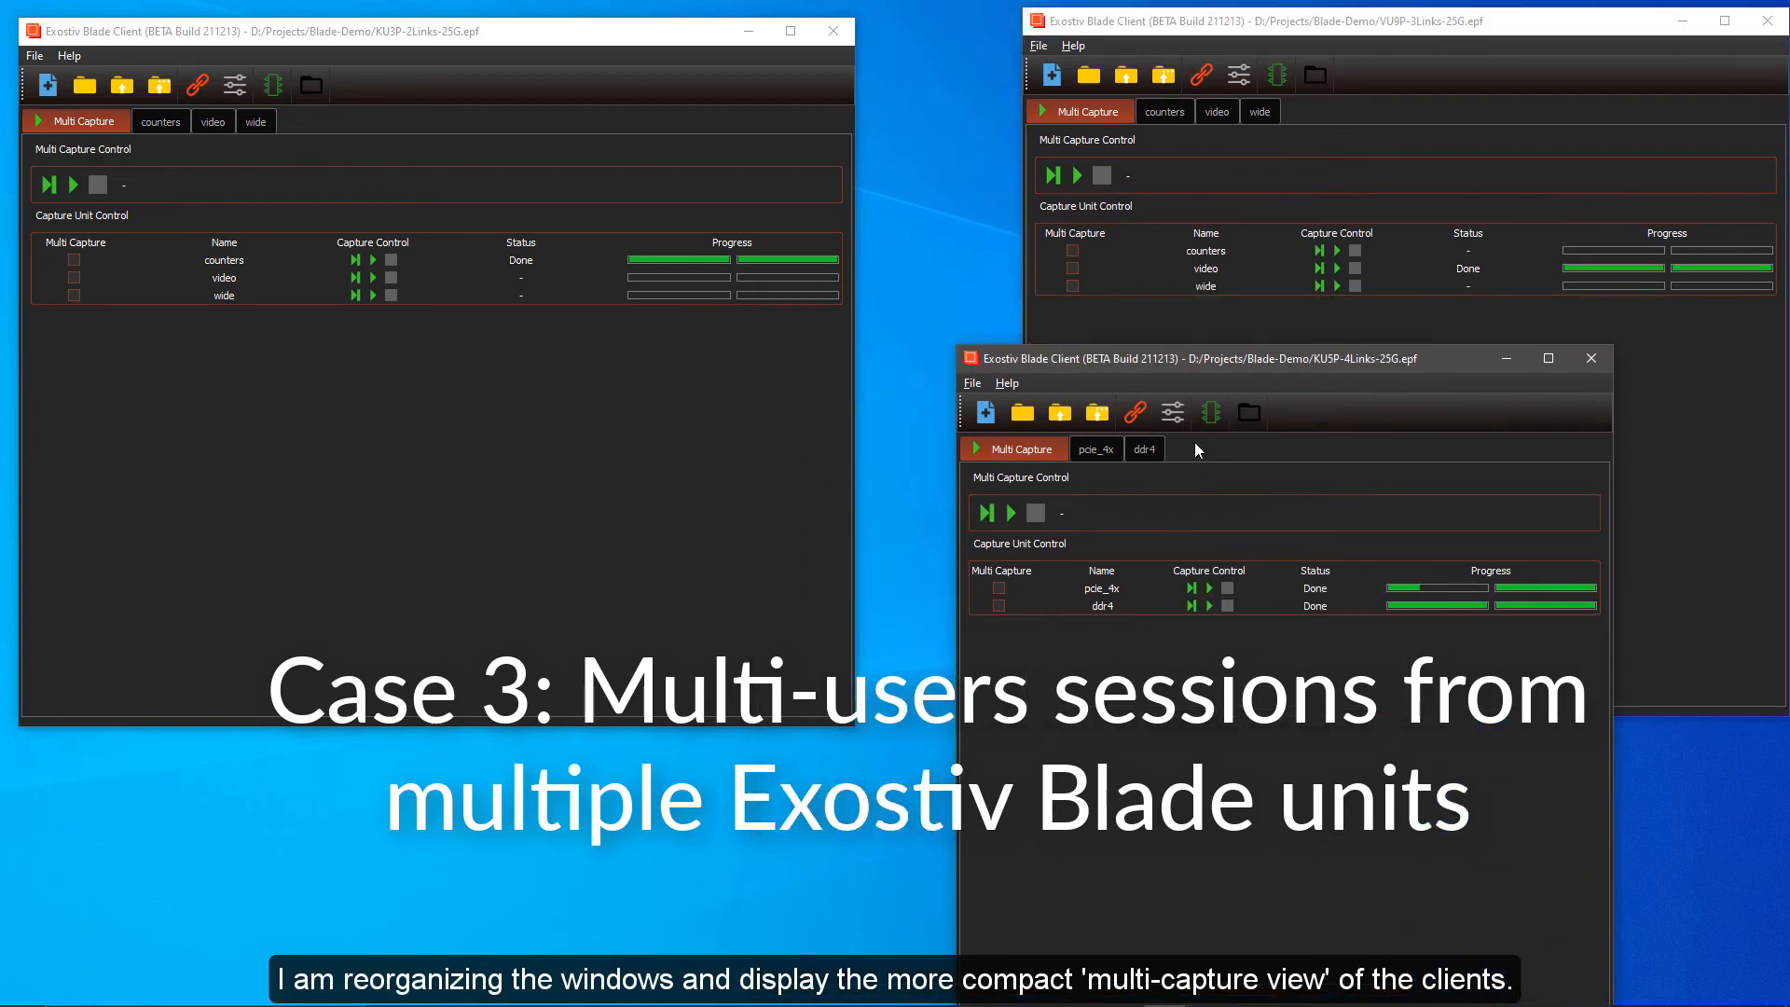
pyautogui.click(1740, 929)
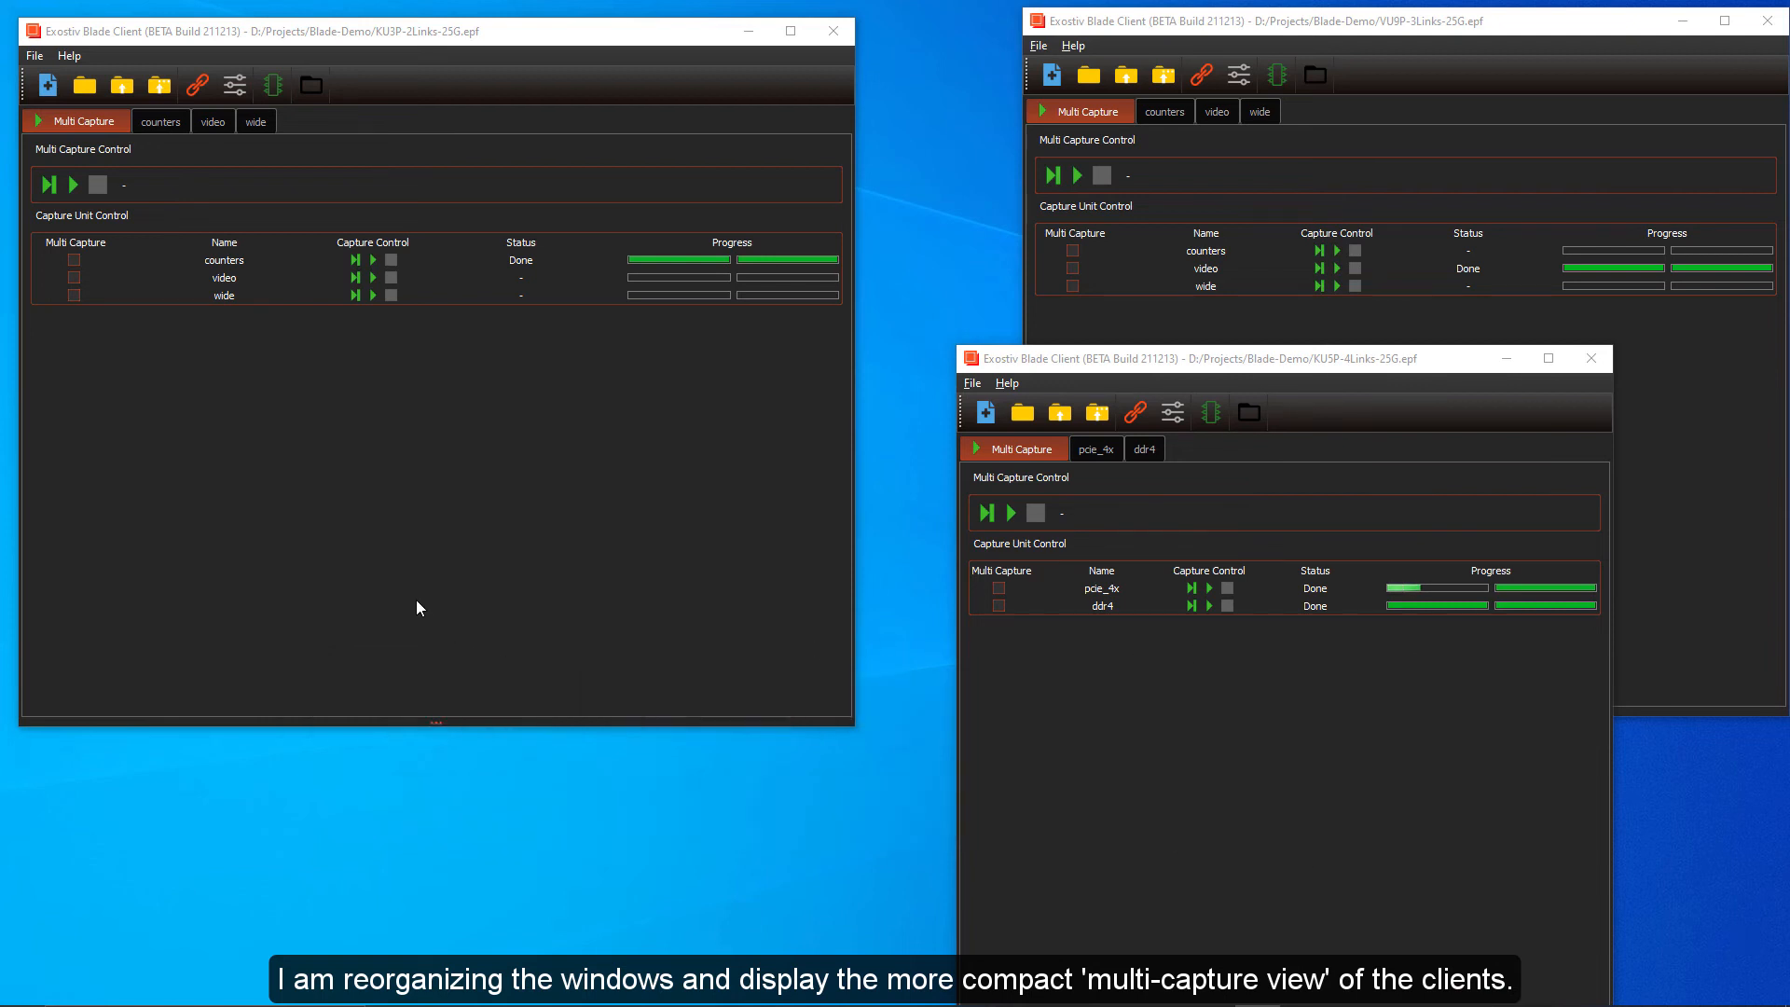
# Start captures on counters in KU3P-2Links, video in VU9P-3Links and pcie_4x in KU5P-4Links, and move the encoding progress dialog aside
pyautogui.click(355, 262)
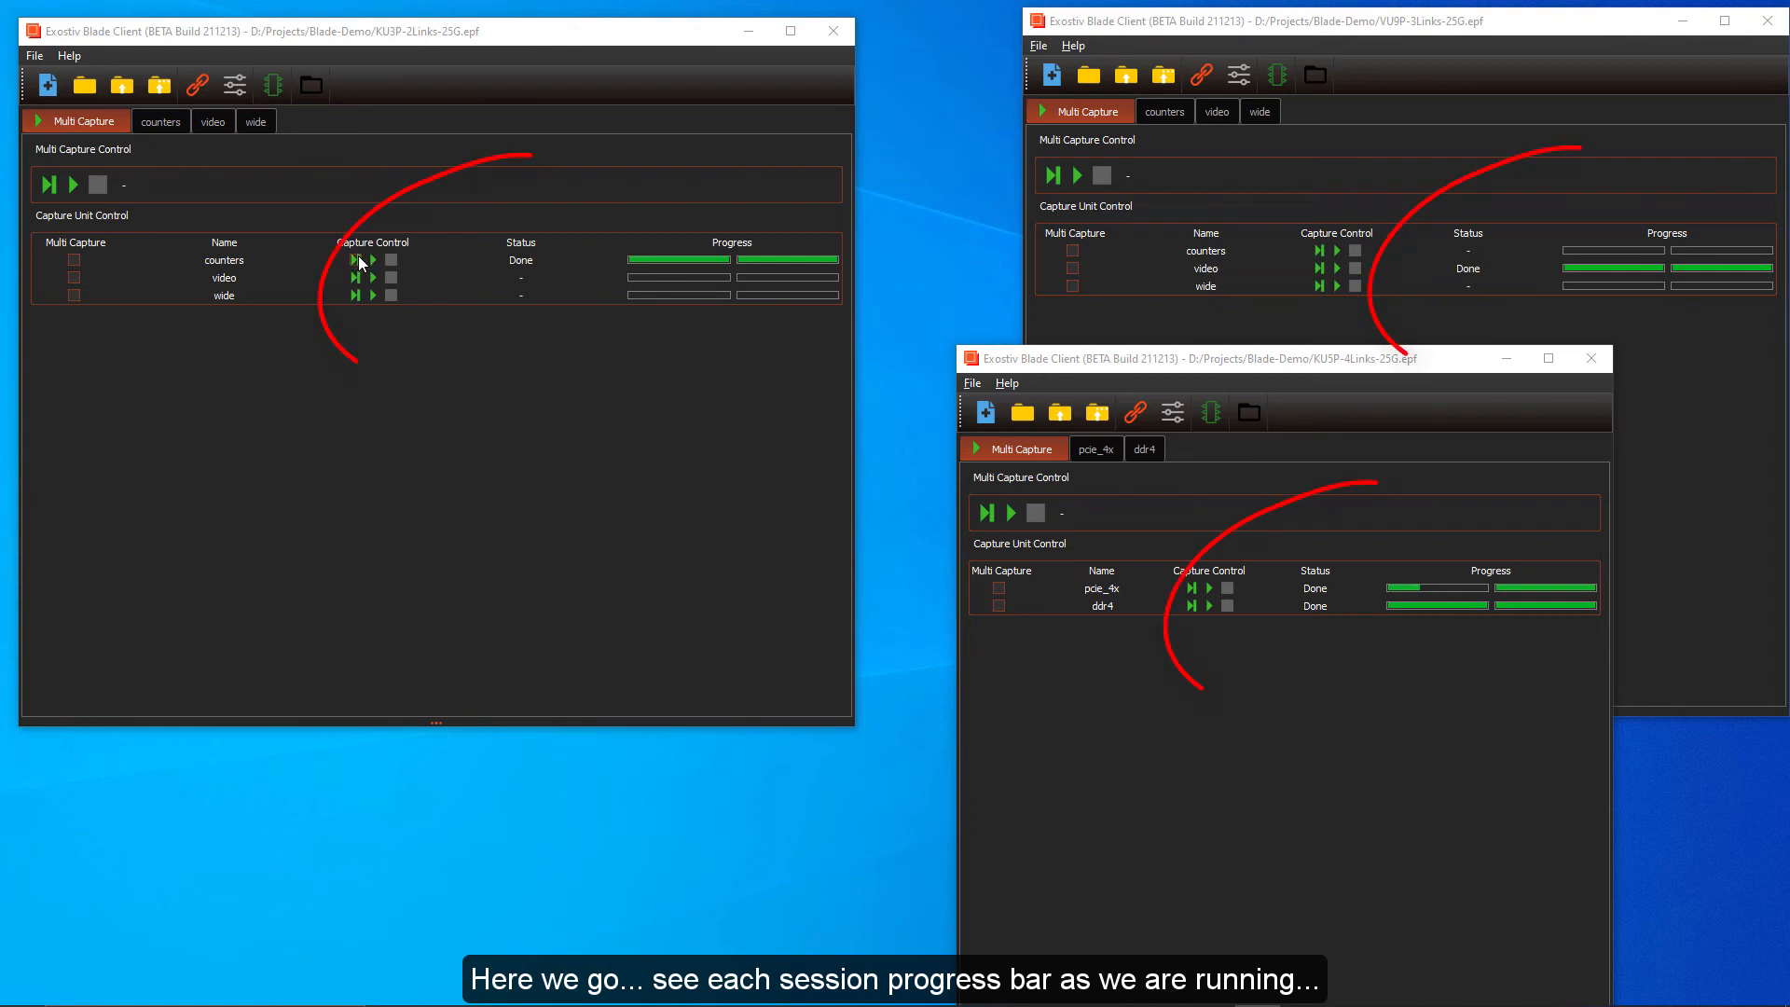
pyautogui.click(1318, 269)
pyautogui.click(1201, 800)
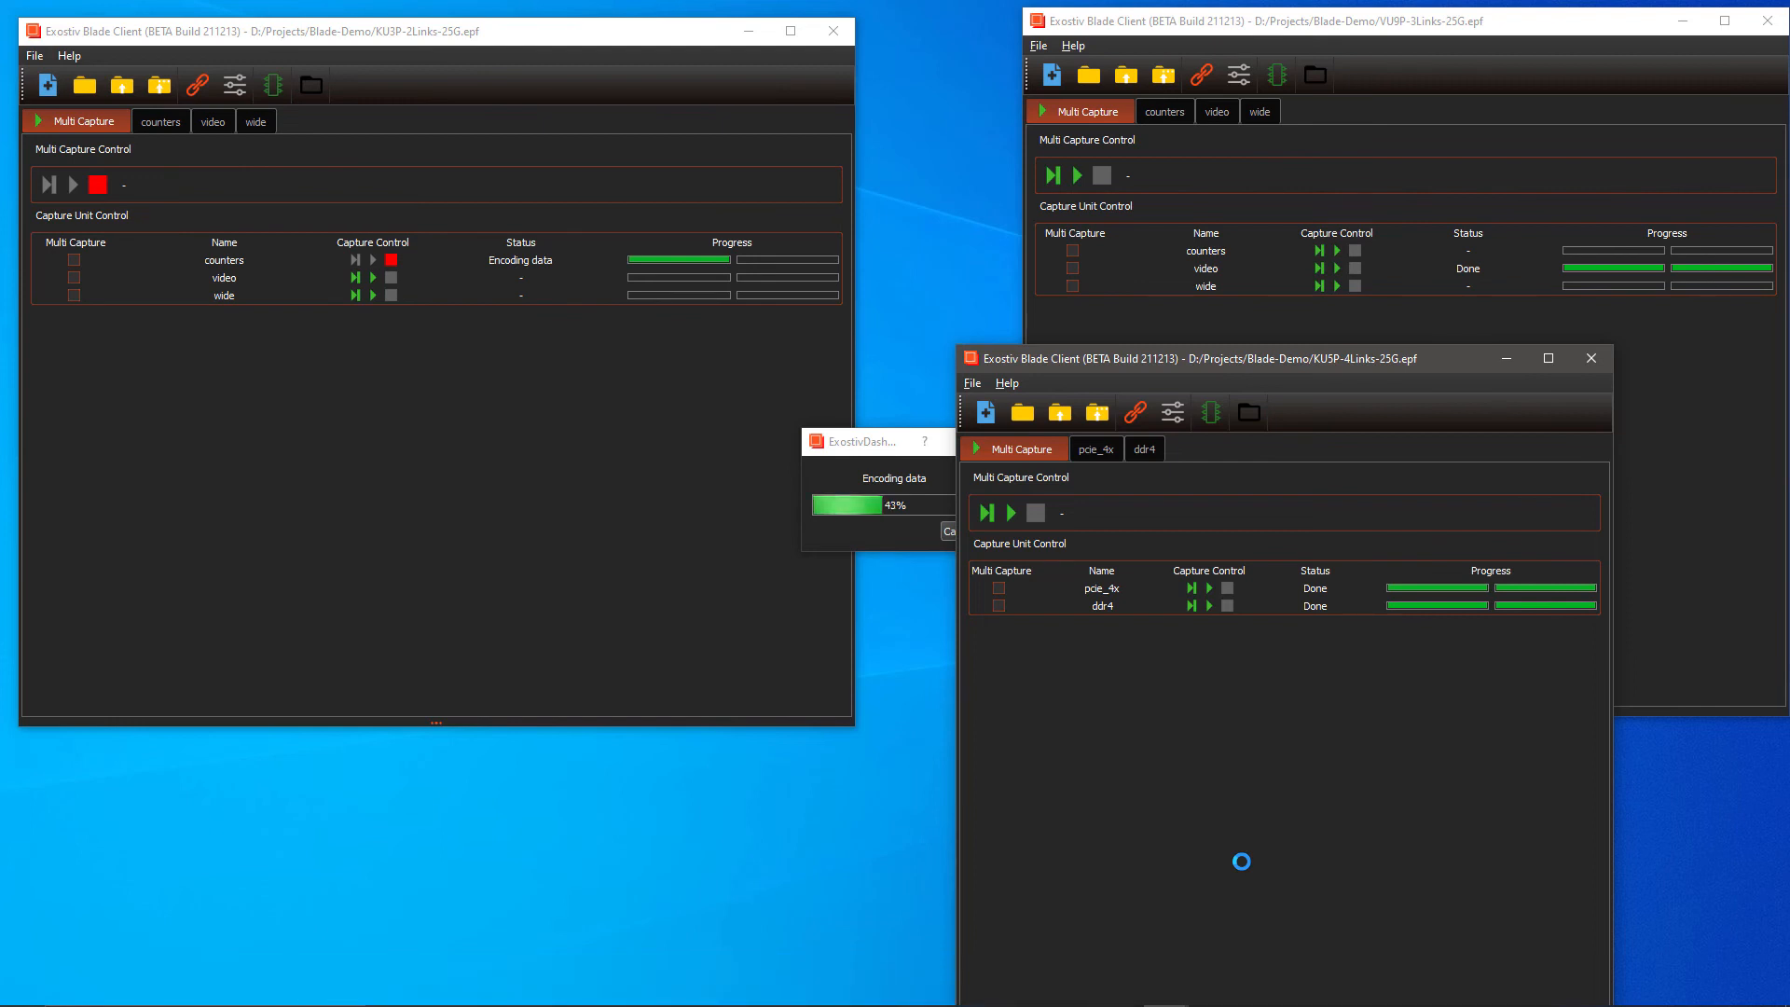
pyautogui.moveTo(873, 442); pyautogui.dragTo(406, 705)
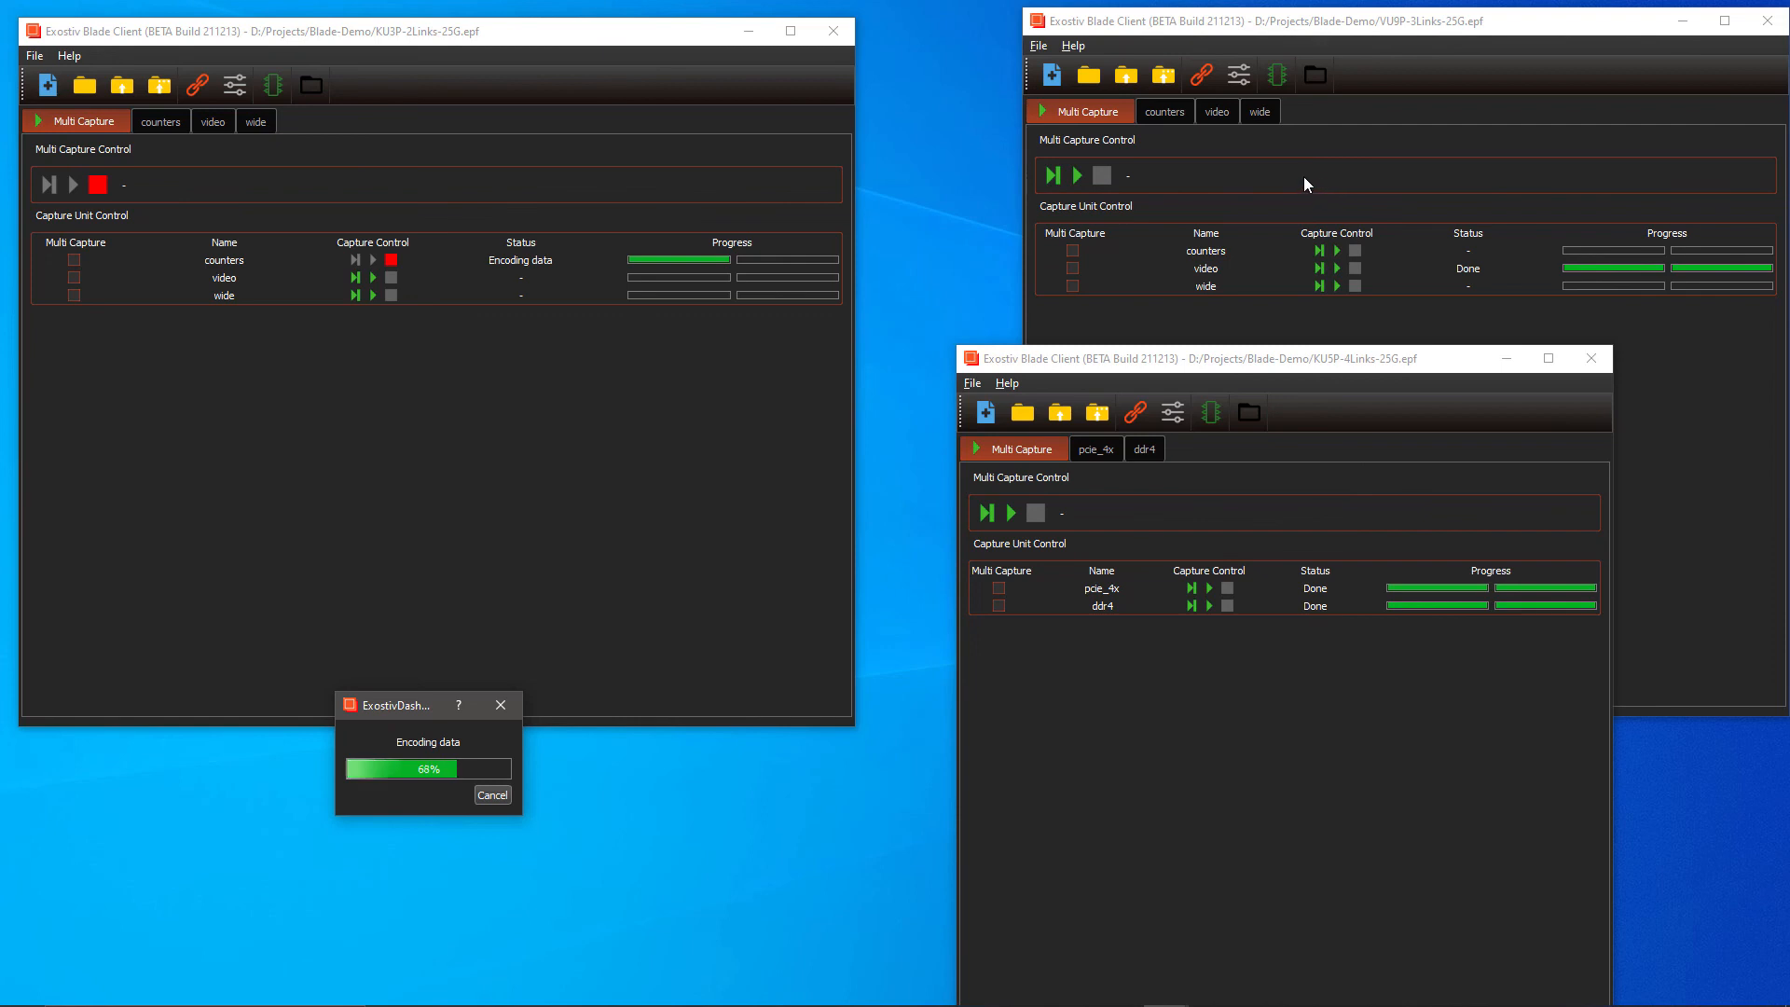
# Examine the VU9P-3Links video waveforms over the full capture range in the enlarged wave viewer, and restore the viewer
pyautogui.click(1212, 119)
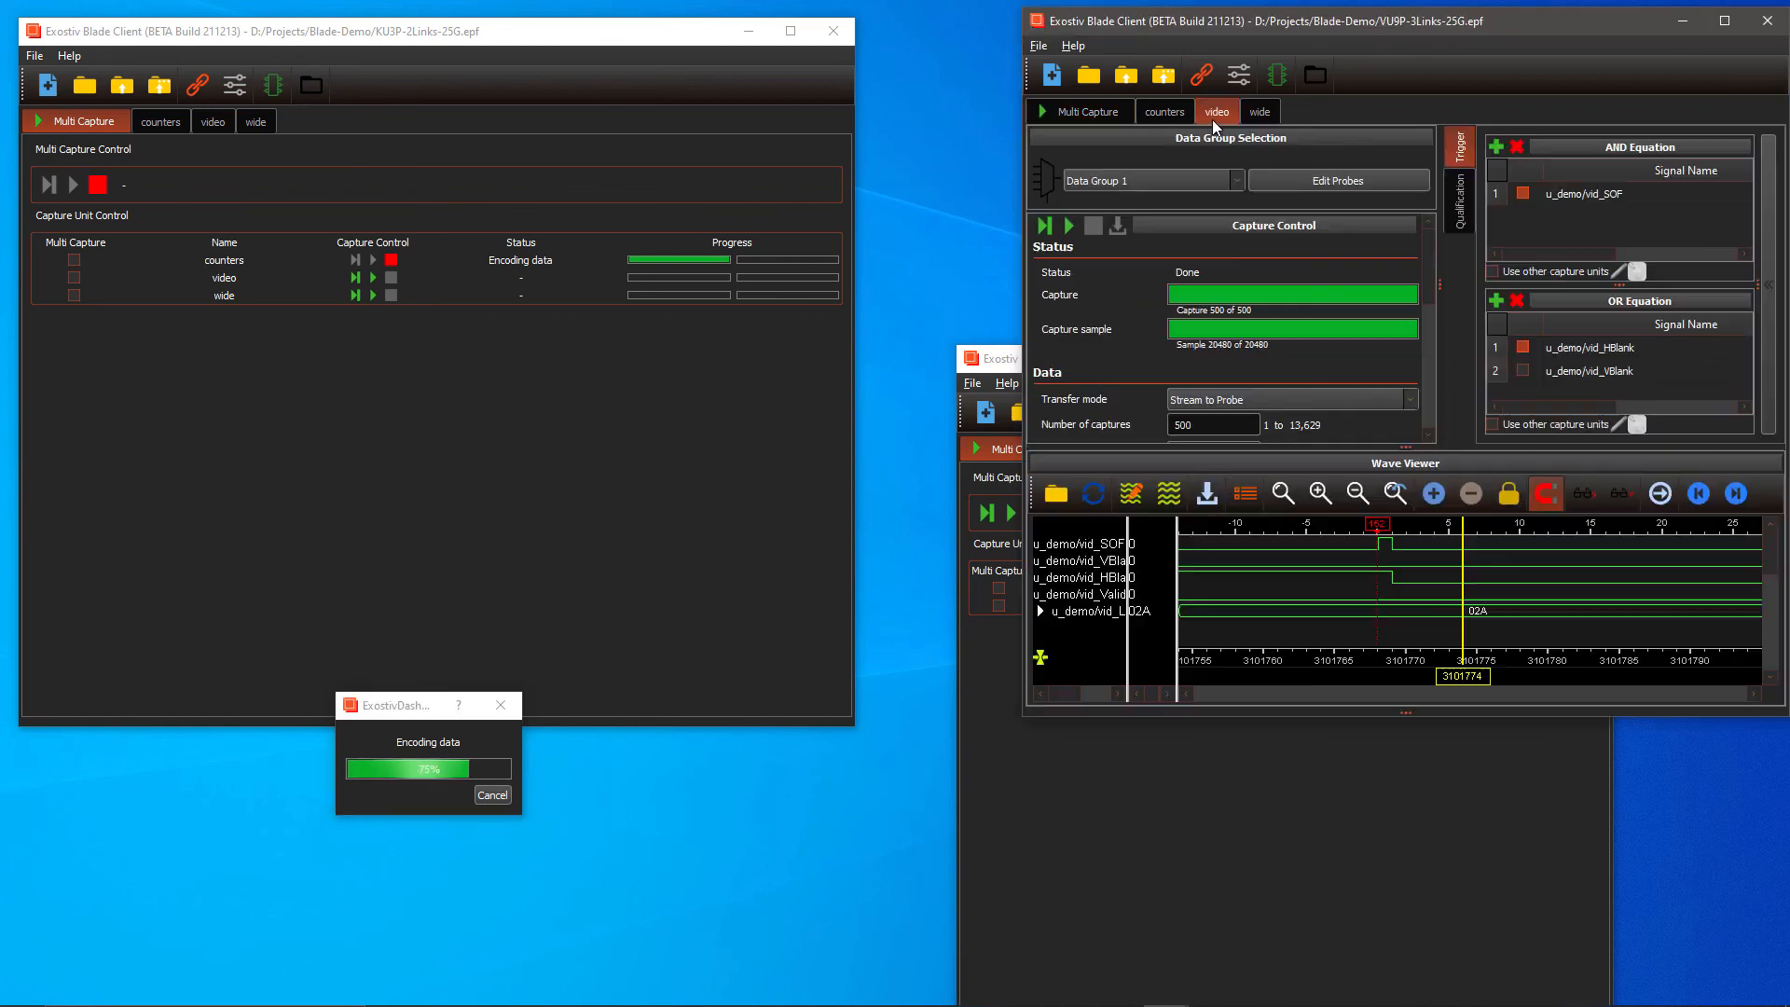
pyautogui.doubleClick(1463, 462)
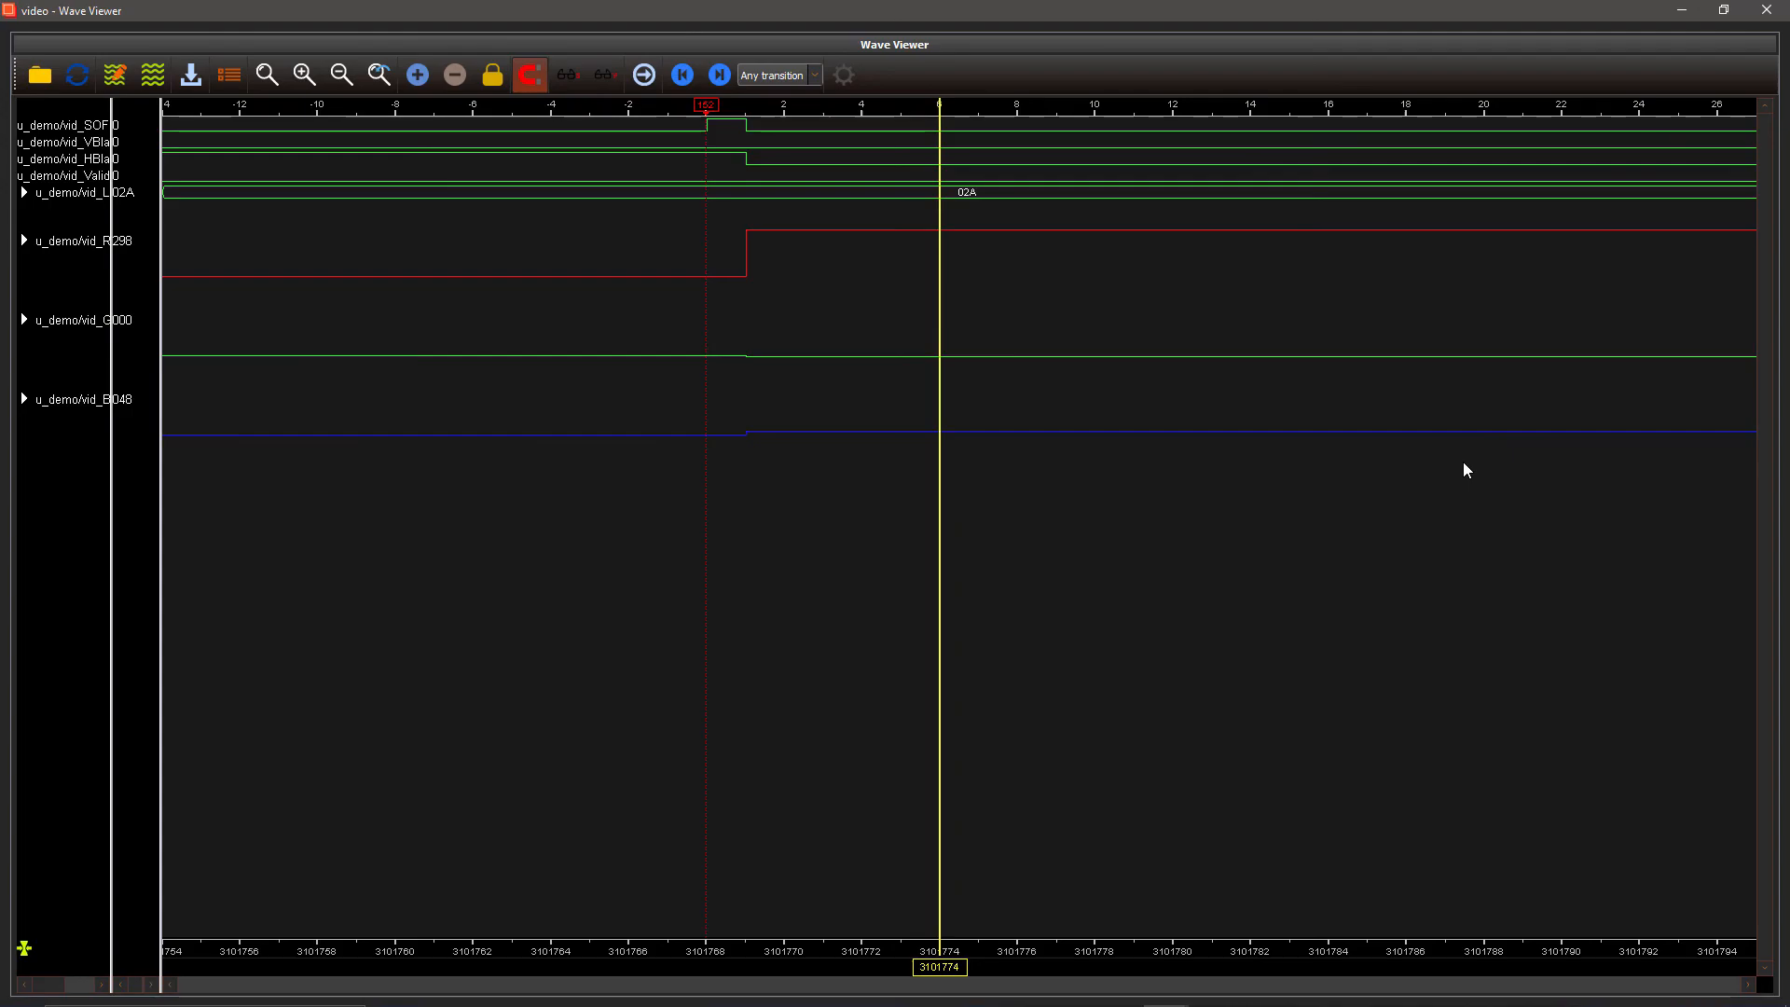
pyautogui.click(267, 78)
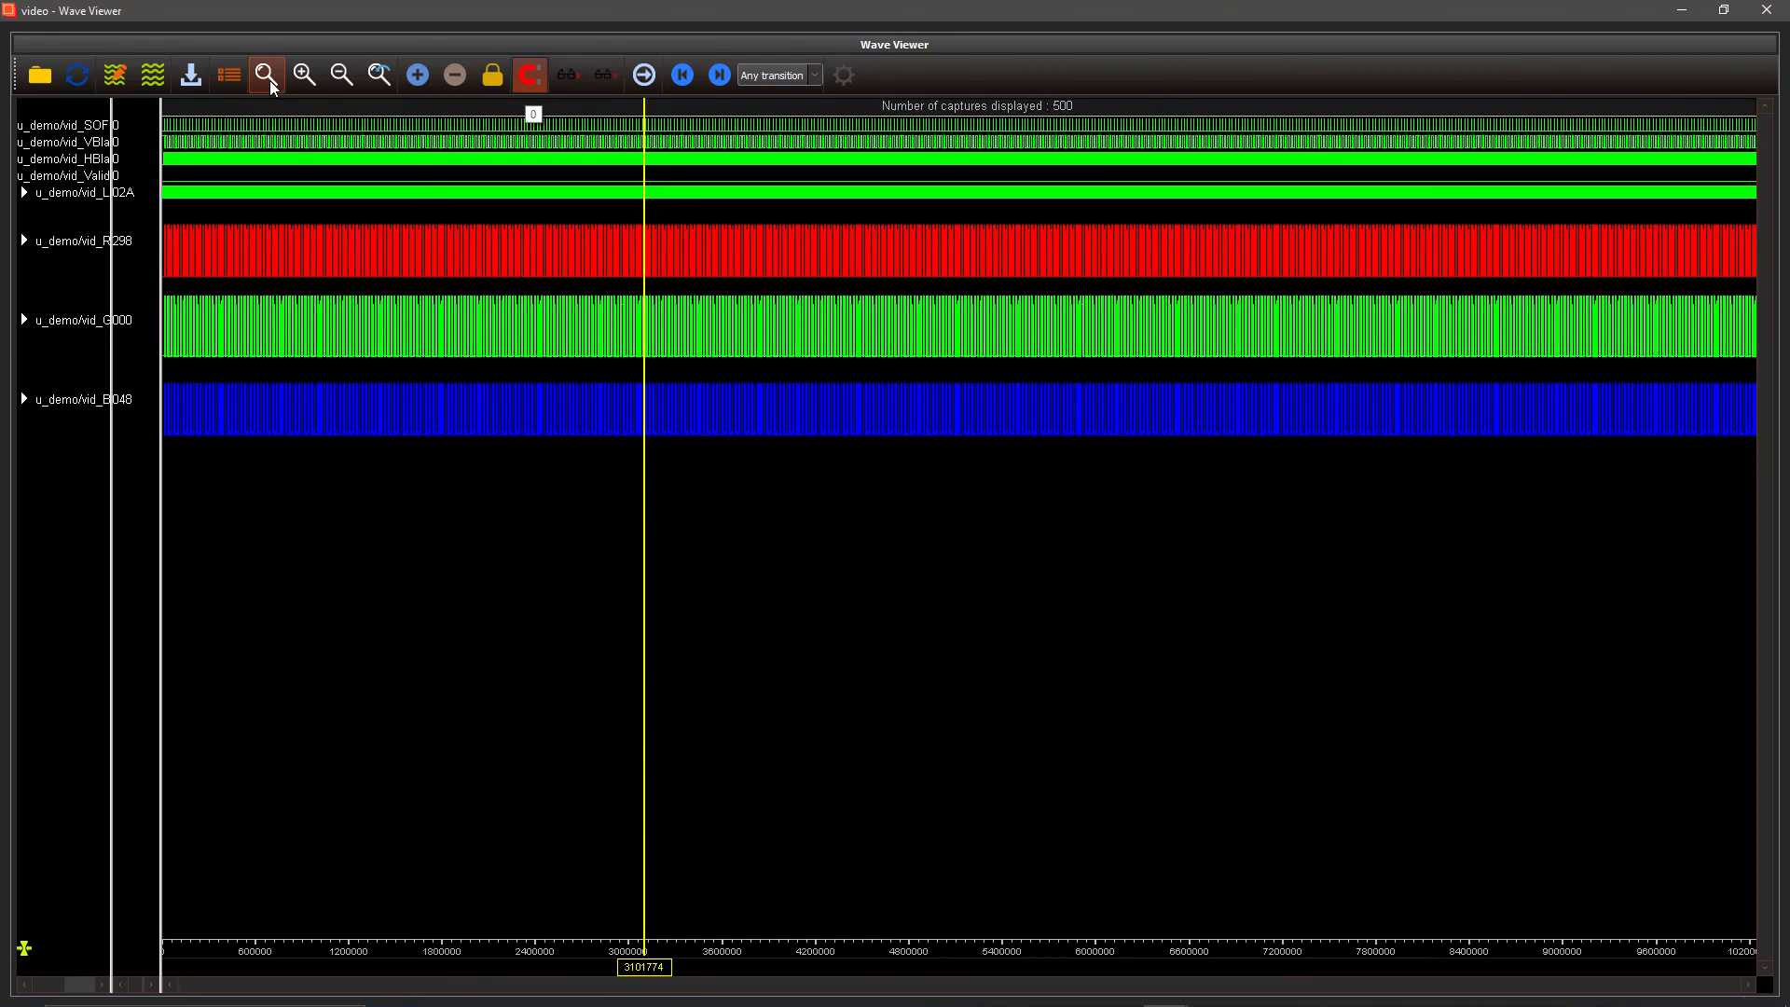
pyautogui.doubleClick(316, 52)
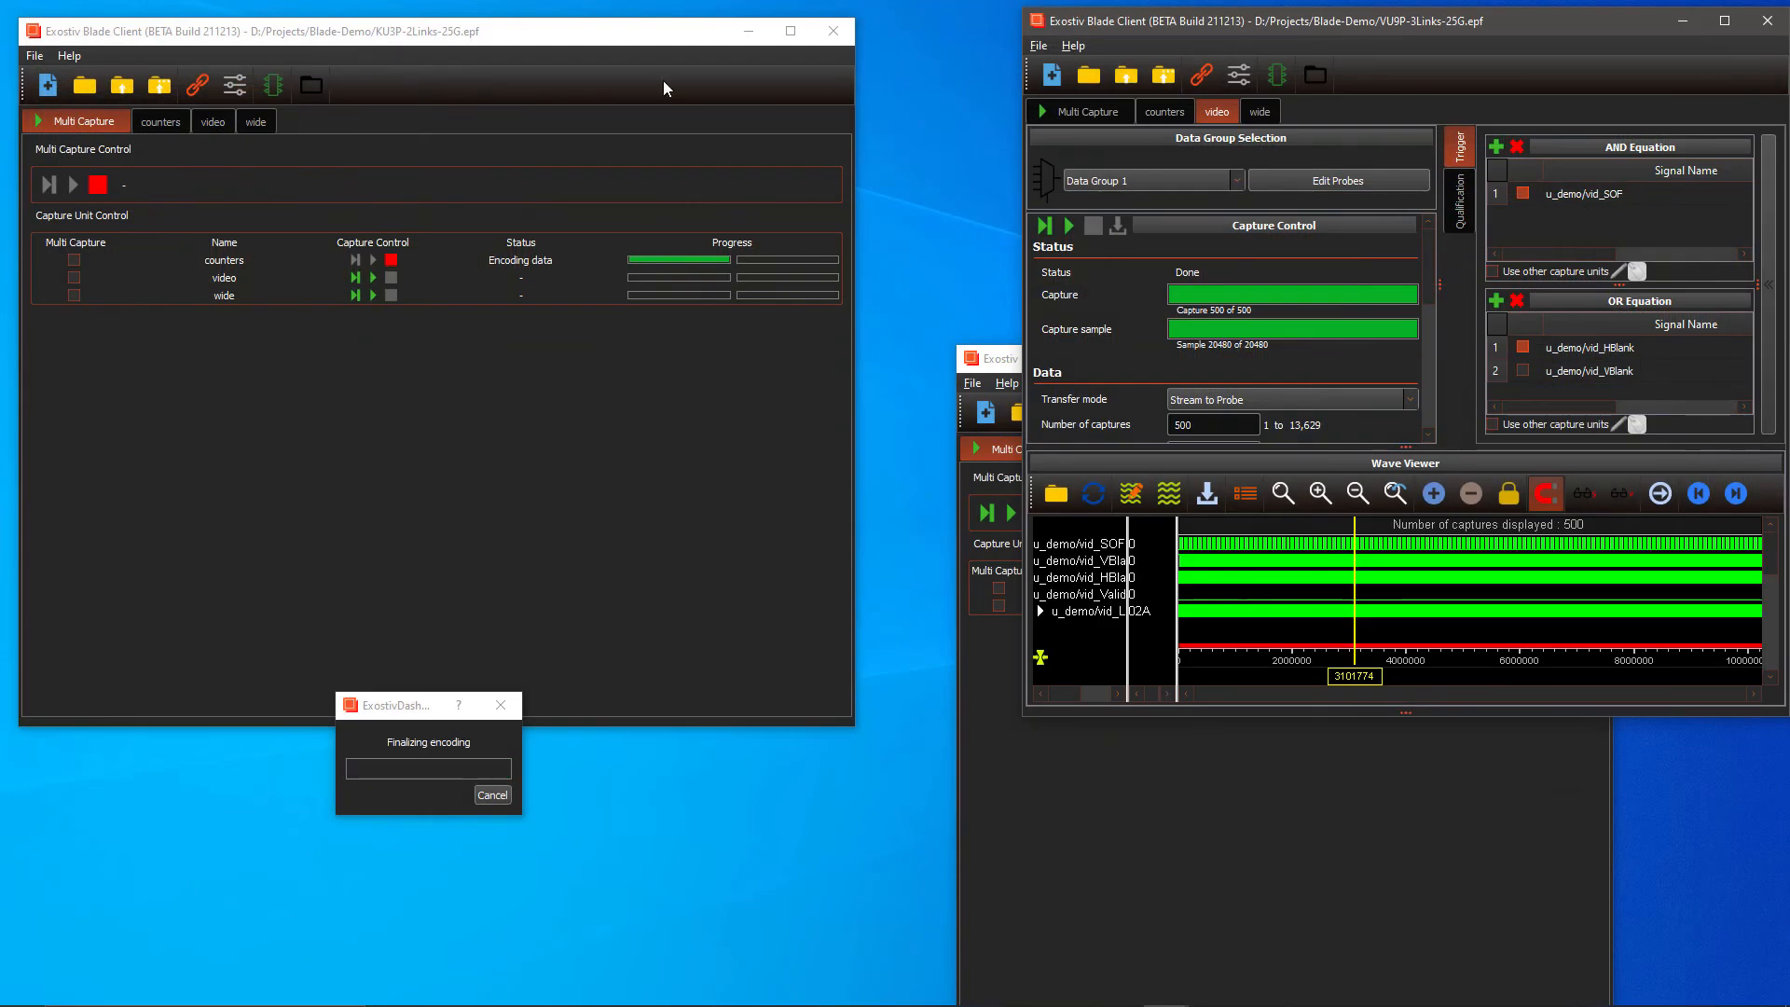
# Detach the video wave viewer into its own taller window and minimize the VU9P-3Links client
pyautogui.moveTo(1354, 457); pyautogui.dragTo(1116, 250)
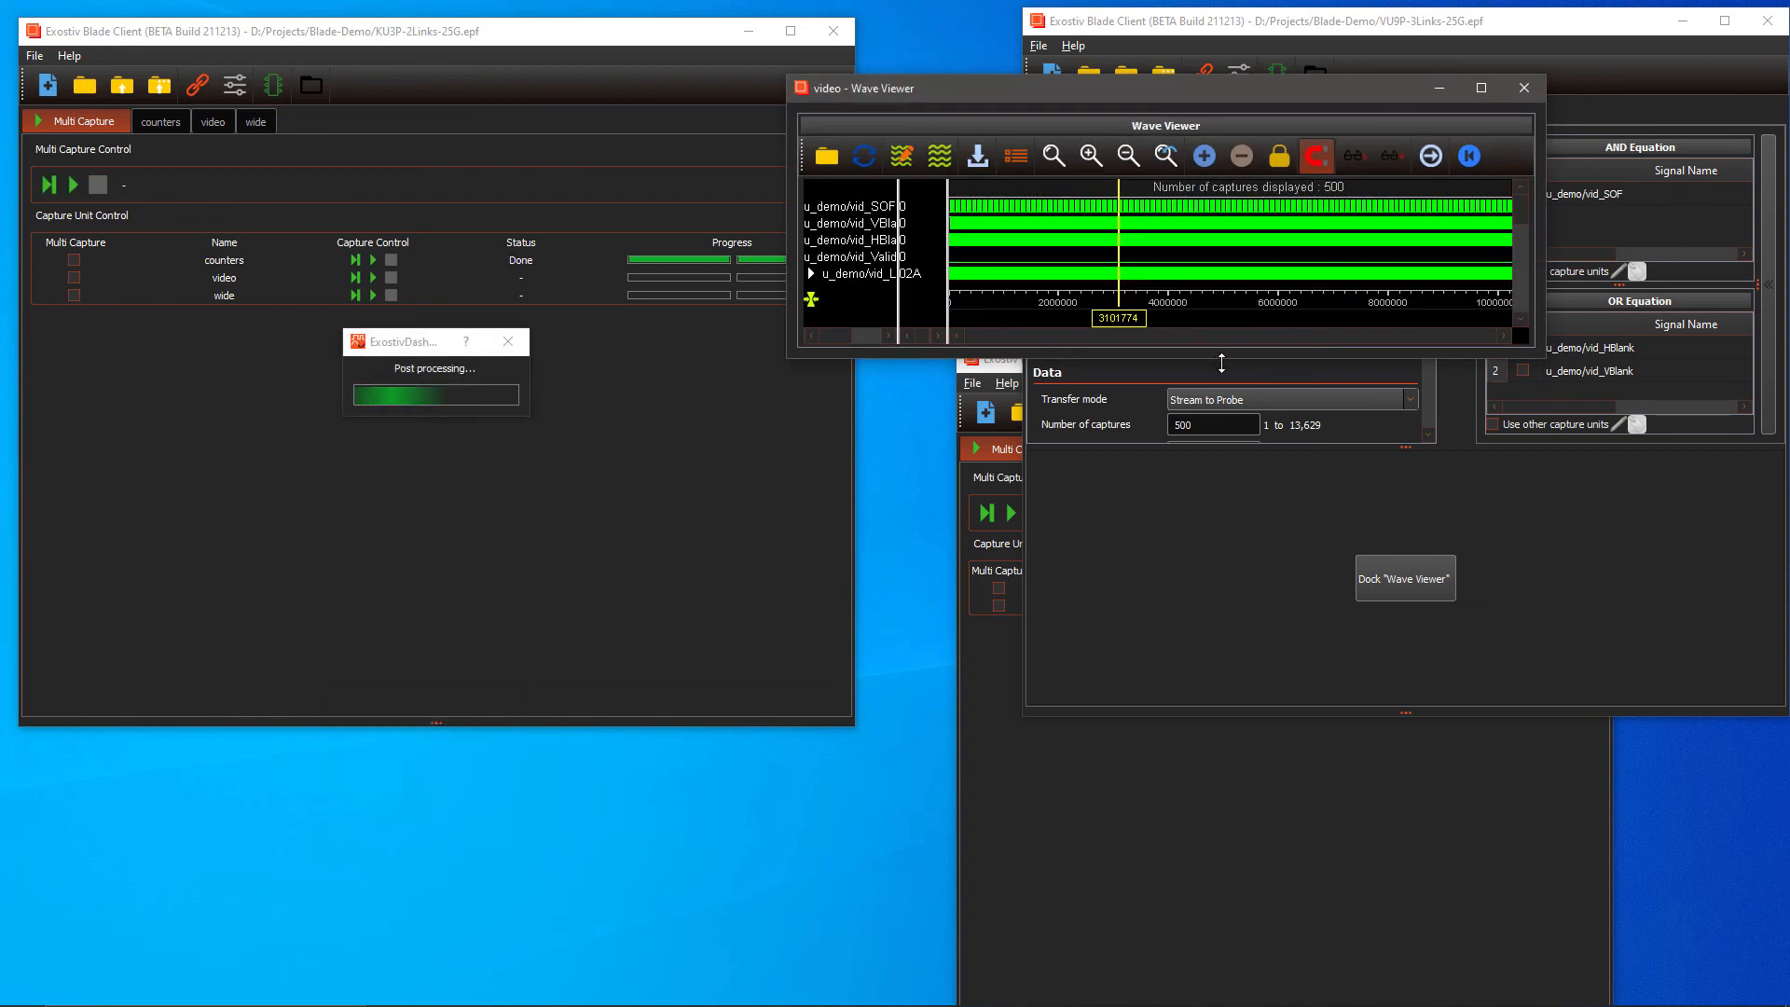
pyautogui.moveTo(1216, 355); pyautogui.dragTo(1282, 599)
pyautogui.click(1637, 101)
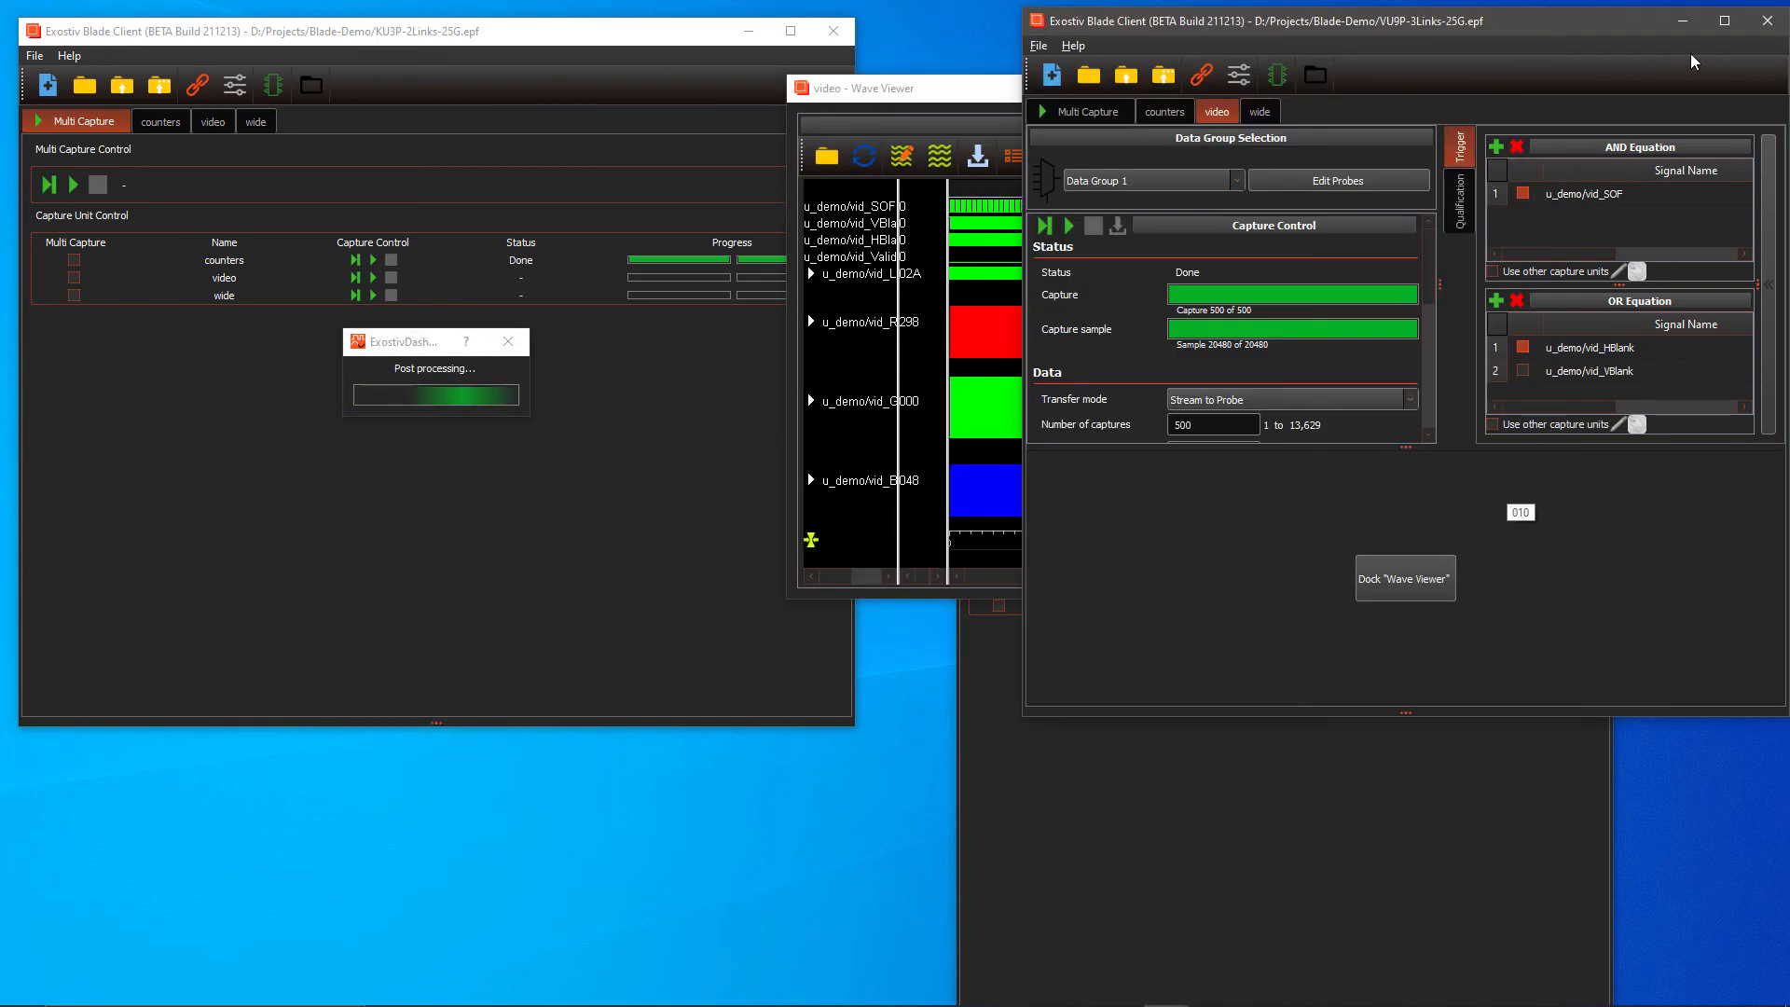
pyautogui.click(1683, 20)
# Detach the pcie_4x wave viewer from the KU5P-4Links client into its own window and minimize the client
pyautogui.click(1543, 911)
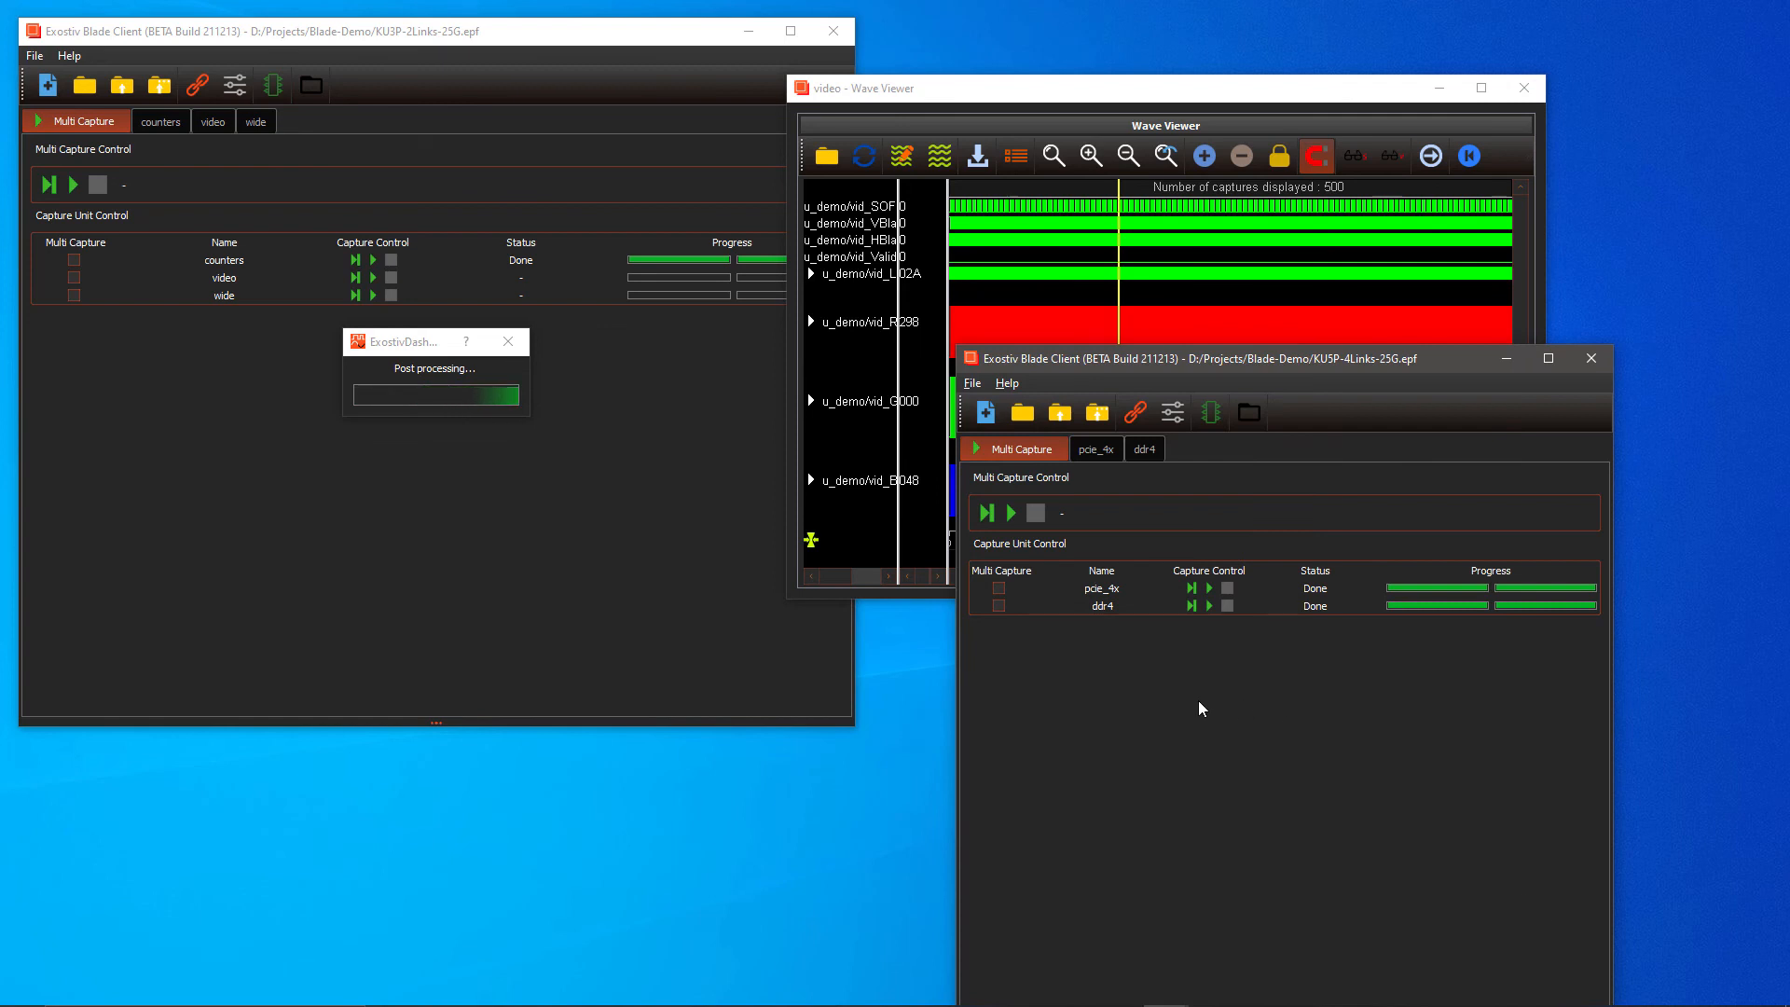
pyautogui.click(1097, 449)
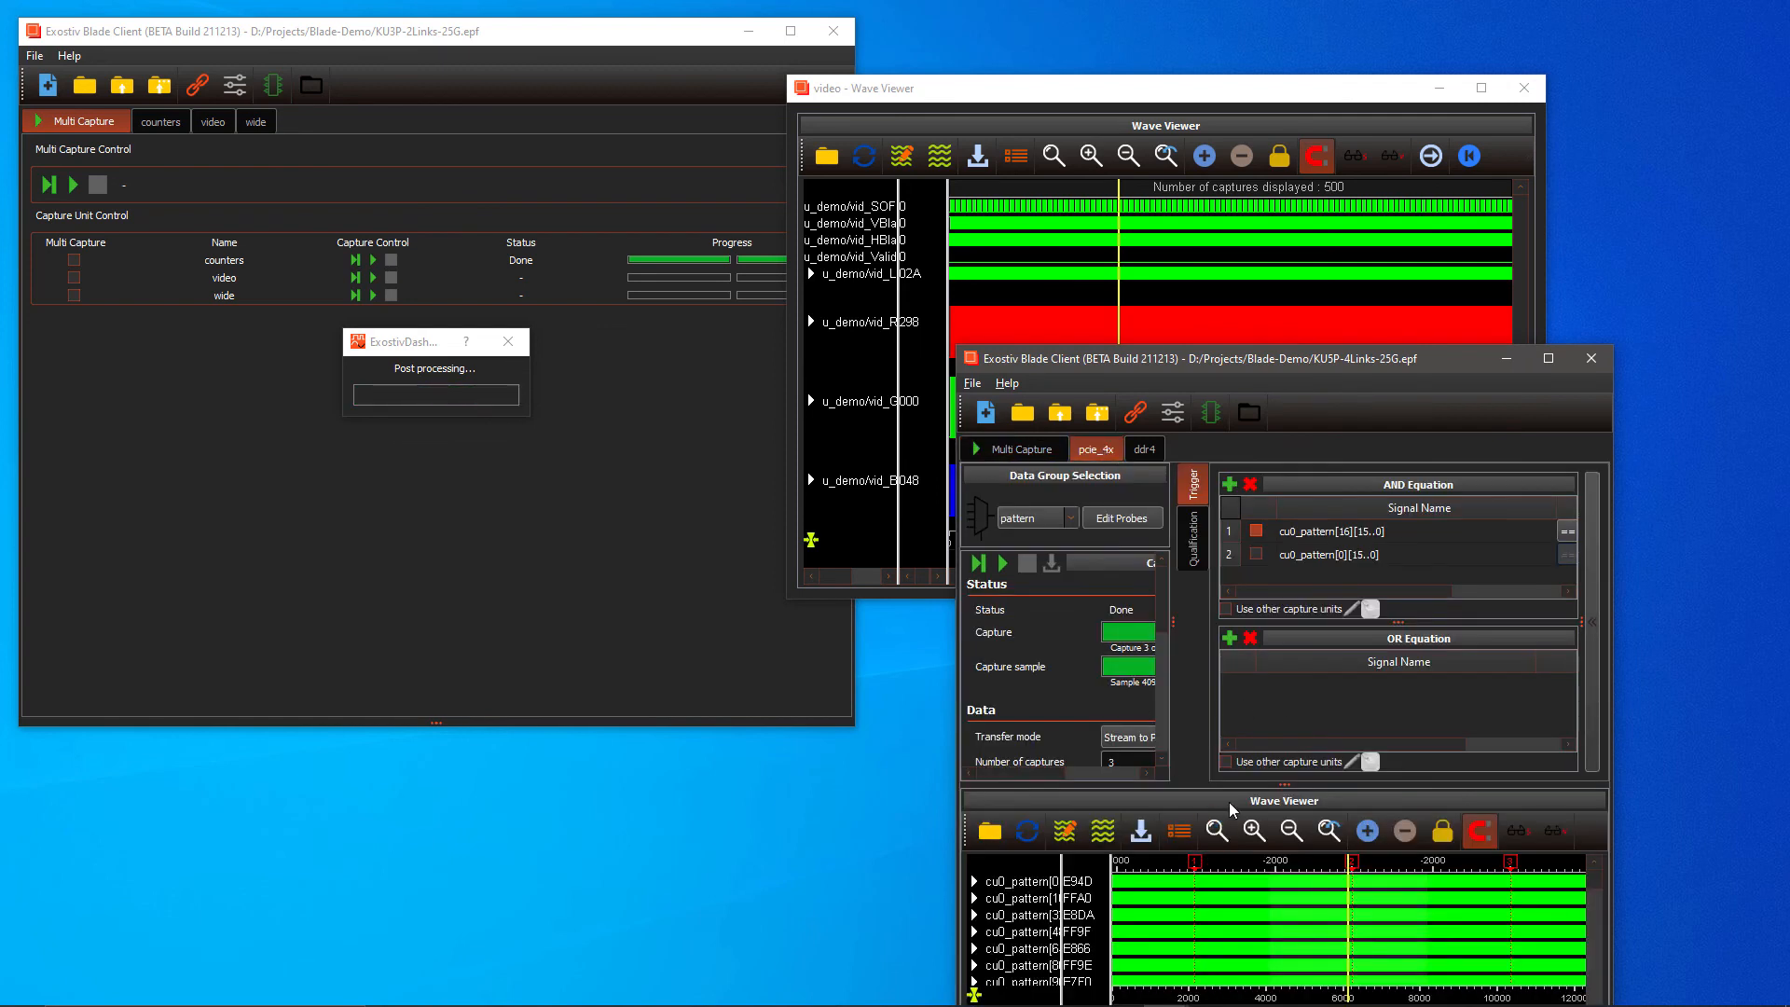
pyautogui.moveTo(1136, 730); pyautogui.dragTo(567, 772)
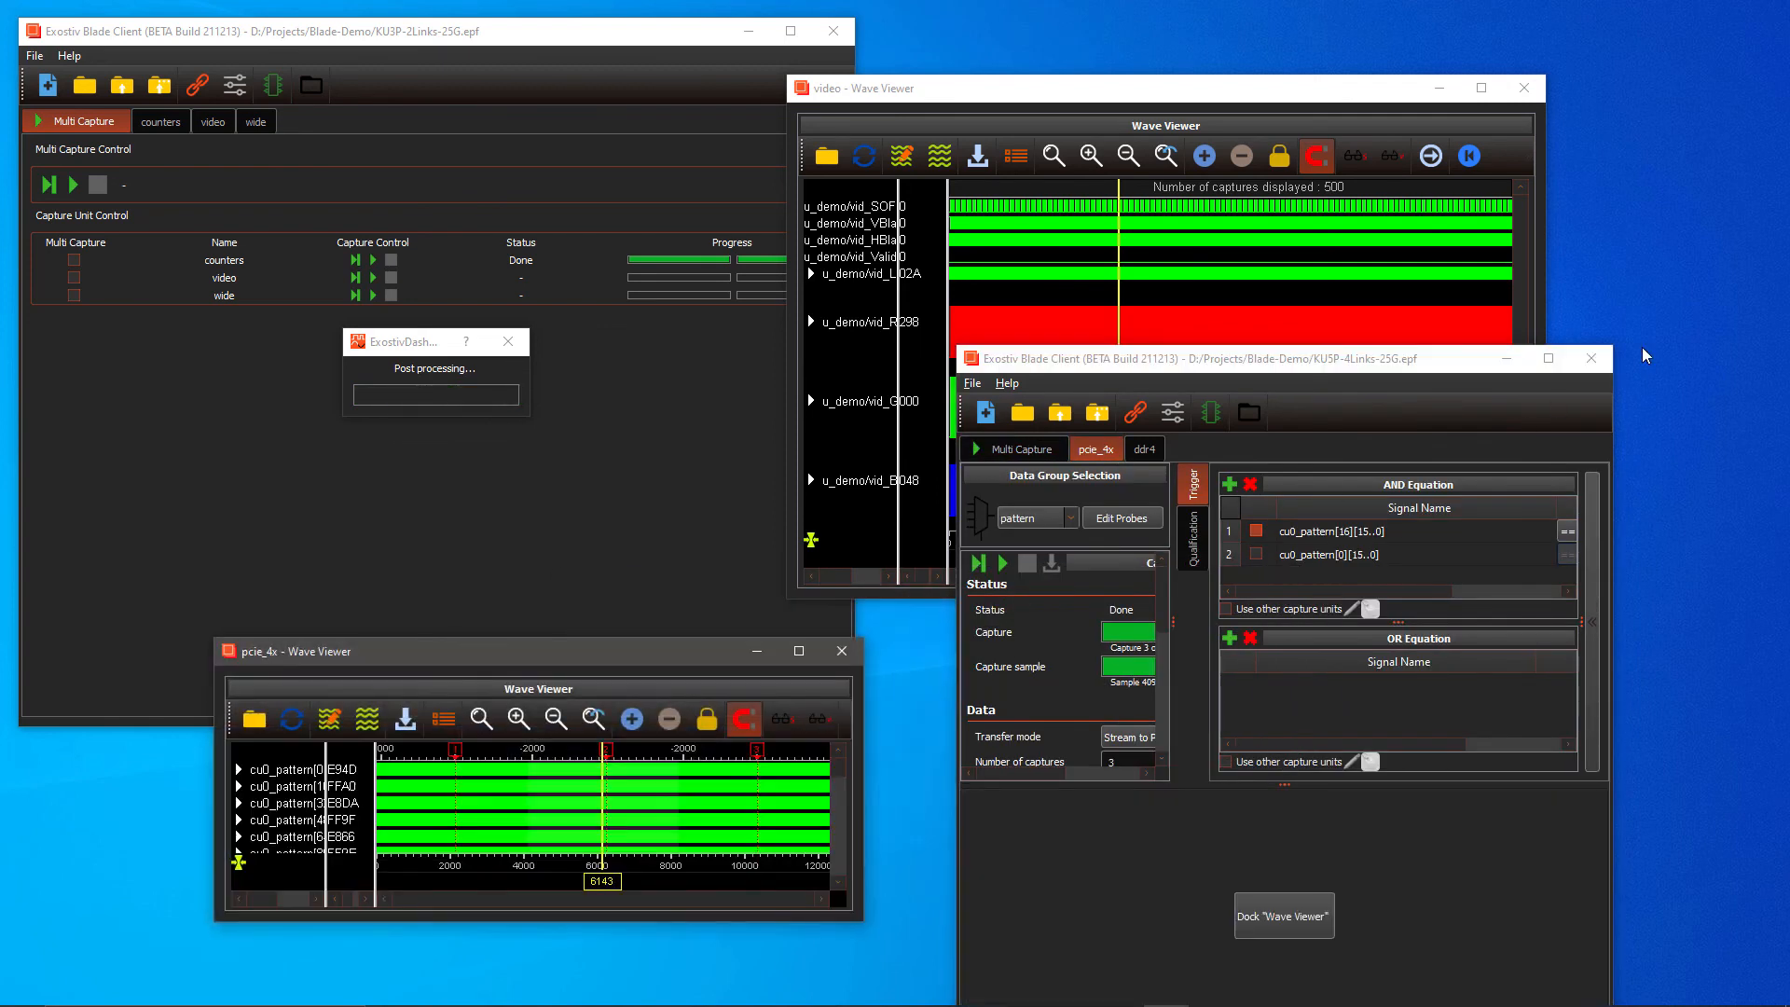
pyautogui.click(1508, 360)
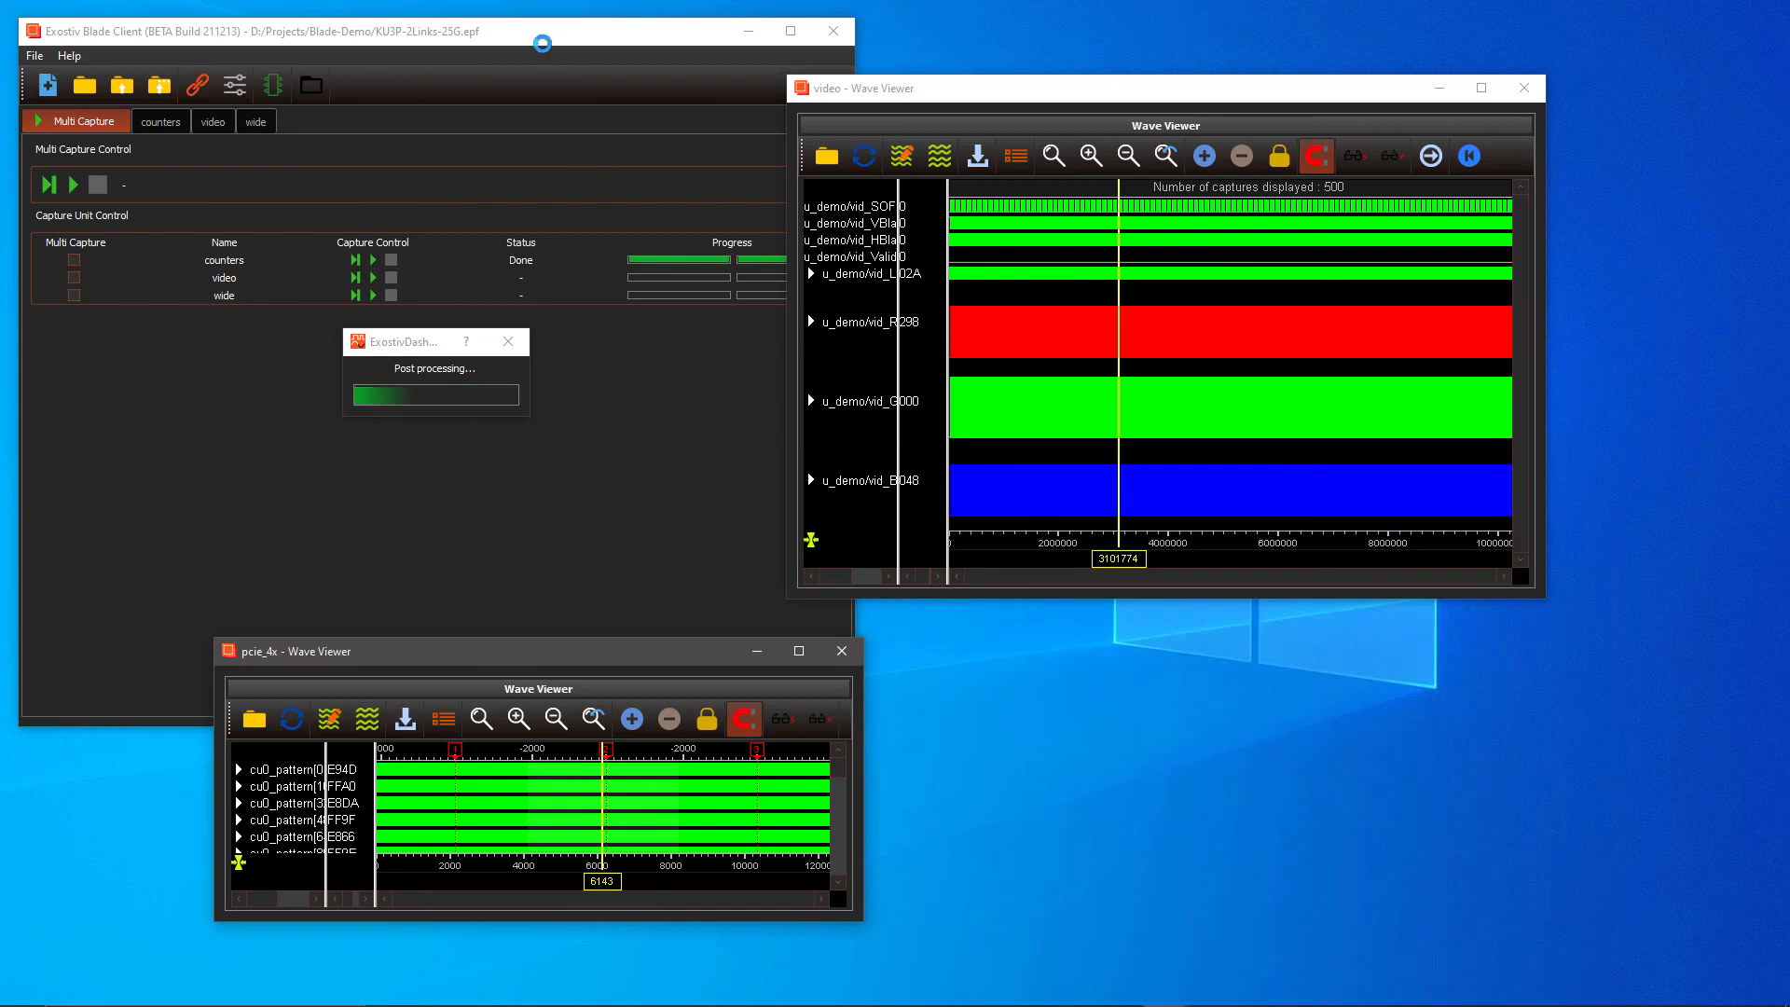
# Detach the counters wave viewer from the KU3P-2Links client into its own window and minimize the client
pyautogui.click(539, 36)
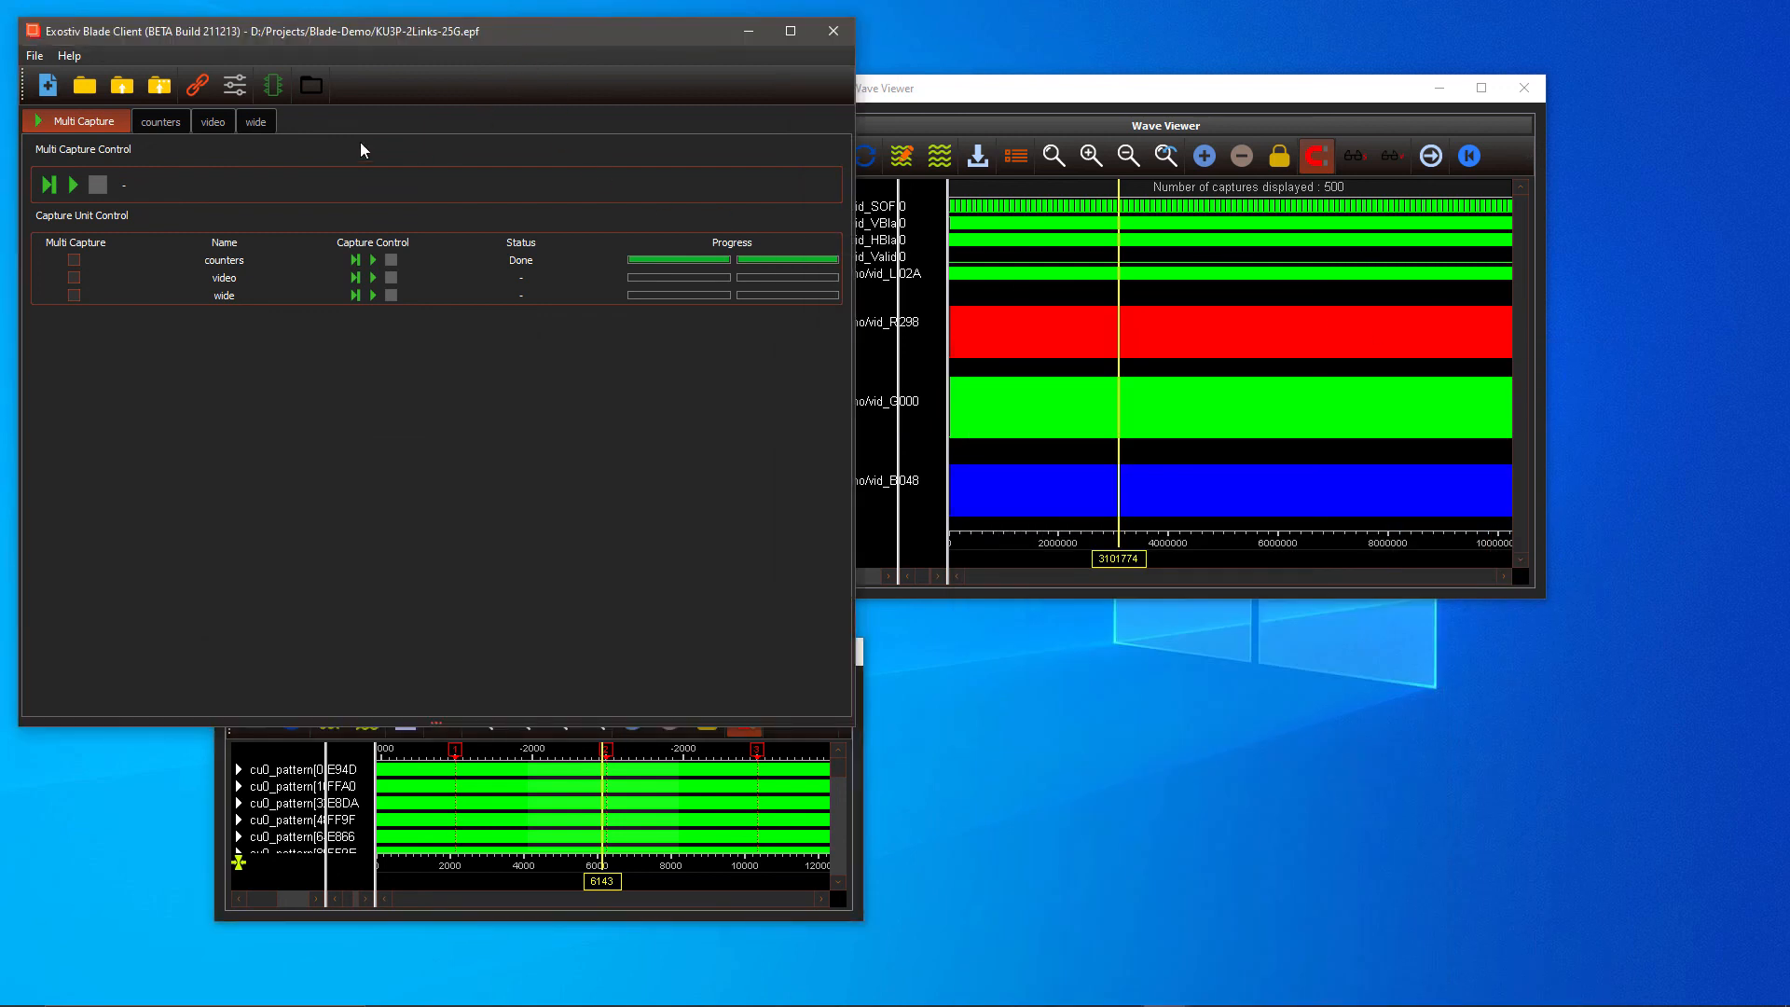
pyautogui.click(160, 123)
pyautogui.moveTo(423, 502); pyautogui.dragTo(1285, 636)
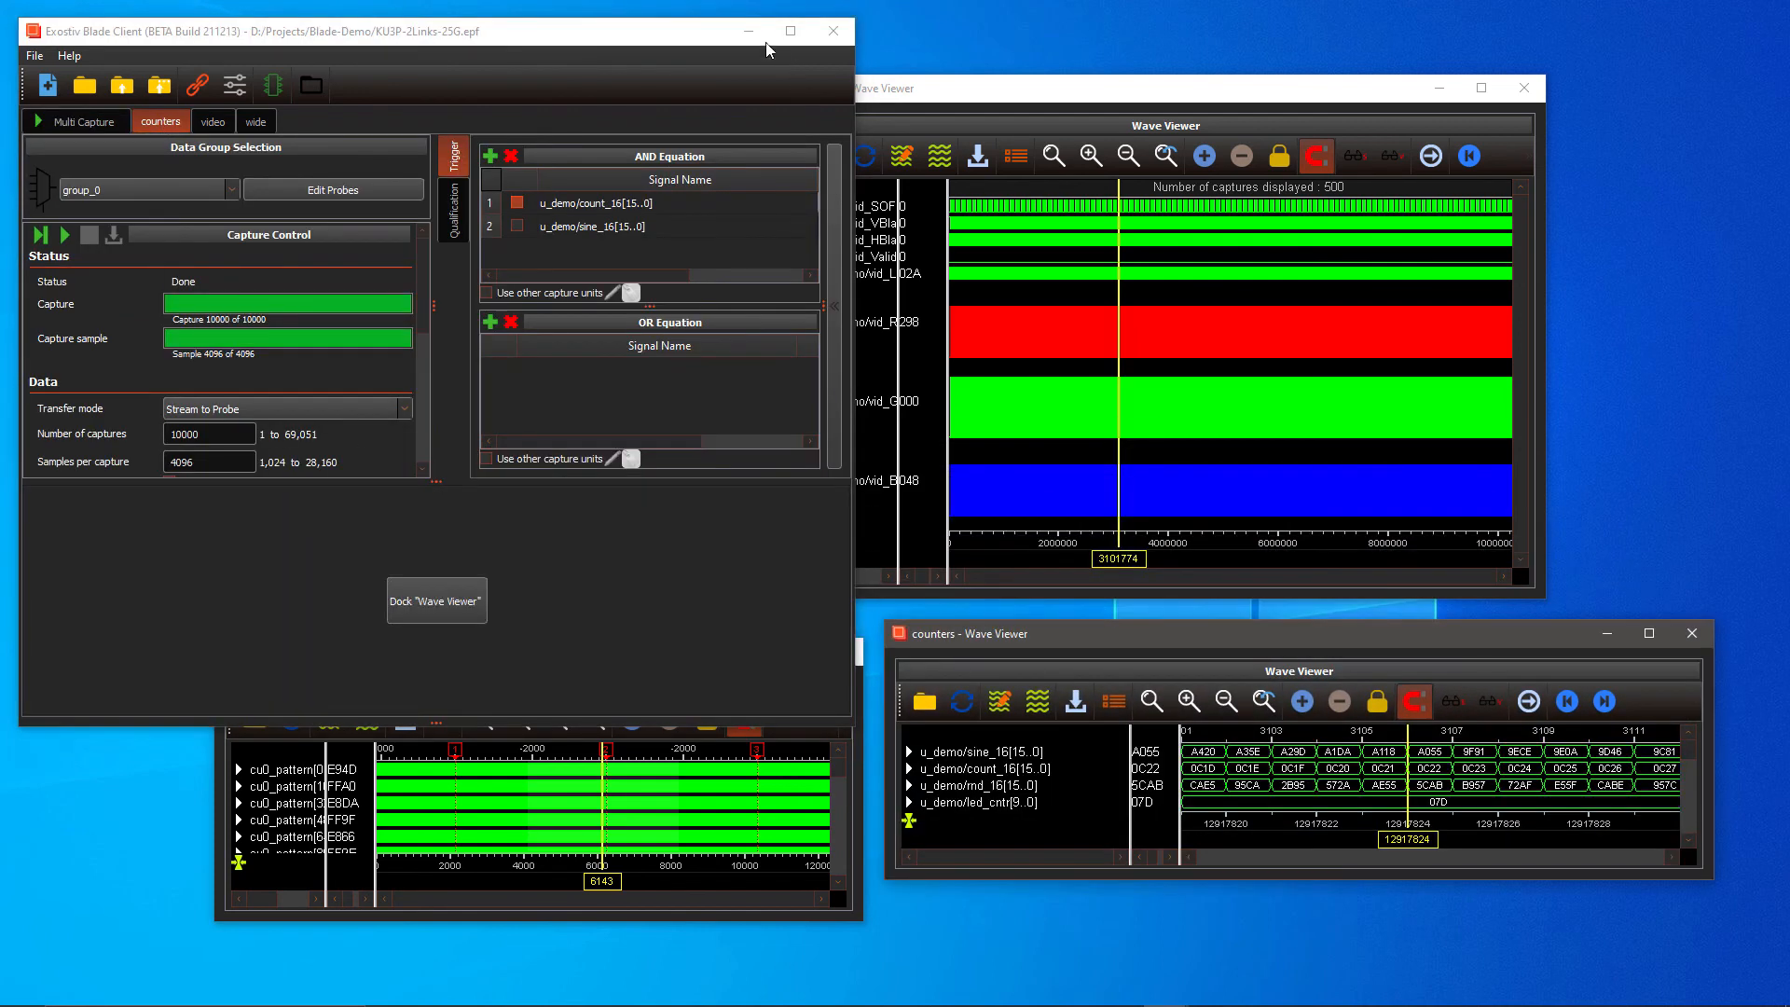
pyautogui.click(749, 31)
# Stack the video, counters and pcie_4x wave viewers from top to bottom, each stretched to nearly the full screen width
pyautogui.moveTo(1018, 88); pyautogui.dragTo(250, 18)
pyautogui.moveTo(774, 531); pyautogui.dragTo(1778, 468)
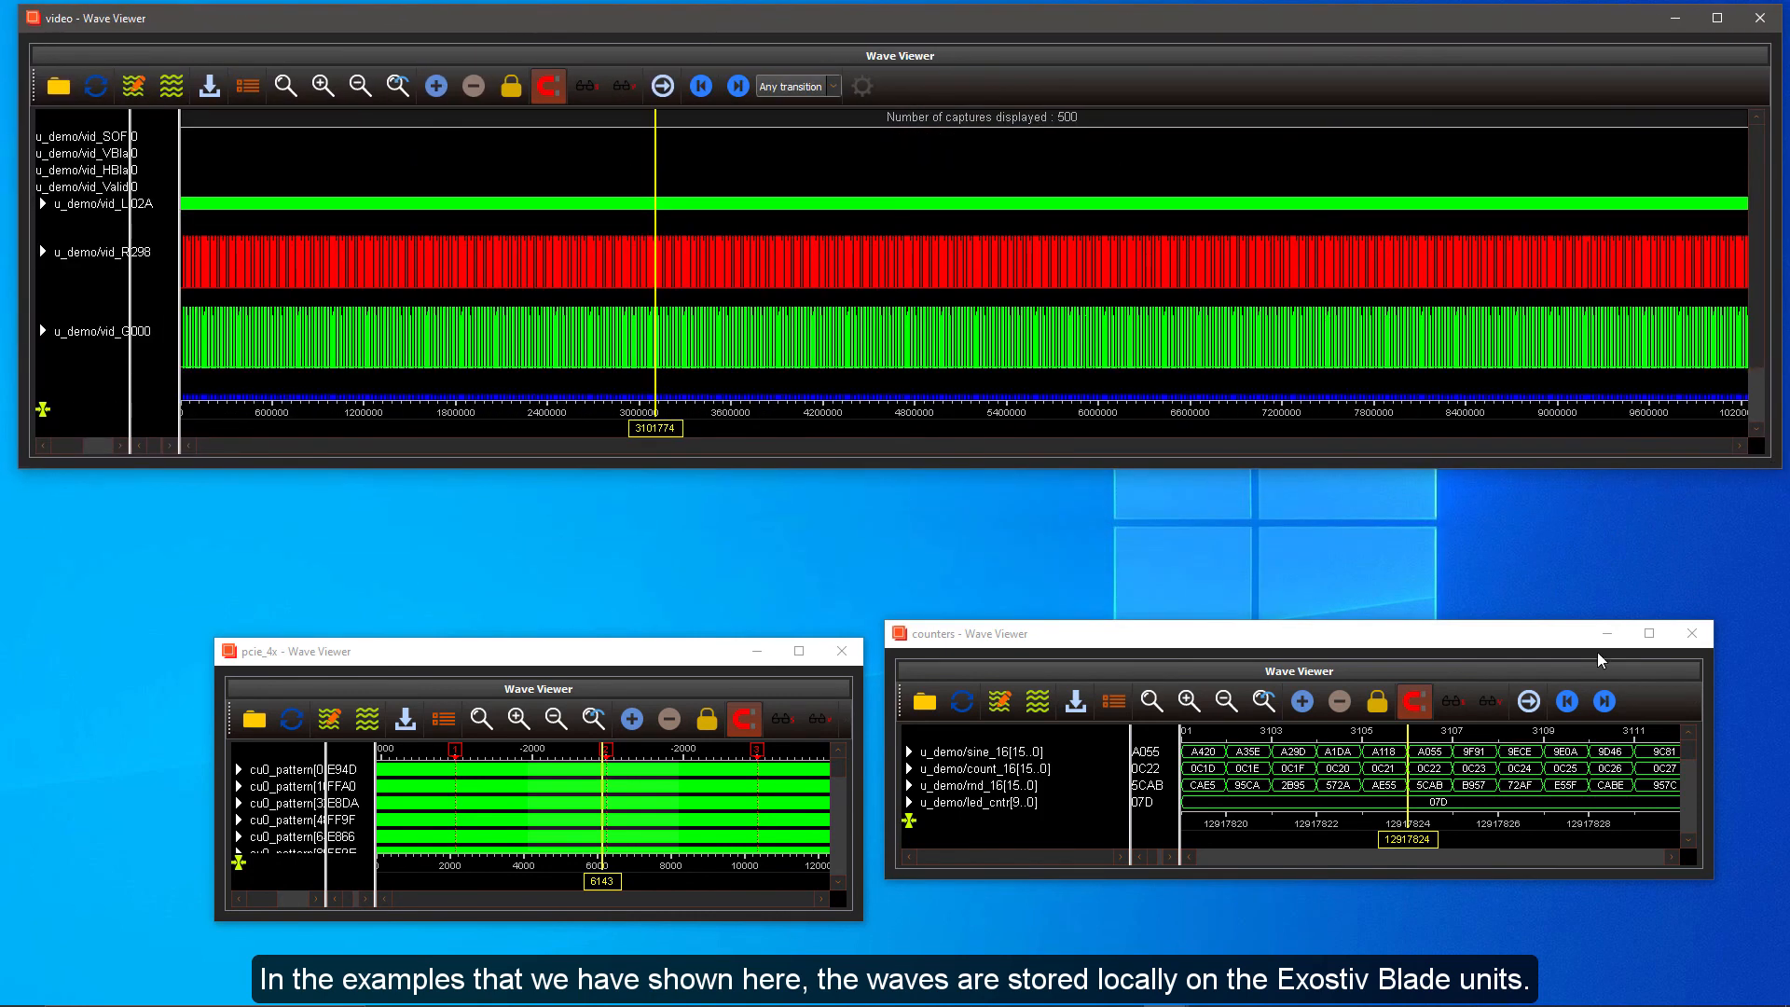
pyautogui.moveTo(1472, 633); pyautogui.dragTo(608, 489)
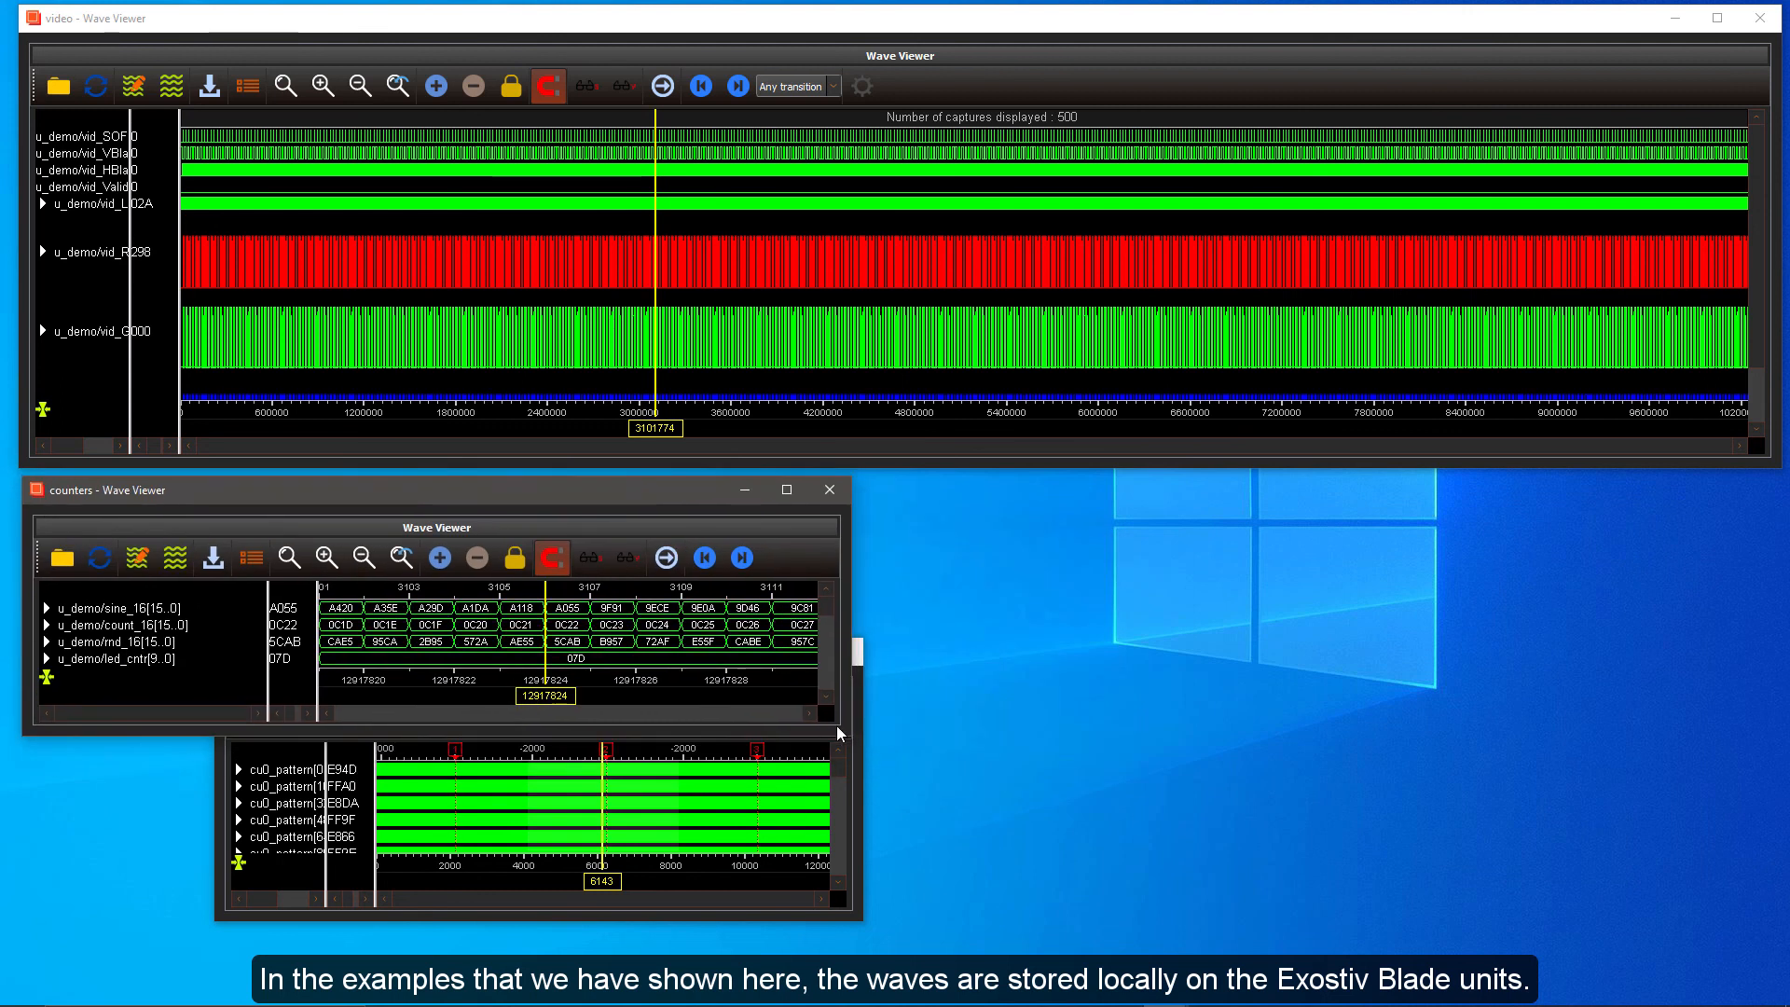
pyautogui.moveTo(847, 736); pyautogui.dragTo(1784, 810)
pyautogui.click(798, 909)
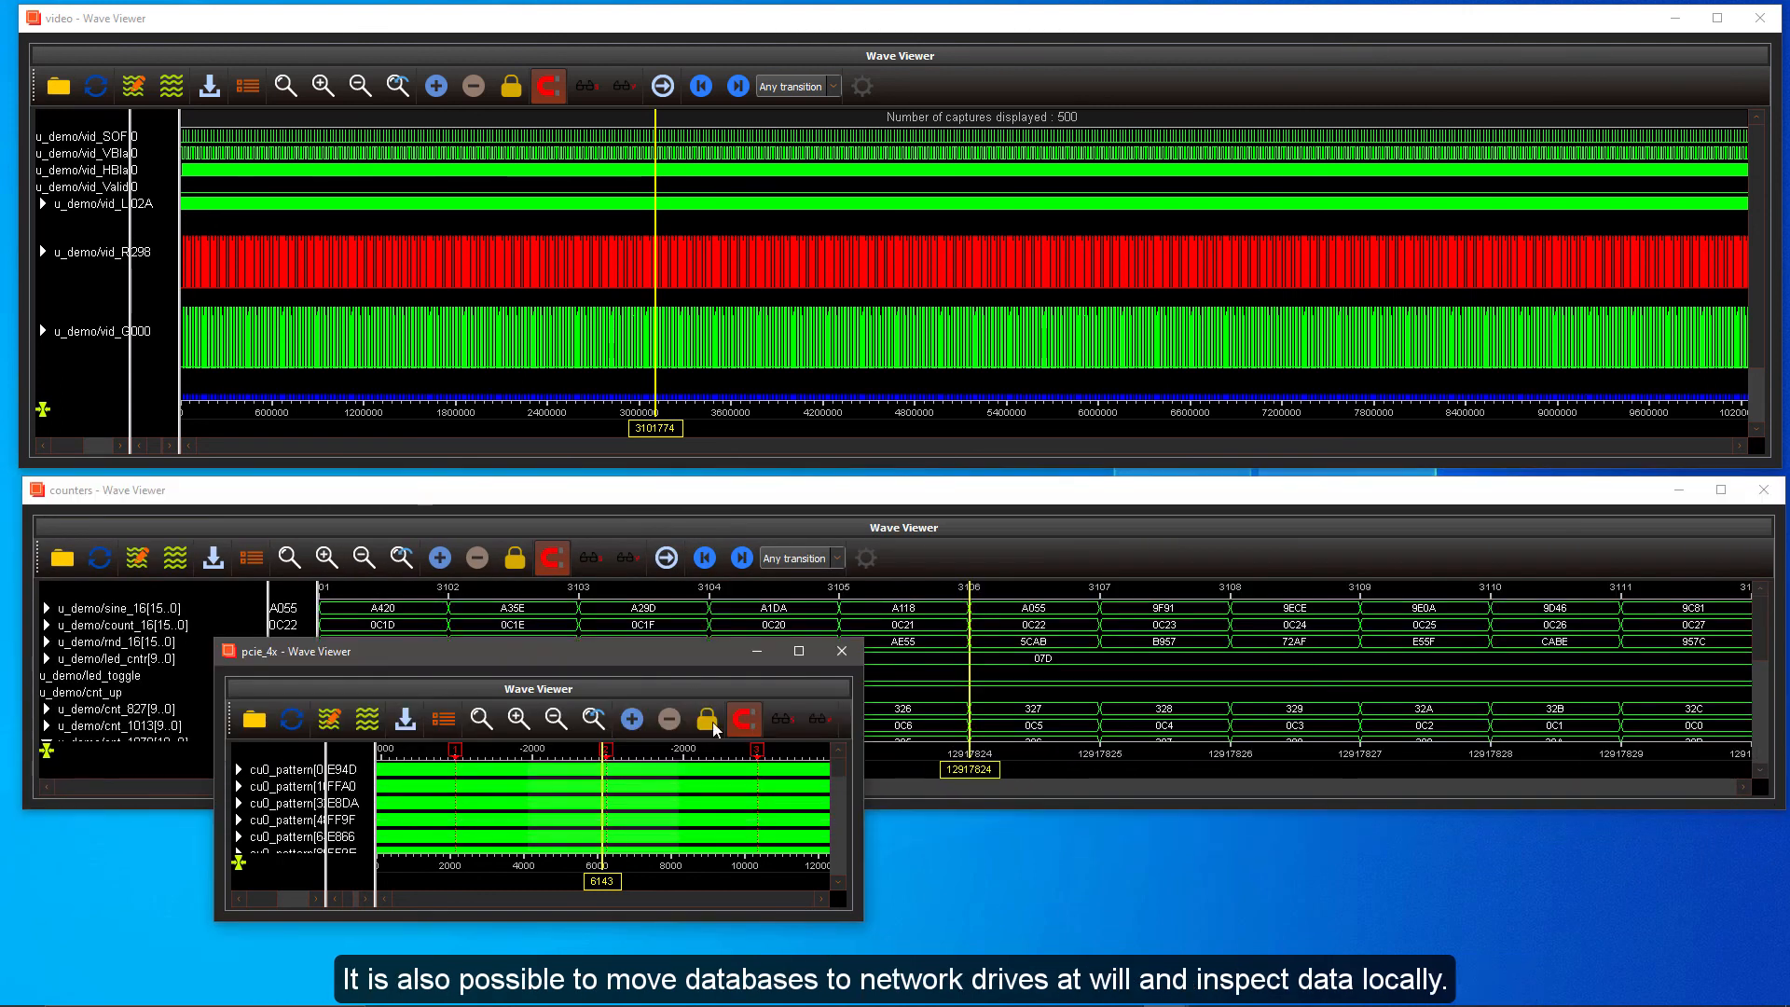
pyautogui.moveTo(680, 657); pyautogui.dragTo(480, 740)
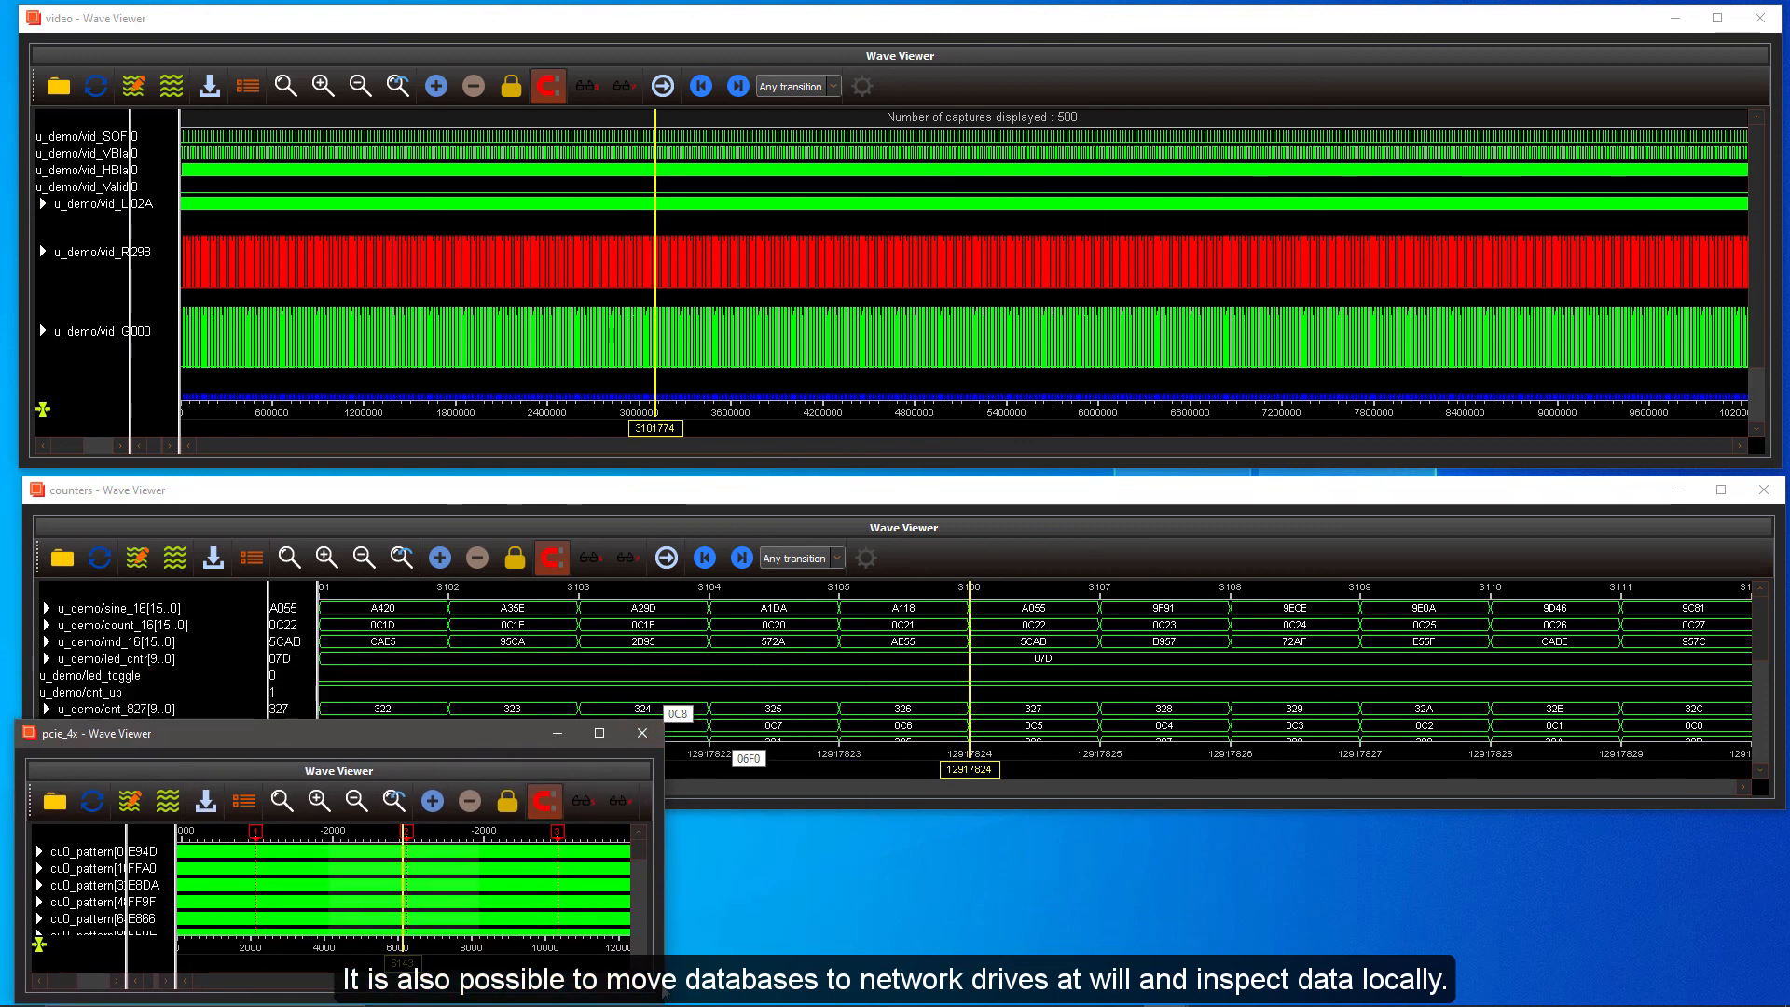
pyautogui.moveTo(652, 844); pyautogui.dragTo(1753, 843)
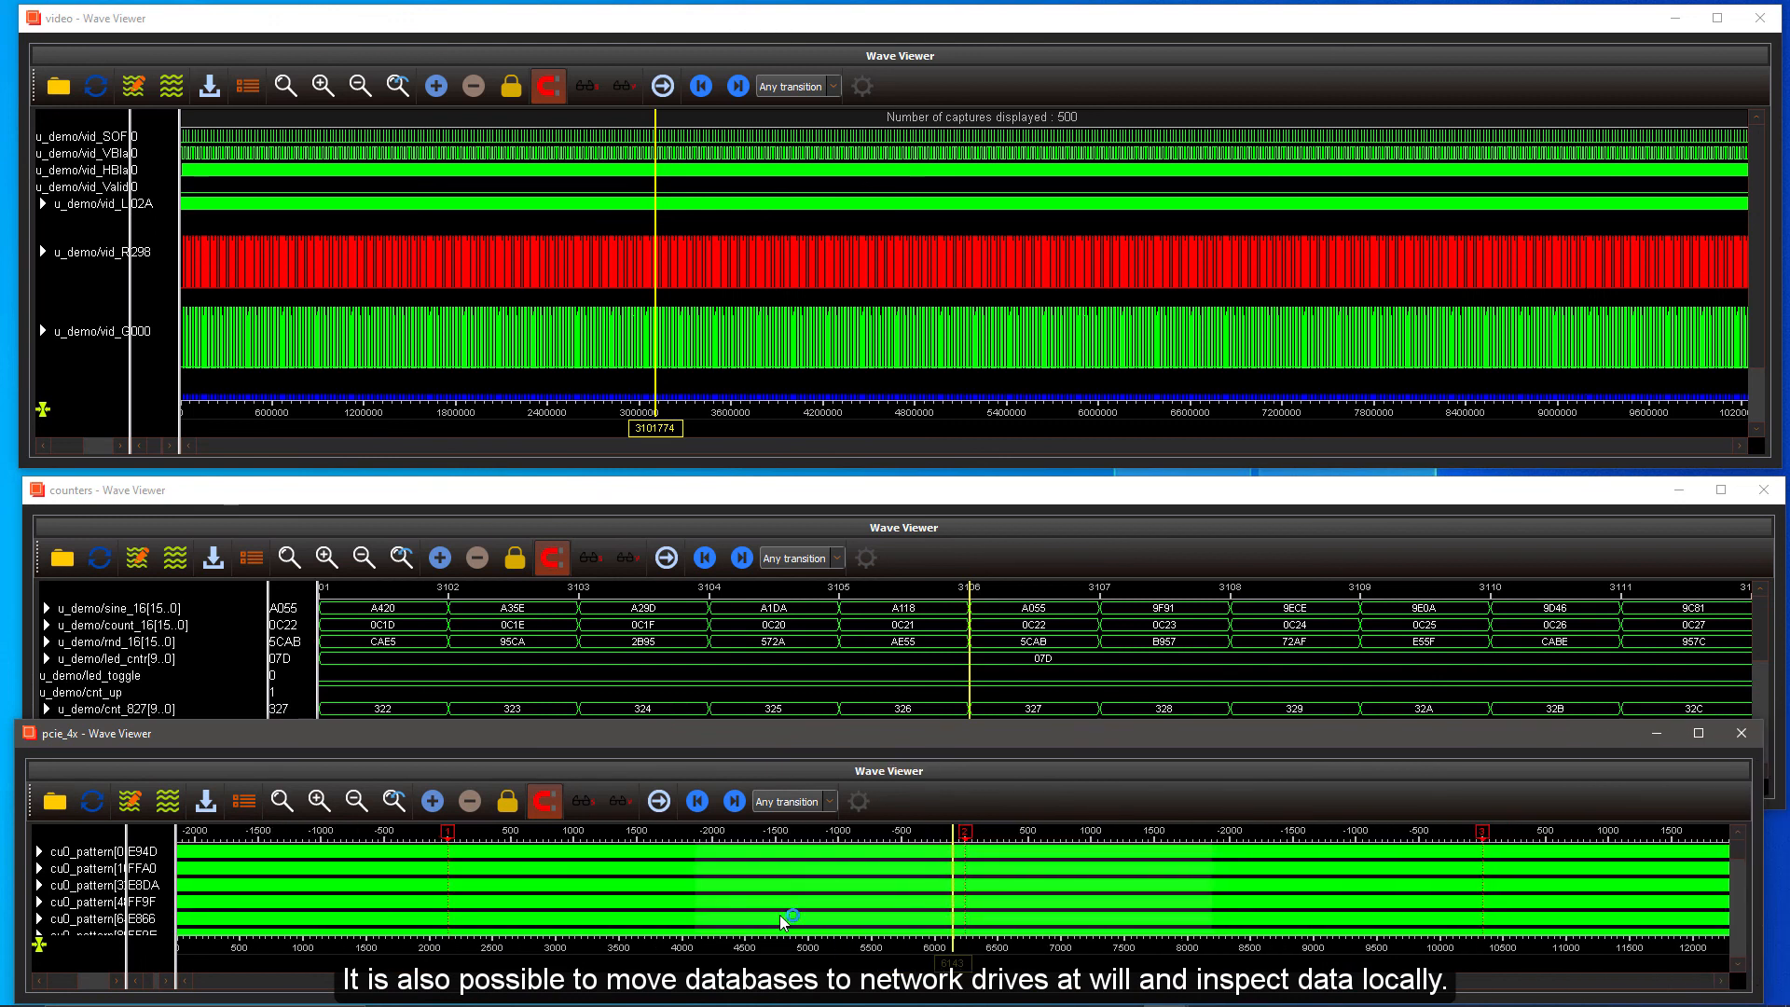
# Examine the counters, video and pcie_4x waveforms at closer zoom in their separate wave viewers
pyautogui.click(789, 642)
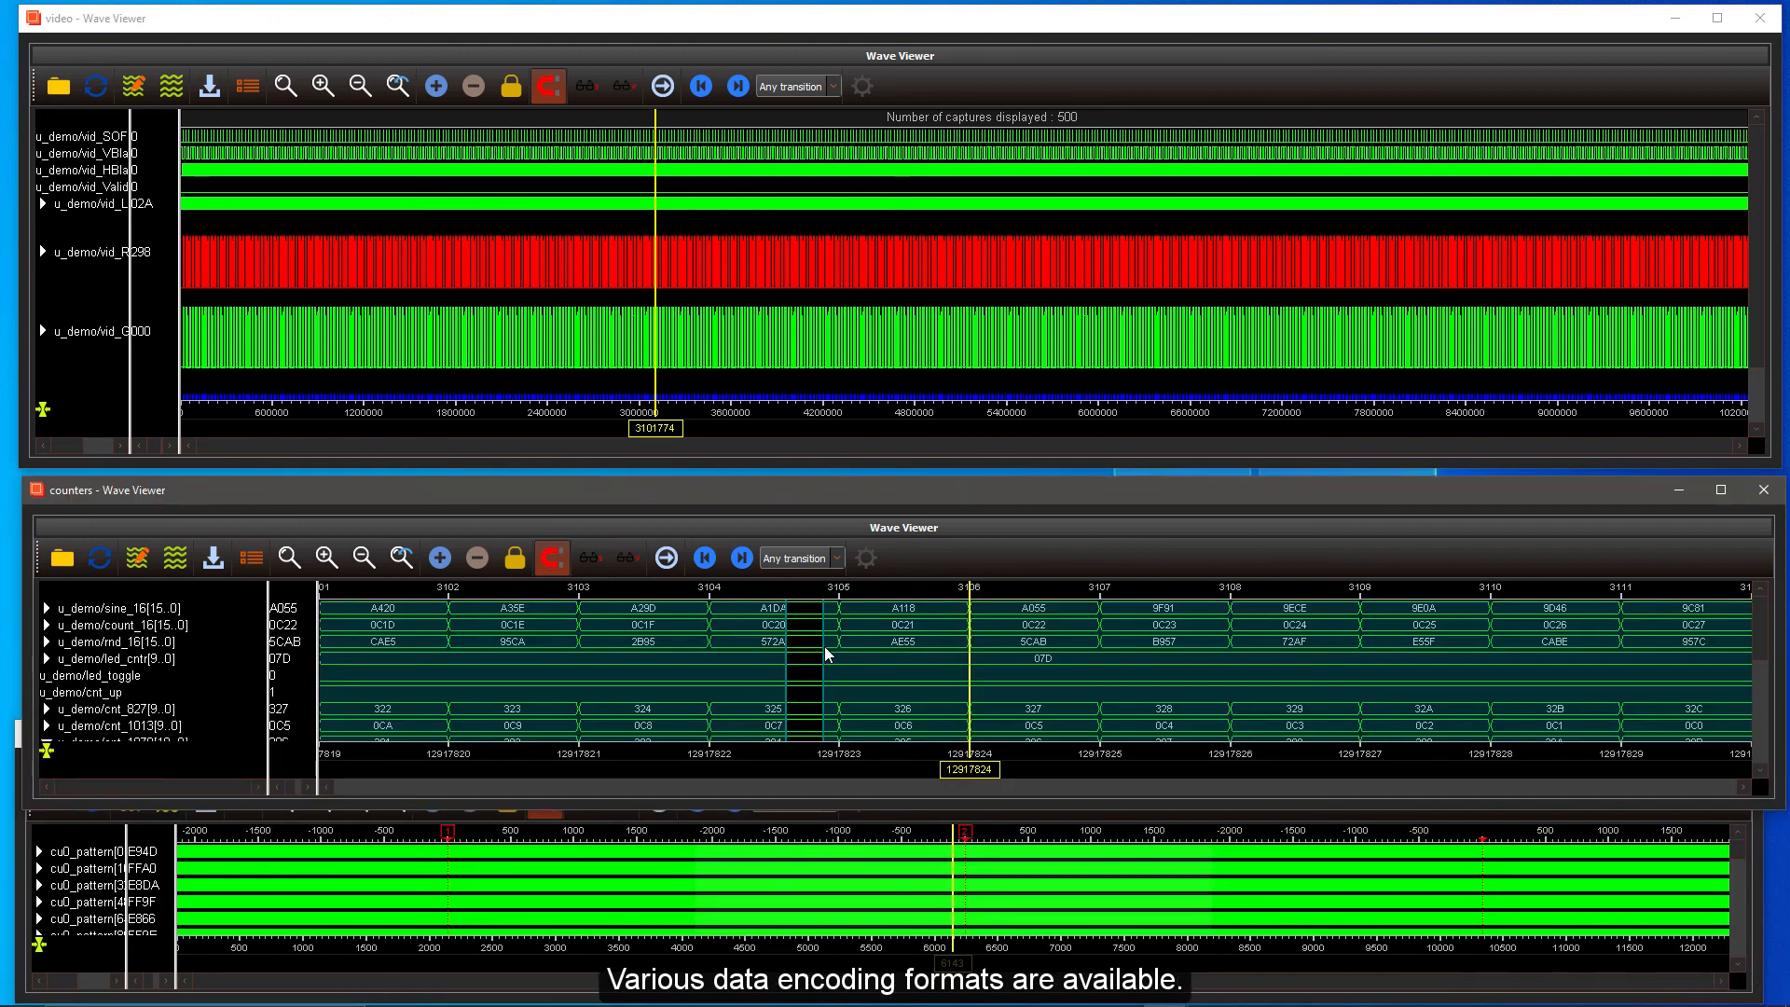
pyautogui.scroll(3, 812, 643)
pyautogui.click(810, 343)
pyautogui.scroll(5, 813, 344)
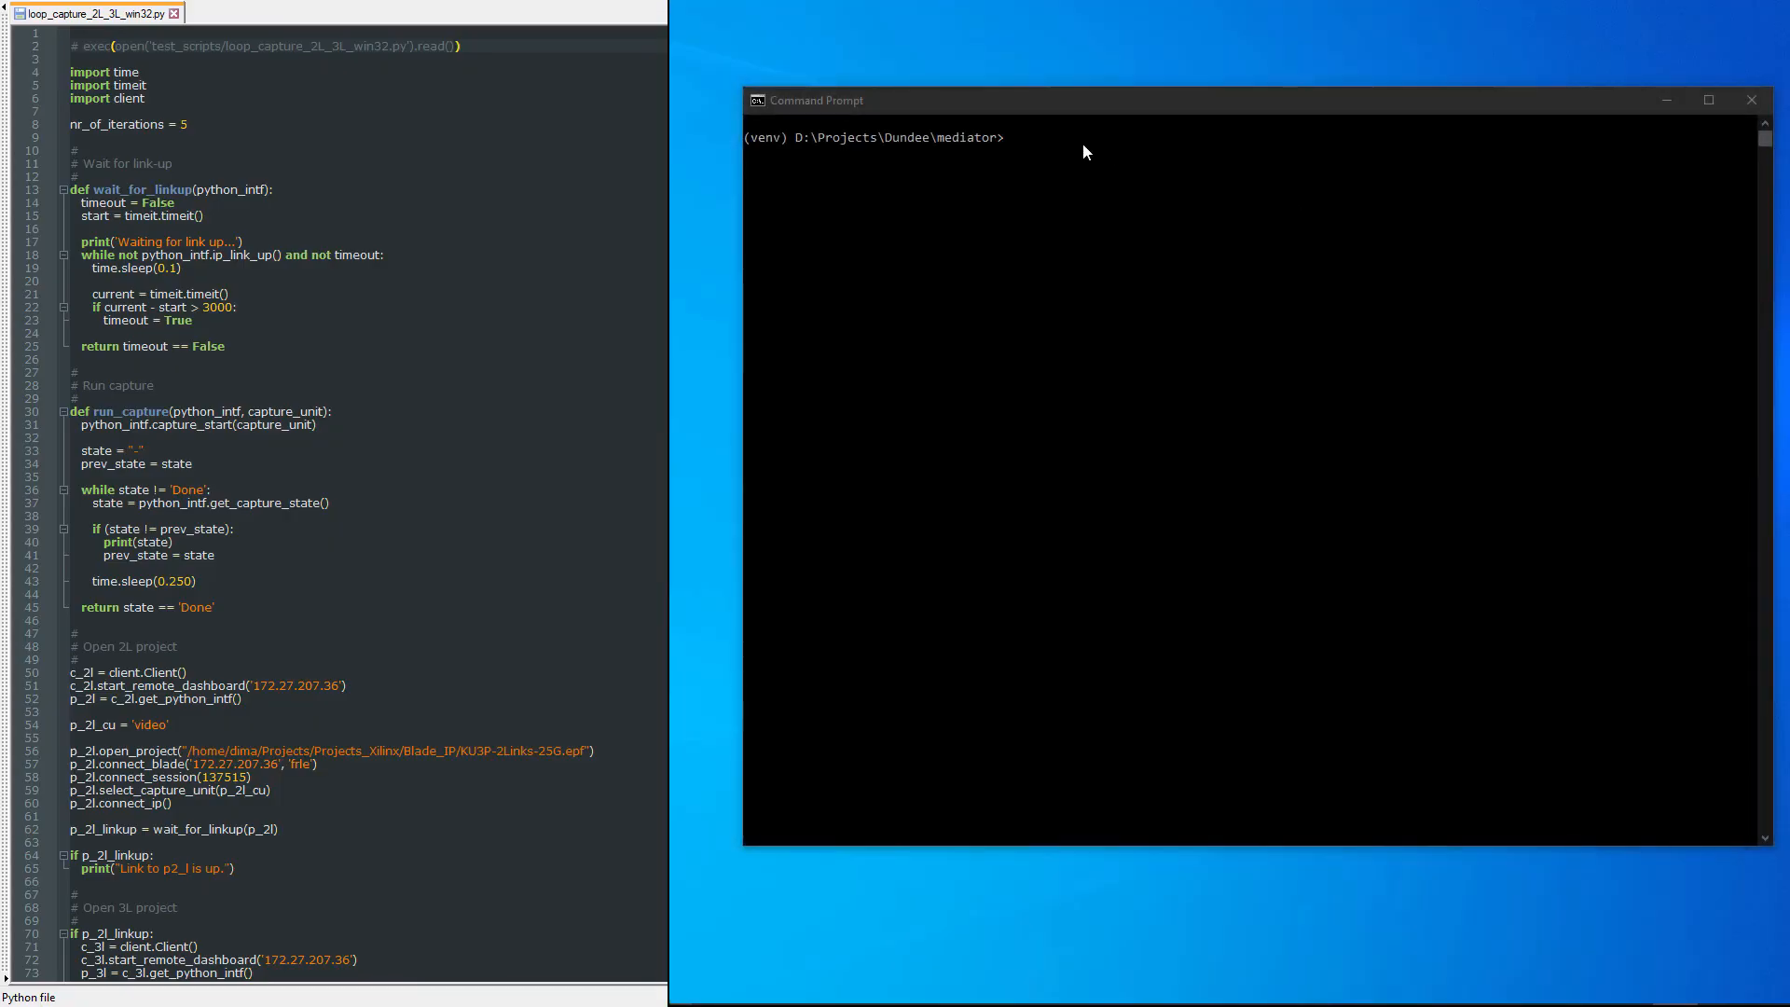
# Switch to the Command Prompt, start python, and run exec(open('test_scripts/loop_capture_2L_3L_win32.py').read())
pyautogui.click(1083, 145)
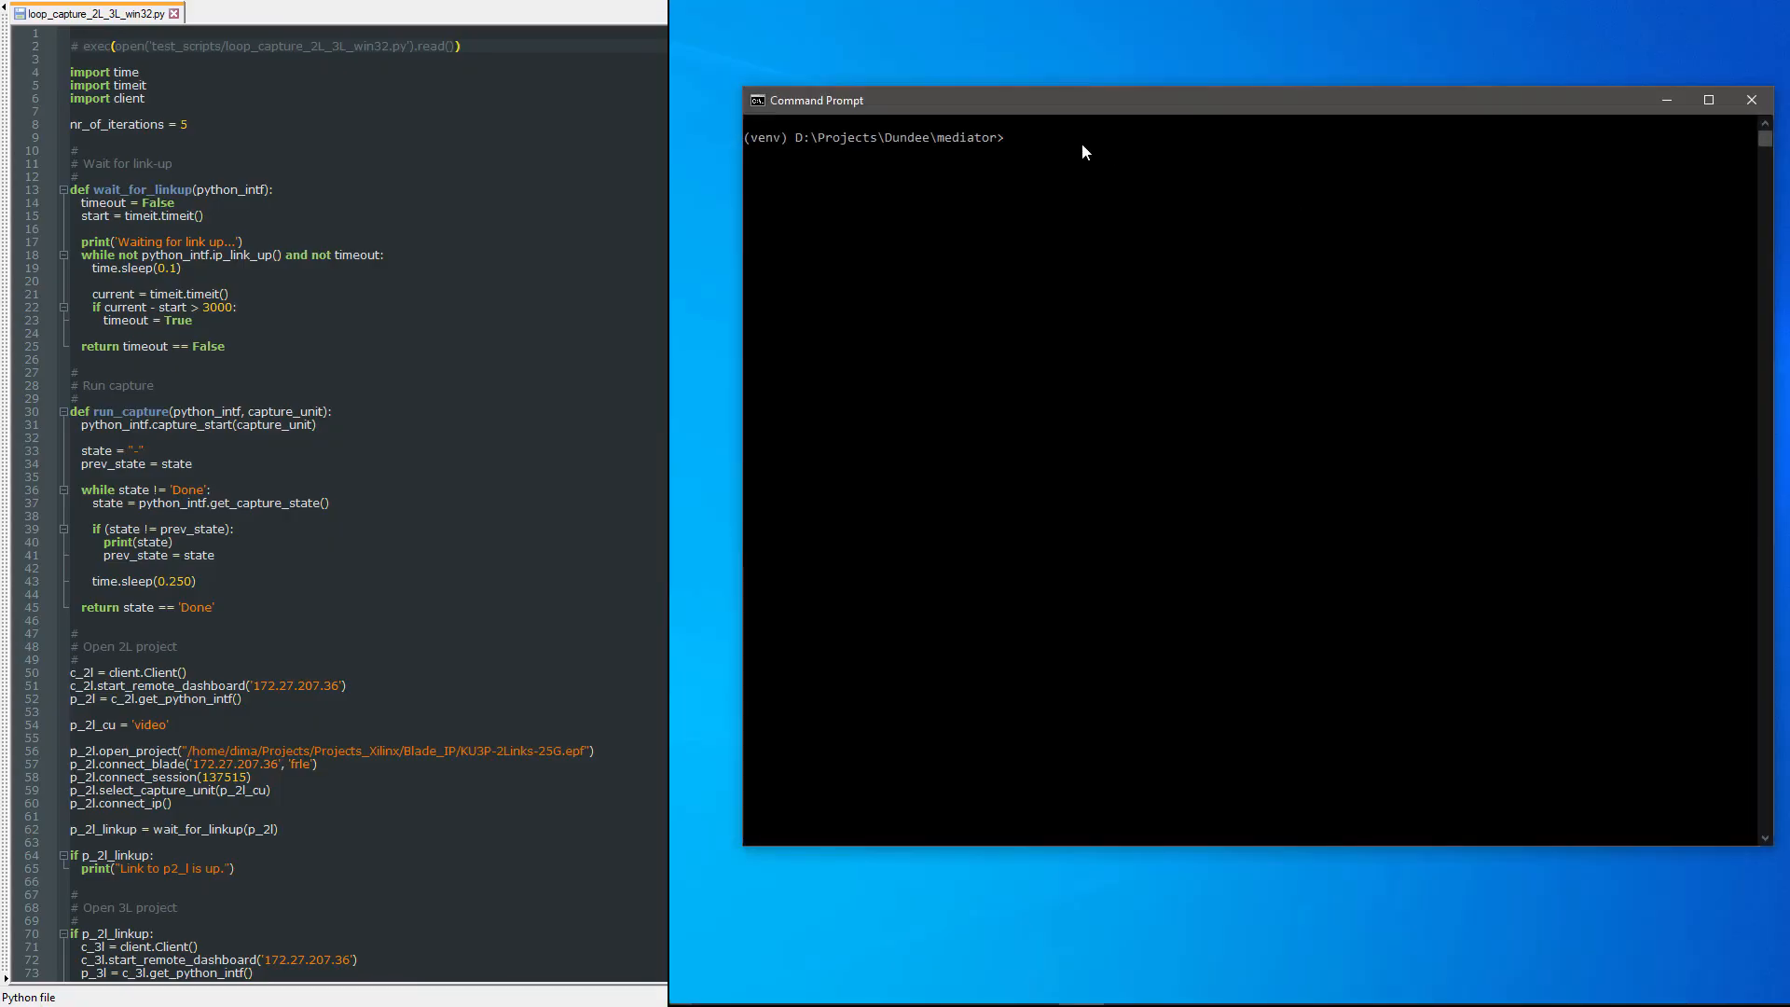
pyautogui.write('pythin')
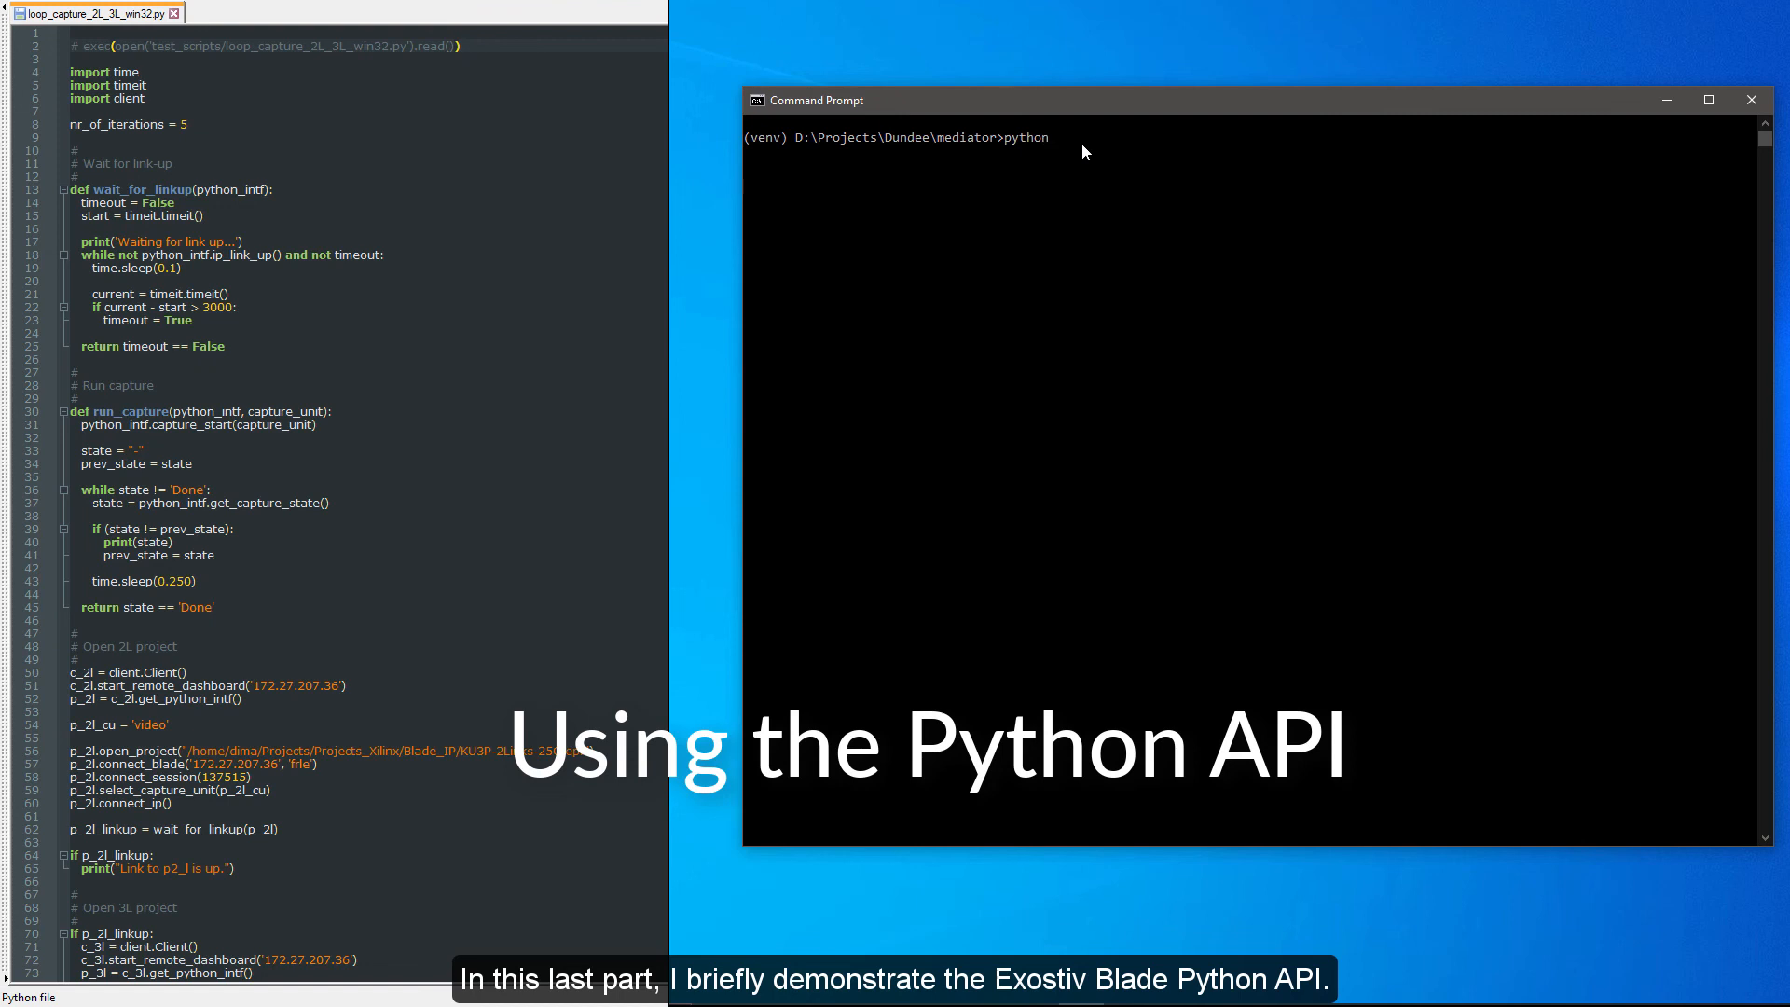
pyautogui.write('n')
pyautogui.press('Return')
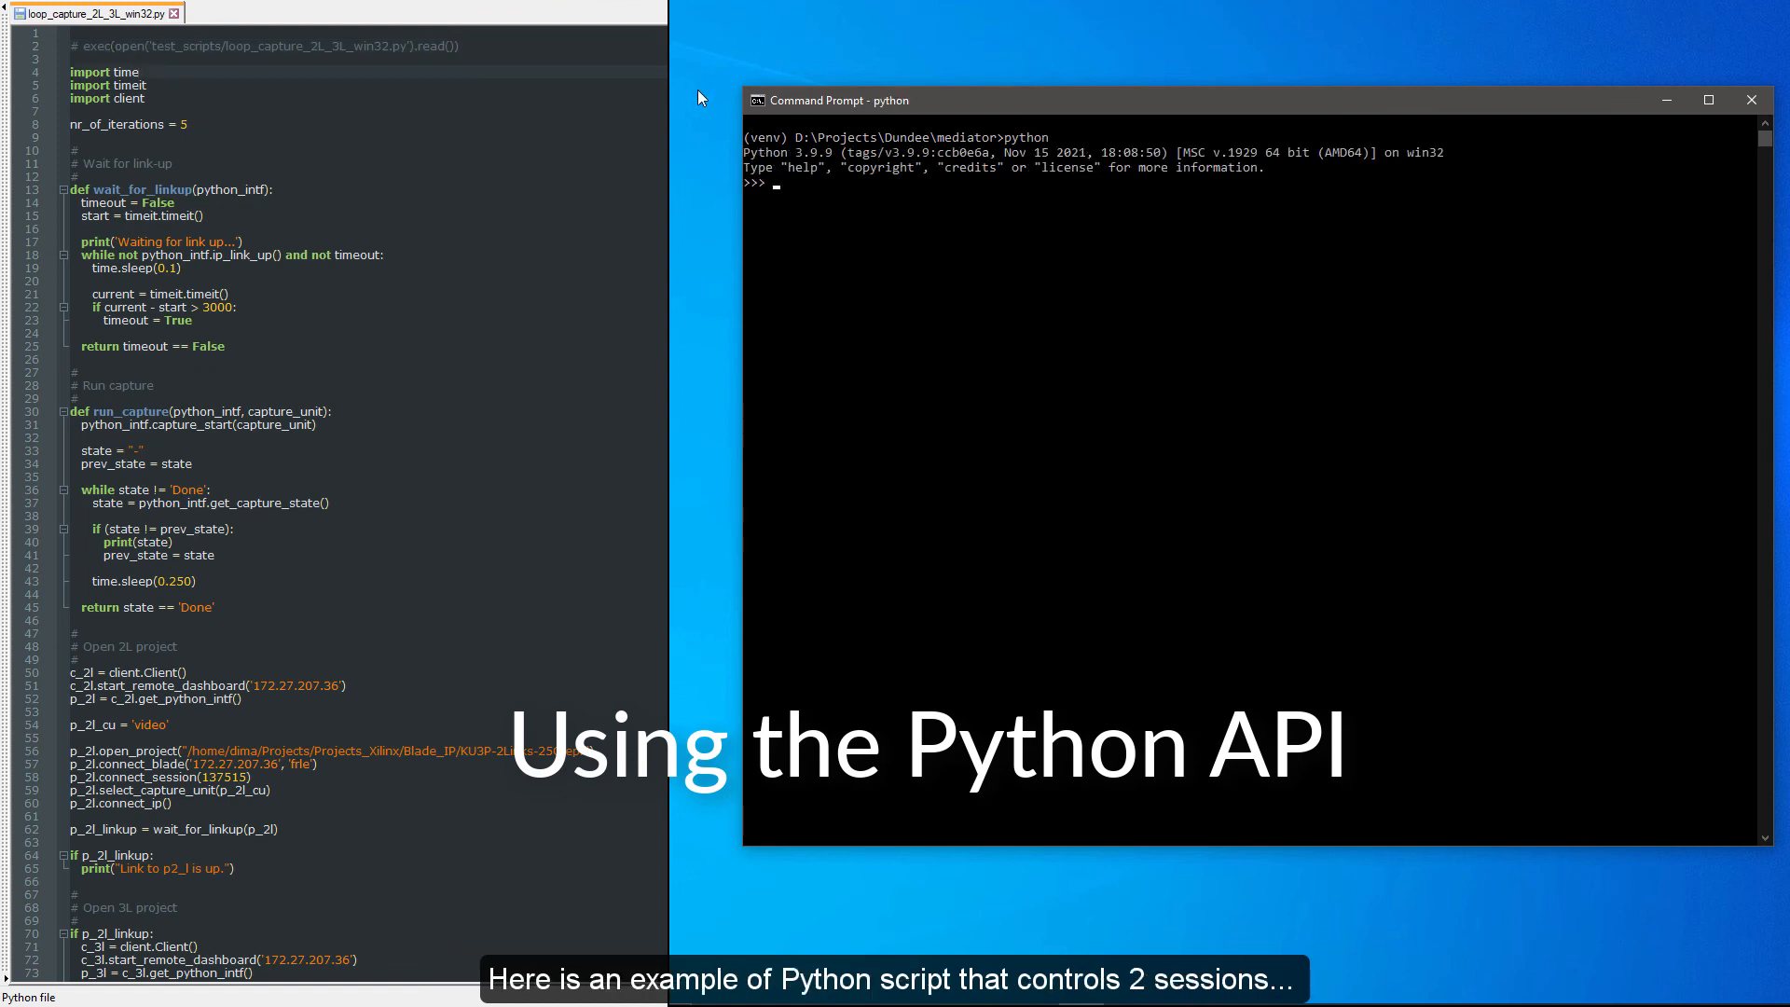
pyautogui.write("exec(open('test_scripts/loop_capture_2L_3L_win32.py').read())")
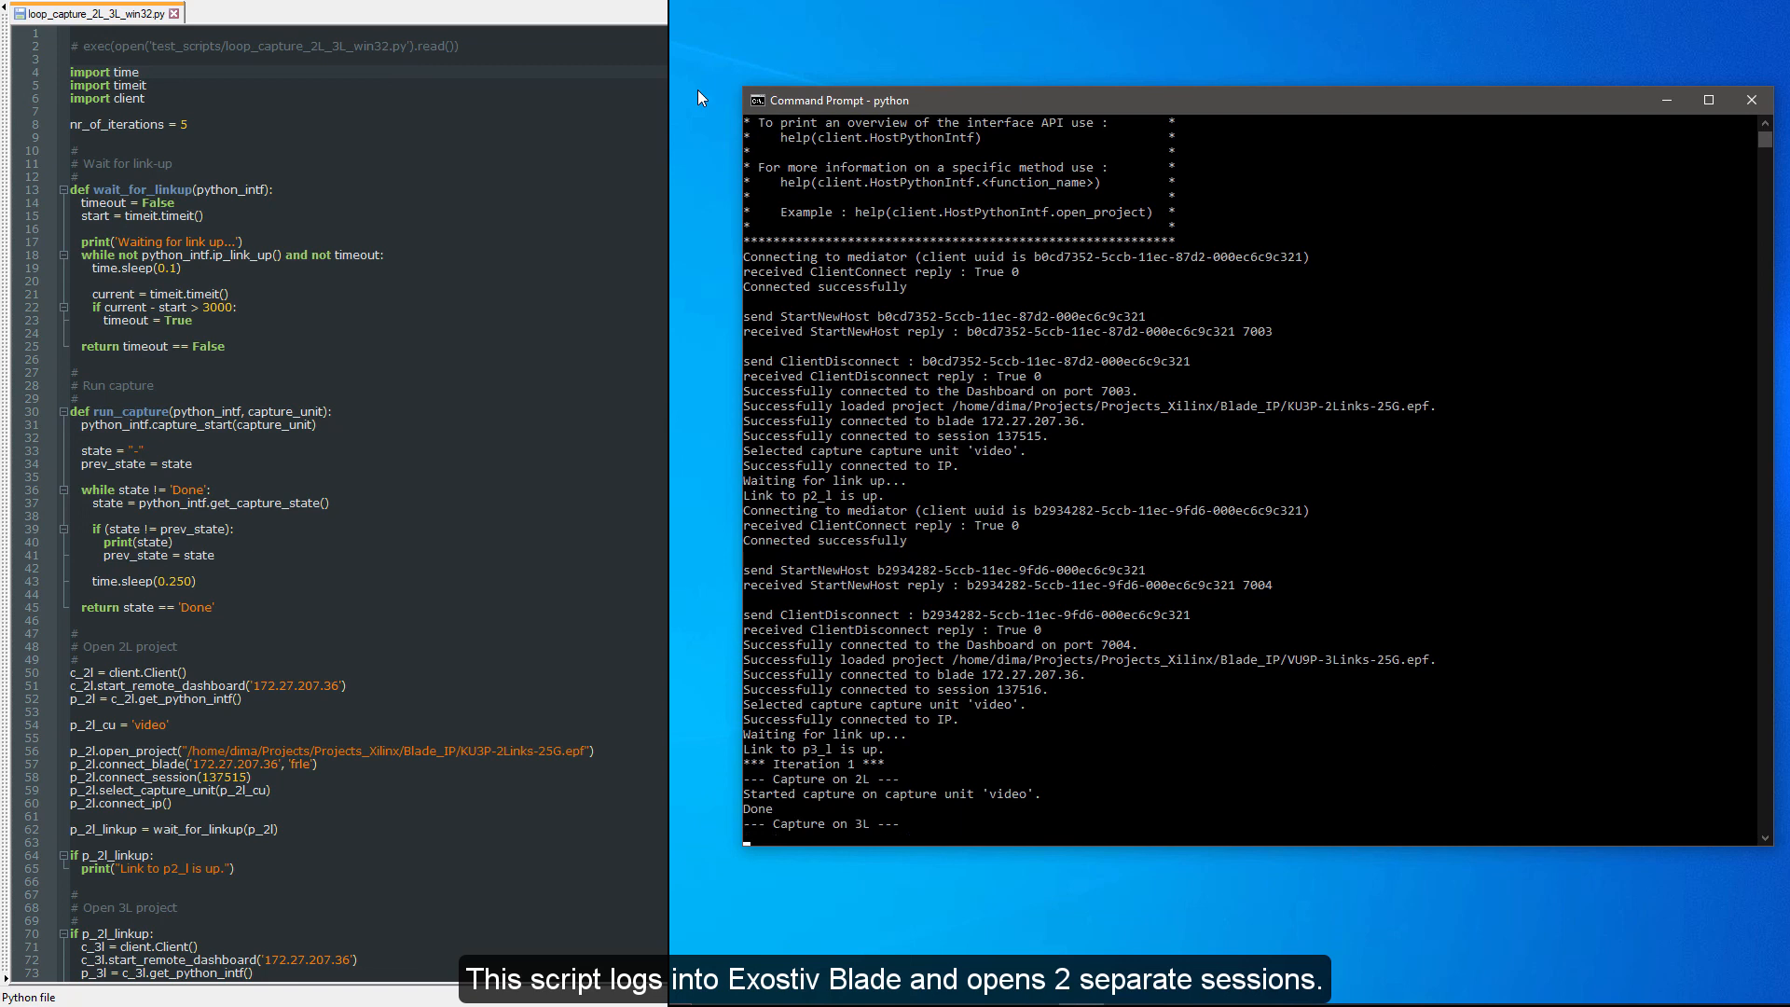
# Read through loop_capture_2L_3L_win32.py from the link-up function to the capture loop at the end
pyautogui.scroll(-3, 340, 504)
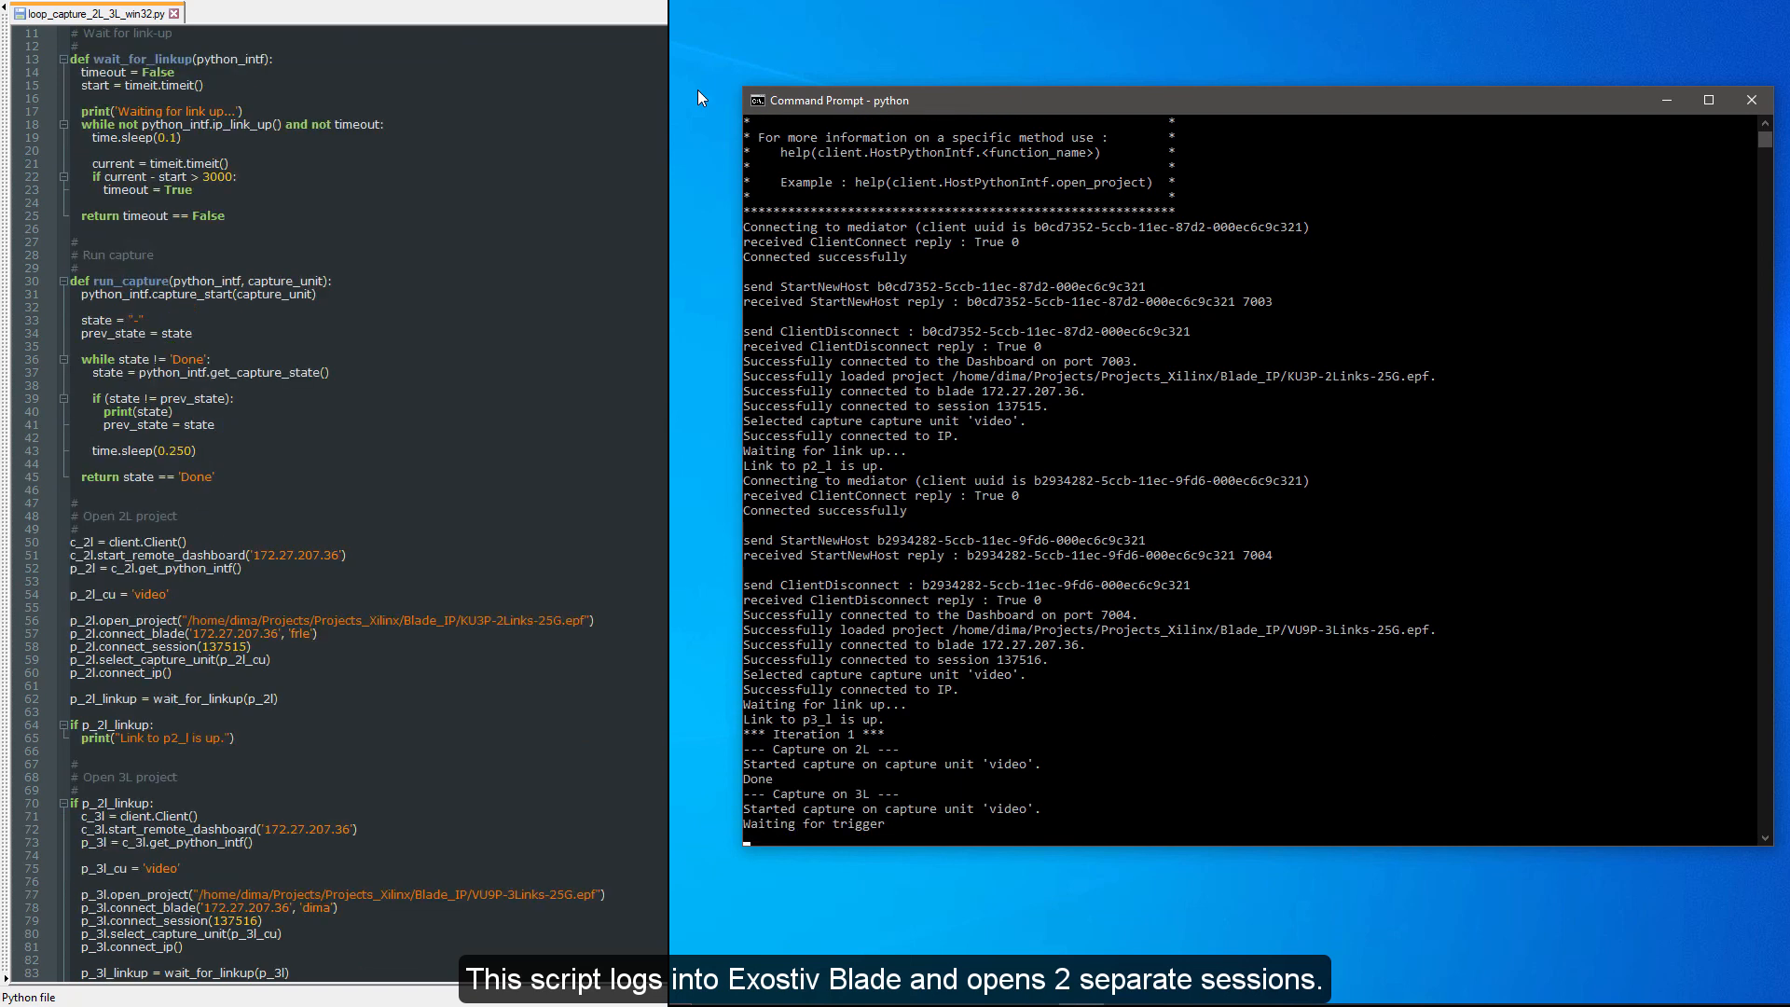
pyautogui.scroll(-3, 339, 504)
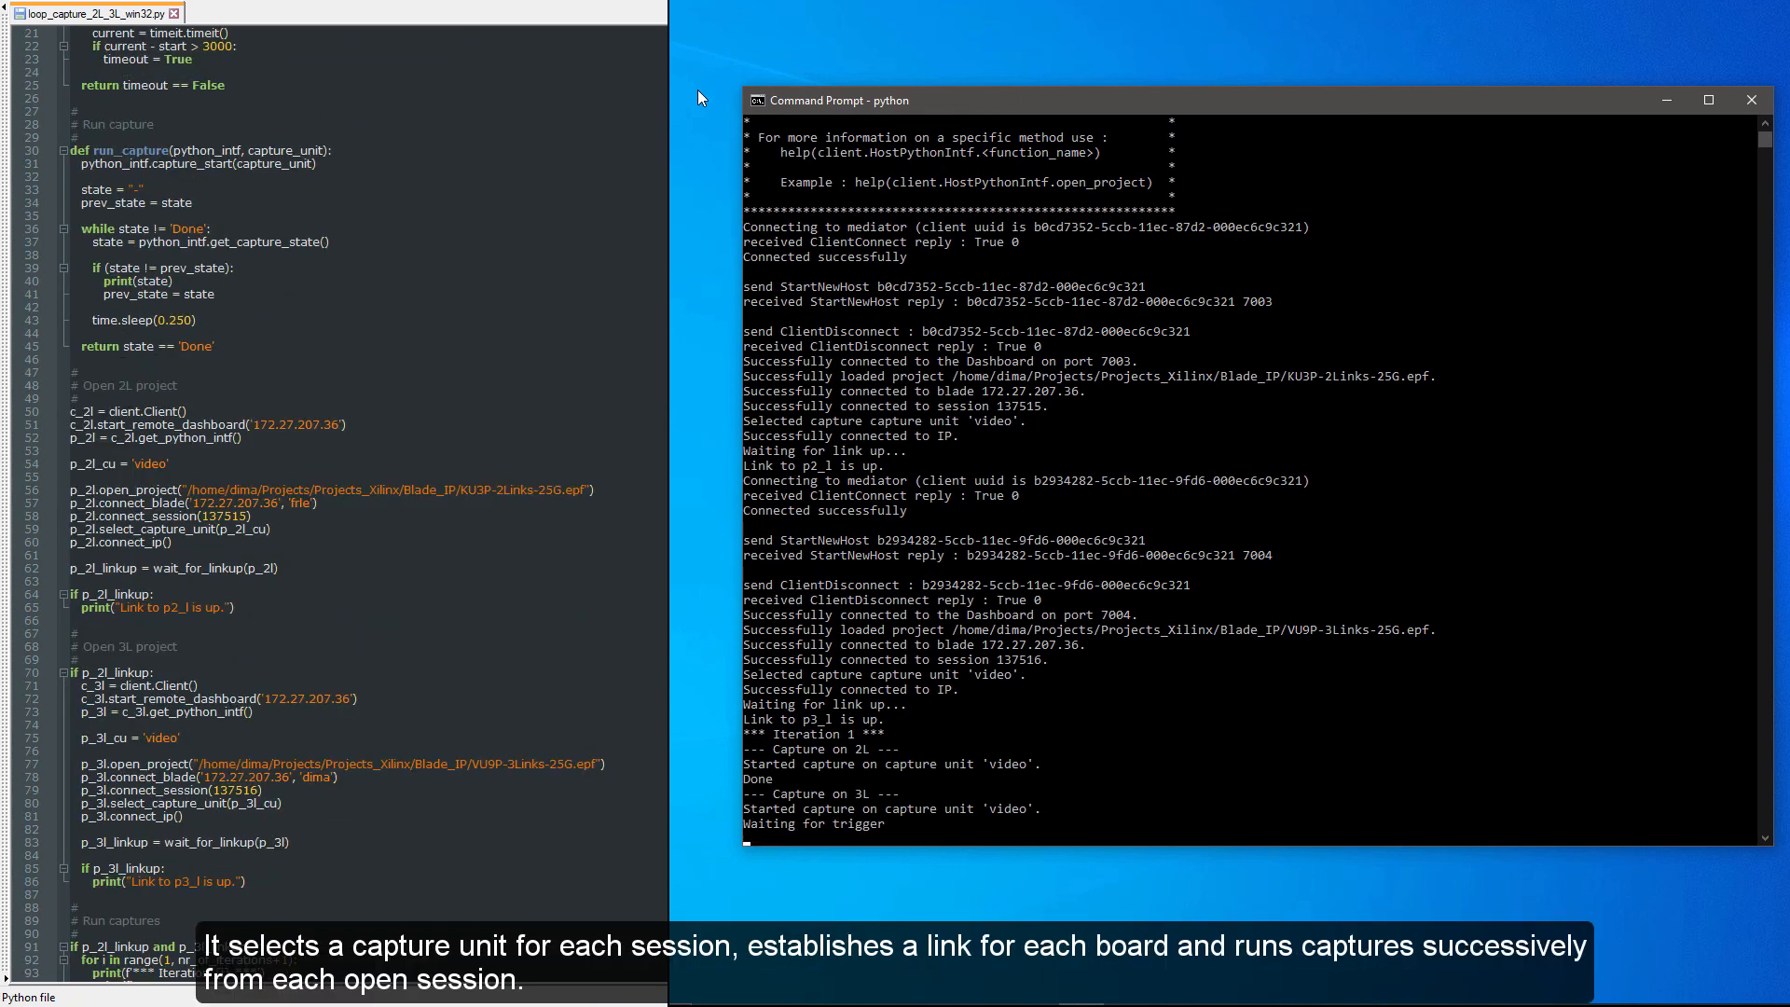
pyautogui.scroll(-3, 339, 503)
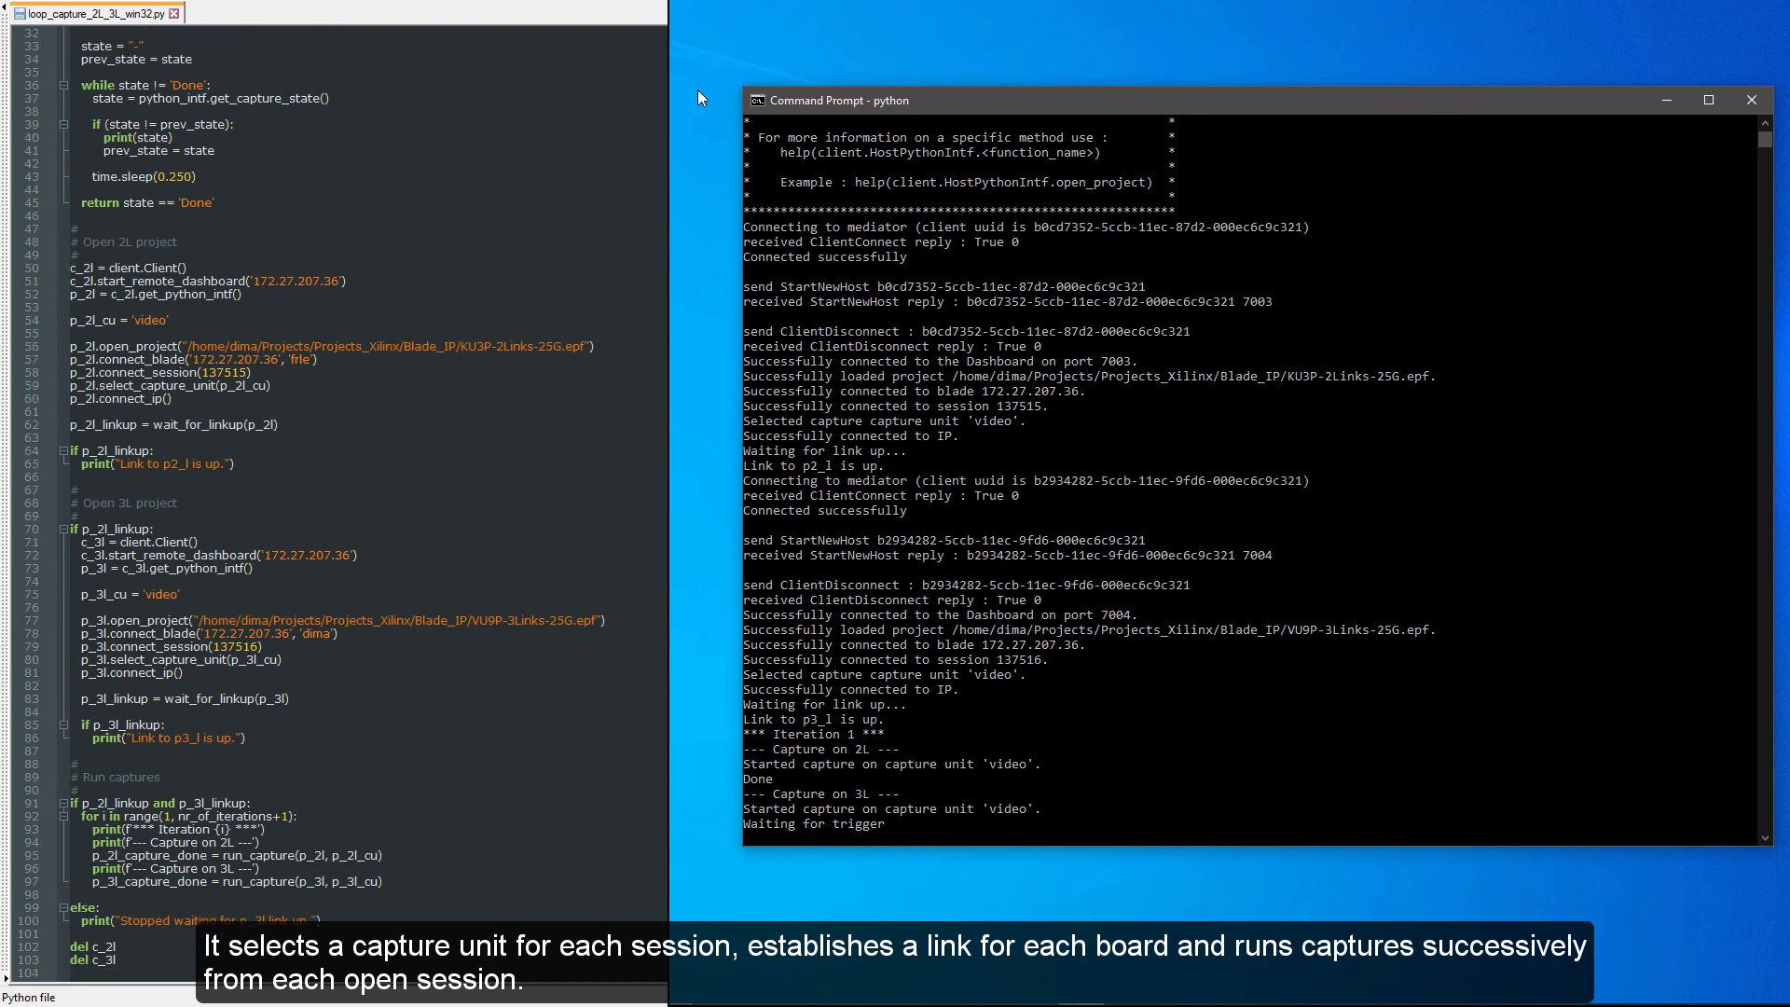